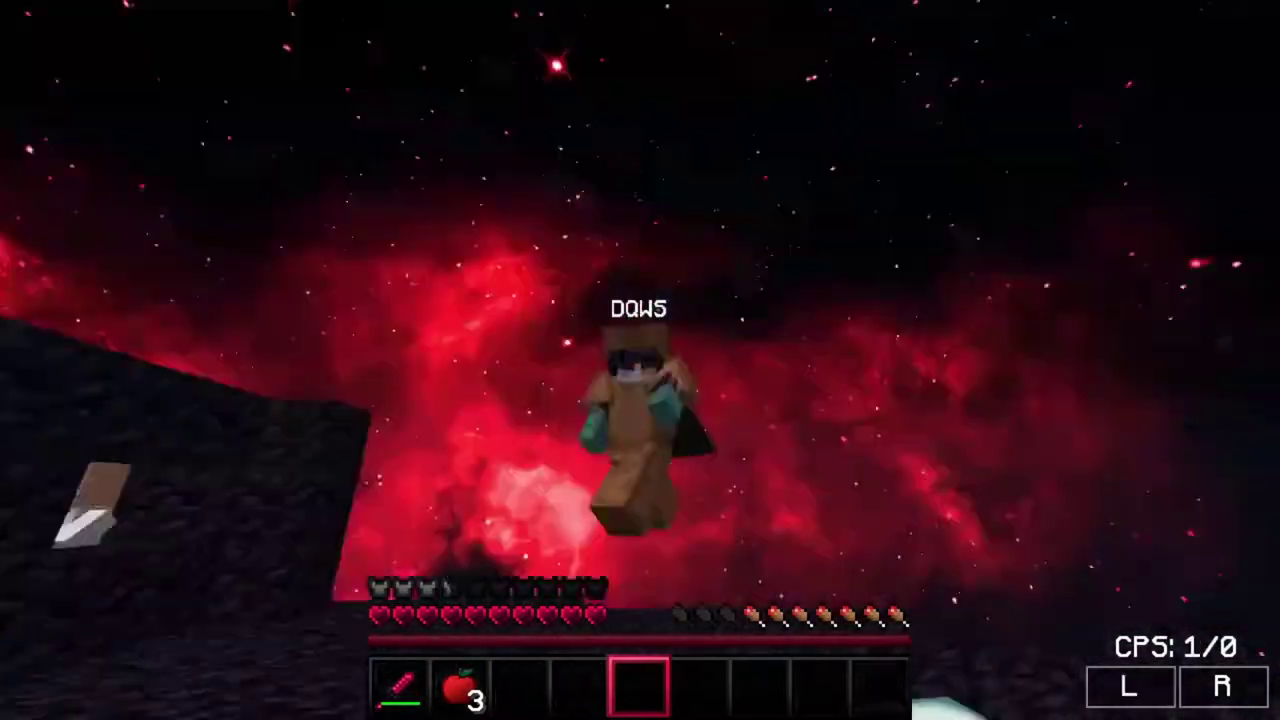
{"action": "left_click", "coordinate": [640, 360]}
{"action": "key", "text": "F5"}
{"action": "key", "text": "F5"}
{"action": "left_click", "coordinate": [640, 360]}
{"action": "left_click", "coordinate": [640, 360]}
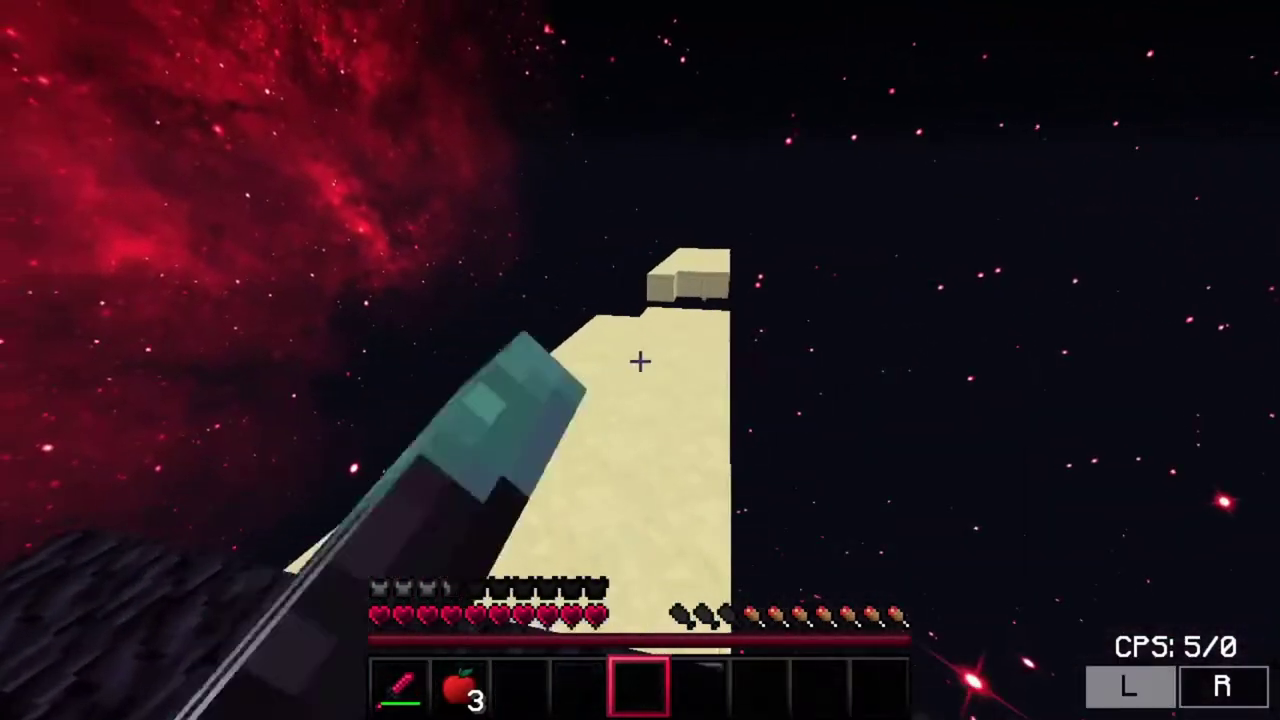
{"action": "key", "text": "F5"}
{"action": "key", "text": "F5"}
{"action": "left_click", "coordinate": [640, 360]}
{"action": "left_click", "coordinate": [640, 360]}
{"action": "left_click", "coordinate": [640, 360]}
{"action": "left_click", "coordinate": [640, 360]}
{"action": "left_click", "coordinate": [640, 360]}
{"action": "left_click", "coordinate": [640, 360]}
{"action": "left_click", "coordinate": [640, 360]}
{"action": "left_click", "coordinate": [640, 360]}
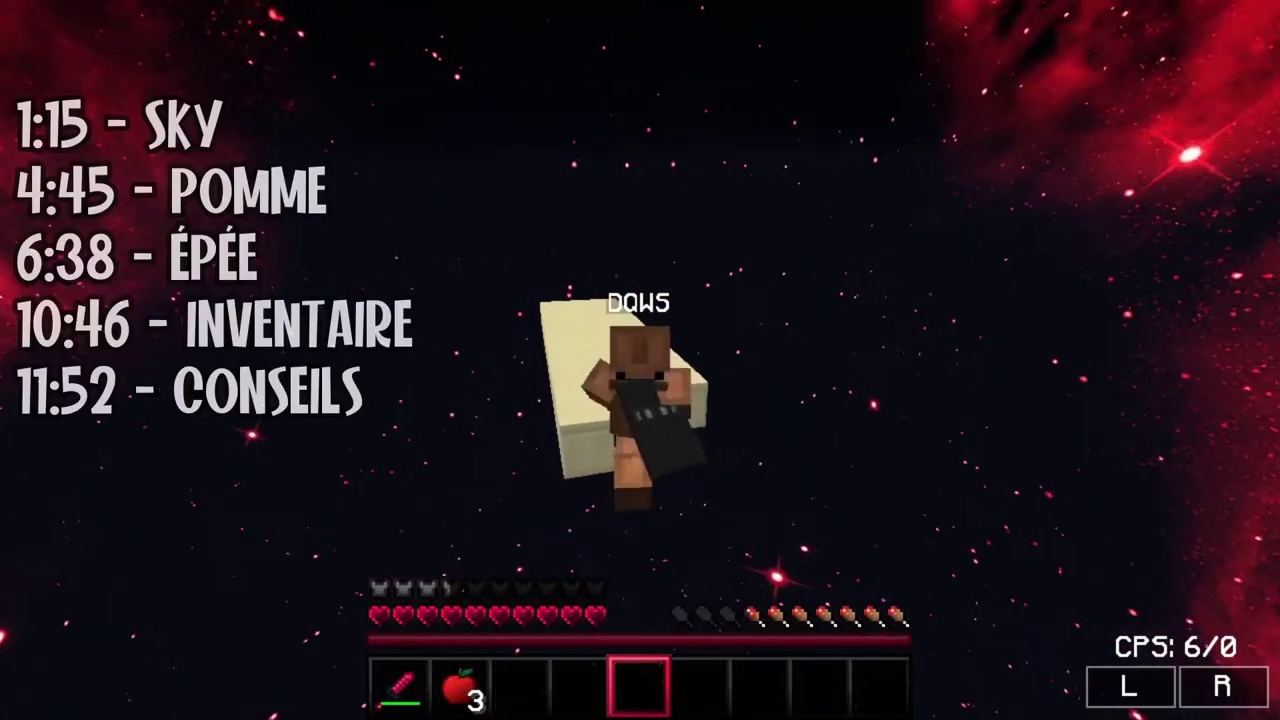
{"action": "key", "text": "1"}
{"action": "left_click", "coordinate": [640, 360]}
{"action": "left_click", "coordinate": [640, 360]}
{"action": "key", "text": "5"}
{"action": "key", "text": "F5"}
{"action": "key", "text": "F5"}
{"action": "key", "text": "1"}
{"action": "left_click", "coordinate": [640, 360]}
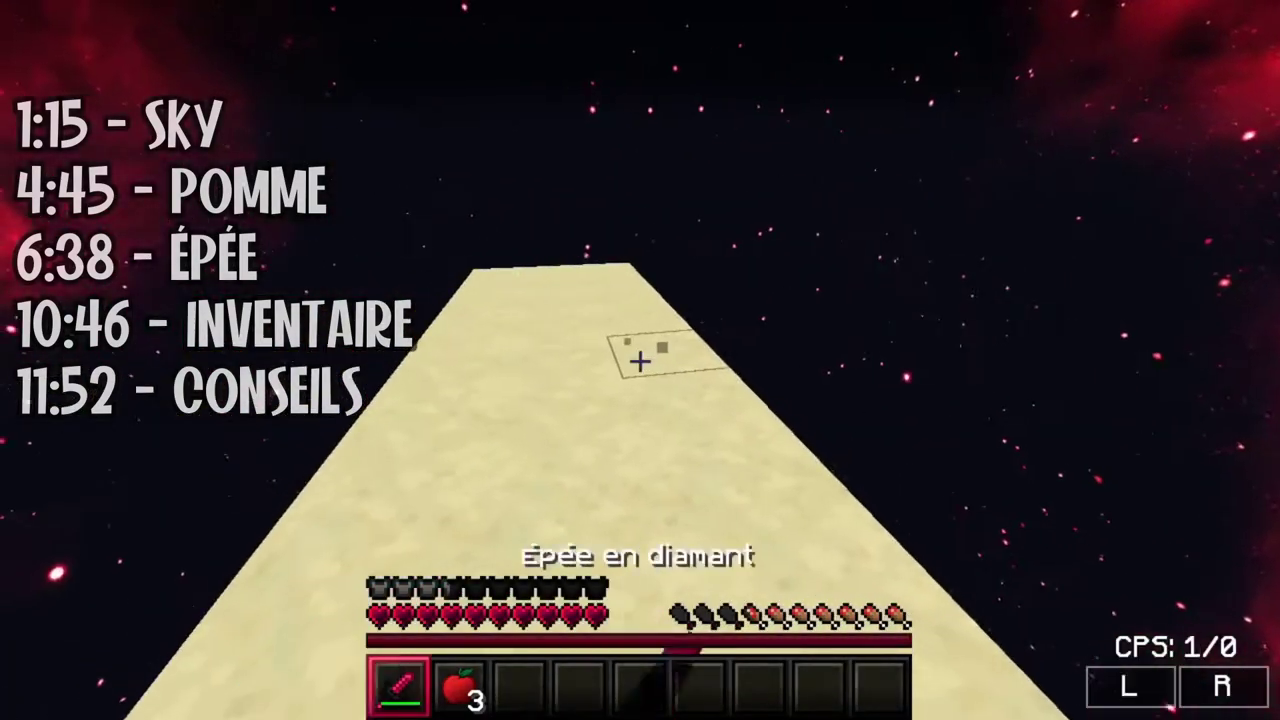
{"action": "double_click", "coordinate": [640, 360]}
{"action": "key", "text": "2"}
{"action": "key", "text": "q"}
{"action": "triple_click", "coordinate": [640, 360]}
{"action": "key", "text": "1"}
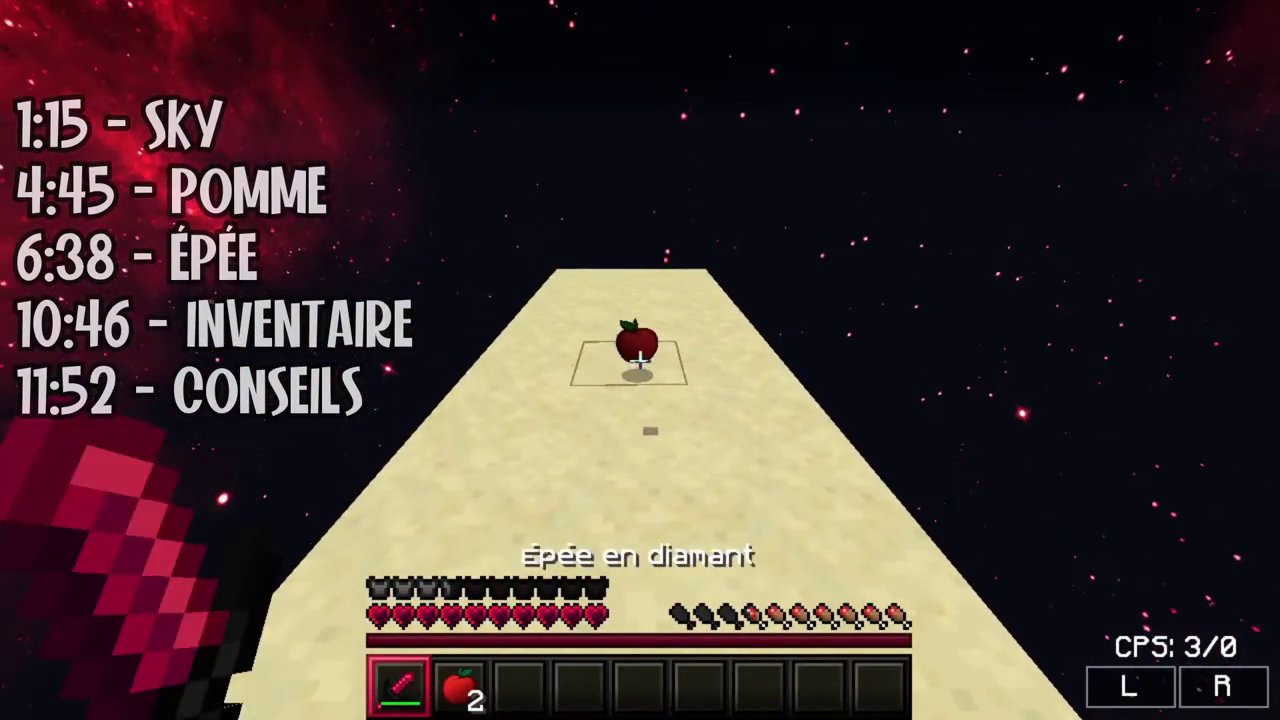
{"action": "key", "text": "q"}
{"action": "key", "text": "w"}
{"action": "key", "text": "e"}
{"action": "key", "text": "e"}
{"action": "key", "text": "w"}
{"action": "left_click", "coordinate": [640, 361]}
{"action": "left_click", "coordinate": [640, 361]}
{"action": "left_click", "coordinate": [640, 361]}
{"action": "scroll", "coordinate": [640, 360], "scroll_direction": "down", "scroll_amount": 5}
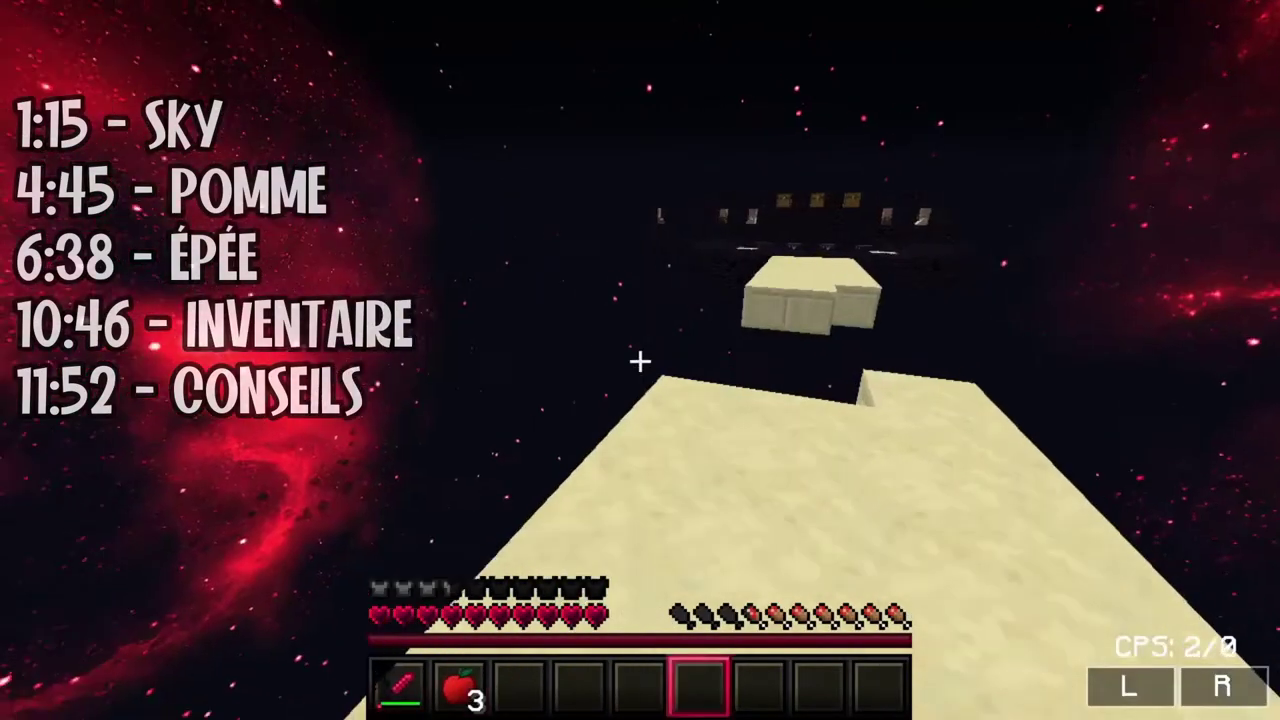
{"action": "key", "text": "F5"}
{"action": "scroll", "coordinate": [640, 360], "scroll_direction": "up", "scroll_amount": 1}
{"action": "key", "text": "w"}
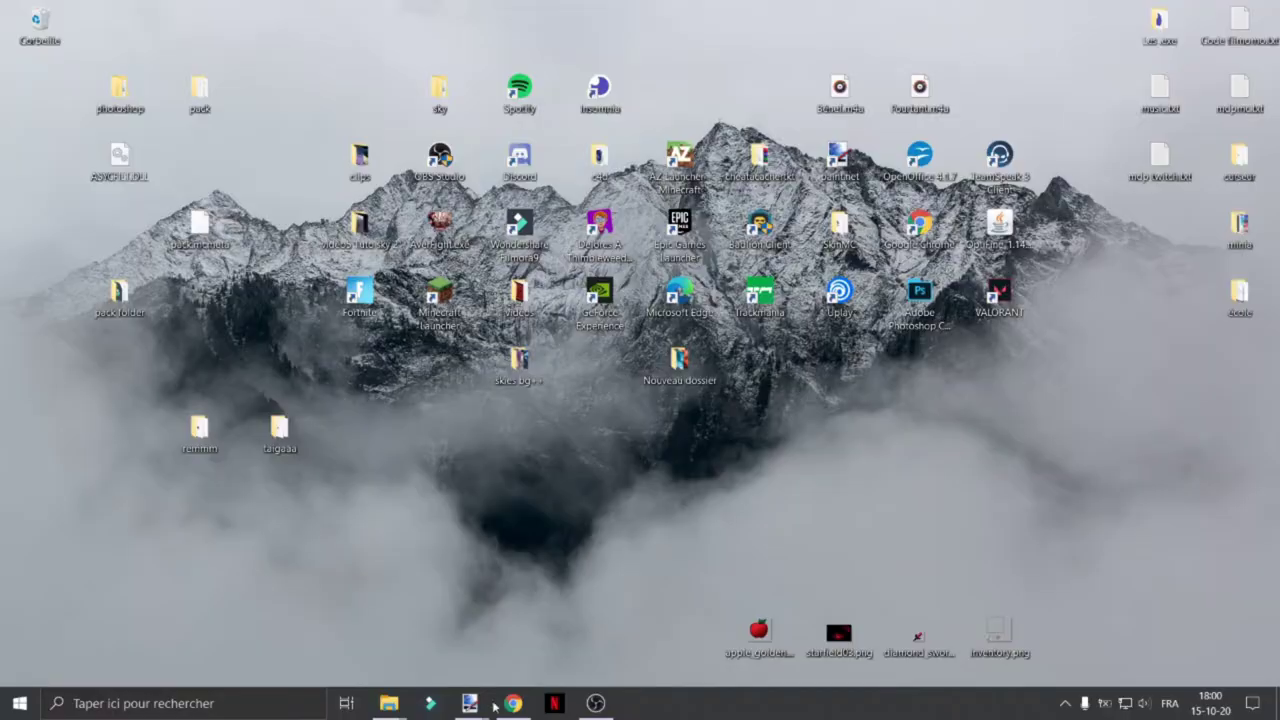
Switch to Chrome and browse the Google image results for "kirito png" for transparent character pictures
{"action": "left_click", "coordinate": [514, 706]}
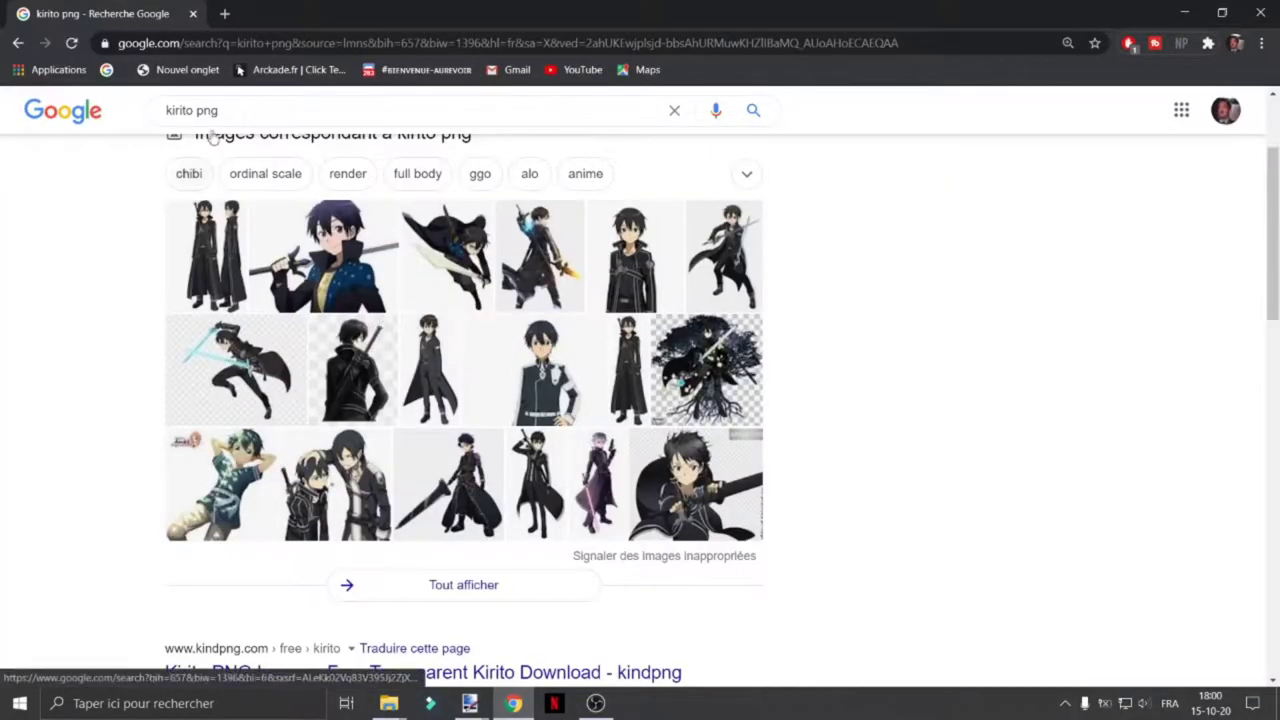
{"action": "scroll", "coordinate": [200, 166], "scroll_direction": "up", "scroll_amount": 2}
{"action": "left_click_drag", "start_coordinate": [228, 124], "coordinate": [137, 135]}
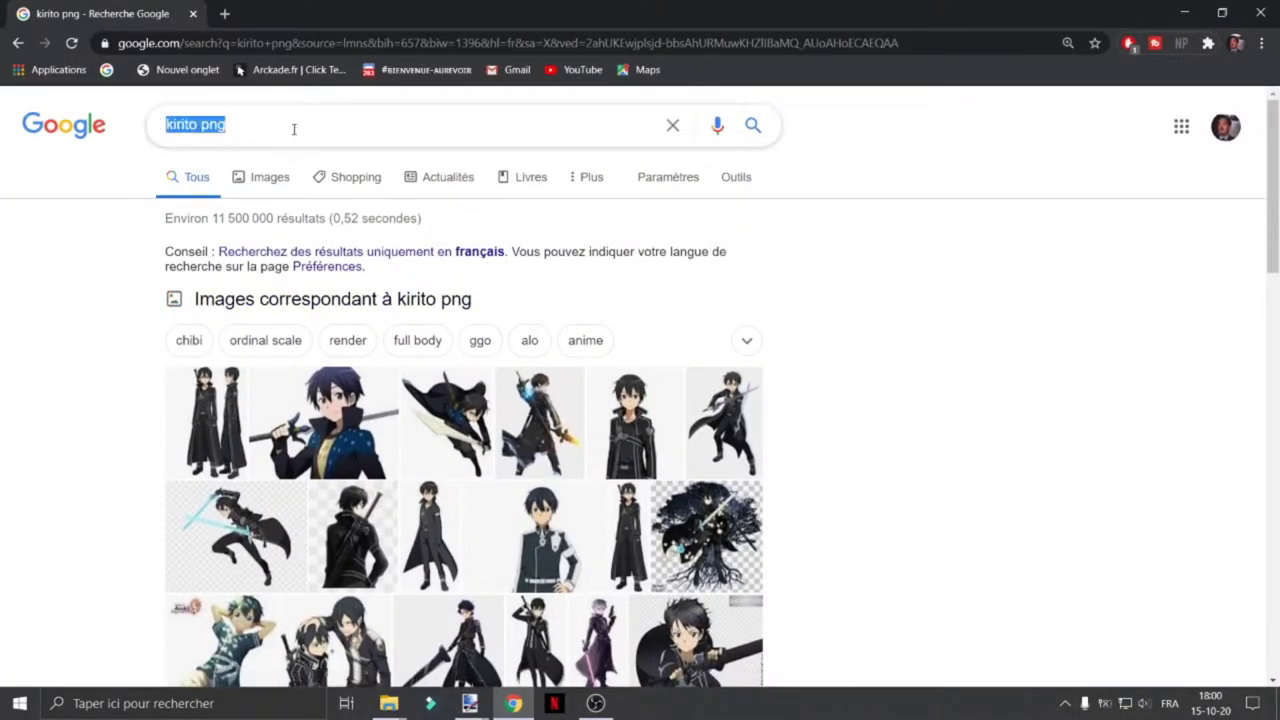
{"action": "left_click", "coordinate": [294, 128]}
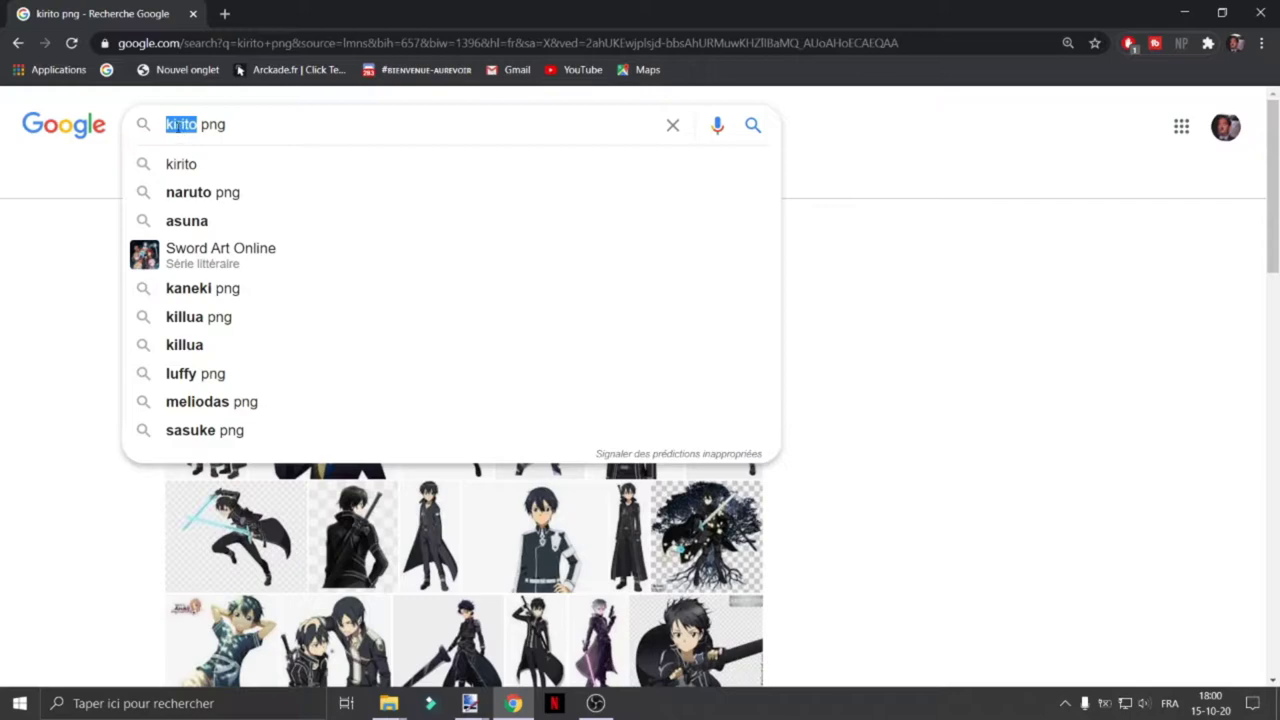
{"action": "left_click", "coordinate": [325, 127]}
{"action": "left_click", "coordinate": [881, 356]}
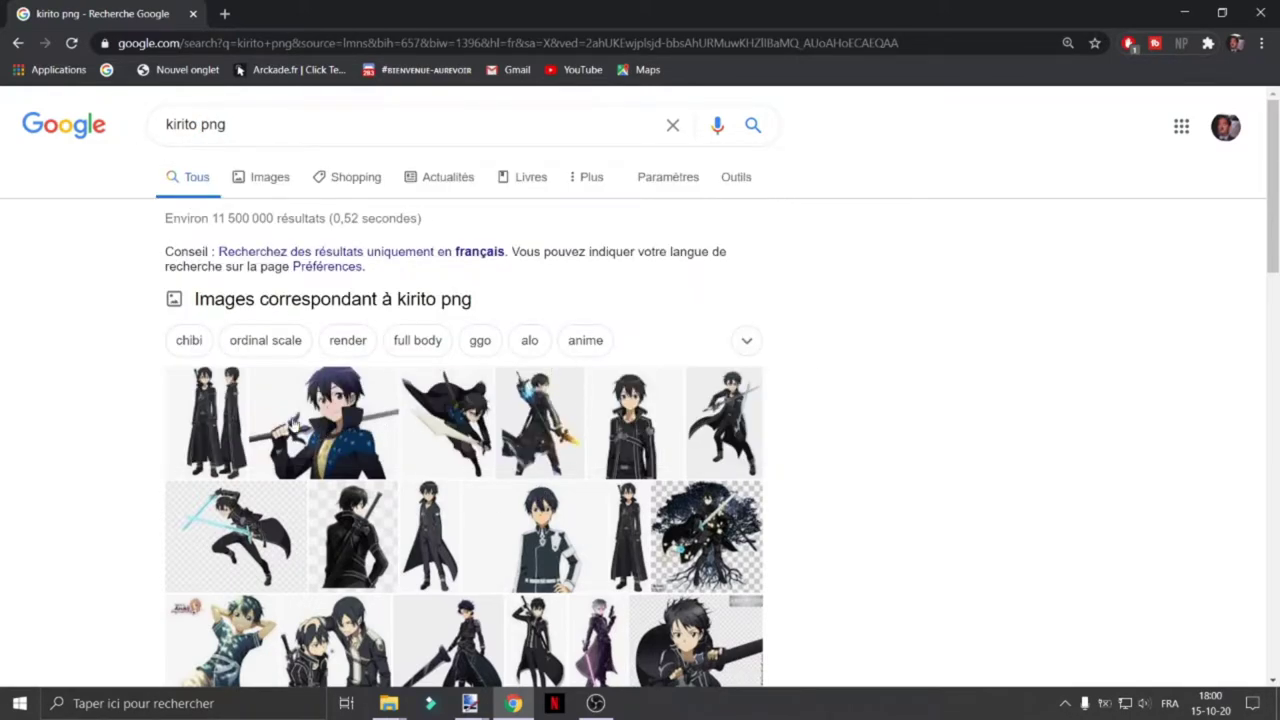
{"action": "left_click", "coordinate": [272, 177]}
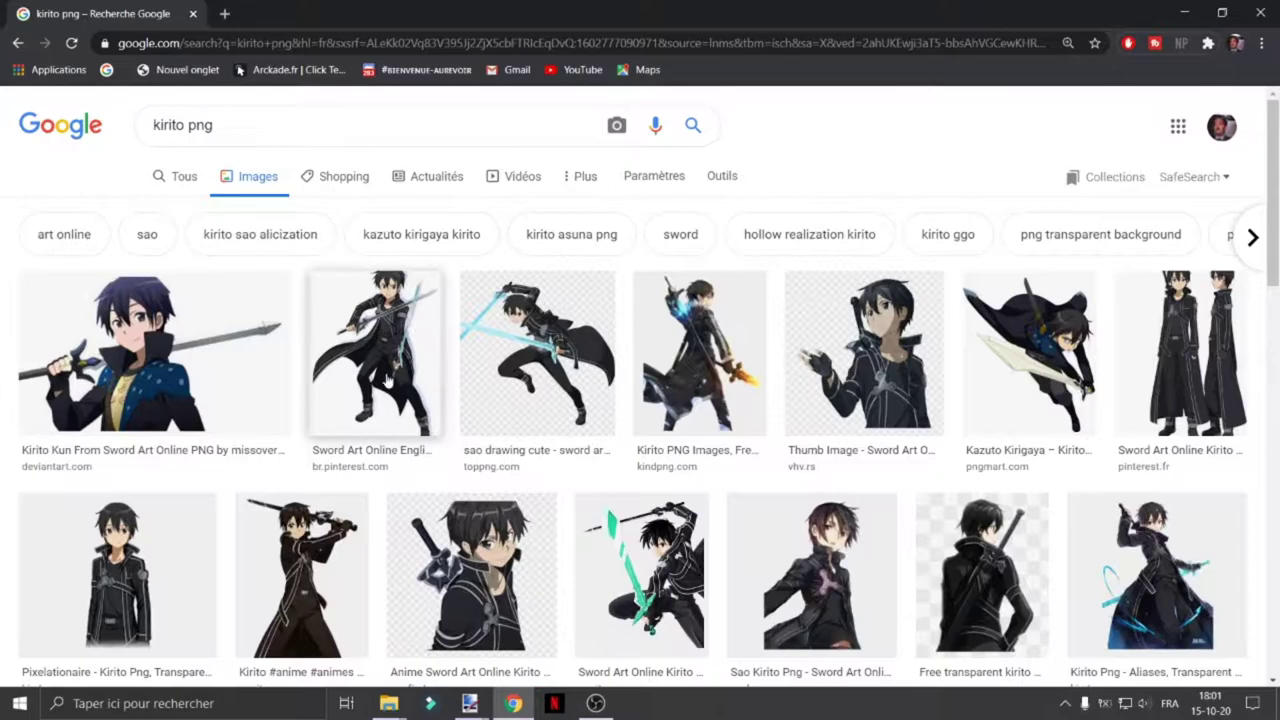
{"action": "scroll", "coordinate": [703, 383], "scroll_direction": "down", "scroll_amount": 4}
{"action": "scroll", "coordinate": [703, 383], "scroll_direction": "down", "scroll_amount": 10}
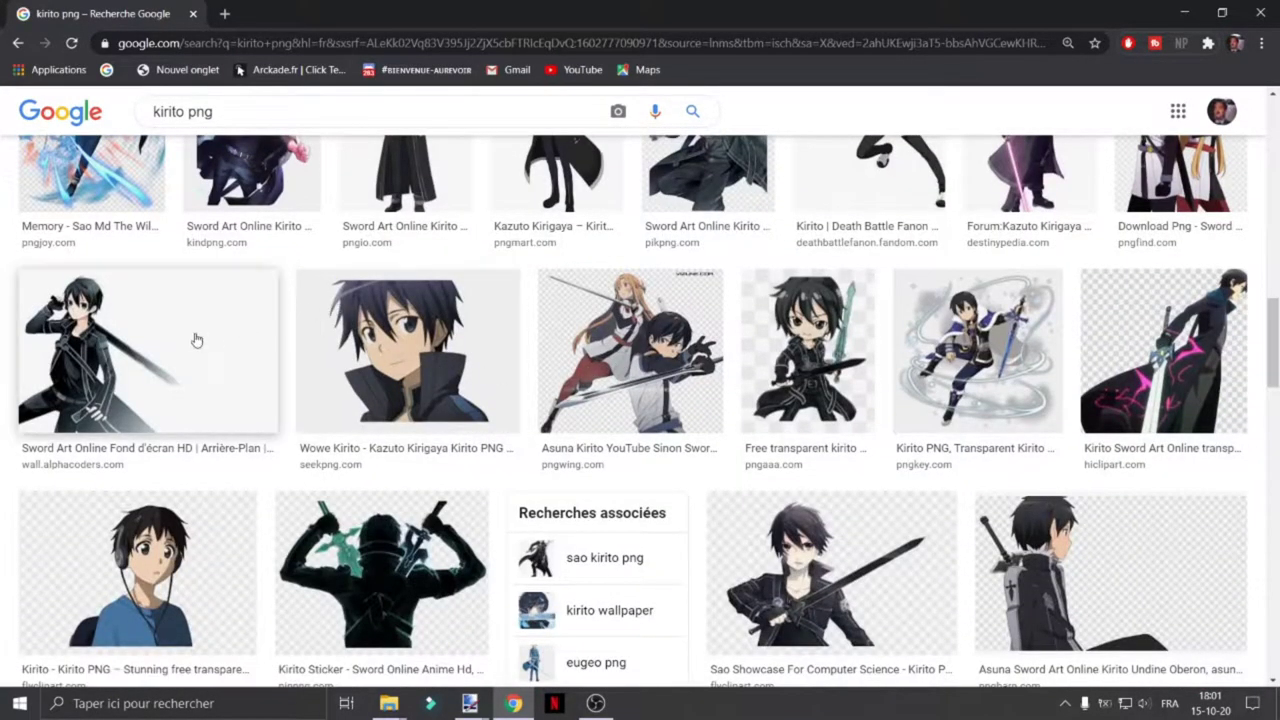
{"action": "scroll", "coordinate": [199, 341], "scroll_direction": "up", "scroll_amount": 4}
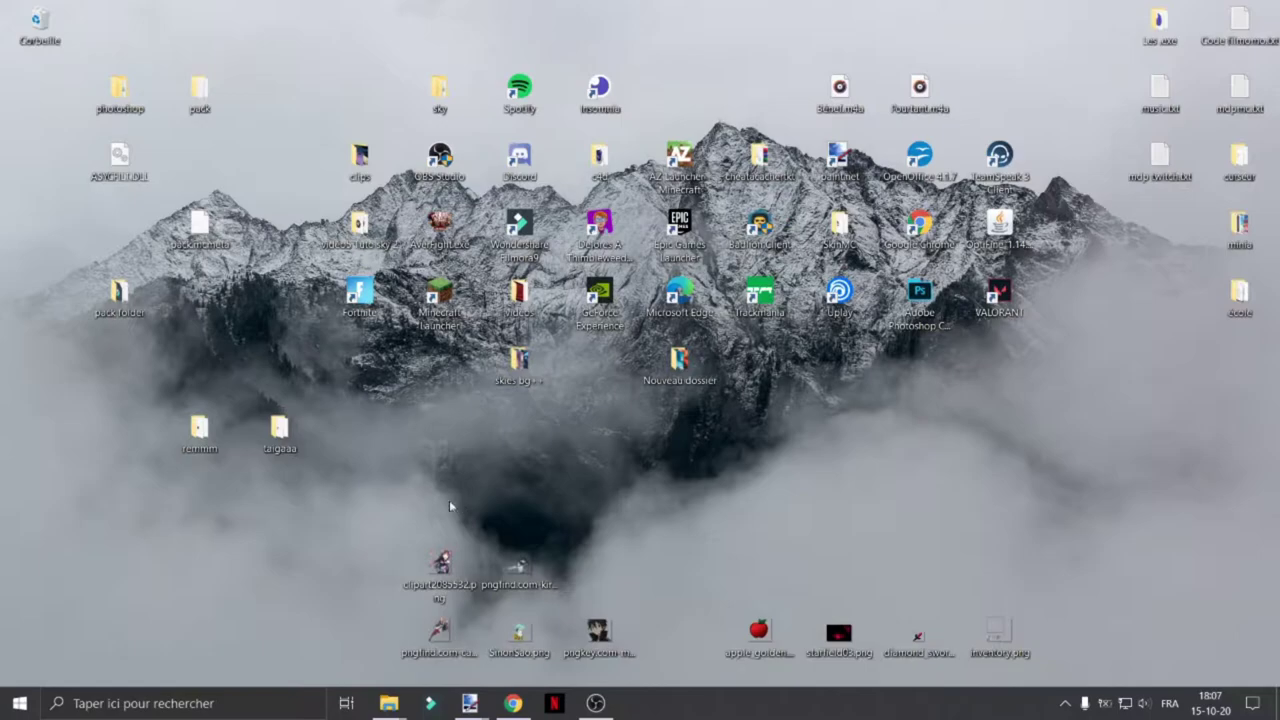
Open the five downloaded character PNG files from the desktop together in paint.net
{"action": "left_click_drag", "start_coordinate": [404, 476], "coordinate": [600, 650]}
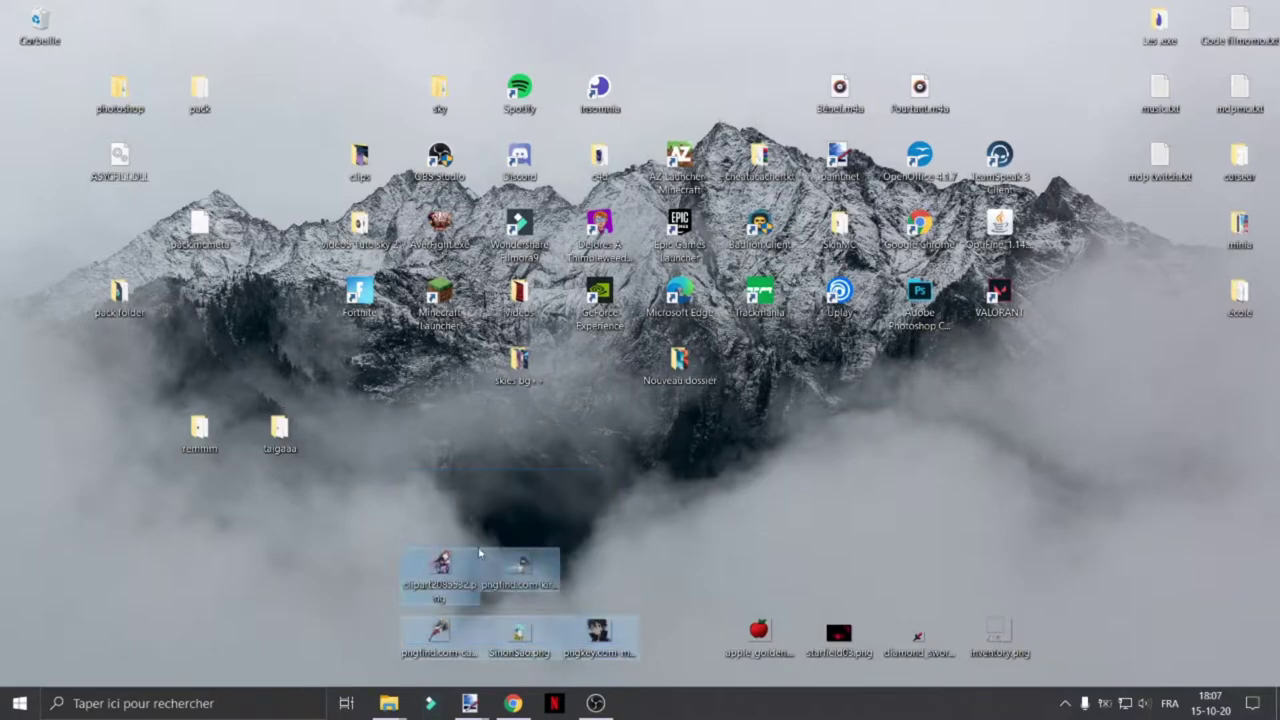
{"action": "mouse_move", "coordinate": [460, 706]}
{"action": "left_mouse_down"}
{"action": "mouse_move", "coordinate": [480, 708]}
{"action": "mouse_move", "coordinate": [519, 456]}
{"action": "left_mouse_up"}
{"action": "left_click", "coordinate": [625, 367]}
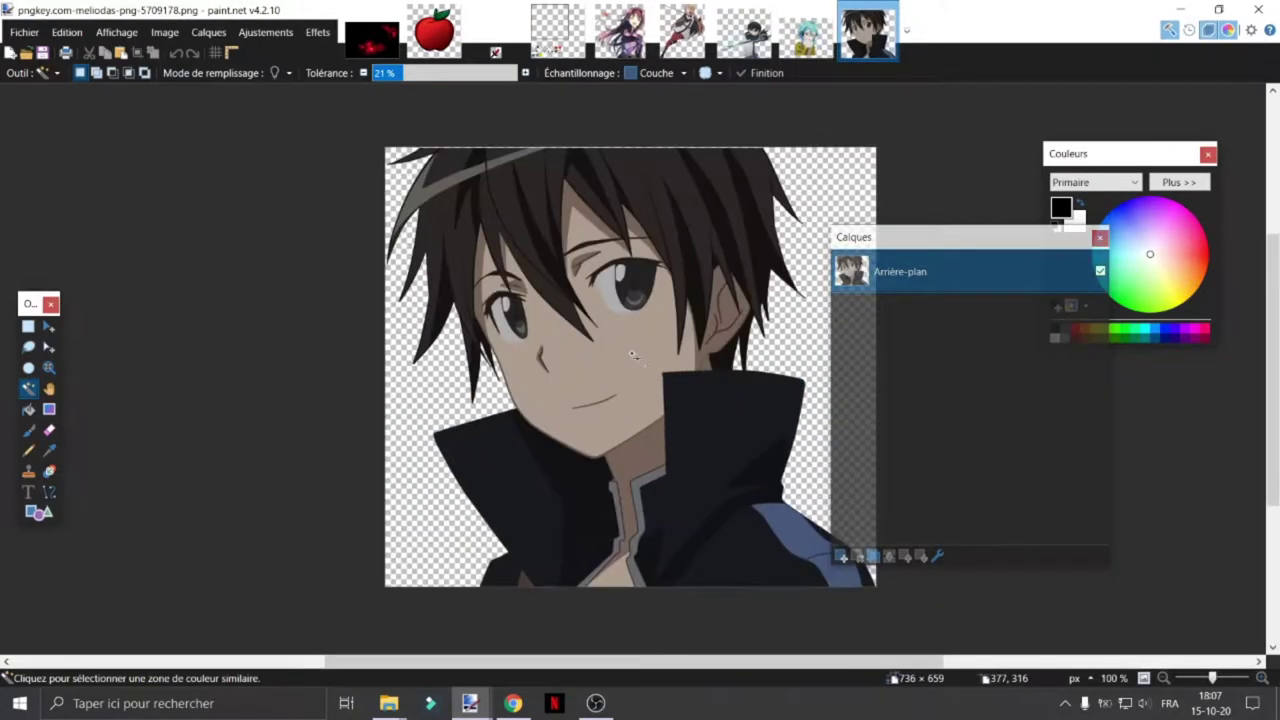
Look through the opened character images, including SinonSao.png and the two sword-wielding characters
{"action": "left_click", "coordinate": [800, 52]}
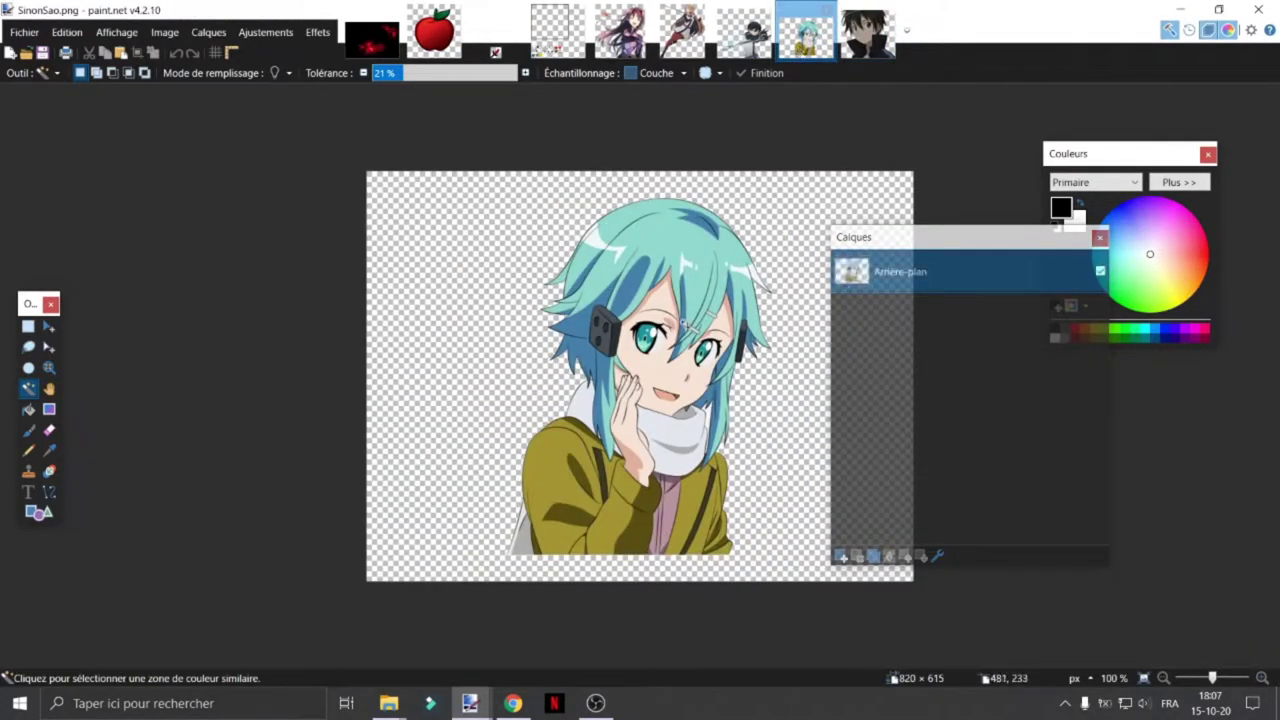
{"action": "scroll", "coordinate": [685, 325], "scroll_direction": "up", "scroll_amount": 1}
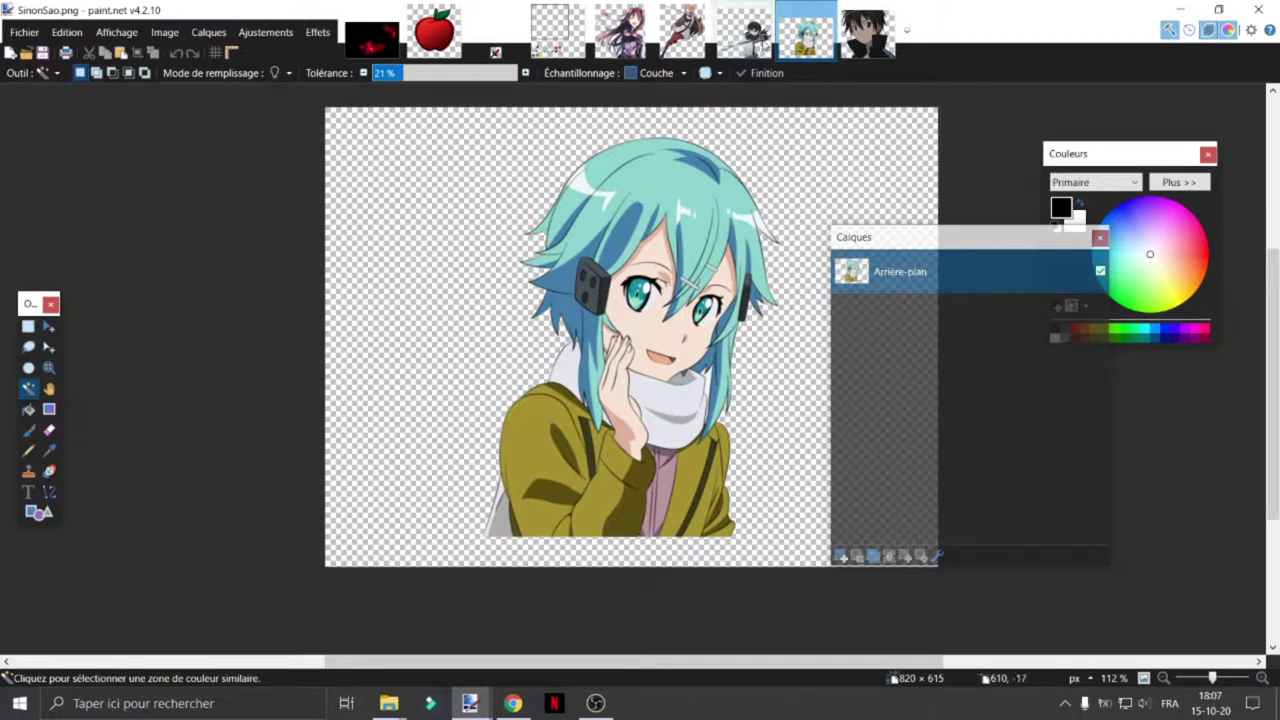
{"action": "left_click", "coordinate": [745, 30]}
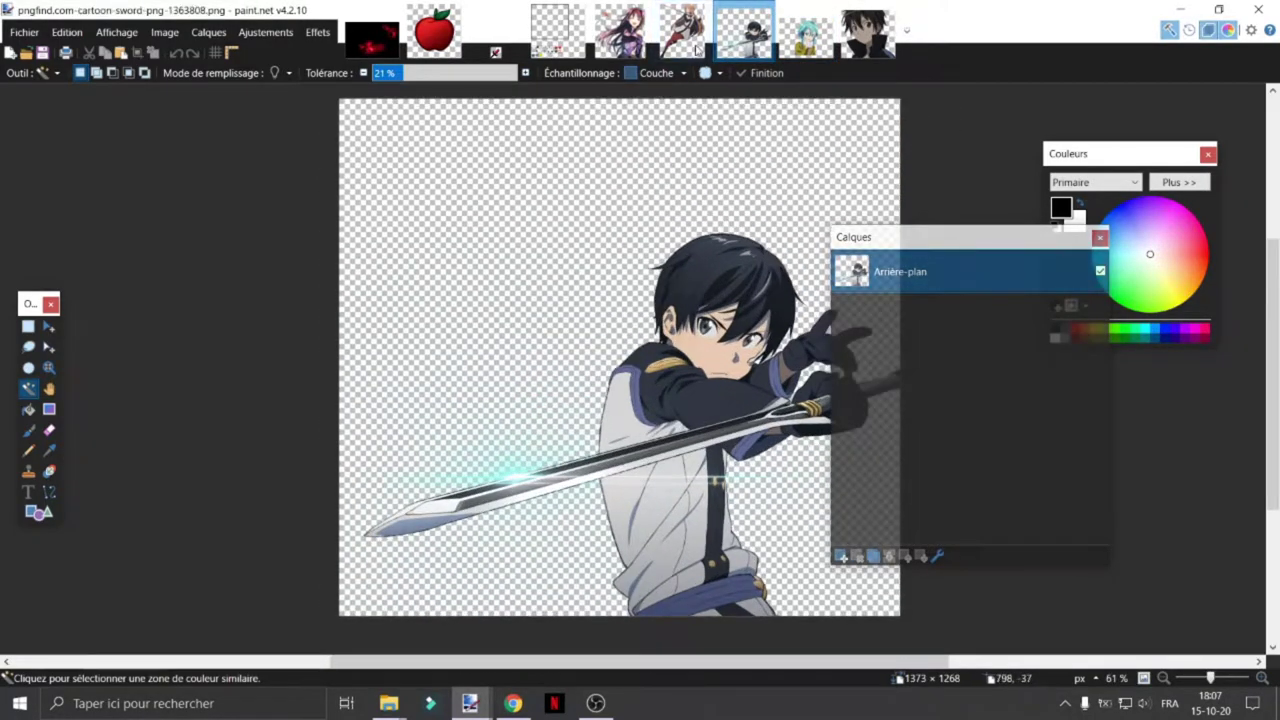
{"action": "left_click", "coordinate": [696, 48]}
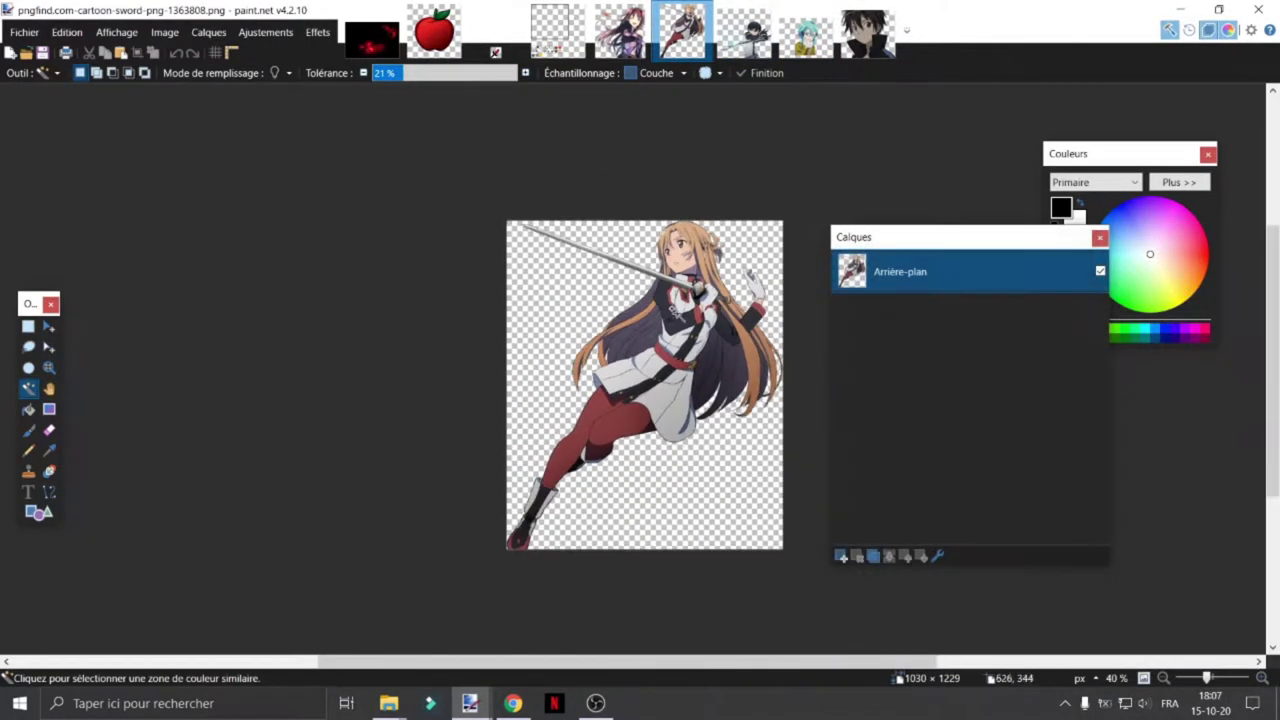
Check the pixel dimensions of the orange-haired swordswoman image in the resize settings and leave them as they are
{"action": "scroll", "coordinate": [676, 312], "scroll_direction": "up", "scroll_amount": 5}
{"action": "left_click", "coordinate": [165, 32]}
{"action": "left_click", "coordinate": [215, 77]}
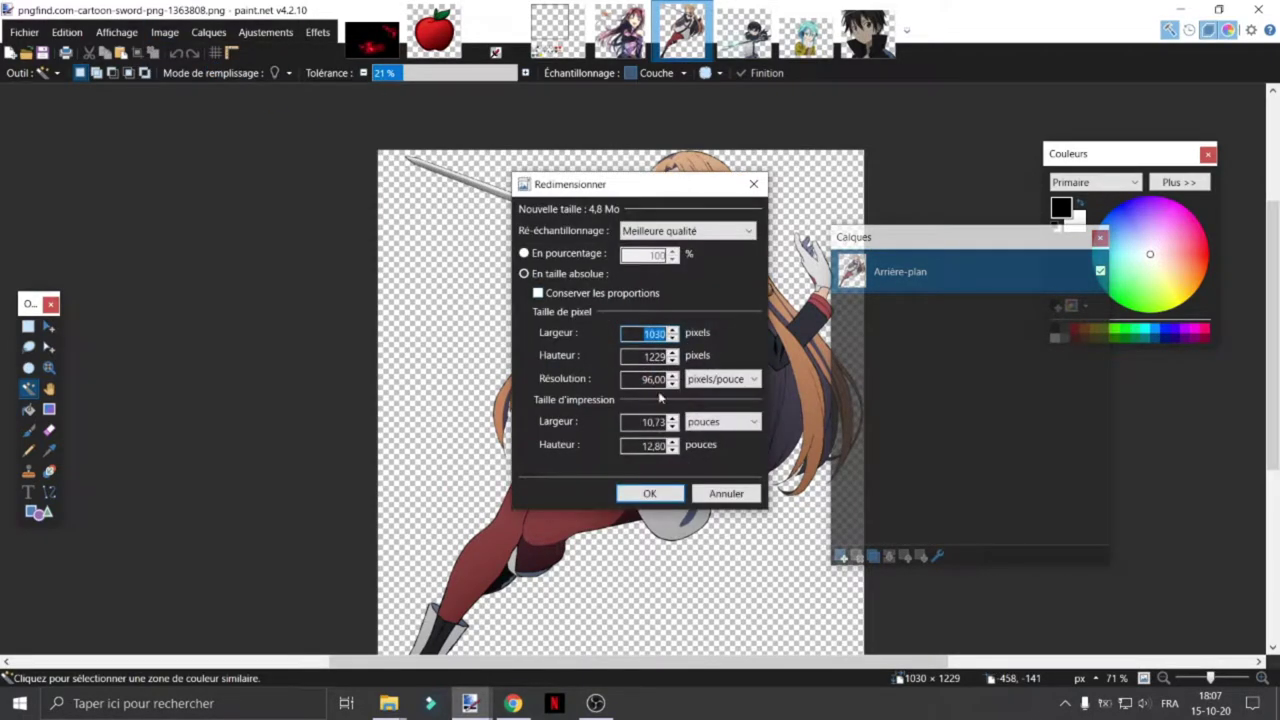
{"action": "left_click", "coordinate": [648, 491]}
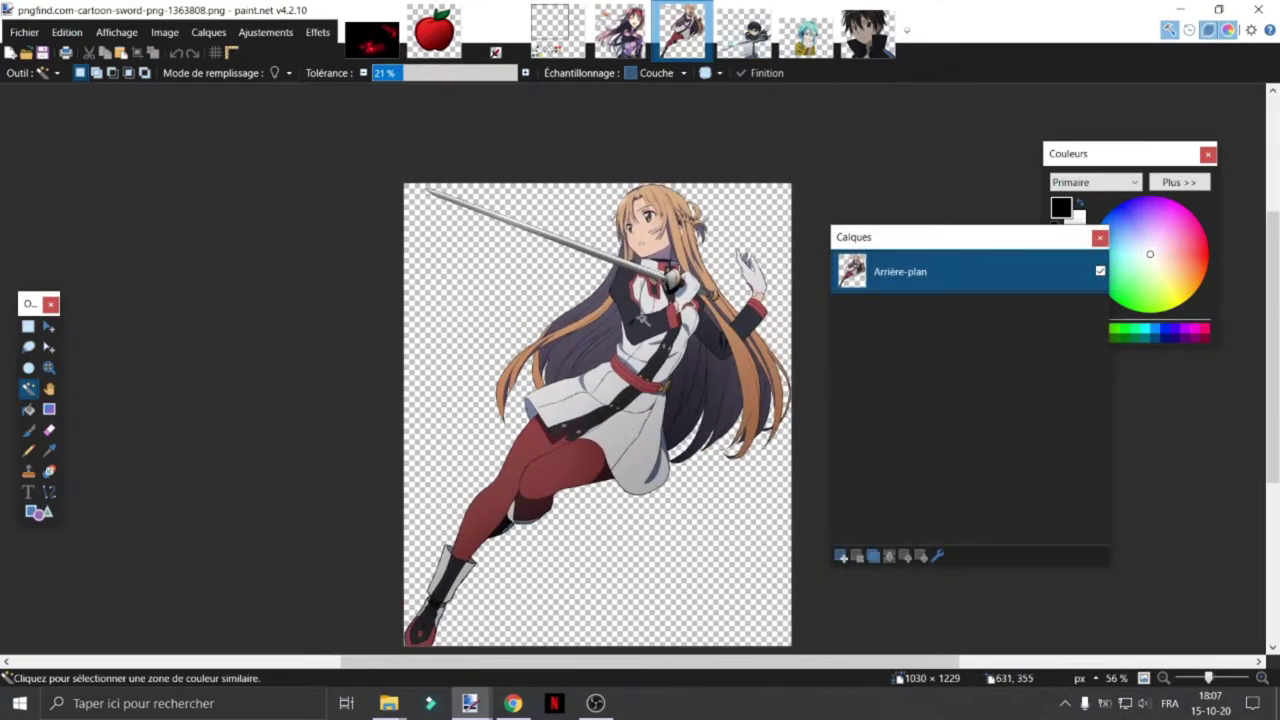
In clipart2085532.png, select the small watermark artwork beside the purple-haired character with a rectangular selection and delete it
{"action": "key", "text": "ctrl+shift+Tab"}
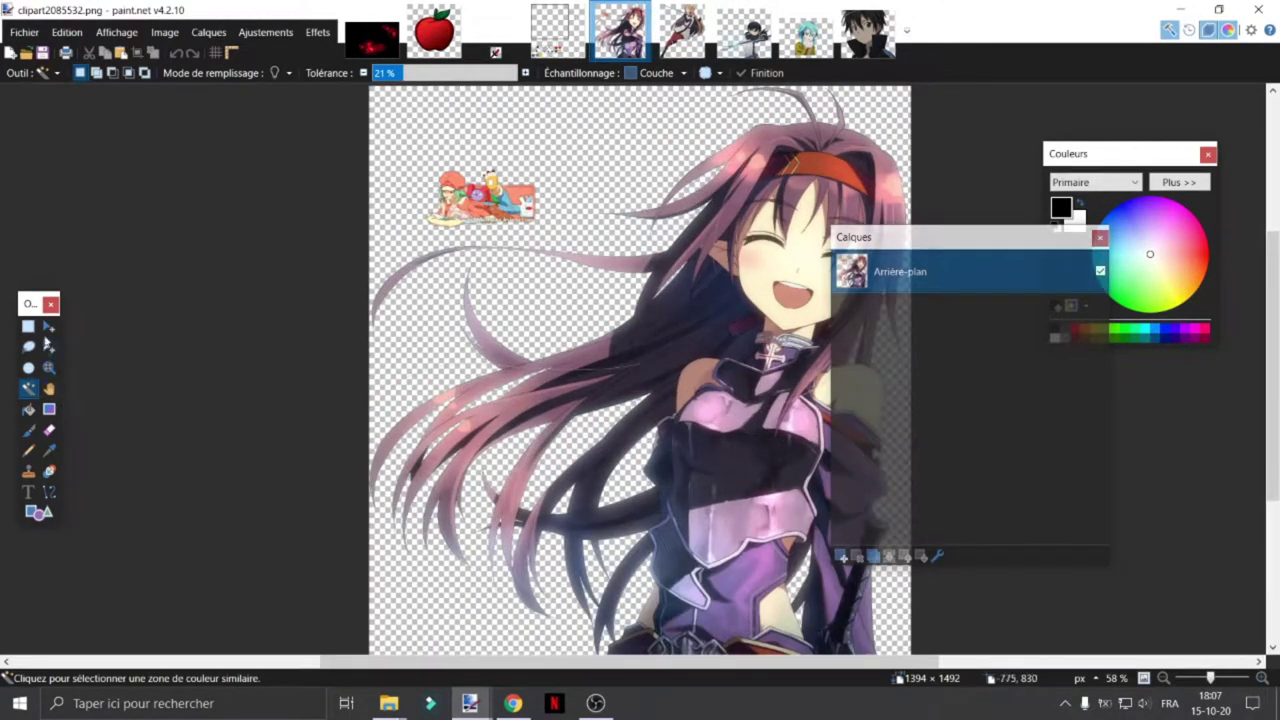
{"action": "left_click", "coordinate": [28, 327]}
{"action": "scroll", "coordinate": [466, 262], "scroll_direction": "up", "scroll_amount": 1}
{"action": "scroll", "coordinate": [466, 262], "scroll_direction": "up", "scroll_amount": 5}
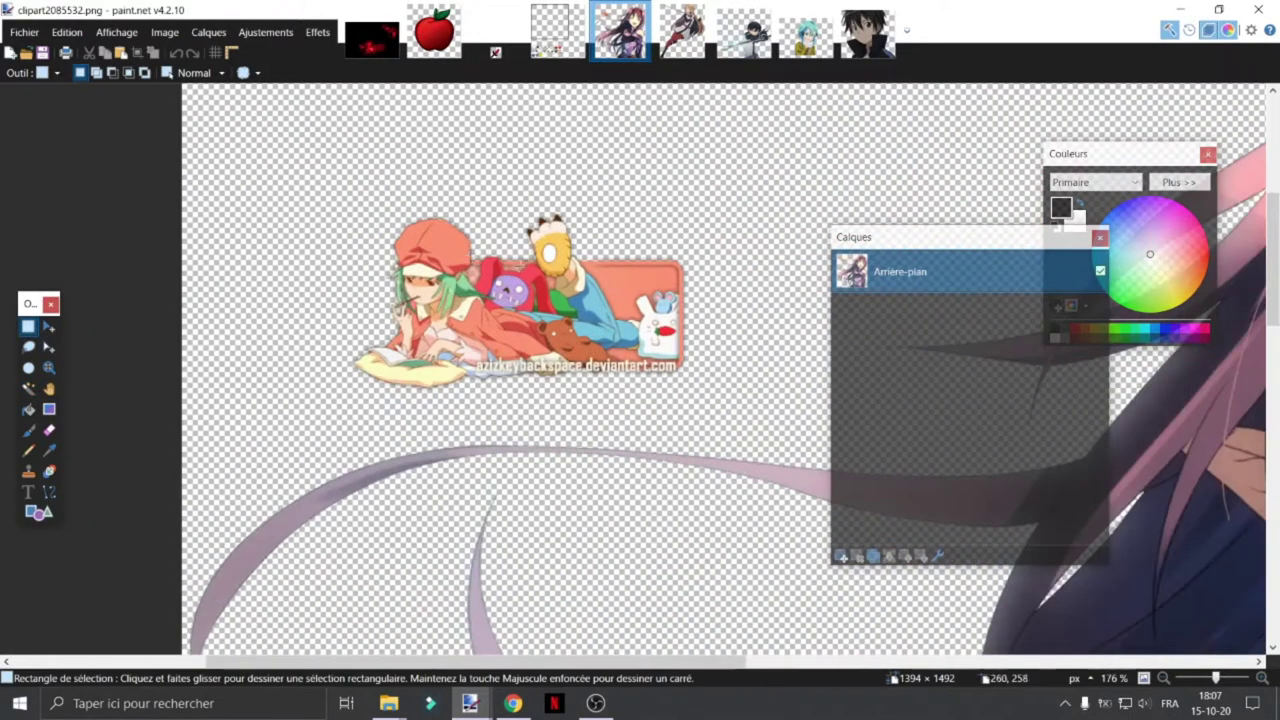
{"action": "mouse_move", "coordinate": [320, 168]}
{"action": "left_mouse_down"}
{"action": "mouse_move", "coordinate": [429, 300]}
{"action": "mouse_move", "coordinate": [773, 429]}
{"action": "mouse_move", "coordinate": [781, 406]}
{"action": "left_mouse_up"}
{"action": "key", "text": "Delete"}
{"action": "scroll", "coordinate": [728, 380], "scroll_direction": "down", "scroll_amount": 7}
{"action": "scroll", "coordinate": [497, 382], "scroll_direction": "down", "scroll_amount": 1}
{"action": "scroll", "coordinate": [442, 328], "scroll_direction": "down", "scroll_amount": 4}
{"action": "scroll", "coordinate": [440, 328], "scroll_direction": "up", "scroll_amount": 4}
{"action": "scroll", "coordinate": [425, 335], "scroll_direction": "down", "scroll_amount": 3}
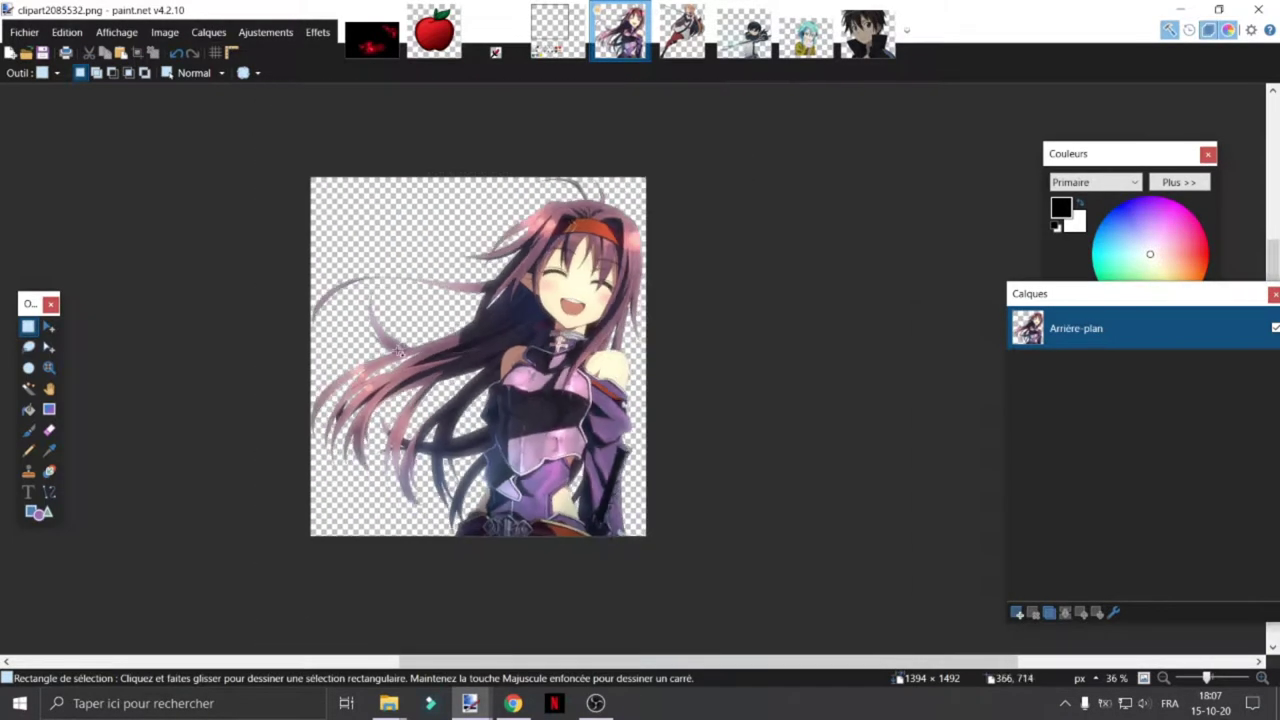
{"action": "scroll", "coordinate": [410, 327], "scroll_direction": "up", "scroll_amount": 1}
View the starfield03.png sky image and compare the two sword-wielding character images
{"action": "left_click", "coordinate": [370, 40]}
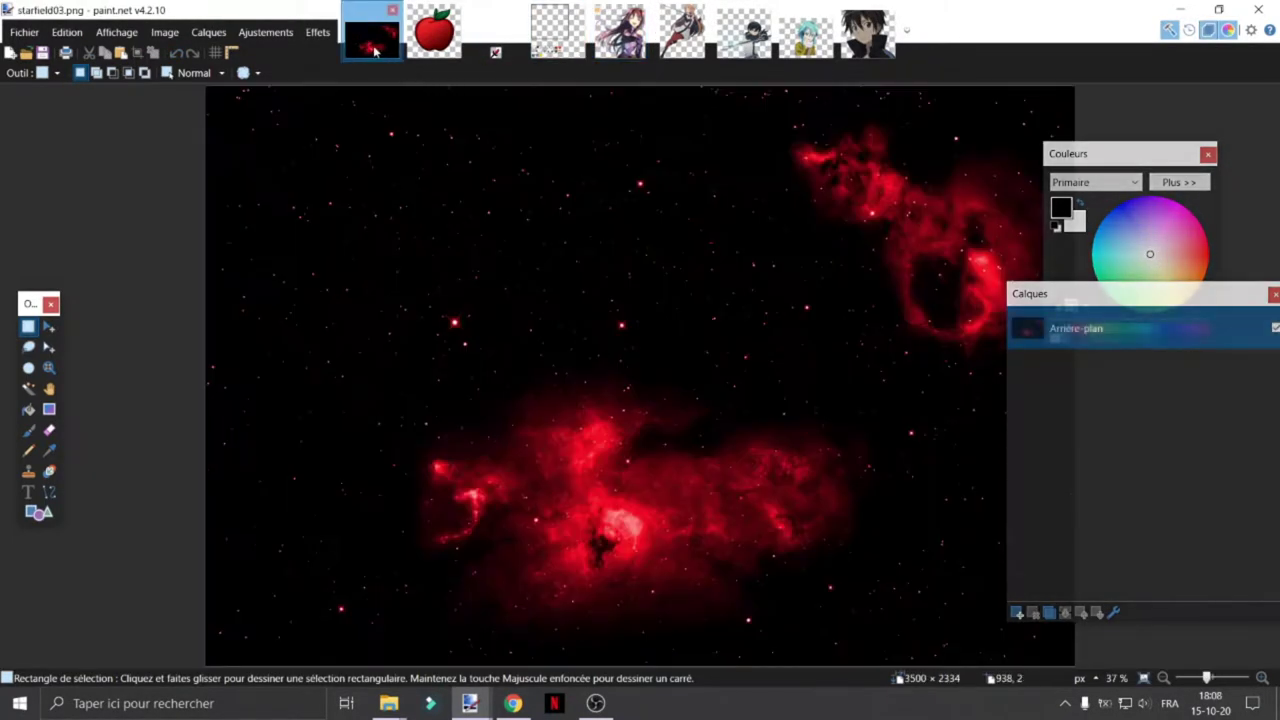
{"action": "scroll", "coordinate": [552, 373], "scroll_direction": "down", "scroll_amount": 2}
{"action": "scroll", "coordinate": [581, 374], "scroll_direction": "up", "scroll_amount": 2}
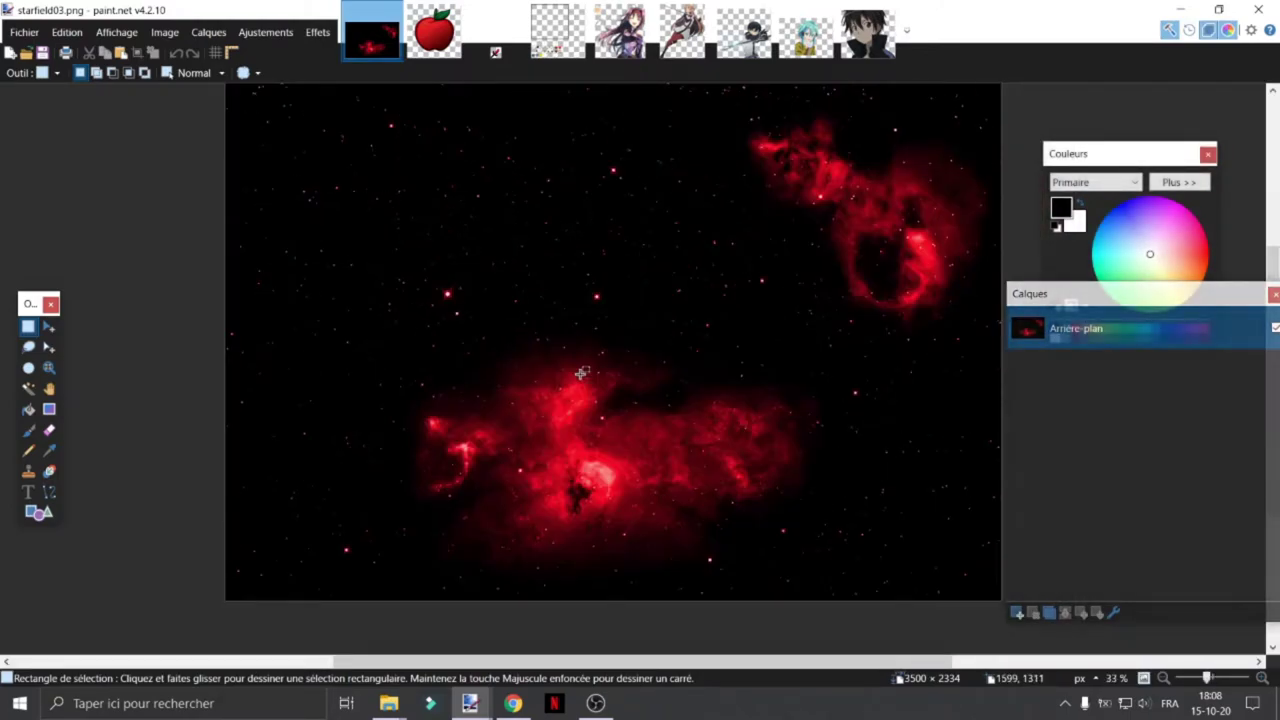
{"action": "left_click", "coordinate": [728, 48]}
{"action": "left_click", "coordinate": [698, 45]}
{"action": "left_click", "coordinate": [728, 45]}
Copy the whole orange-haired swordswoman image and add an empty layer above the background in starfield03.png
{"action": "left_click", "coordinate": [698, 45]}
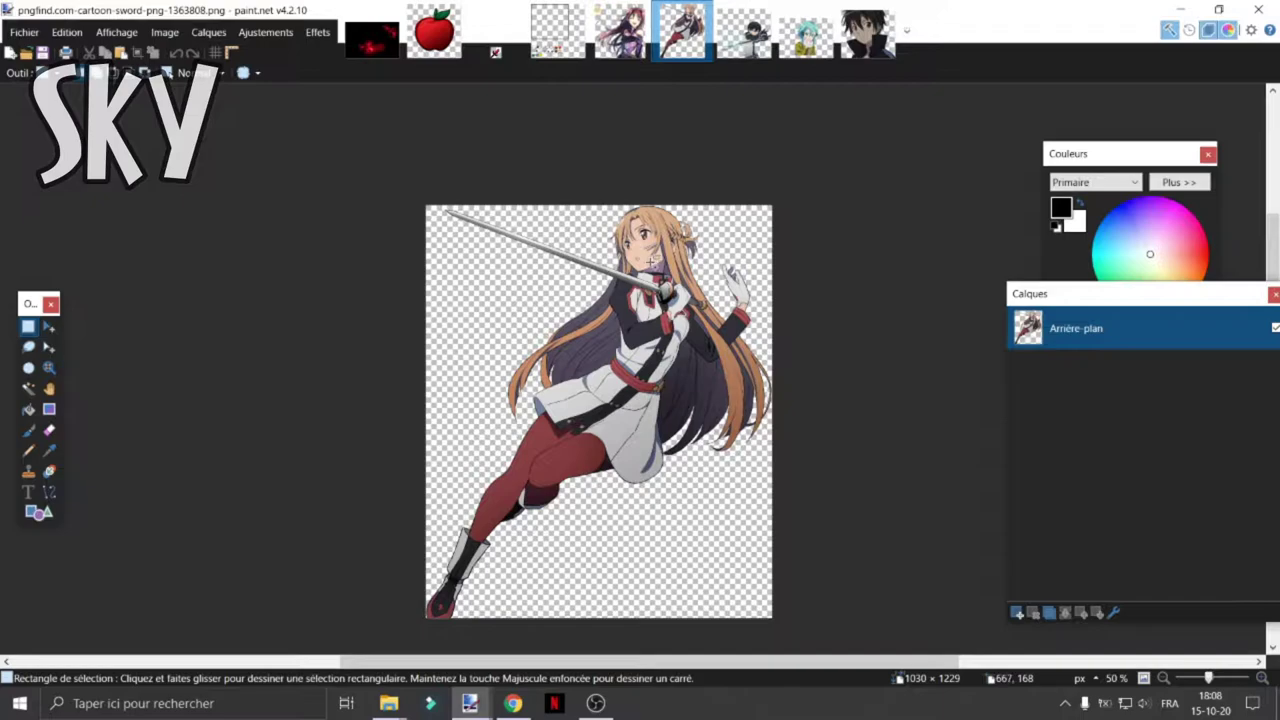
{"action": "key", "text": "ctrl+a"}
{"action": "left_click", "coordinate": [376, 47]}
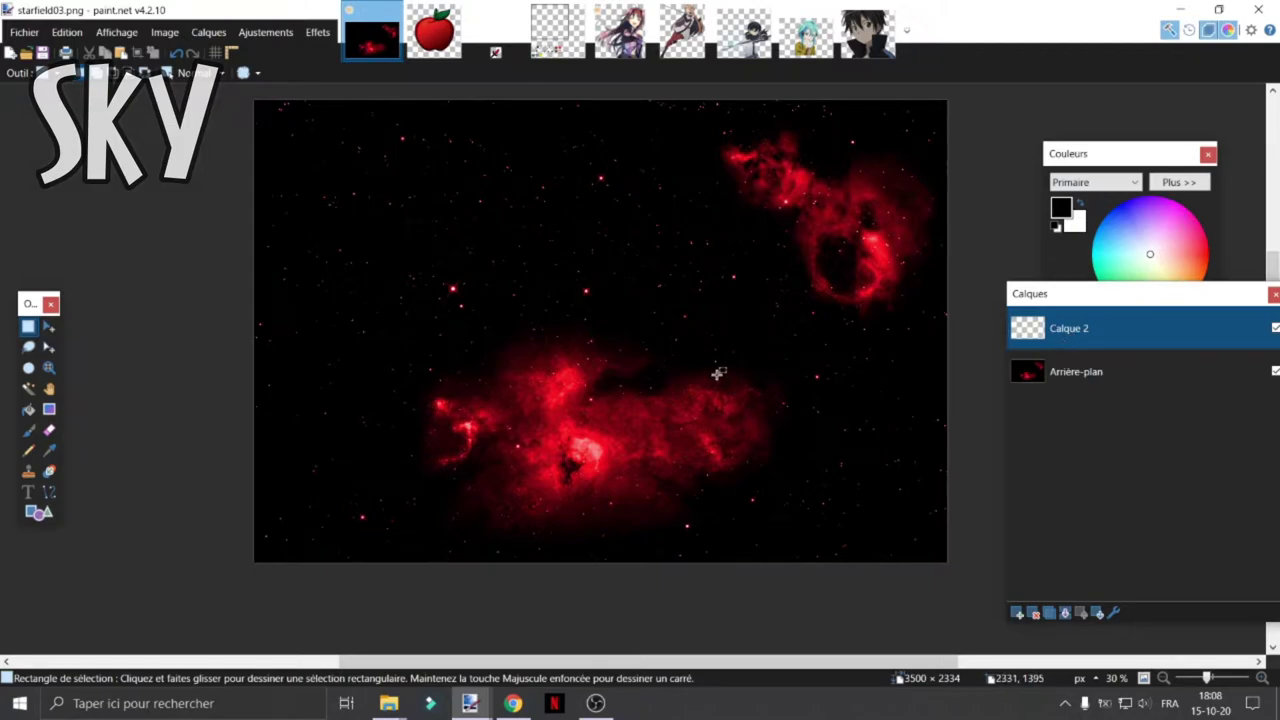
Try pasting the copied swordswoman onto the new layer and moving her into the lower-right part of the sky
{"action": "key", "text": "ctrl+v"}
{"action": "left_click_drag", "start_coordinate": [477, 367], "coordinate": [929, 597]}
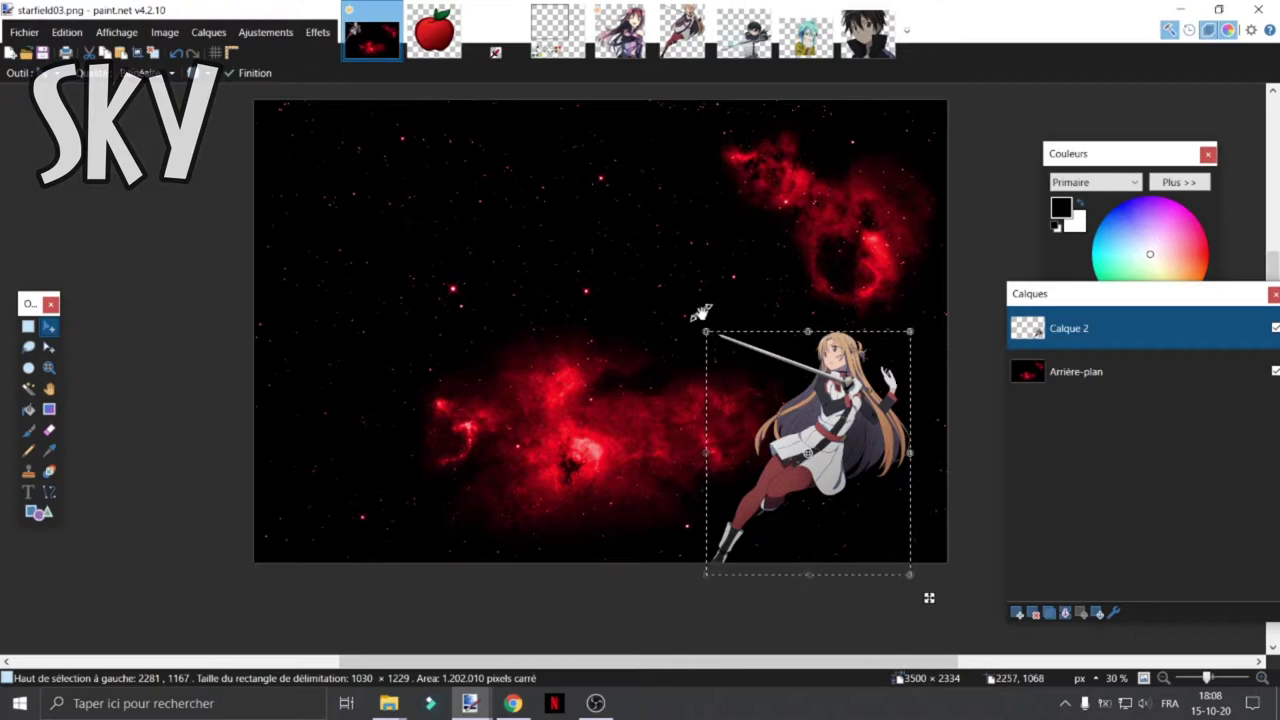
{"action": "left_click_drag", "start_coordinate": [792, 440], "coordinate": [1172, 608]}
Outline the sections of the sky's three-by-two grid one after another with rectangular selections, and clear the selection
{"action": "key", "text": "s"}
{"action": "left_click_drag", "start_coordinate": [254, 100], "coordinate": [470, 340]}
{"action": "left_click_drag", "start_coordinate": [474, 105], "coordinate": [758, 354]}
{"action": "left_click_drag", "start_coordinate": [747, 102], "coordinate": [1013, 361]}
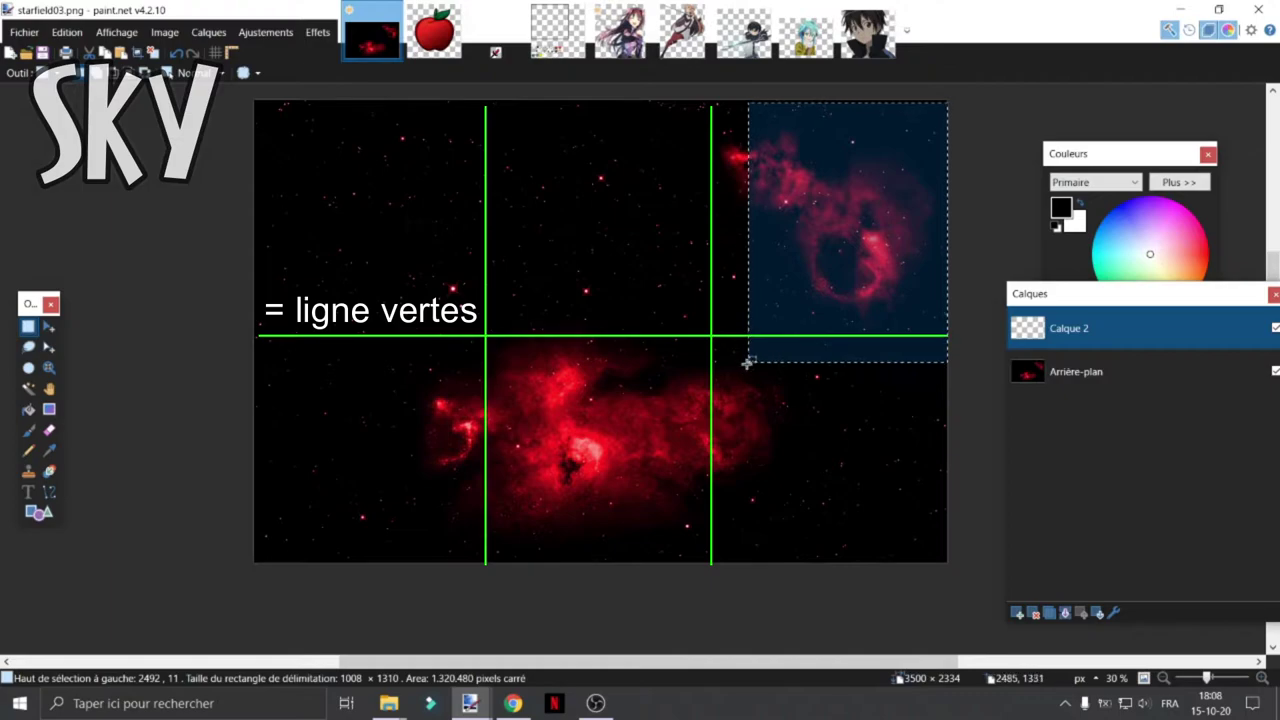
{"action": "left_click_drag", "start_coordinate": [747, 363], "coordinate": [1004, 580]}
{"action": "left_click_drag", "start_coordinate": [535, 349], "coordinate": [769, 568]}
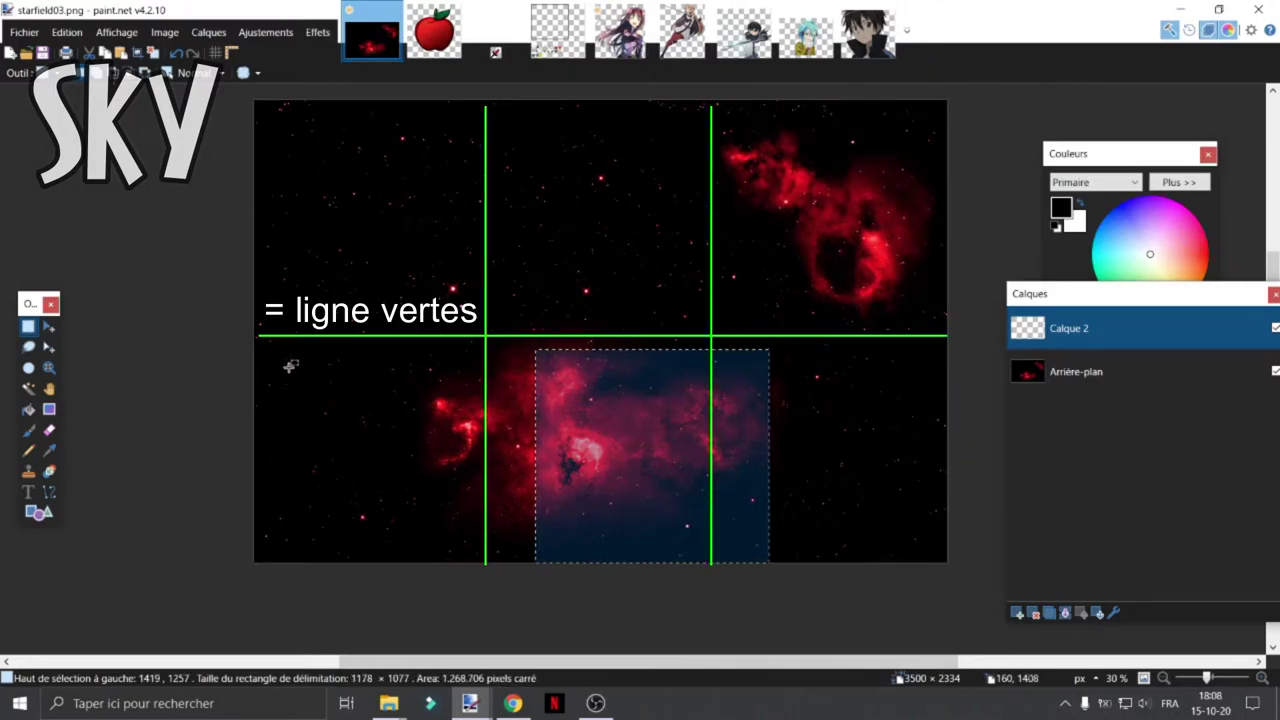
{"action": "left_click_drag", "start_coordinate": [257, 337], "coordinate": [560, 577]}
{"action": "left_click", "coordinate": [184, 403]}
Paste the orange-haired swordswoman onto the empty layer of starfield03.png and move her into the sky's lower-right section
{"action": "scroll", "coordinate": [573, 413], "scroll_direction": "down", "scroll_amount": 3}
{"action": "scroll", "coordinate": [573, 413], "scroll_direction": "up", "scroll_amount": 3}
{"action": "scroll", "coordinate": [595, 406], "scroll_direction": "up", "scroll_amount": 2}
{"action": "scroll", "coordinate": [617, 405], "scroll_direction": "down", "scroll_amount": 3}
{"action": "scroll", "coordinate": [495, 359], "scroll_direction": "up", "scroll_amount": 1}
{"action": "left_click", "coordinate": [690, 38]}
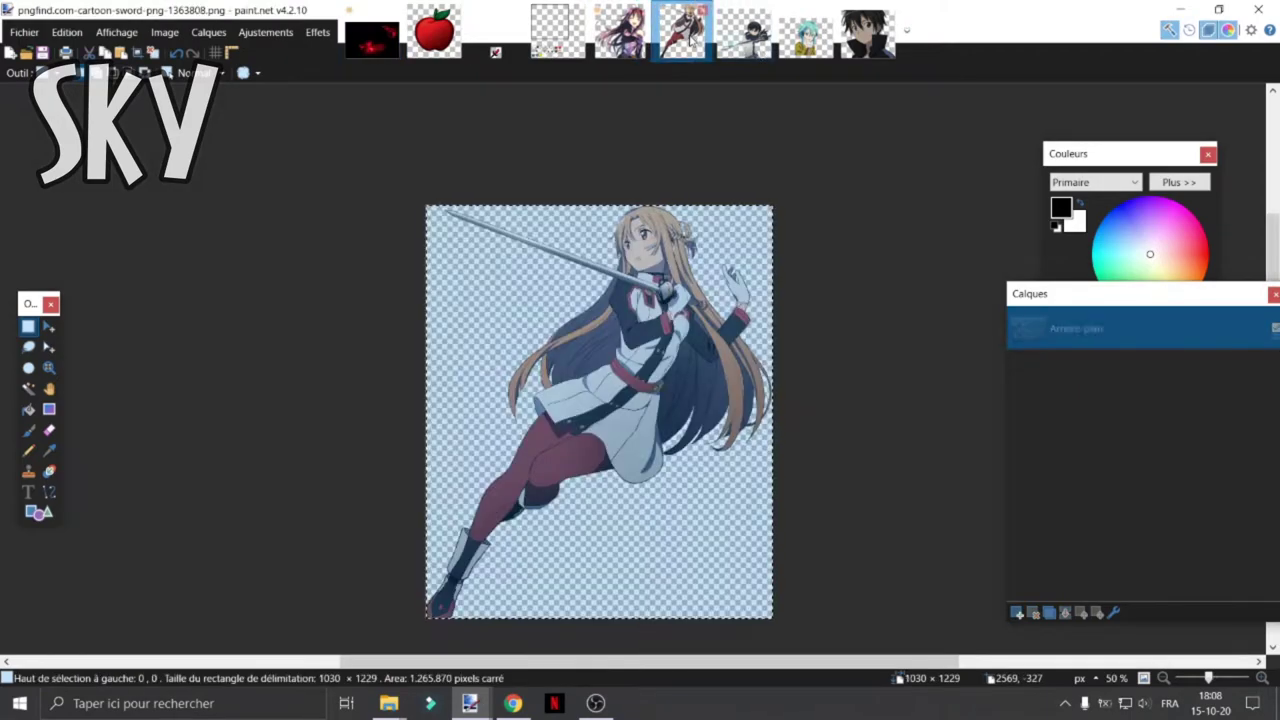
{"action": "left_click", "coordinate": [372, 35]}
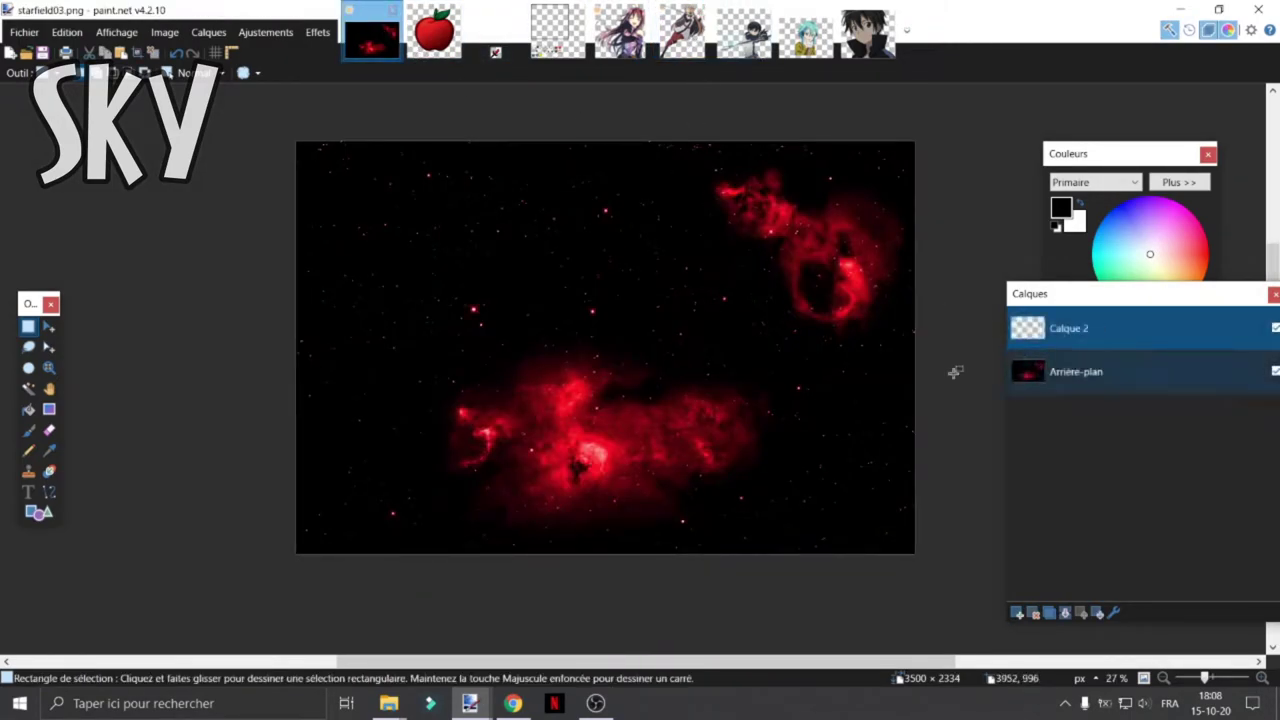
{"action": "key", "text": "ctrl+v"}
{"action": "left_click_drag", "start_coordinate": [424, 296], "coordinate": [836, 521]}
Scale the swordswoman proportionally to about 780 × 931 pixels within the lower-right section of the sky, and deselect her
{"action": "scroll", "coordinate": [798, 468], "scroll_direction": "down", "scroll_amount": 3}
{"action": "scroll", "coordinate": [798, 468], "scroll_direction": "up", "scroll_amount": 2}
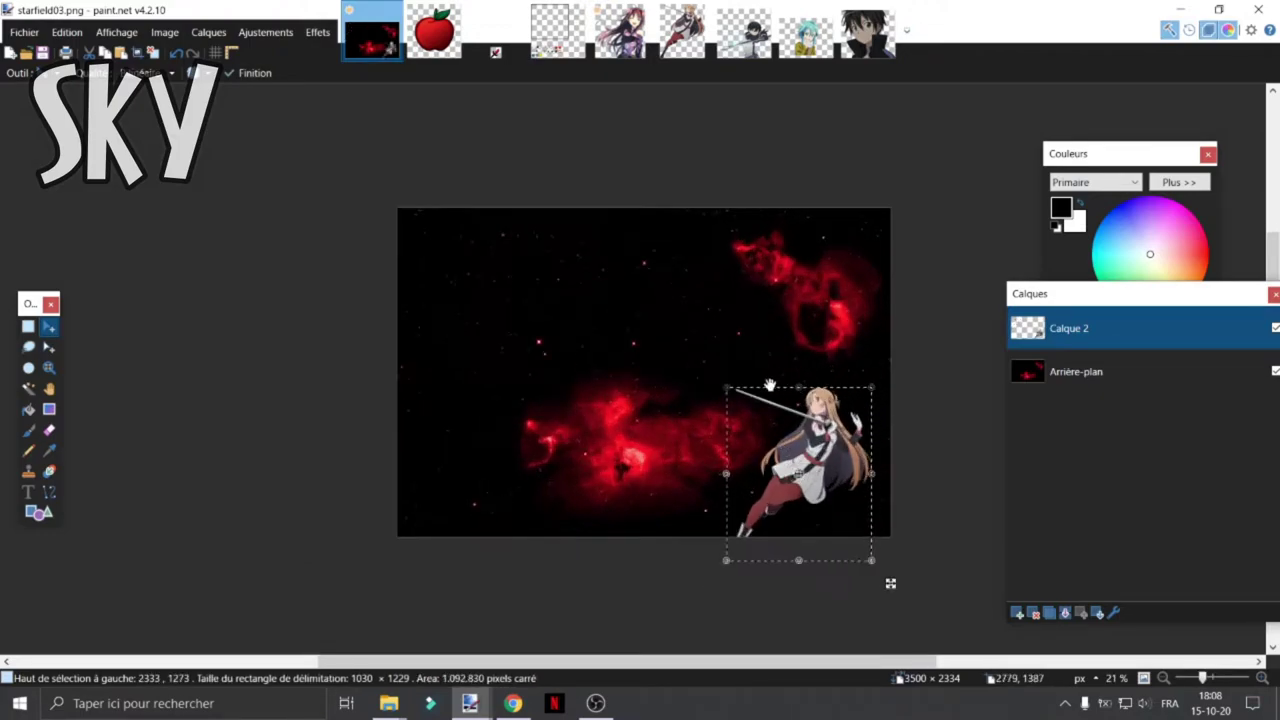
{"action": "scroll", "coordinate": [820, 453], "scroll_direction": "up", "scroll_amount": 2}
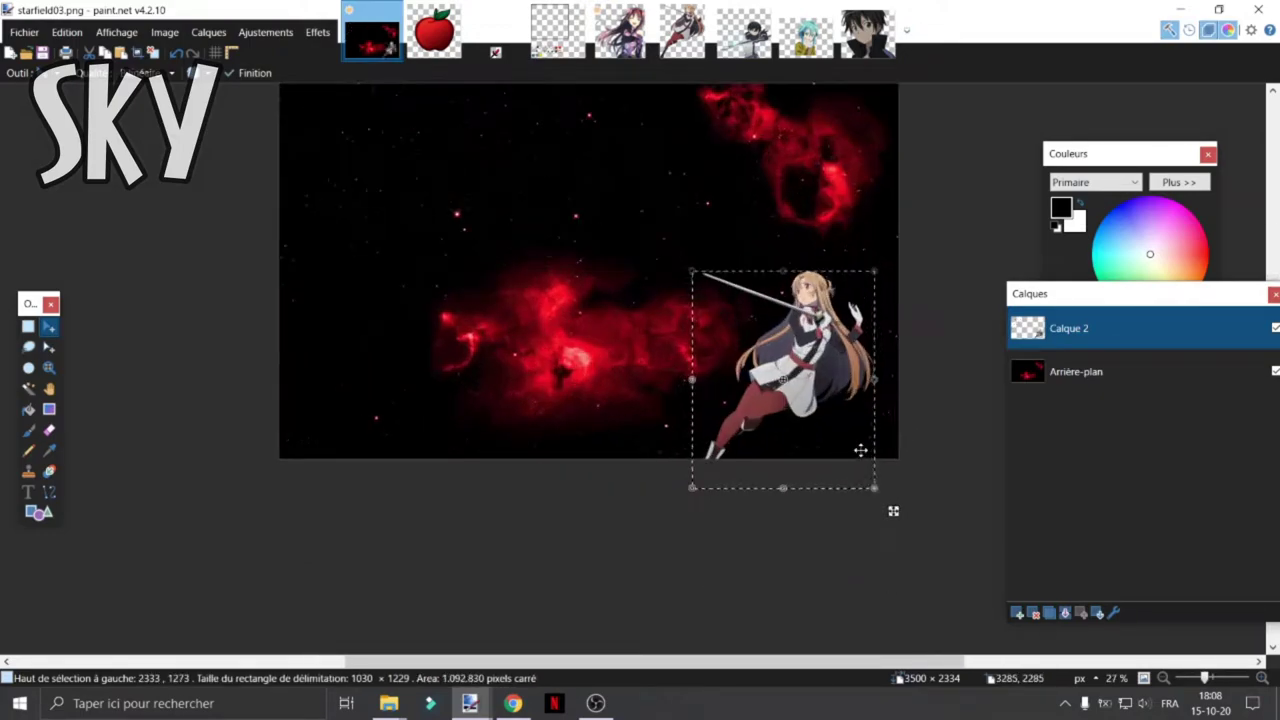
{"action": "left_click_drag", "start_coordinate": [874, 491], "coordinate": [877, 465]}
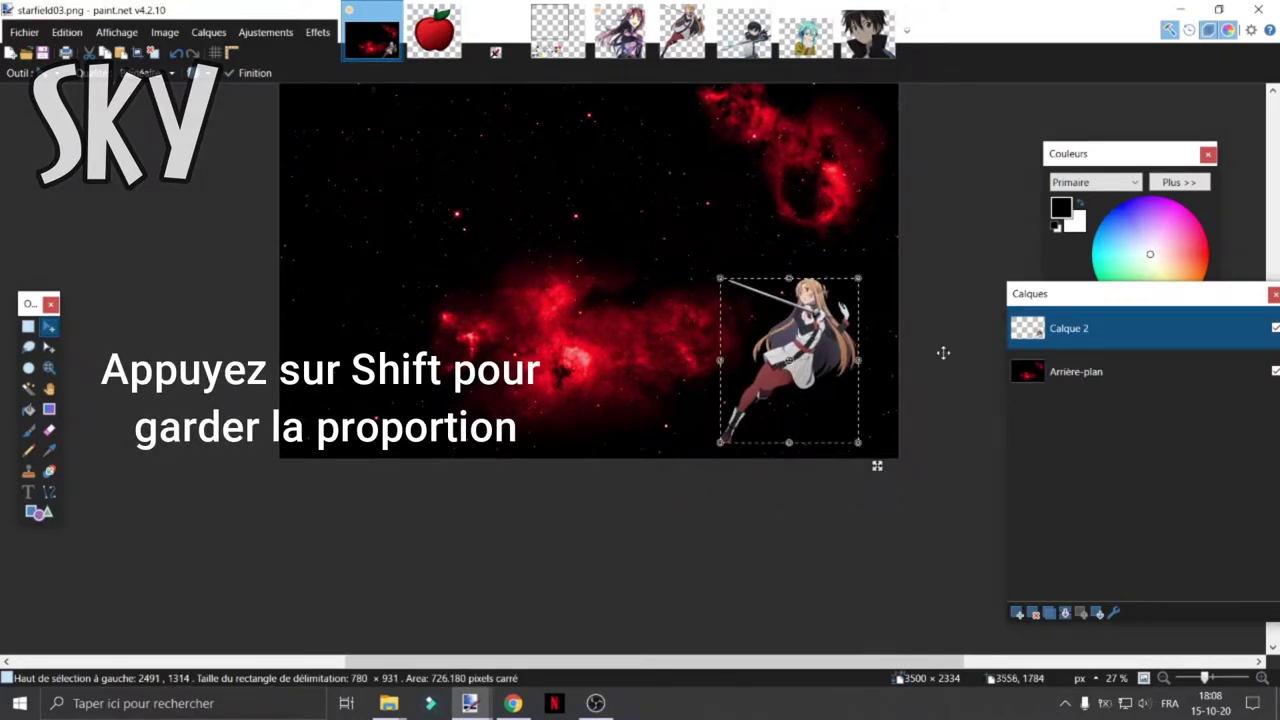
{"action": "scroll", "coordinate": [823, 352], "scroll_direction": "up", "scroll_amount": 5}
{"action": "scroll", "coordinate": [823, 352], "scroll_direction": "down", "scroll_amount": 6}
{"action": "scroll", "coordinate": [823, 352], "scroll_direction": "up", "scroll_amount": 4}
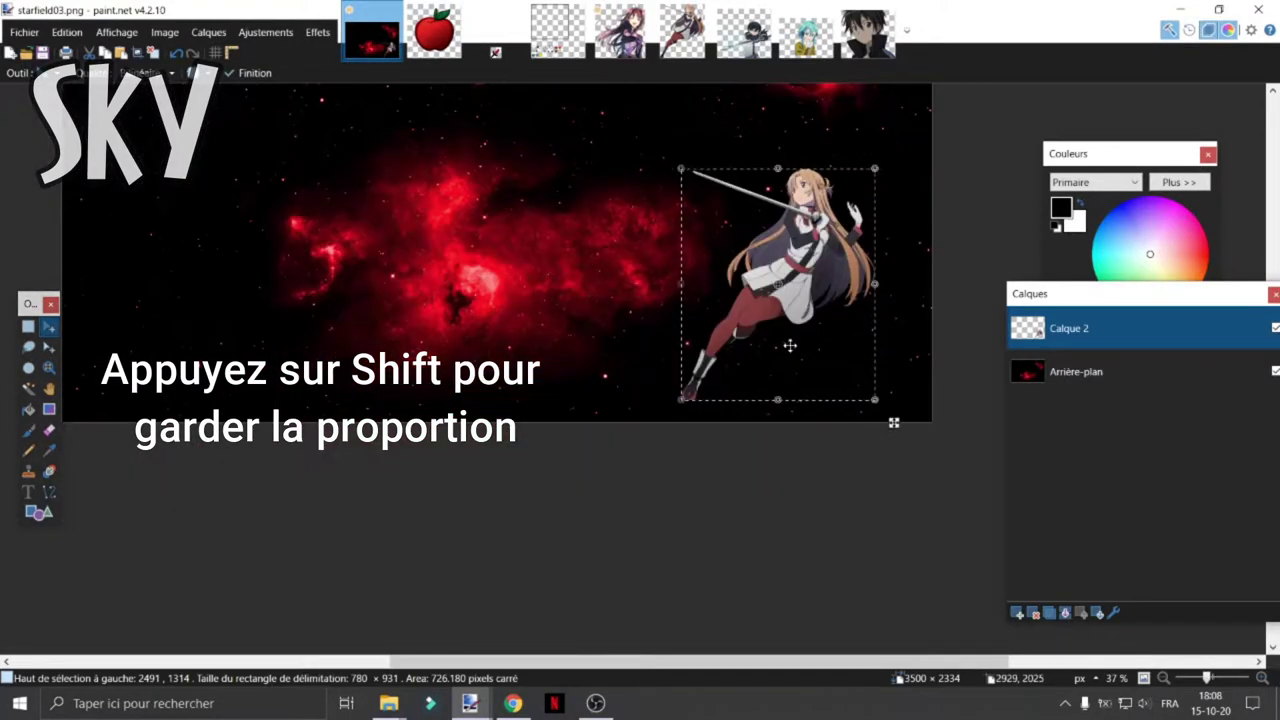
{"action": "scroll", "coordinate": [790, 345], "scroll_direction": "up", "scroll_amount": 4}
{"action": "left_click", "coordinate": [28, 327]}
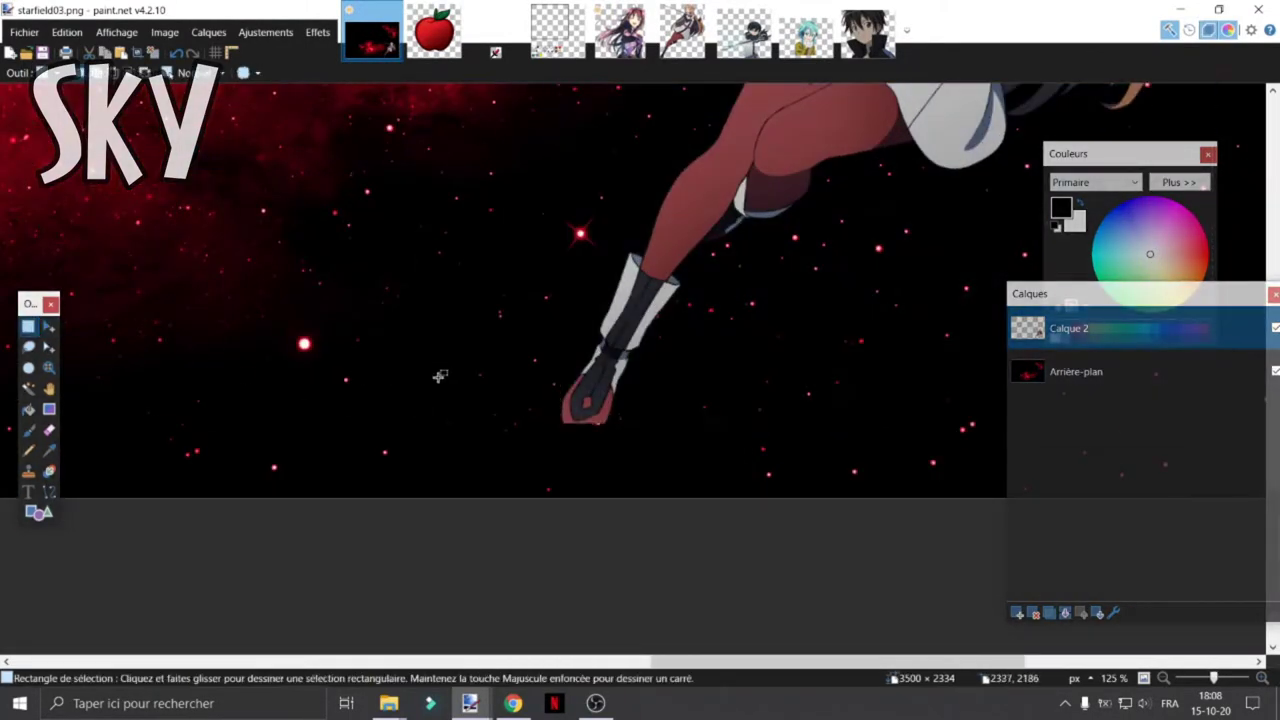
Examine the swordswoman's cut-off foot and her placement near the lower edge of the sky
{"action": "scroll", "coordinate": [611, 405], "scroll_direction": "up", "scroll_amount": 5}
{"action": "scroll", "coordinate": [611, 405], "scroll_direction": "down", "scroll_amount": 6}
{"action": "scroll", "coordinate": [611, 405], "scroll_direction": "down", "scroll_amount": 4}
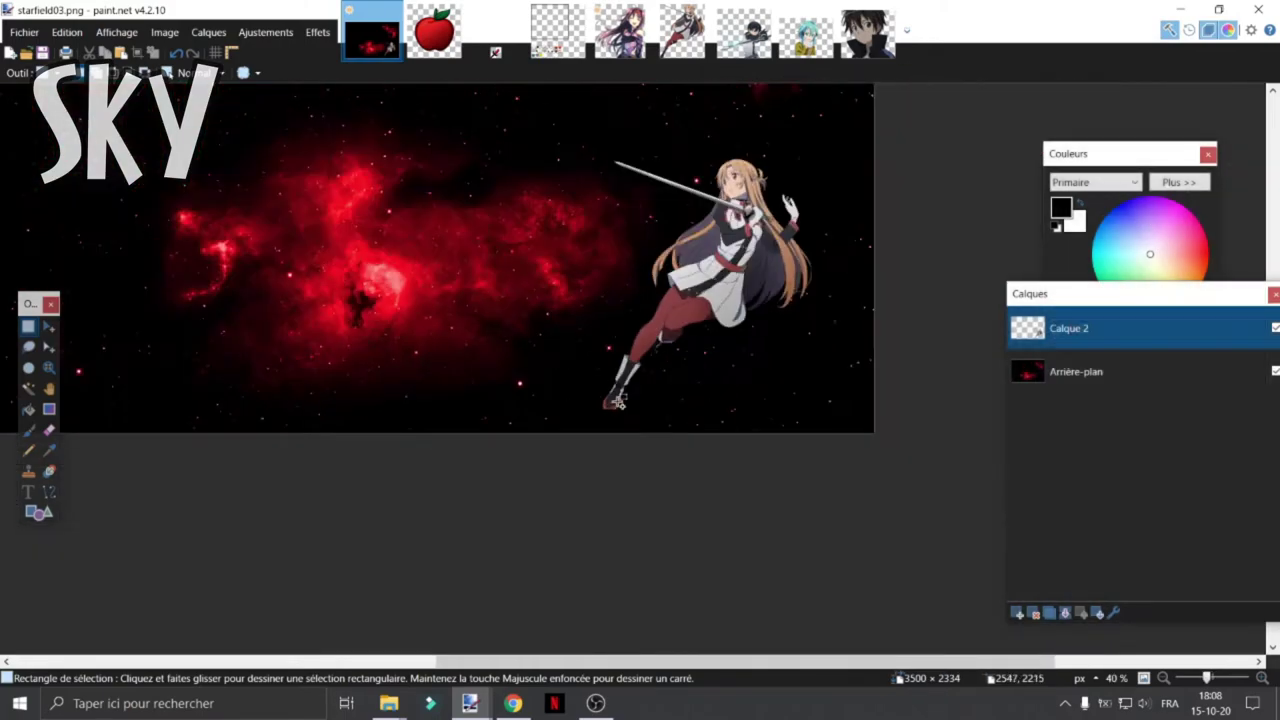
{"action": "scroll", "coordinate": [630, 395], "scroll_direction": "up", "scroll_amount": 1}
{"action": "scroll", "coordinate": [645, 388], "scroll_direction": "up", "scroll_amount": 2}
{"action": "scroll", "coordinate": [659, 381], "scroll_direction": "down", "scroll_amount": 1}
{"action": "scroll", "coordinate": [659, 381], "scroll_direction": "up", "scroll_amount": 1}
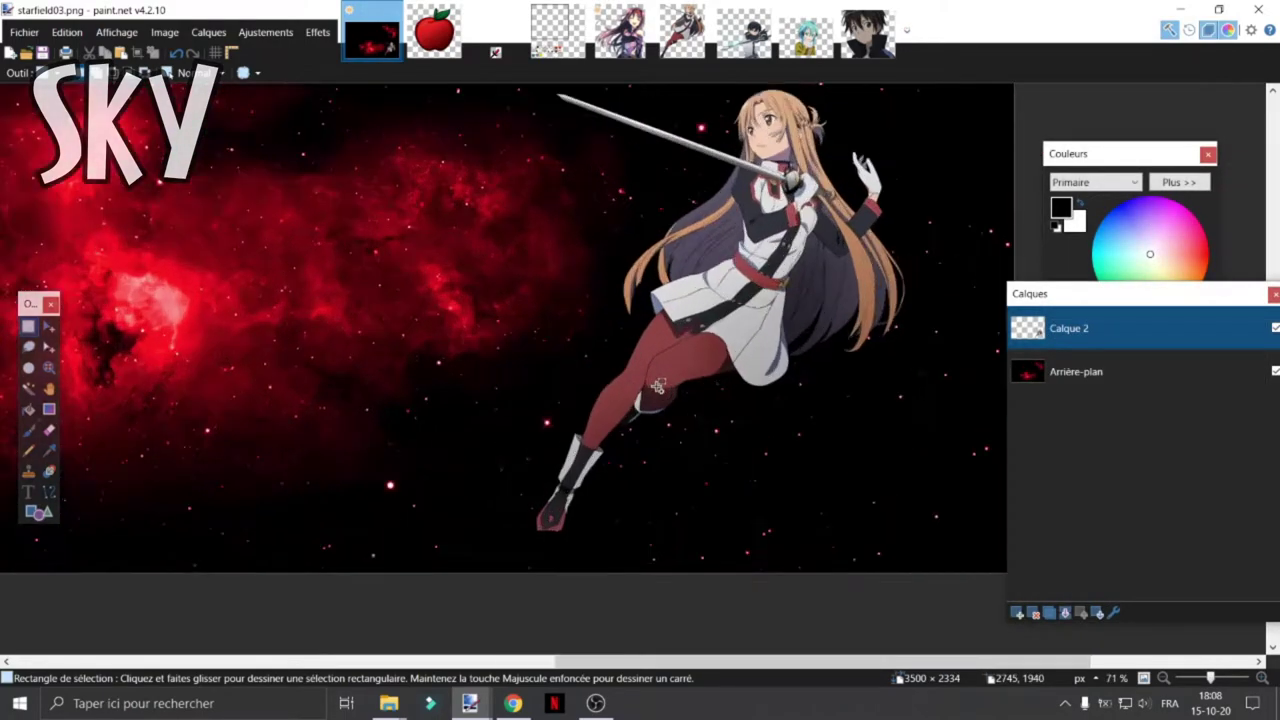
Activate the Eraser and try several brush widths, settling on a width of 550
{"action": "left_click", "coordinate": [49, 430]}
{"action": "scroll", "coordinate": [458, 316], "scroll_direction": "down", "scroll_amount": 2}
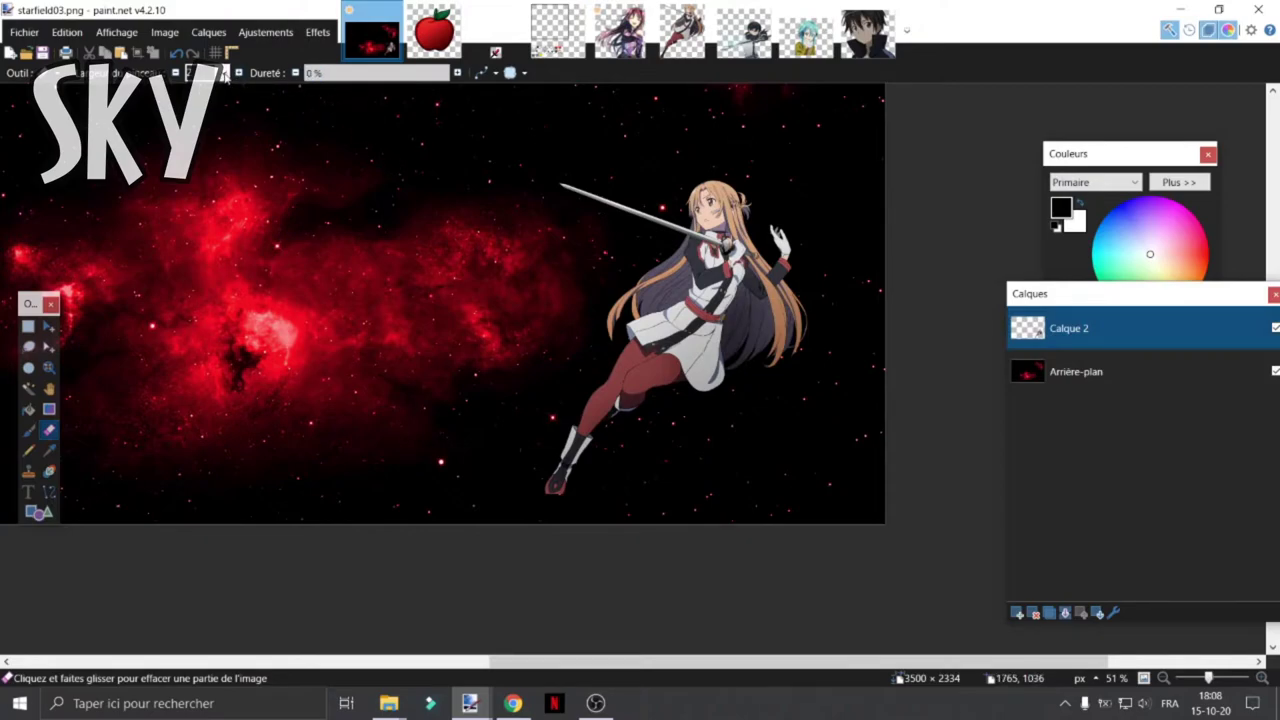
{"action": "left_click", "coordinate": [224, 74]}
{"action": "left_click", "coordinate": [201, 374]}
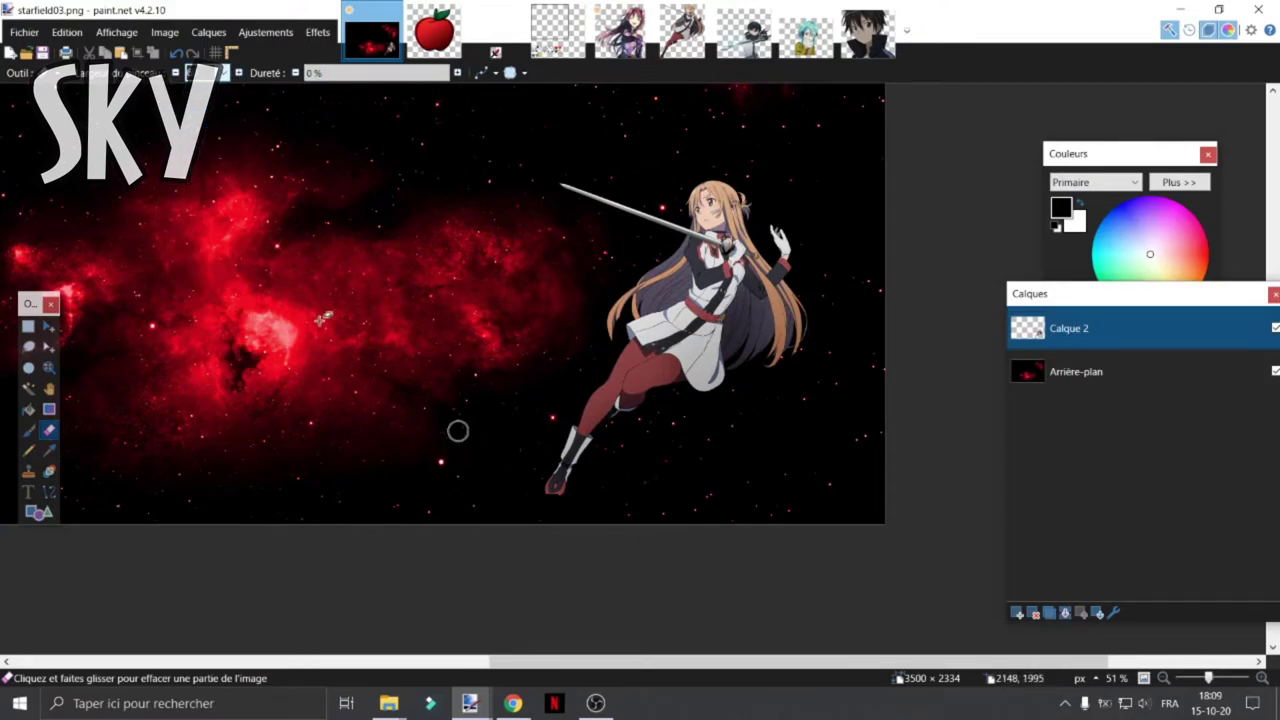
{"action": "left_click", "coordinate": [224, 74]}
{"action": "scroll", "coordinate": [231, 287], "scroll_direction": "down", "scroll_amount": 5}
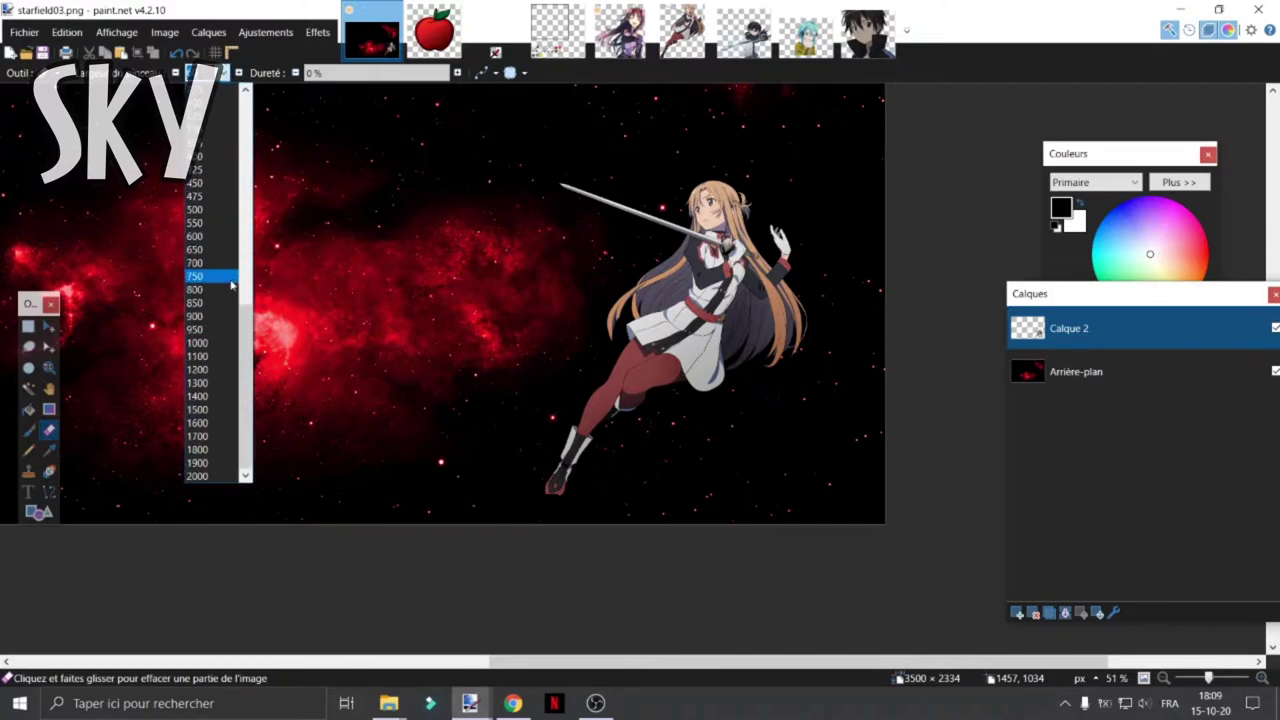
{"action": "left_click", "coordinate": [205, 303]}
{"action": "left_click", "coordinate": [224, 74]}
{"action": "scroll", "coordinate": [195, 195], "scroll_direction": "up", "scroll_amount": 5}
{"action": "left_click", "coordinate": [195, 196]}
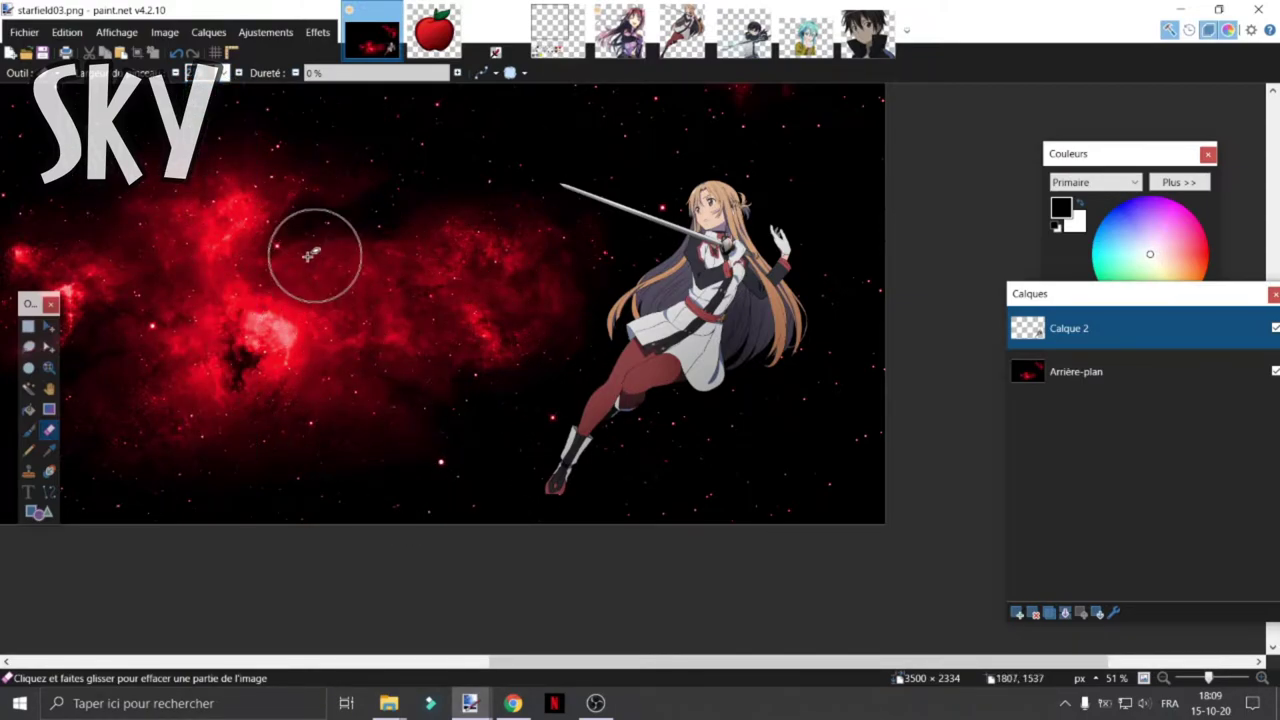
{"action": "left_click", "coordinate": [224, 74]}
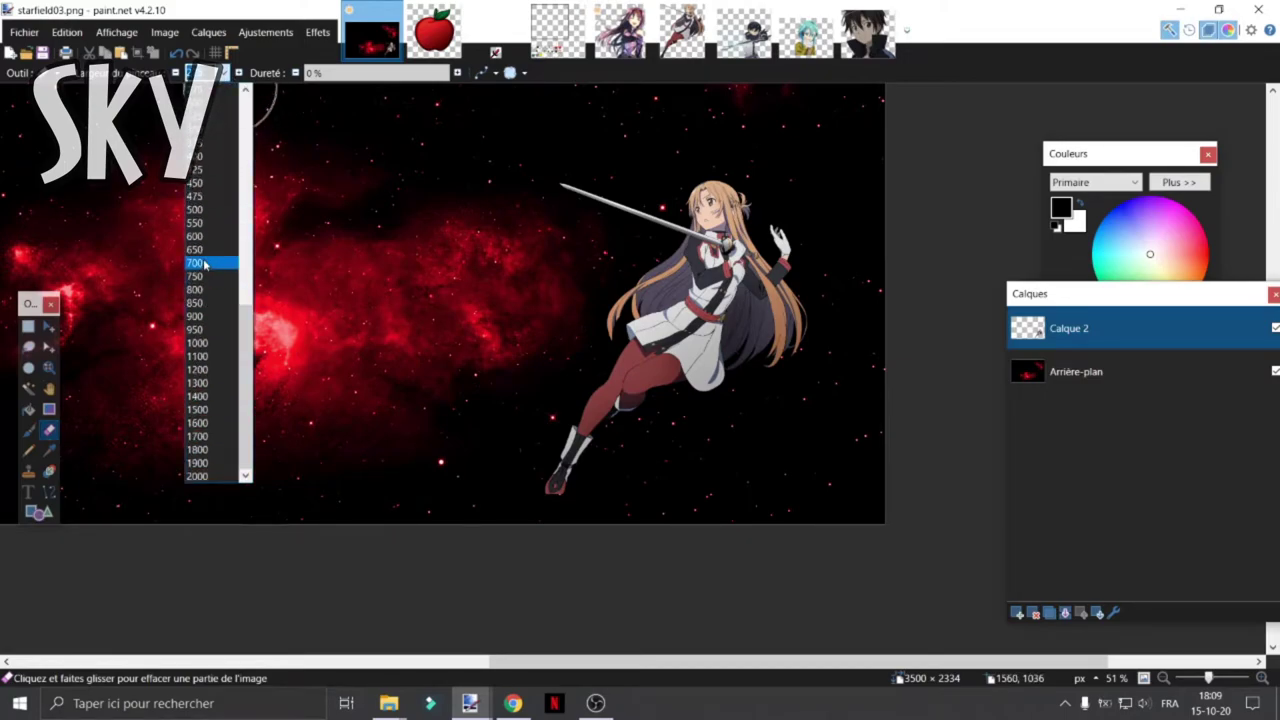
{"action": "left_click", "coordinate": [209, 231]}
Fade out the swordswoman's cut-off foot with the edge of the large soft eraser, and check the whole sky
{"action": "scroll", "coordinate": [400, 420], "scroll_direction": "down", "scroll_amount": 3}
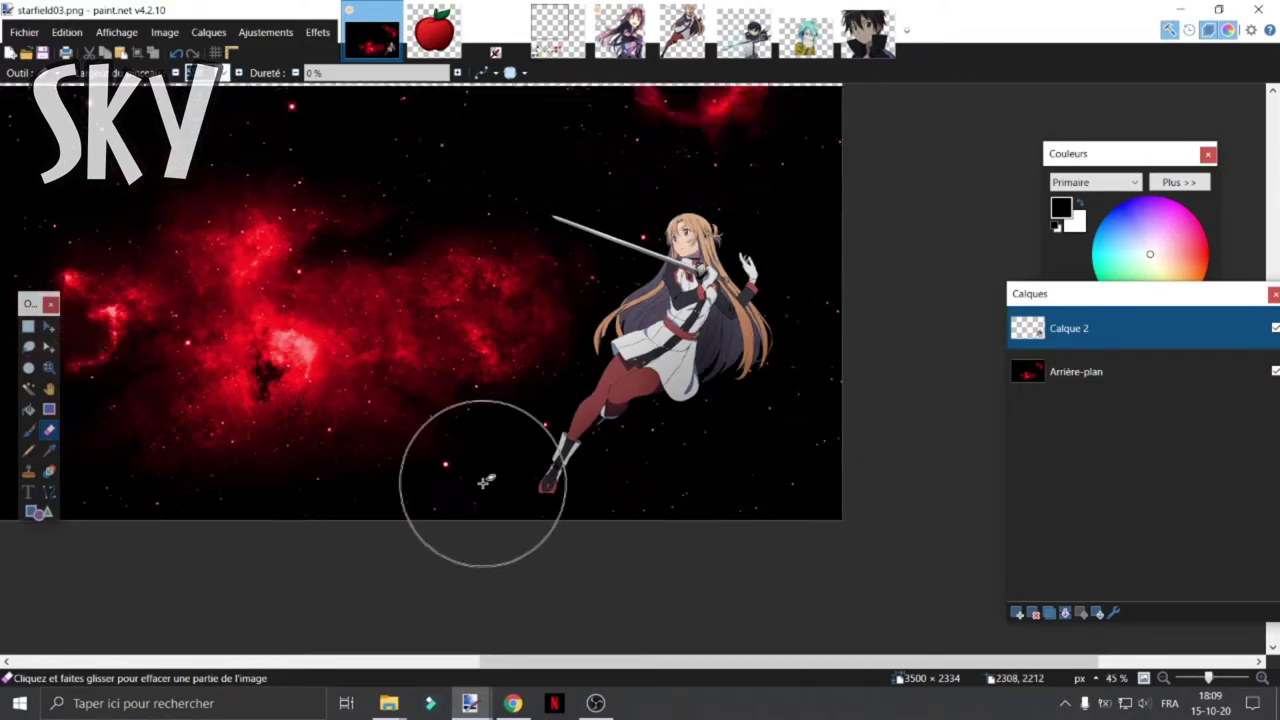
{"action": "scroll", "coordinate": [597, 510], "scroll_direction": "up", "scroll_amount": 3}
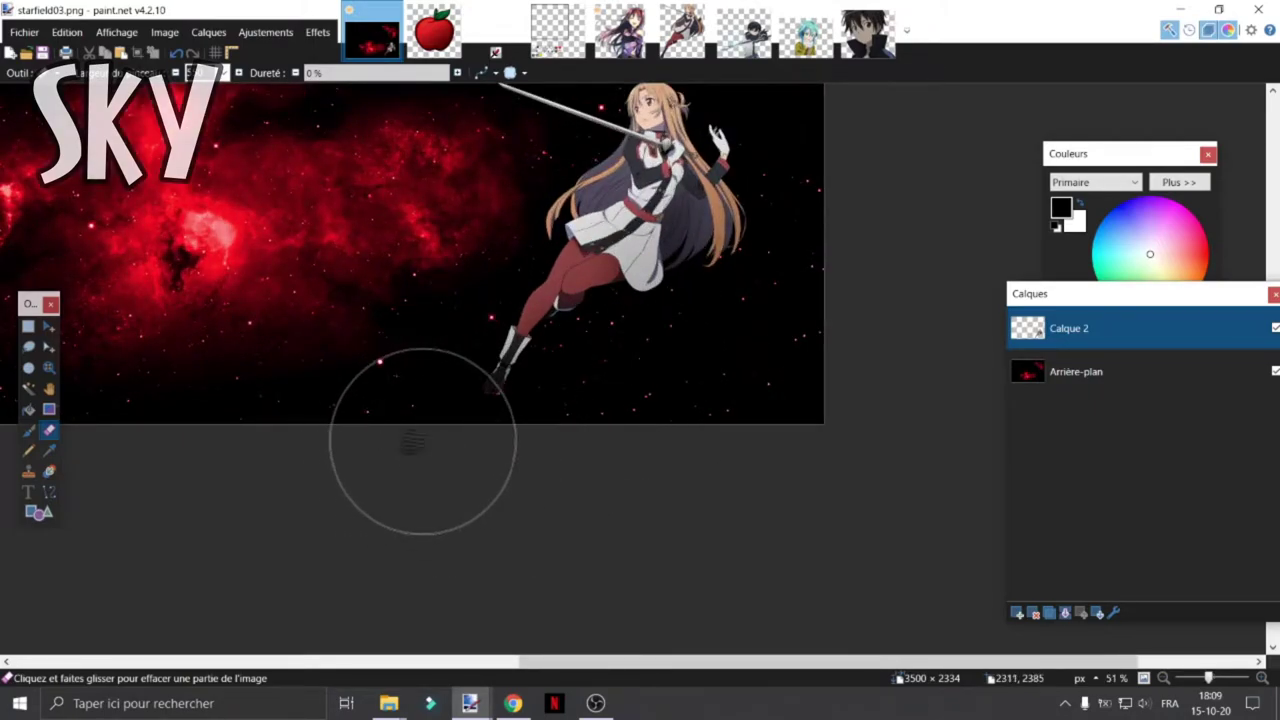
{"action": "scroll", "coordinate": [408, 410], "scroll_direction": "up", "scroll_amount": 3}
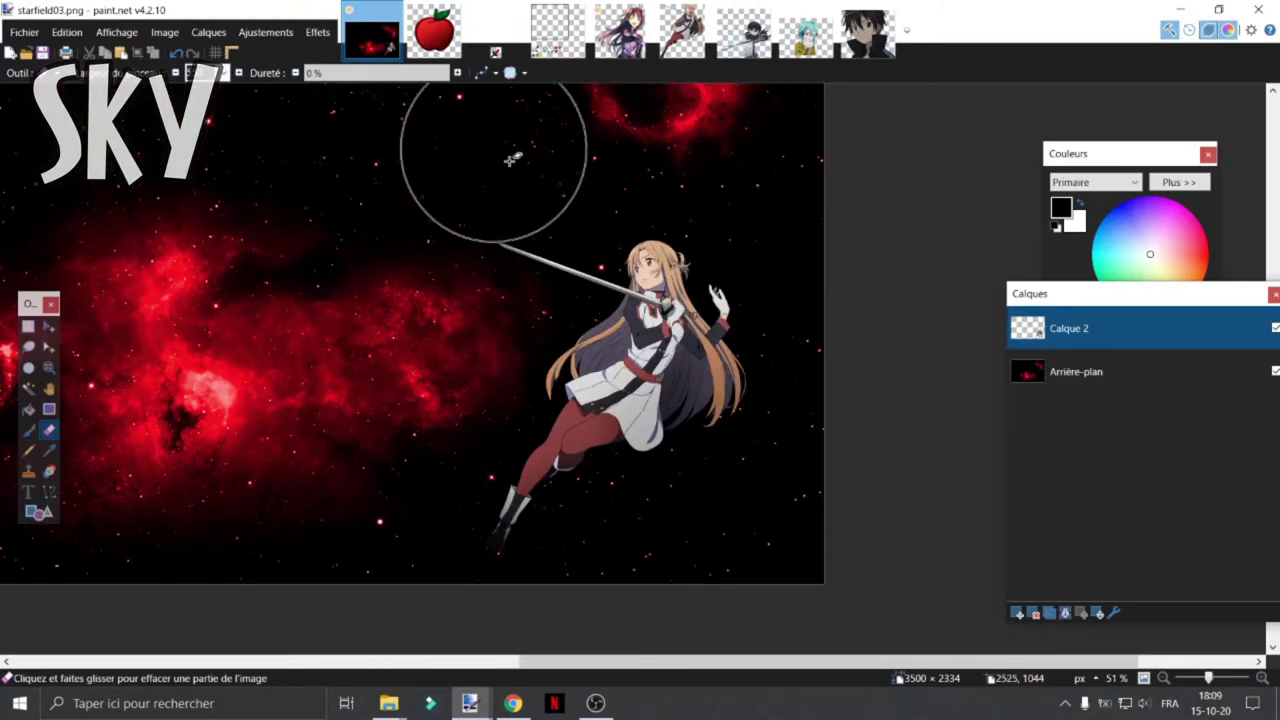
{"action": "scroll", "coordinate": [571, 237], "scroll_direction": "up", "scroll_amount": 4}
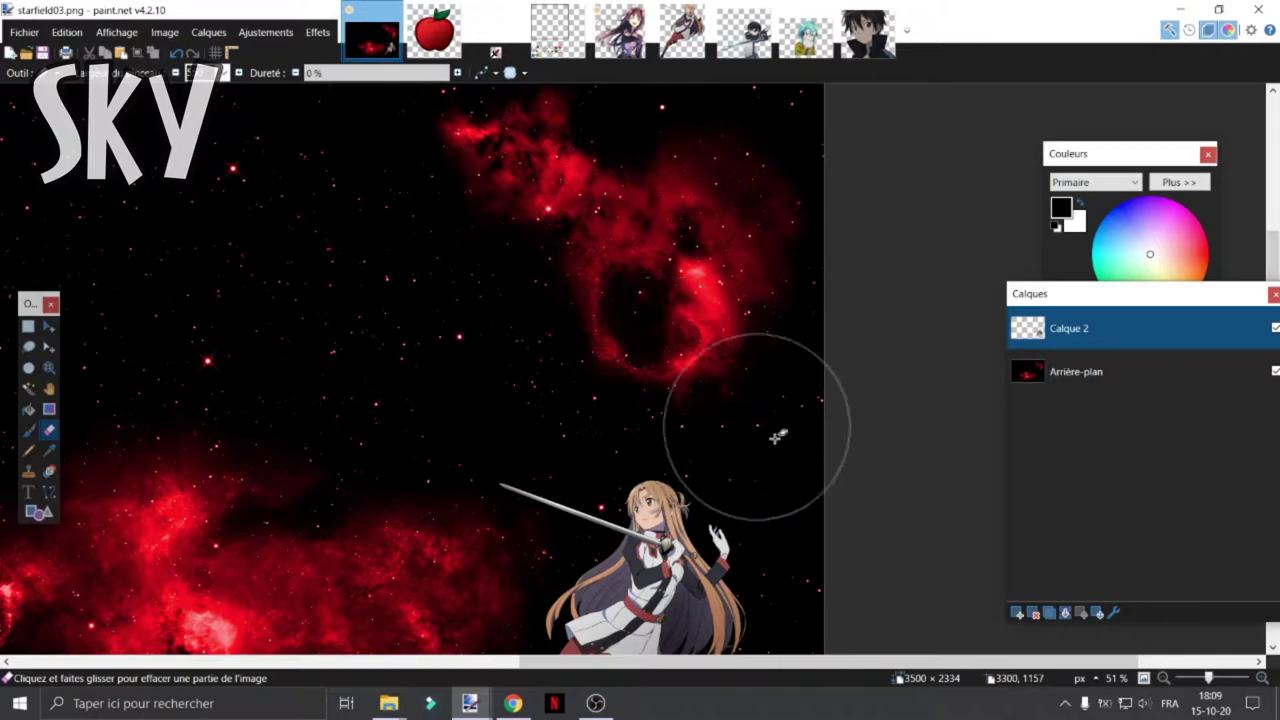
{"action": "scroll", "coordinate": [666, 428], "scroll_direction": "down", "scroll_amount": 2}
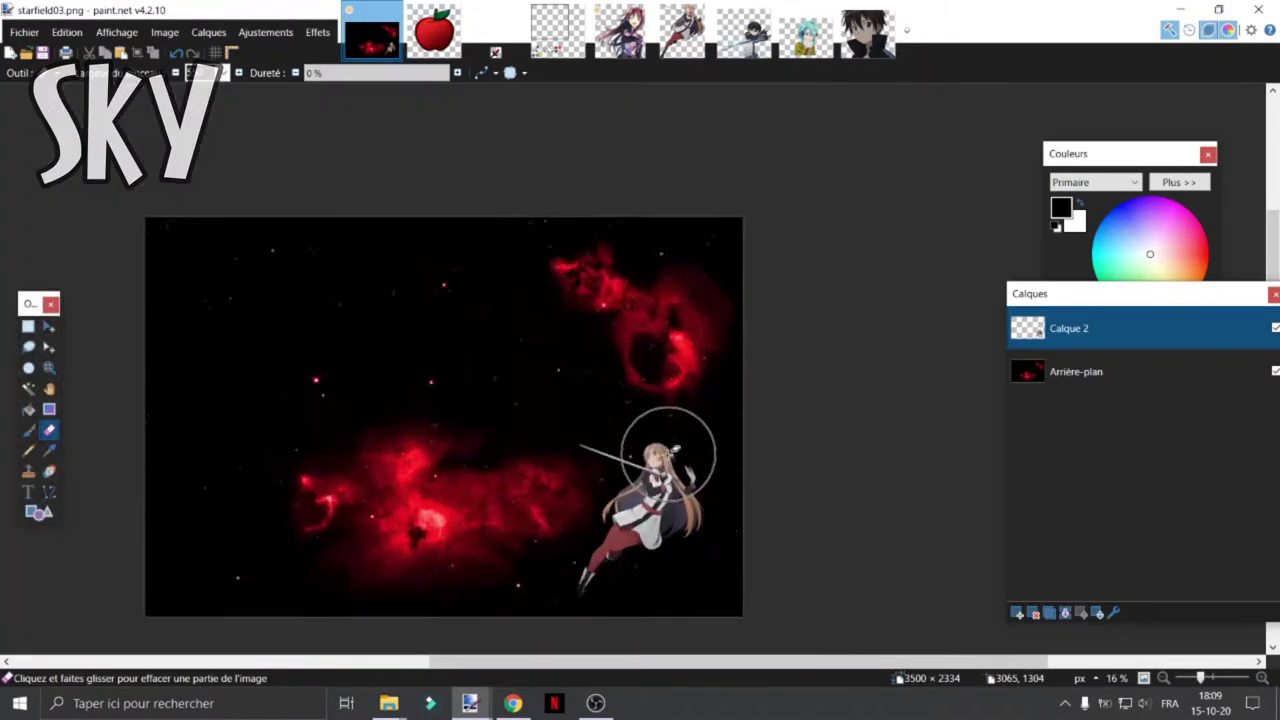
{"action": "scroll", "coordinate": [666, 432], "scroll_direction": "up", "scroll_amount": 1}
Add an empty layer on top in starfield03.png, and flip the entire black-haired swordsman image horizontally for copying
{"action": "left_click", "coordinate": [1017, 613]}
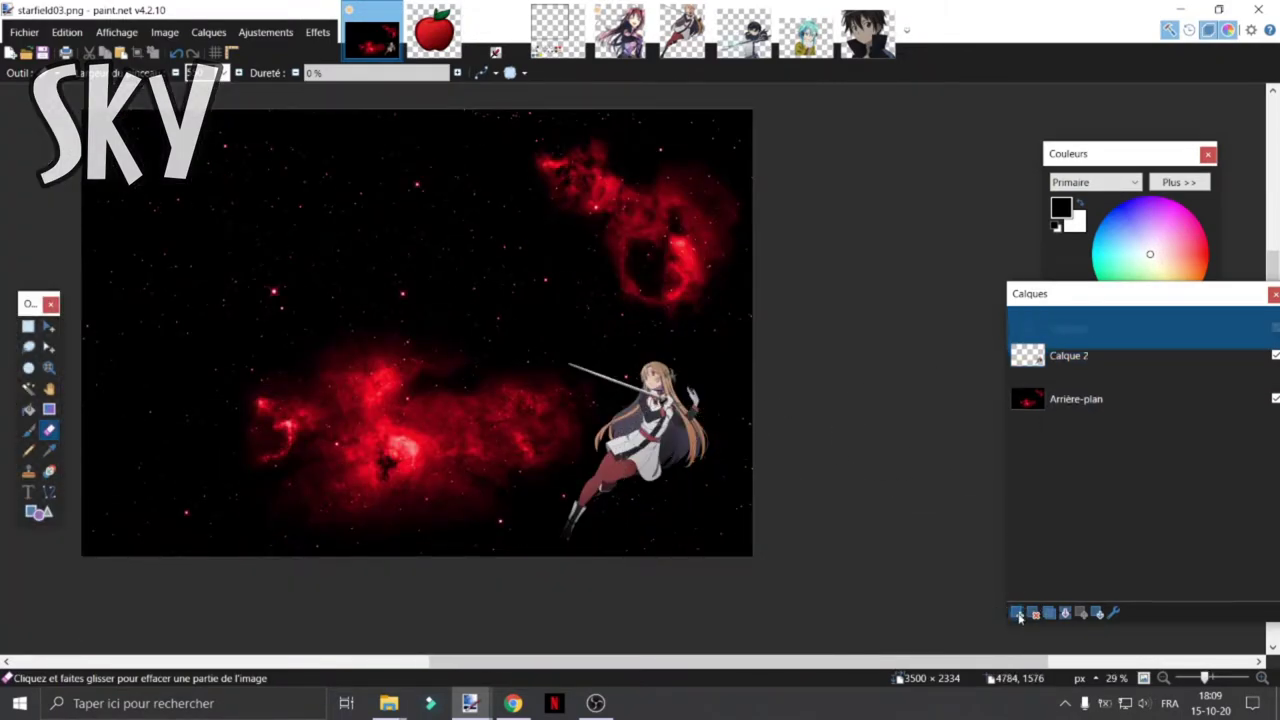
{"action": "left_click", "coordinate": [743, 30]}
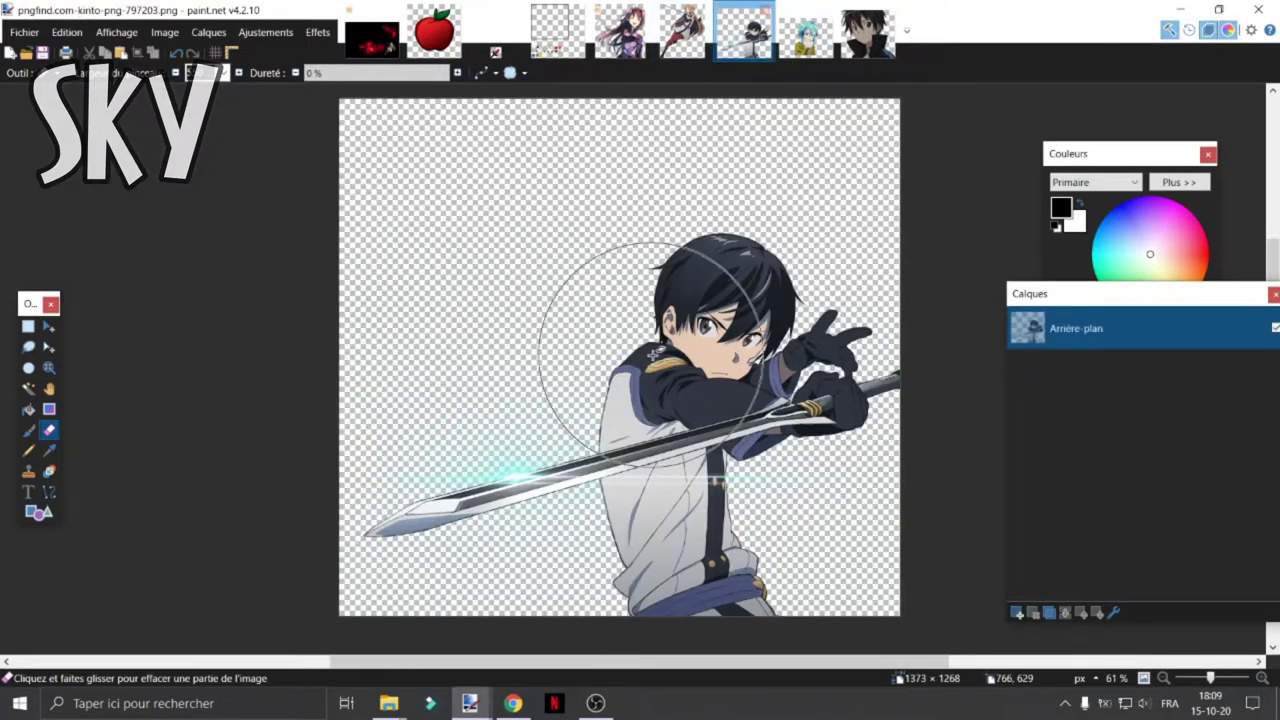
{"action": "key", "text": "ctrl+a"}
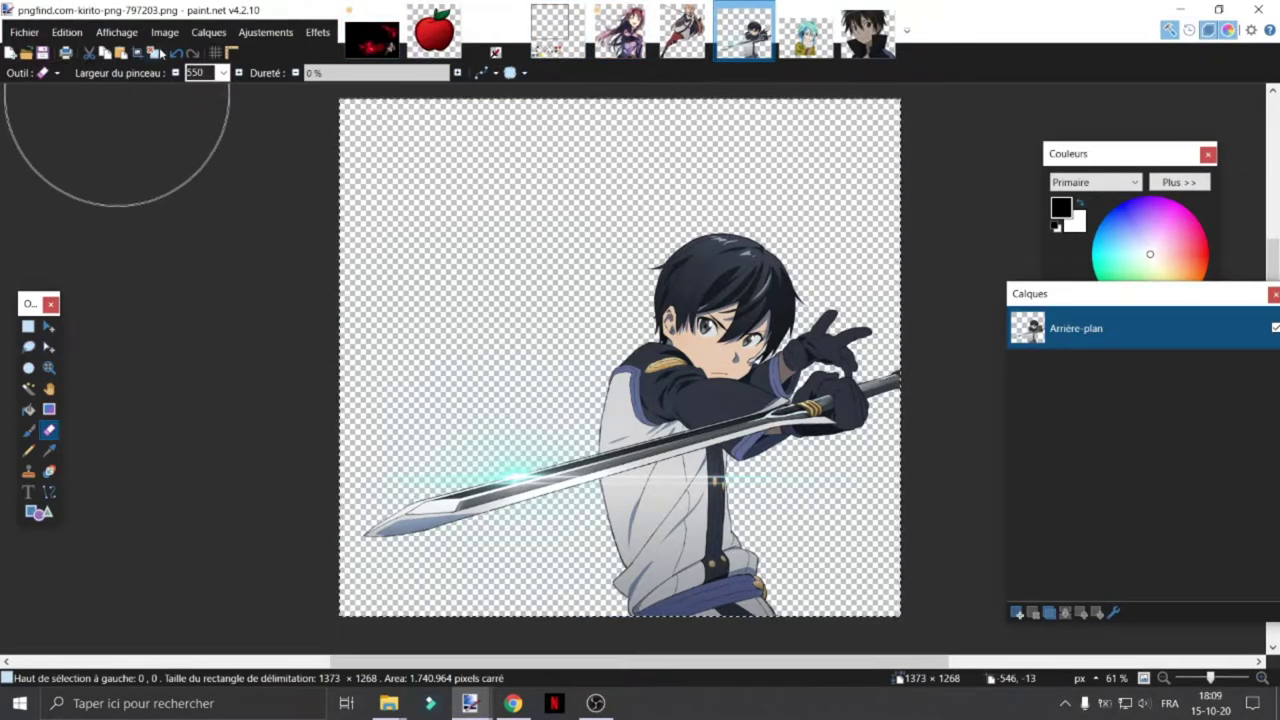
{"action": "left_click", "coordinate": [166, 33]}
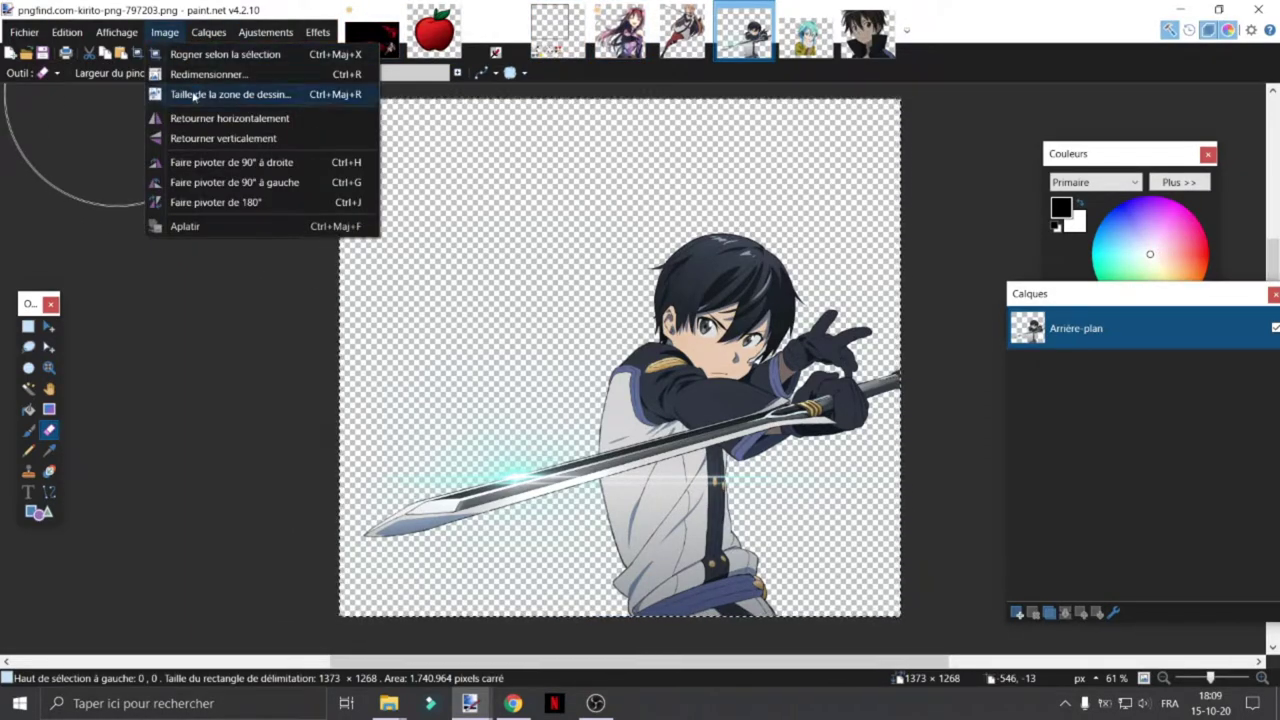
{"action": "left_click", "coordinate": [237, 120]}
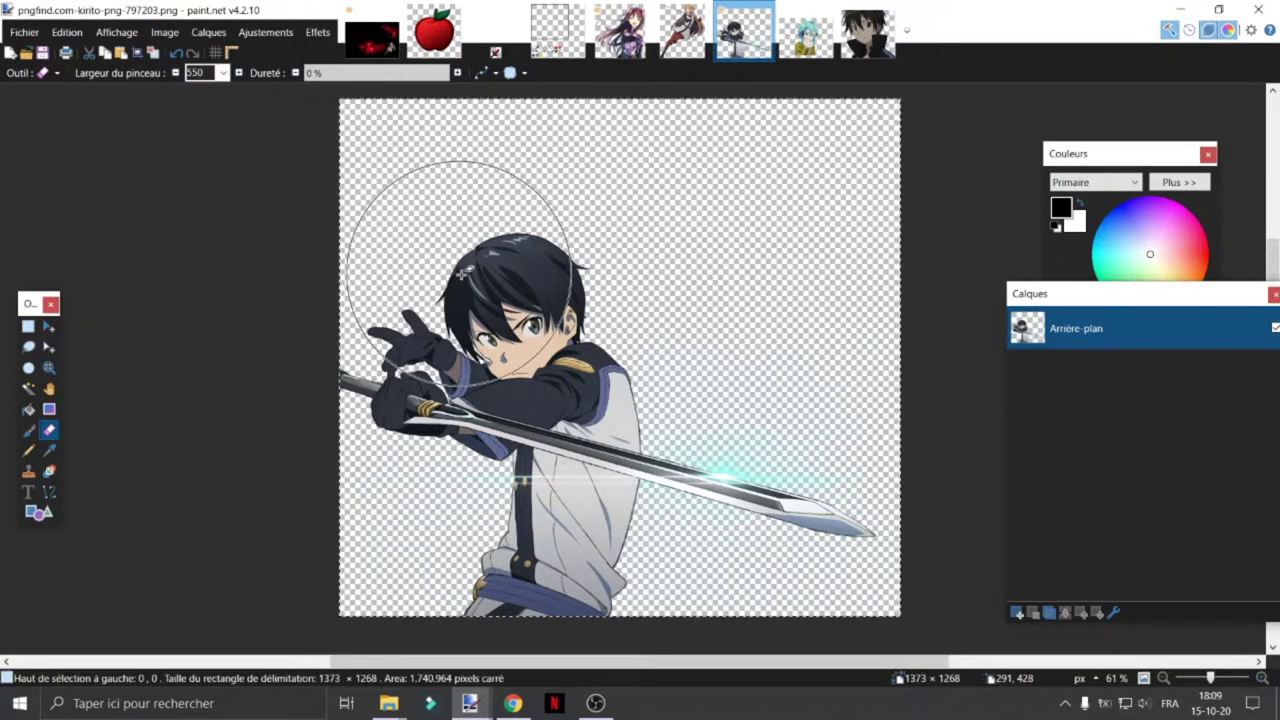
Paste the flipped swordsman onto the new layer of starfield03.png and move him into the sky's lower-left section
{"action": "left_click", "coordinate": [397, 46]}
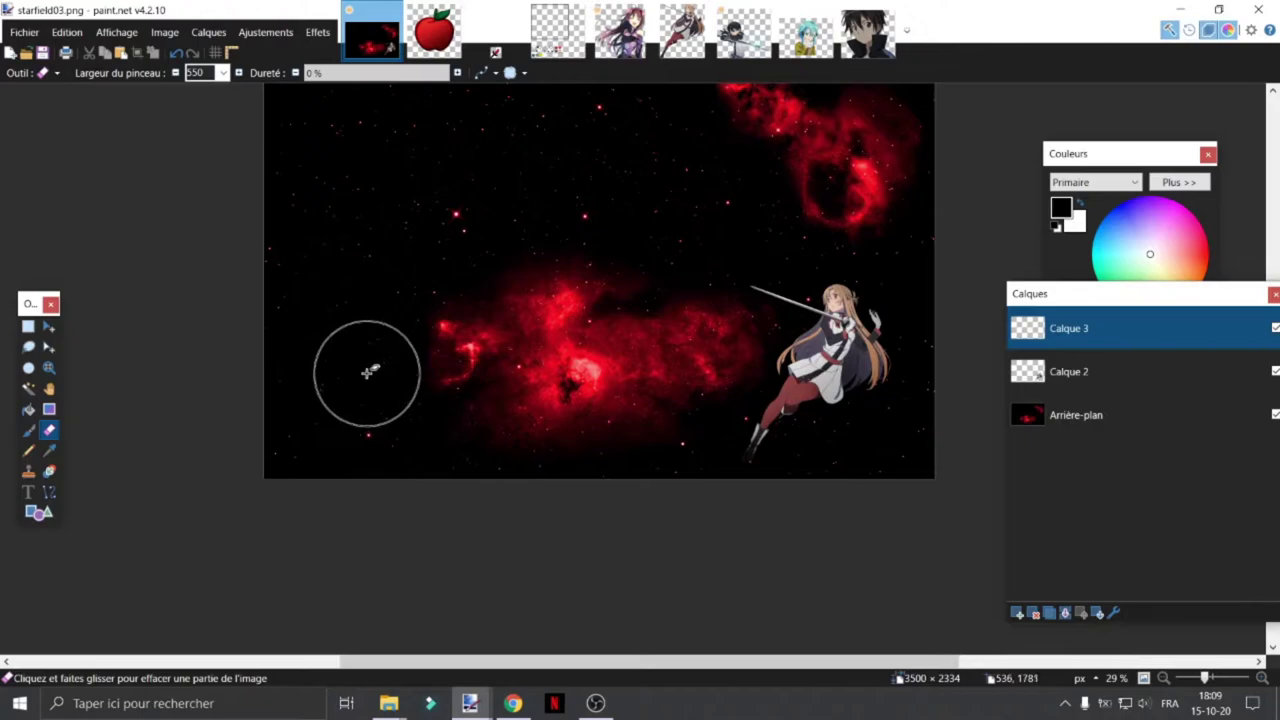
{"action": "key", "text": "ctrl+v"}
{"action": "left_click_drag", "start_coordinate": [548, 346], "coordinate": [552, 478]}
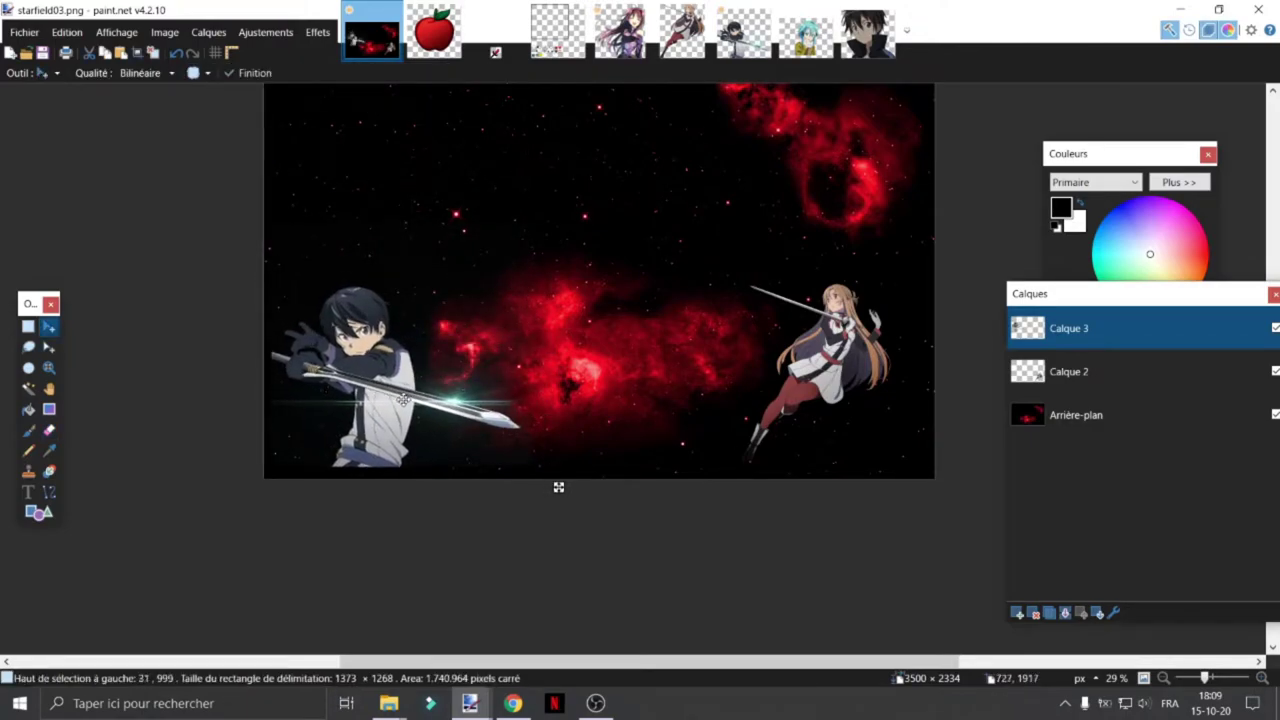
Examine the pasted swordsman's cut-off waist, his glowing sword and the borders of his image against the sky
{"action": "scroll", "coordinate": [403, 400], "scroll_direction": "up", "scroll_amount": 5}
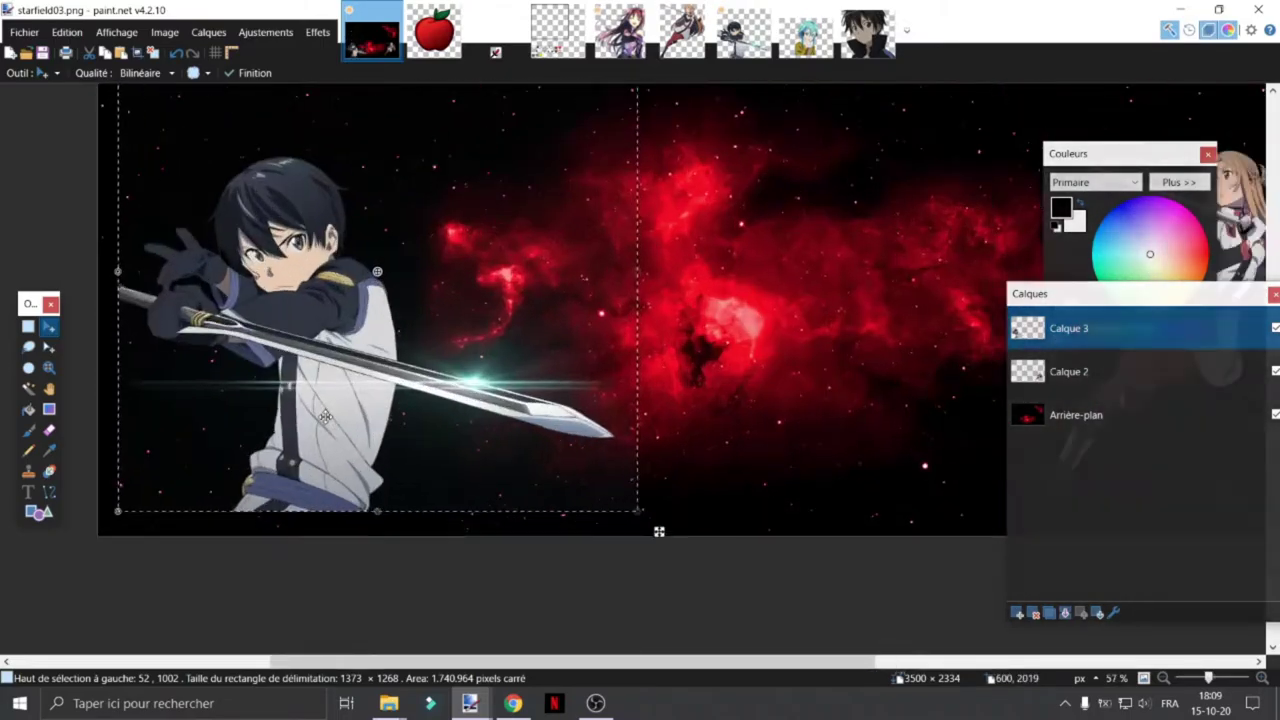
{"action": "scroll", "coordinate": [325, 417], "scroll_direction": "down", "scroll_amount": 2}
{"action": "scroll", "coordinate": [208, 409], "scroll_direction": "up", "scroll_amount": 2}
{"action": "scroll", "coordinate": [404, 422], "scroll_direction": "down", "scroll_amount": 2}
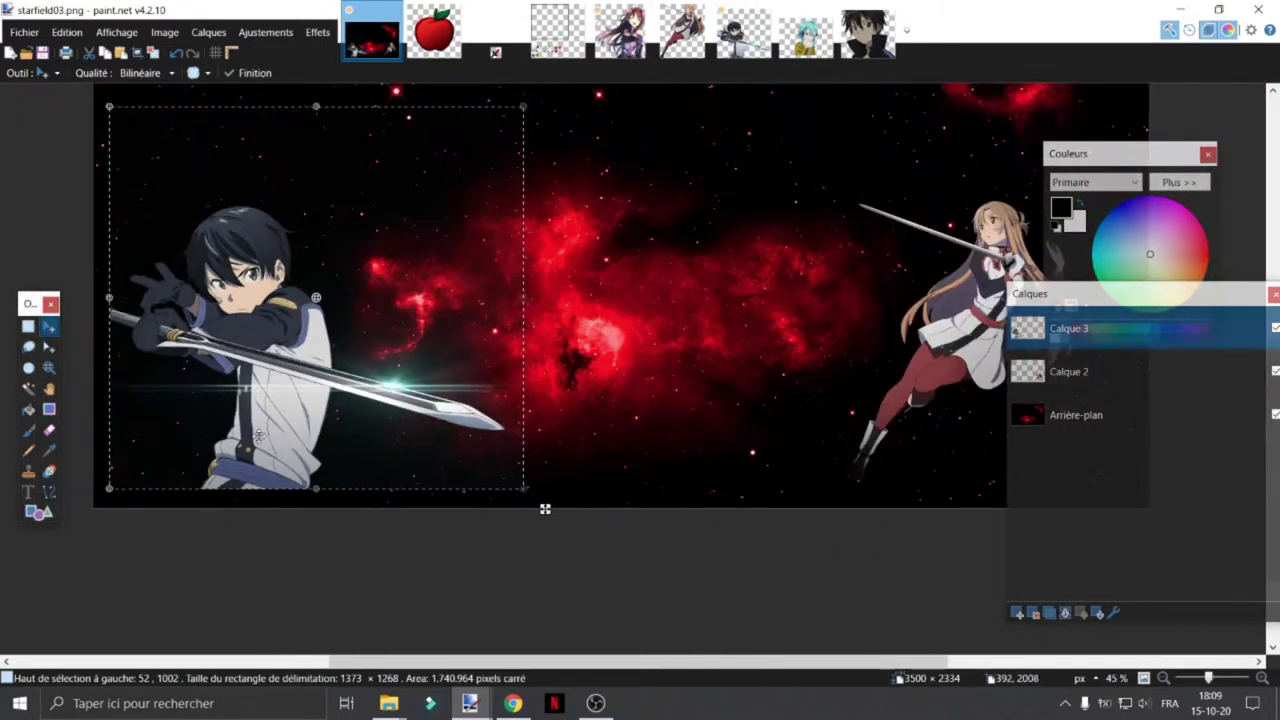
{"action": "scroll", "coordinate": [410, 449], "scroll_direction": "up", "scroll_amount": 2}
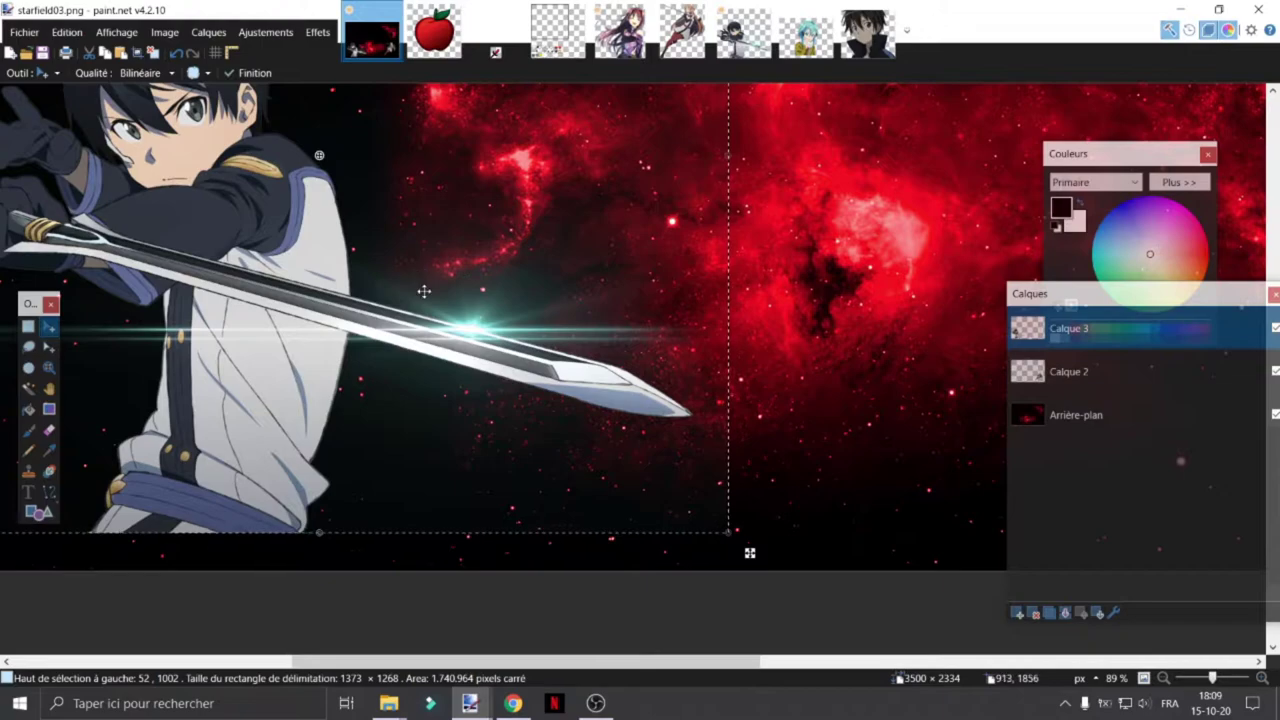
{"action": "scroll", "coordinate": [424, 290], "scroll_direction": "down", "scroll_amount": 2}
{"action": "scroll", "coordinate": [428, 380], "scroll_direction": "up", "scroll_amount": 2}
{"action": "scroll", "coordinate": [430, 420], "scroll_direction": "down", "scroll_amount": 2}
{"action": "scroll", "coordinate": [432, 444], "scroll_direction": "up", "scroll_amount": 2}
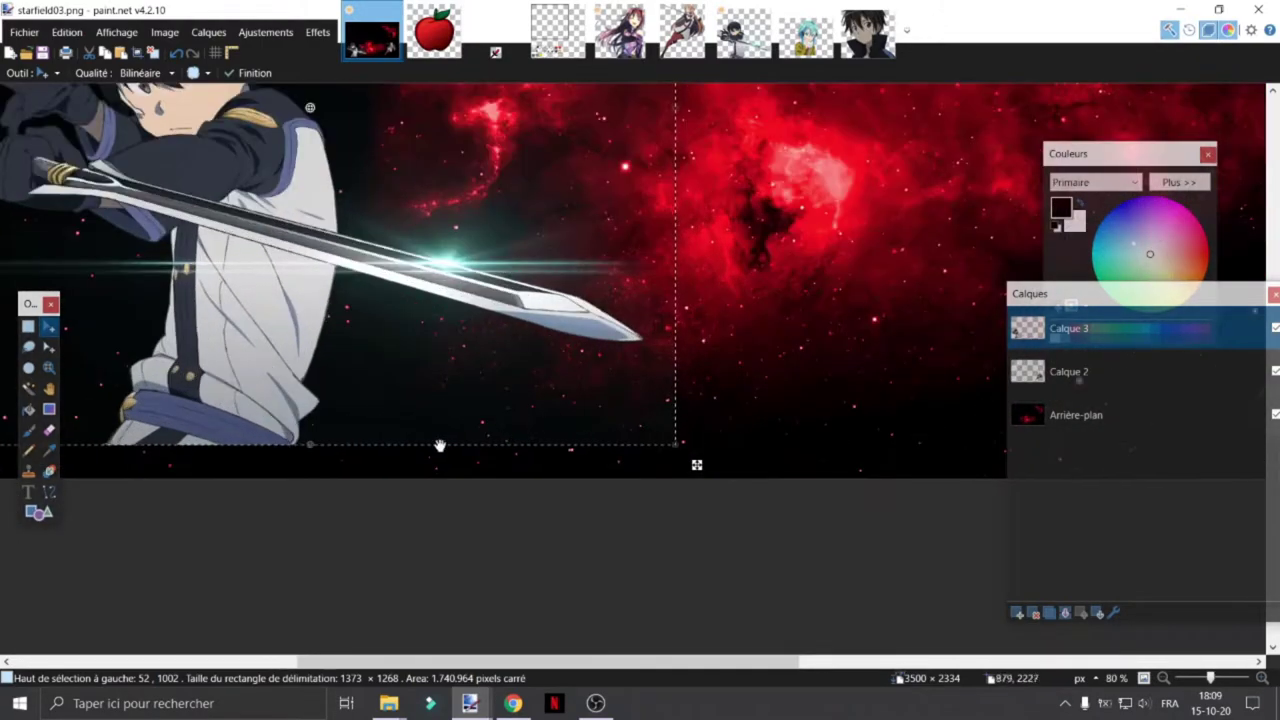
Deselect the swordsman to check how his image's edges blend into the sky, and undo the deselection
{"action": "left_click", "coordinate": [29, 328]}
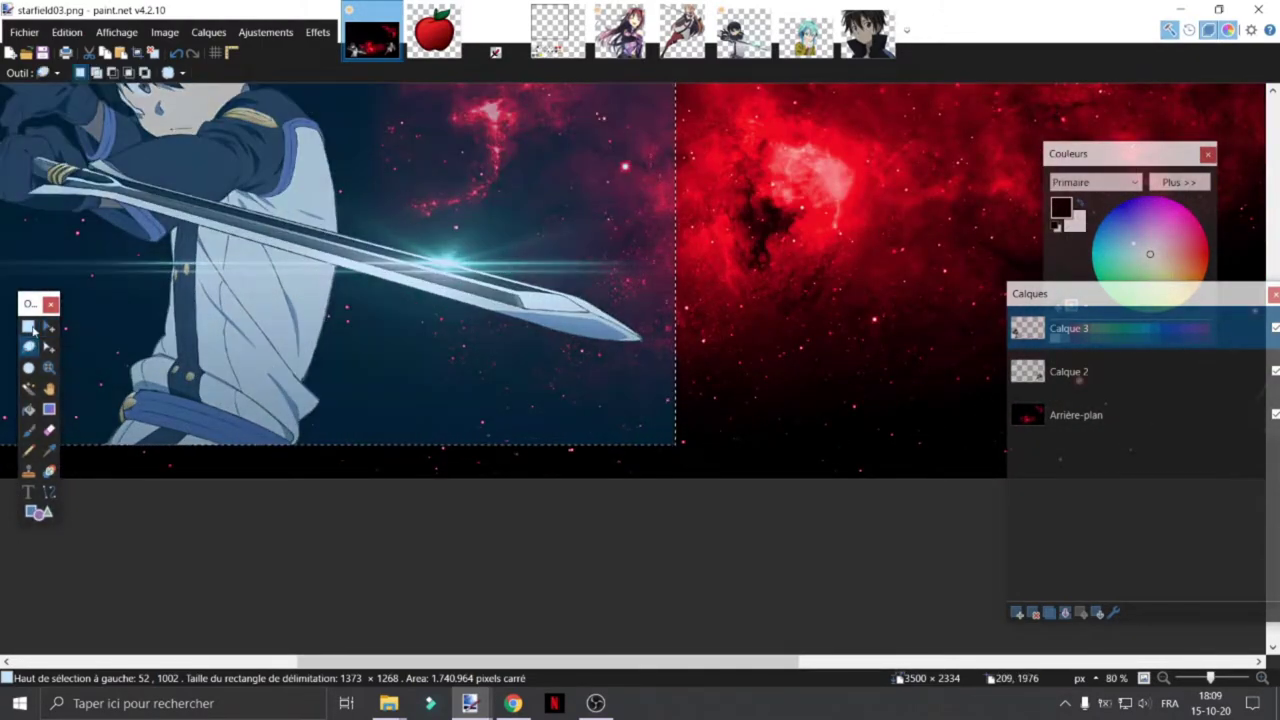
{"action": "left_click", "coordinate": [449, 431]}
{"action": "scroll", "coordinate": [398, 460], "scroll_direction": "up", "scroll_amount": 3}
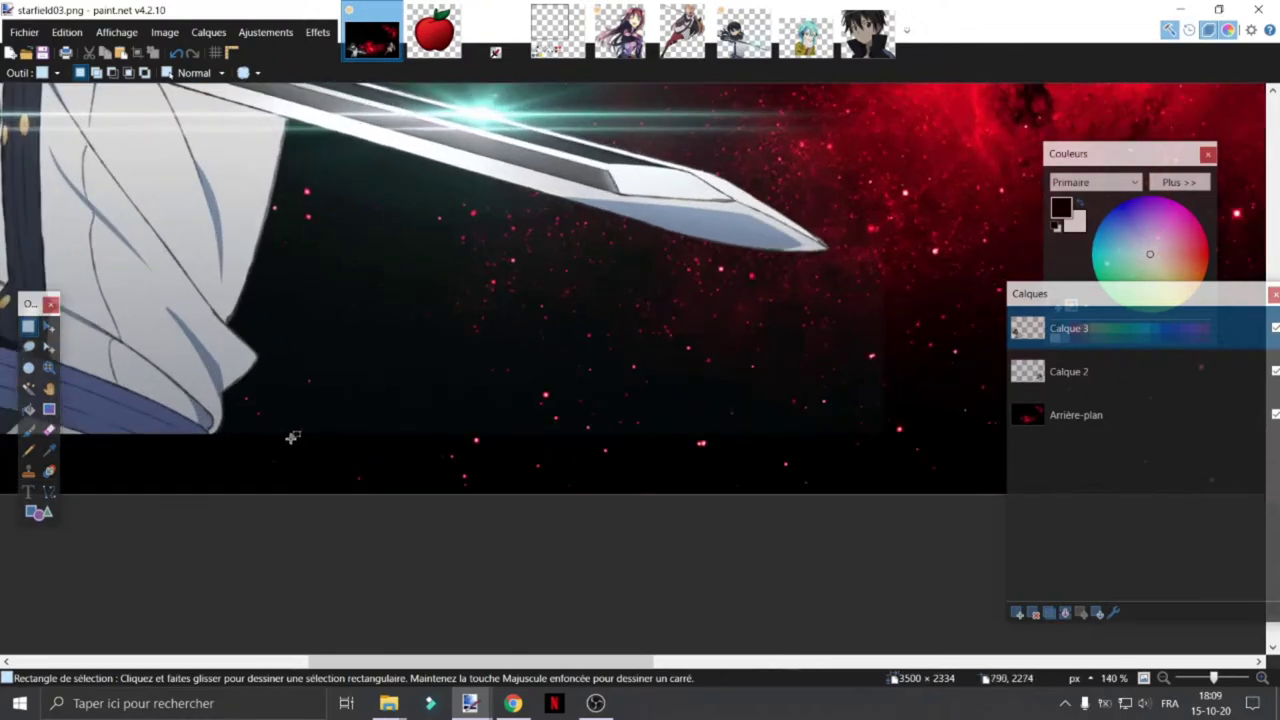
{"action": "scroll", "coordinate": [723, 417], "scroll_direction": "down", "scroll_amount": 4}
{"action": "scroll", "coordinate": [718, 415], "scroll_direction": "up", "scroll_amount": 2}
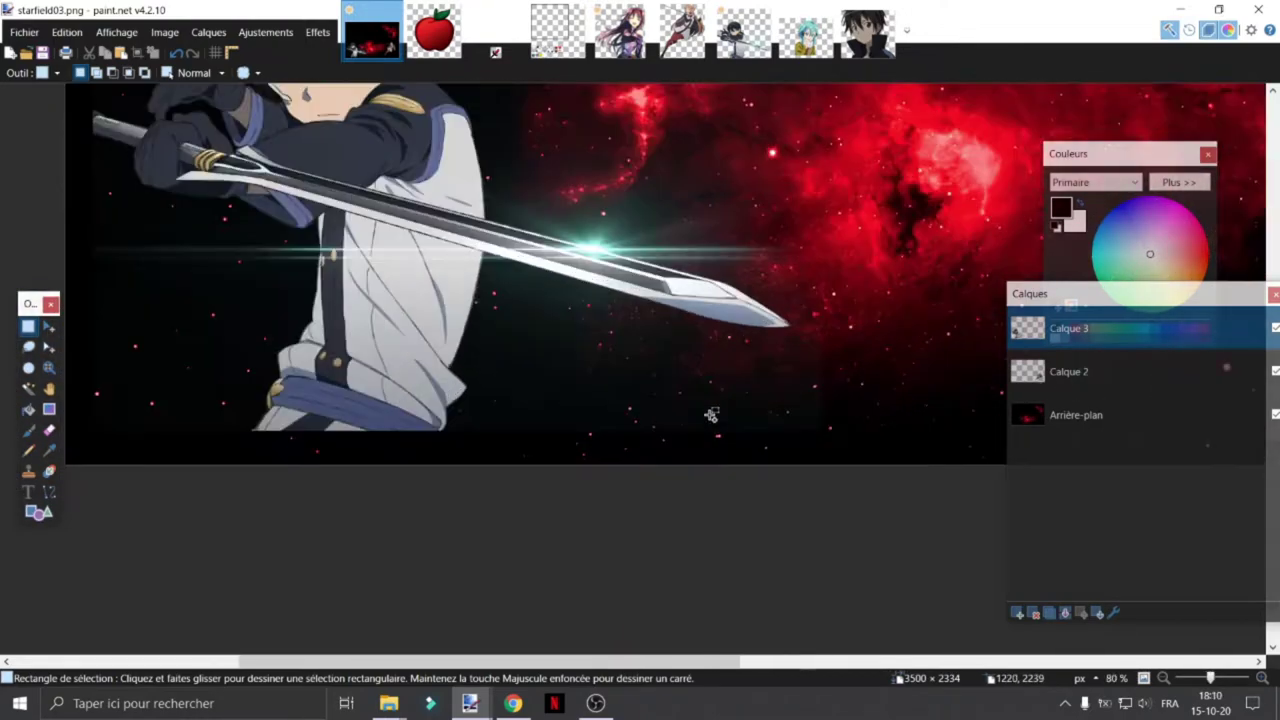
{"action": "scroll", "coordinate": [465, 318], "scroll_direction": "down", "scroll_amount": 2}
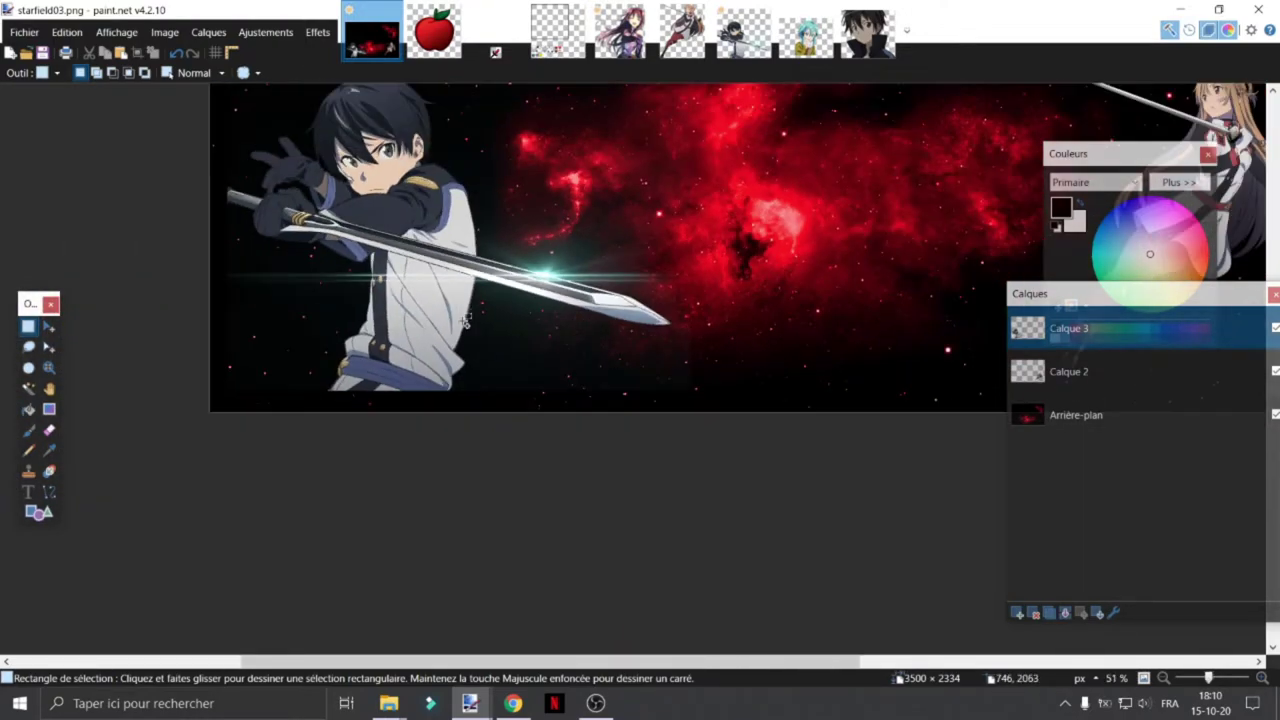
{"action": "key", "text": "ctrl+z"}
{"action": "scroll", "coordinate": [597, 397], "scroll_direction": "up", "scroll_amount": 2}
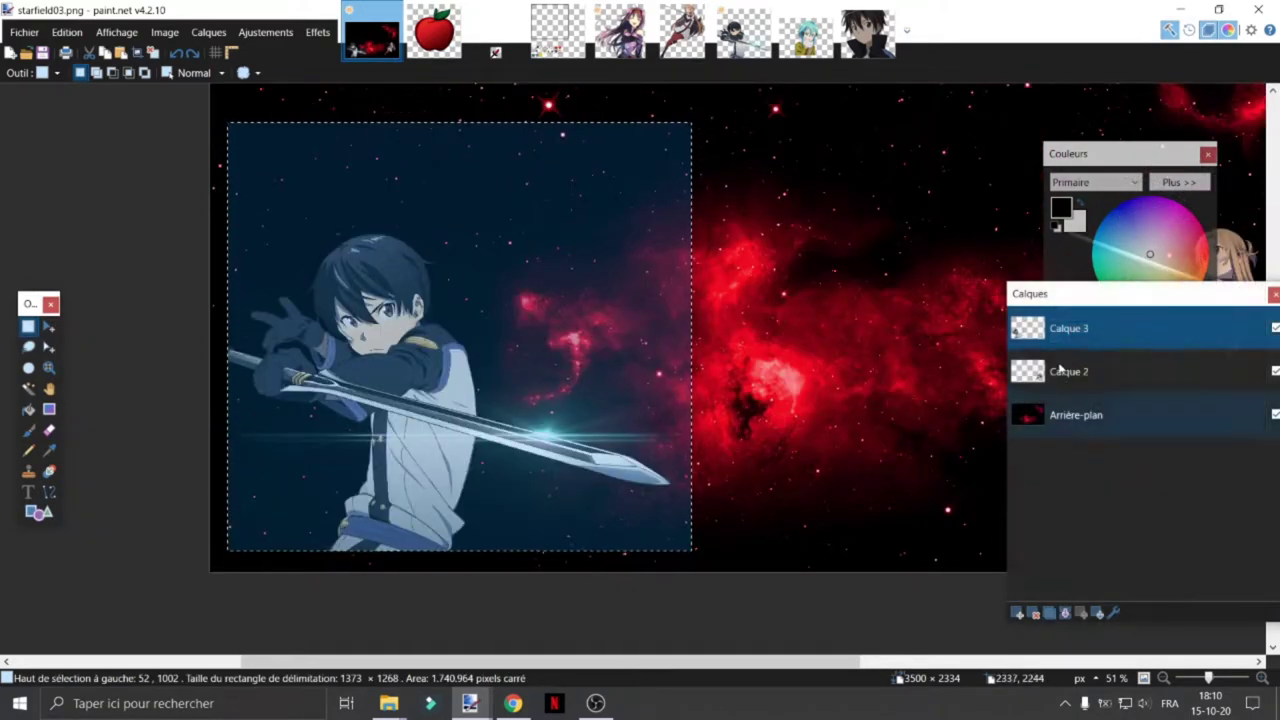
Try the Multiplicatif blend mode and others on the swordsman's layer, and return it to Normal
{"action": "double_click", "coordinate": [1086, 329]}
{"action": "left_click_drag", "start_coordinate": [629, 249], "coordinate": [859, 249]}
{"action": "left_click", "coordinate": [790, 355]}
{"action": "left_click", "coordinate": [800, 374]}
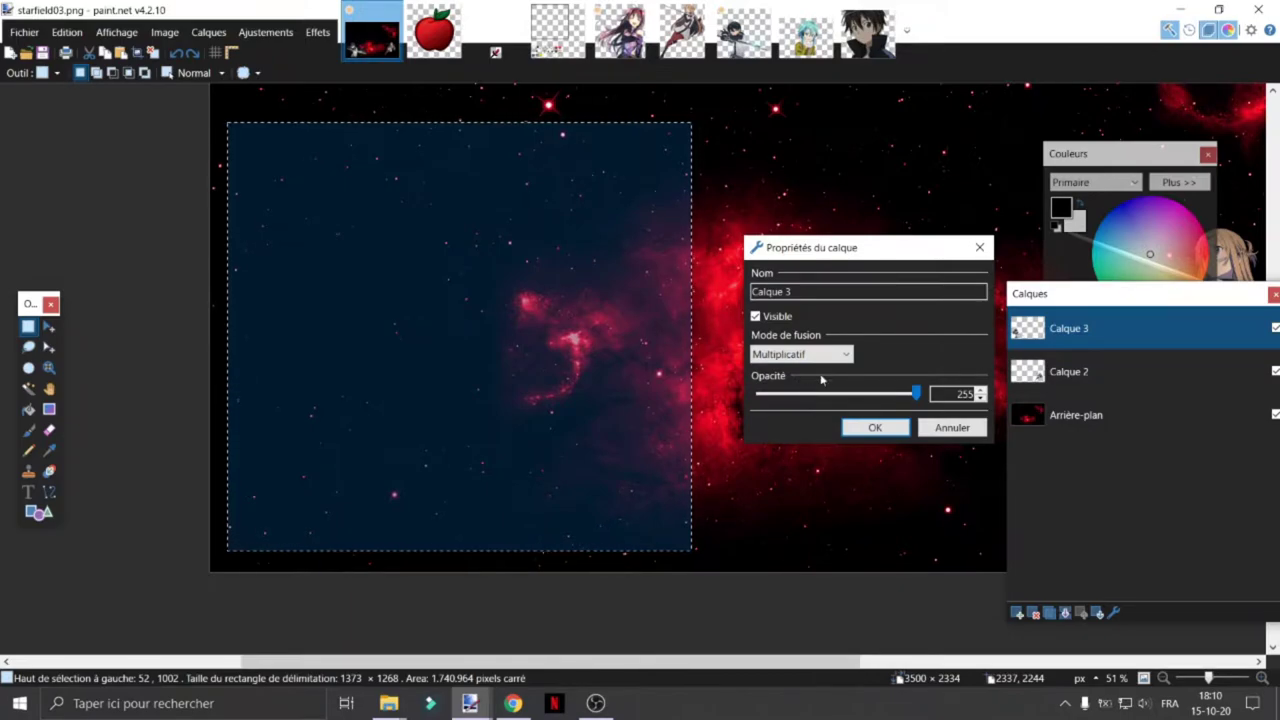
{"action": "left_click", "coordinate": [805, 354]}
{"action": "left_click", "coordinate": [818, 356]}
{"action": "left_click", "coordinate": [811, 430]}
{"action": "left_click", "coordinate": [812, 356]}
{"action": "left_click", "coordinate": [798, 372]}
{"action": "left_click", "coordinate": [874, 427]}
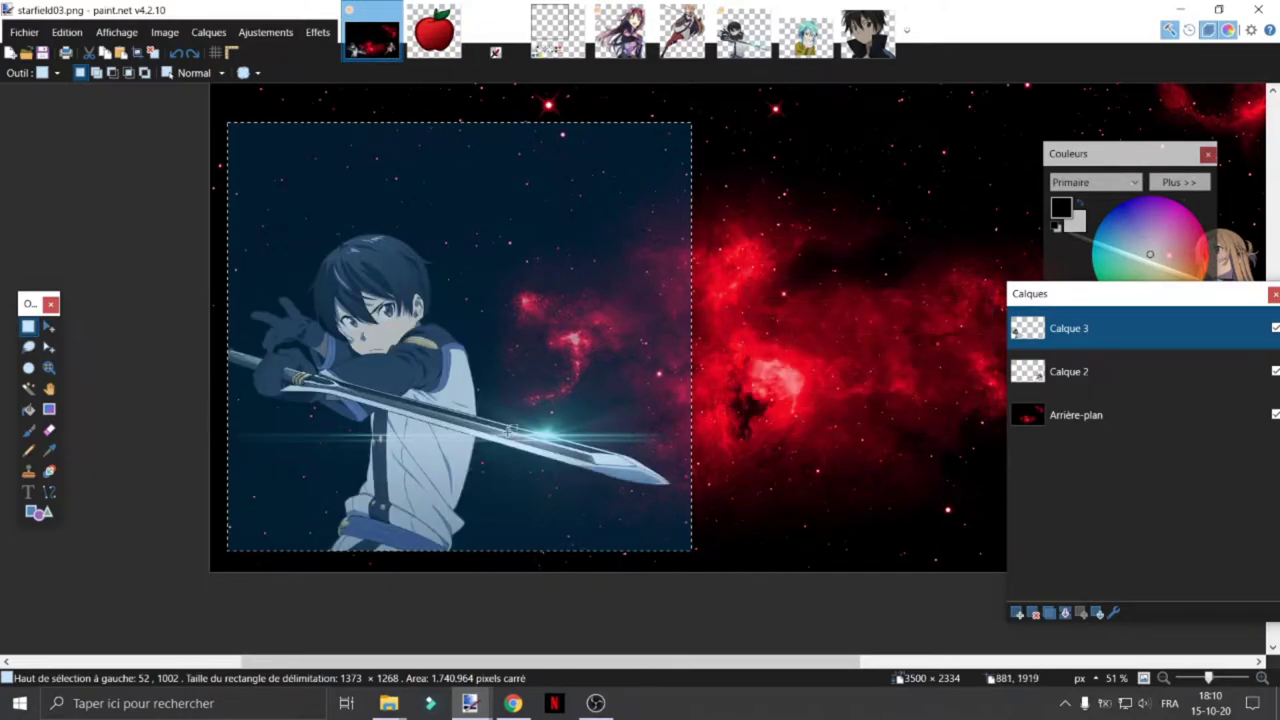
Fade out the swordsman's cut-off waist with the eraser, using a brush width of 550 and 0% hardness
{"action": "left_click", "coordinate": [48, 430]}
{"action": "scroll", "coordinate": [466, 510], "scroll_direction": "down", "scroll_amount": 2}
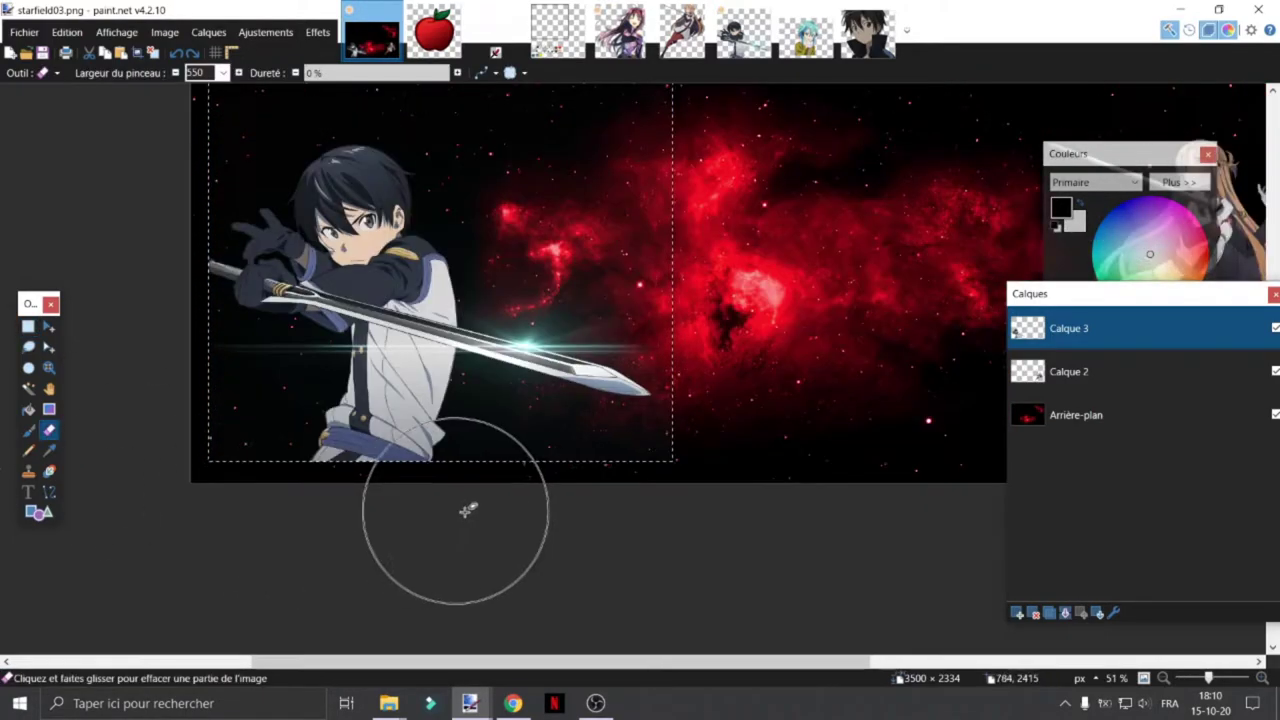
{"action": "scroll", "coordinate": [466, 510], "scroll_direction": "down", "scroll_amount": 2}
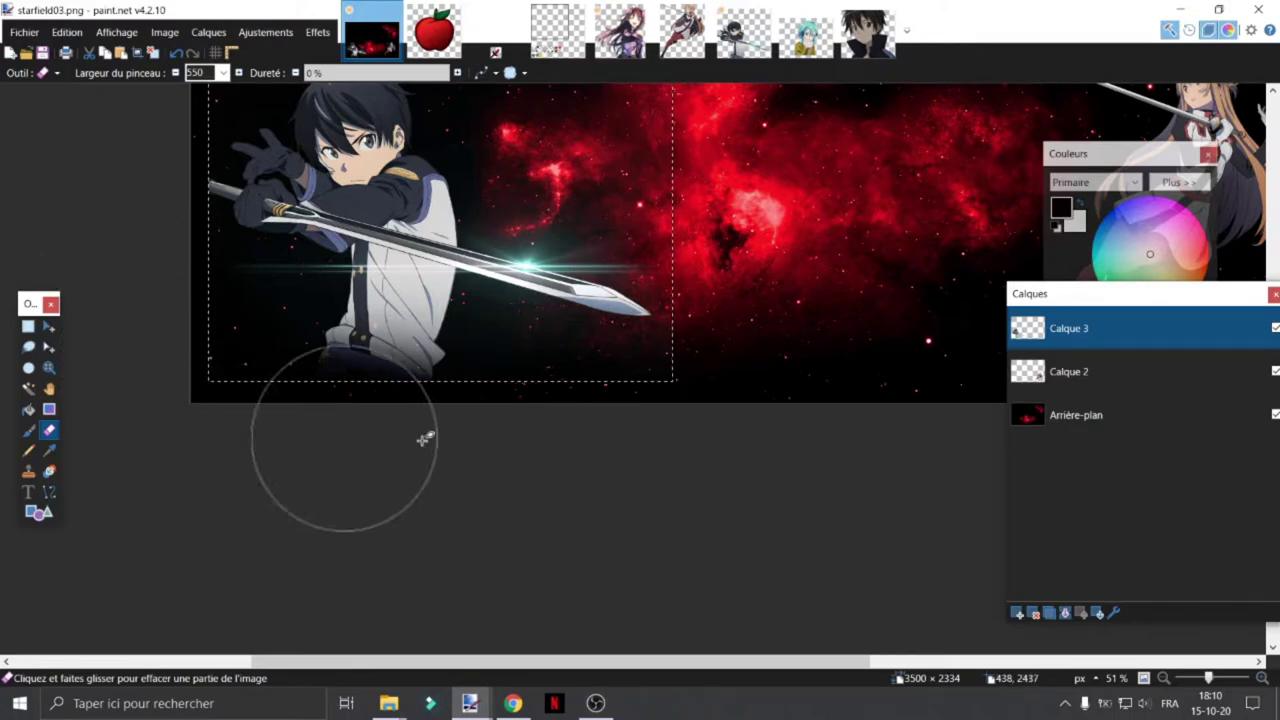
{"action": "scroll", "coordinate": [391, 443], "scroll_direction": "up", "scroll_amount": 3}
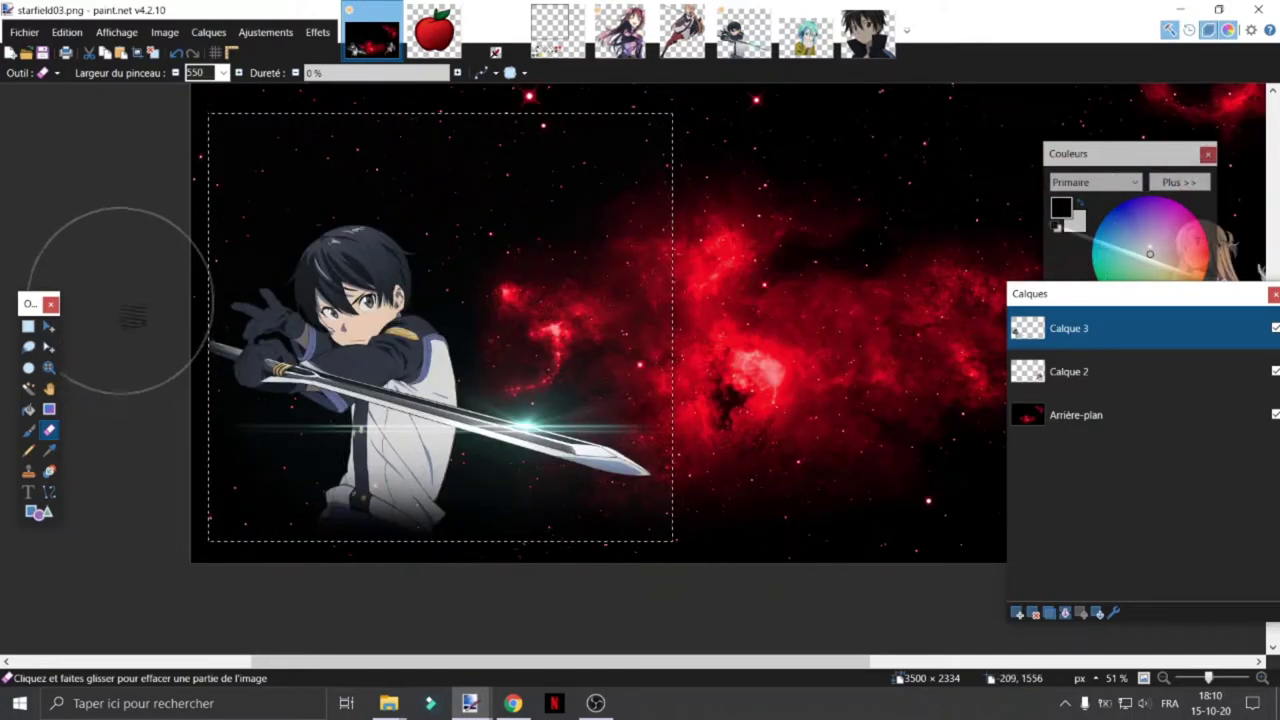
{"action": "scroll", "coordinate": [674, 334], "scroll_direction": "down", "scroll_amount": 4}
{"action": "scroll", "coordinate": [497, 343], "scroll_direction": "up", "scroll_amount": 3}
Deselect the swordsman and check how both characters sit in the whole sky image
{"action": "left_click", "coordinate": [28, 327]}
{"action": "left_click", "coordinate": [248, 337]}
{"action": "scroll", "coordinate": [469, 346], "scroll_direction": "down", "scroll_amount": 2}
{"action": "scroll", "coordinate": [509, 349], "scroll_direction": "up", "scroll_amount": 1}
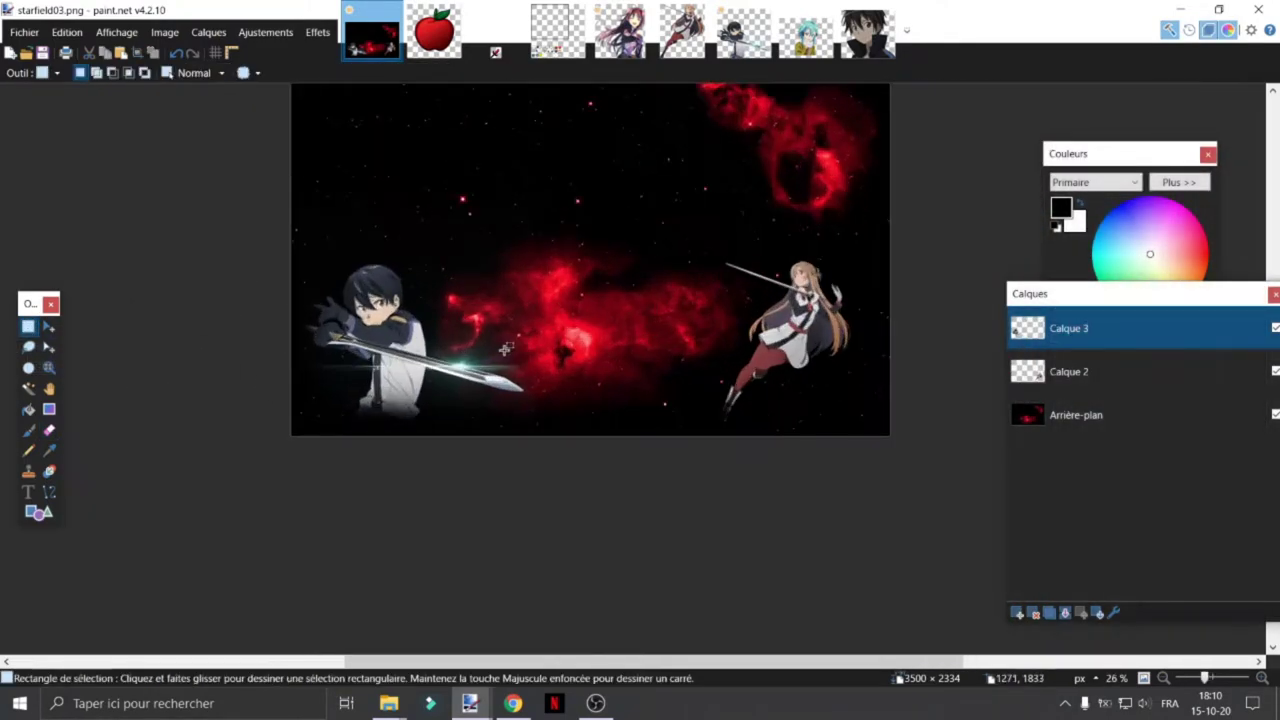
{"action": "scroll", "coordinate": [640, 352], "scroll_direction": "up", "scroll_amount": 1}
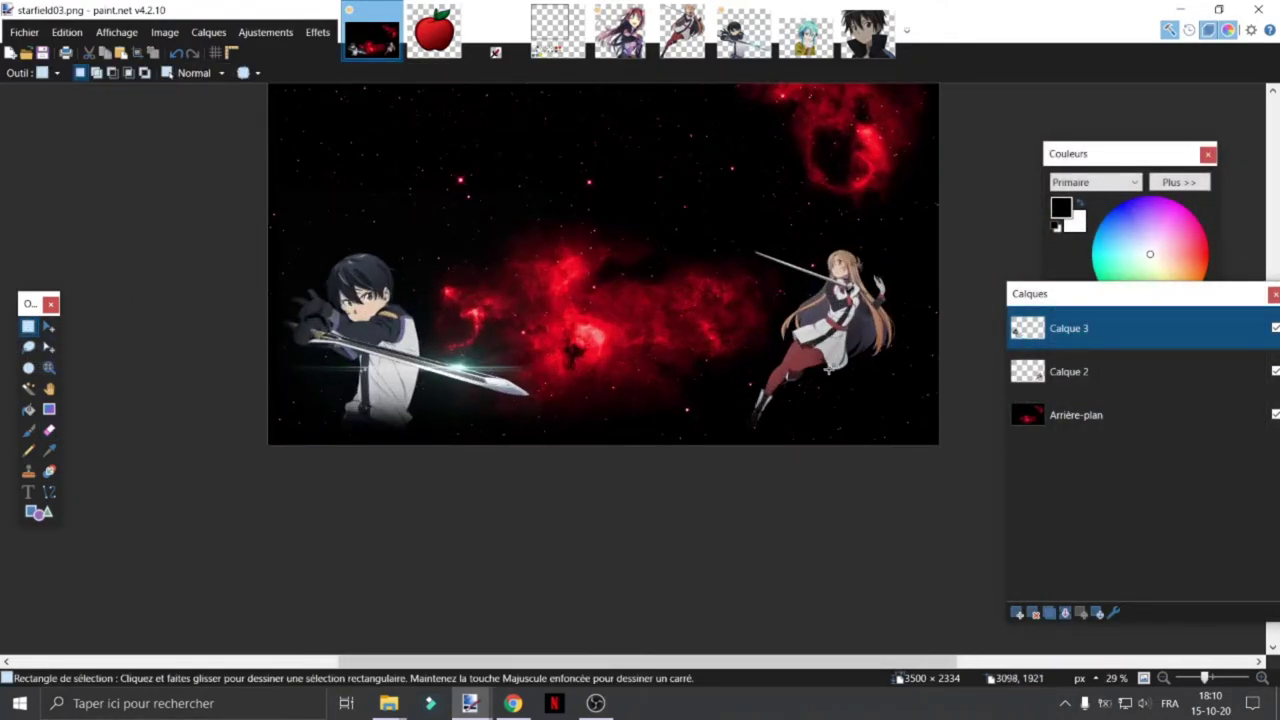
Compare the Multiplicatif, Additif and Reflet blend modes on the swordsman's layer, and set it to Écran with an opacity of 180
{"action": "double_click", "coordinate": [1065, 330]}
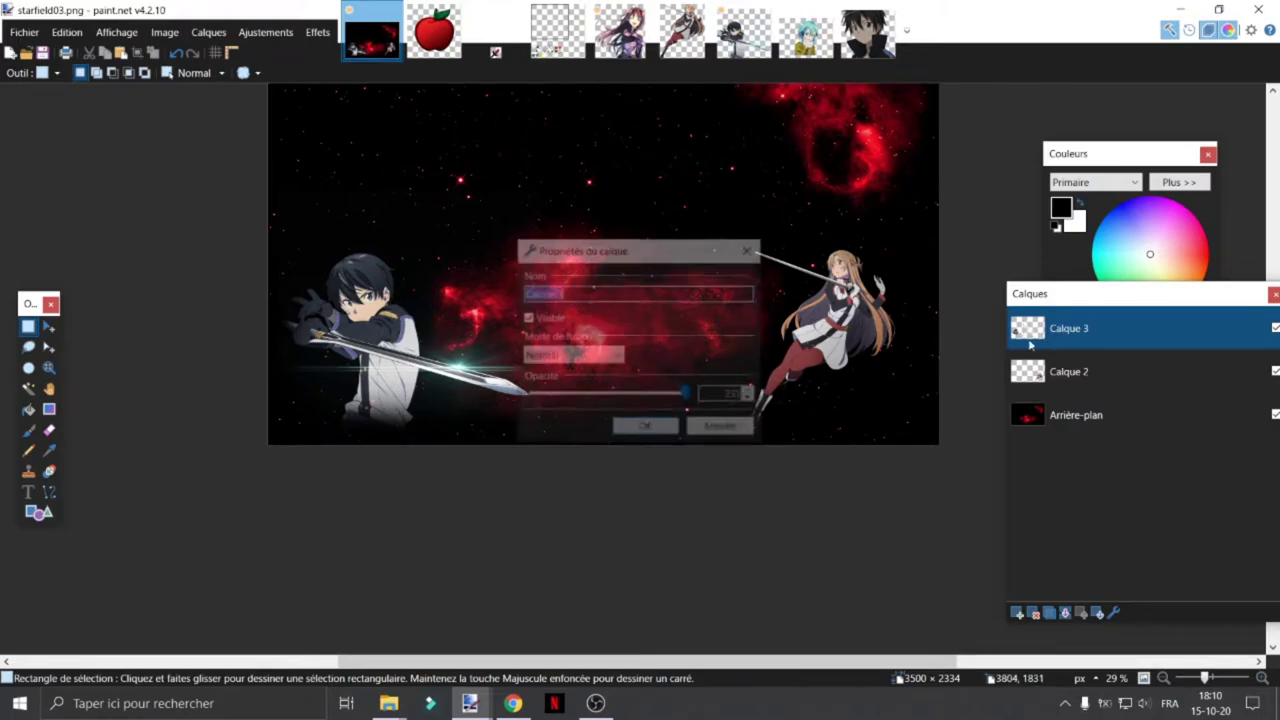
{"action": "left_click", "coordinate": [580, 356]}
{"action": "left_click", "coordinate": [555, 388]}
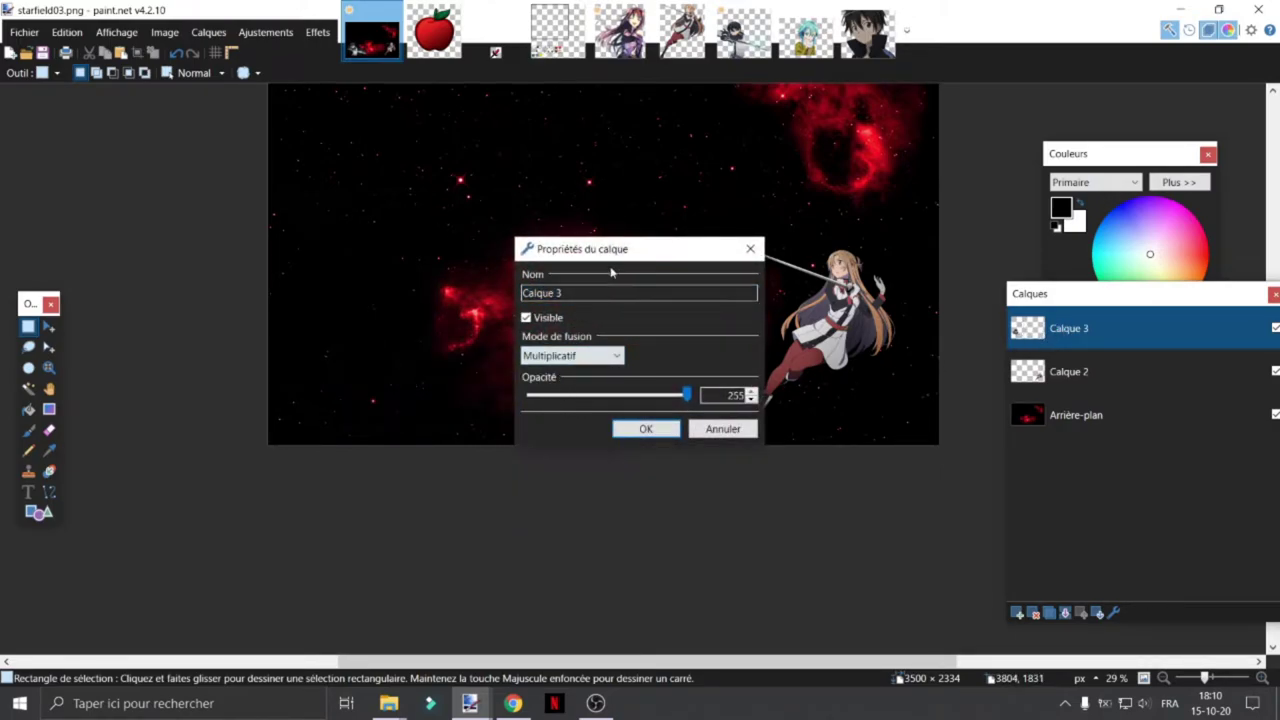
{"action": "left_click", "coordinate": [586, 358]}
{"action": "left_click", "coordinate": [587, 404]}
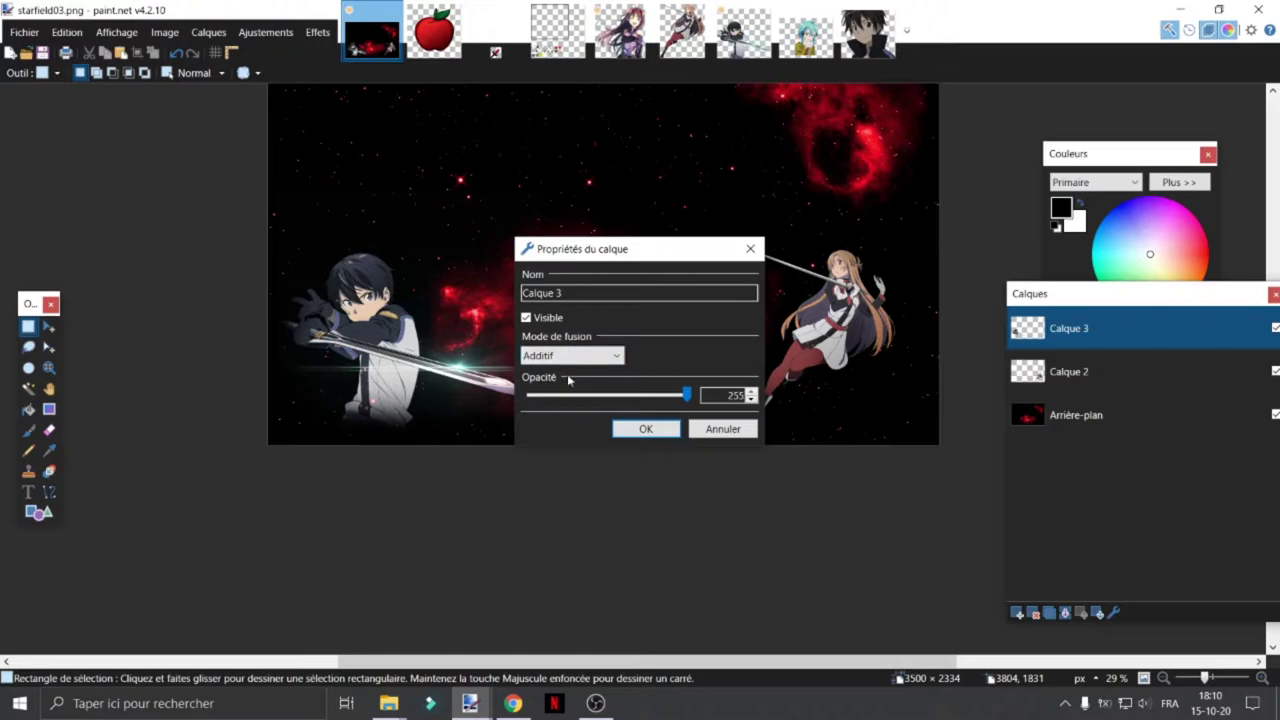
{"action": "left_click", "coordinate": [569, 357]}
{"action": "left_click", "coordinate": [537, 446]}
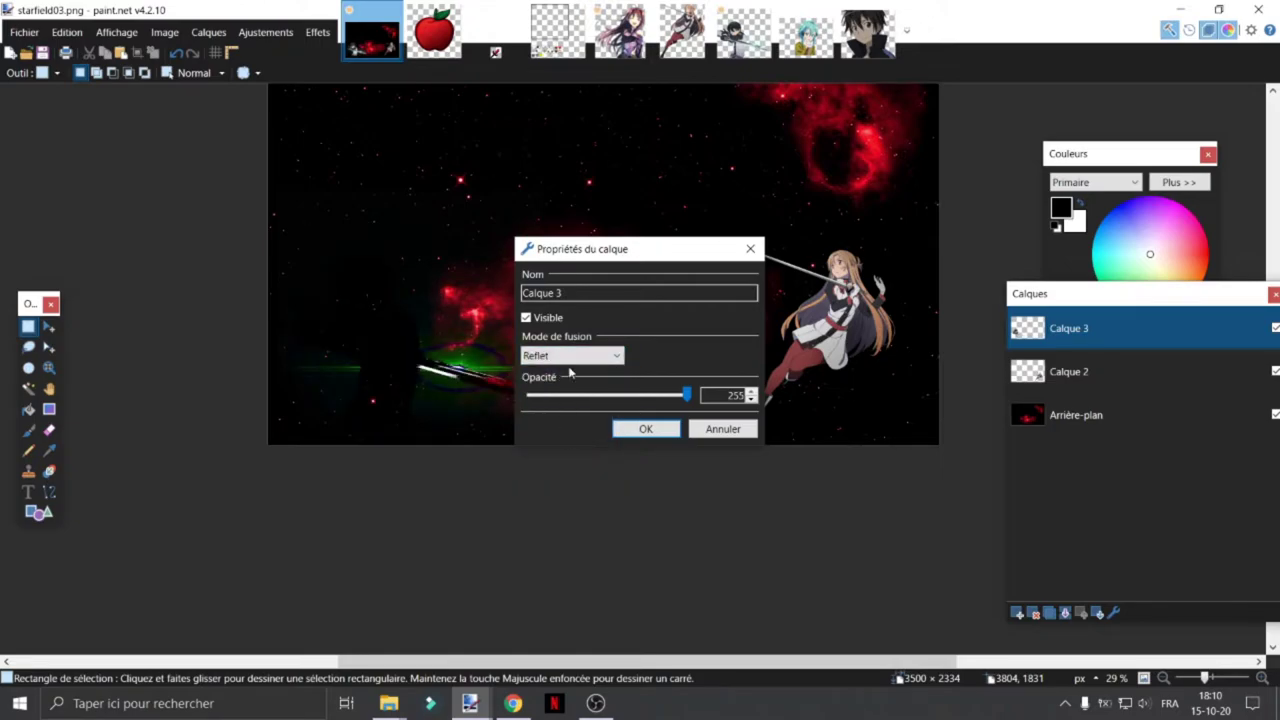
{"action": "scroll", "coordinate": [570, 373], "scroll_direction": "down", "scroll_amount": 7}
{"action": "left_click_drag", "start_coordinate": [685, 396], "coordinate": [640, 399]}
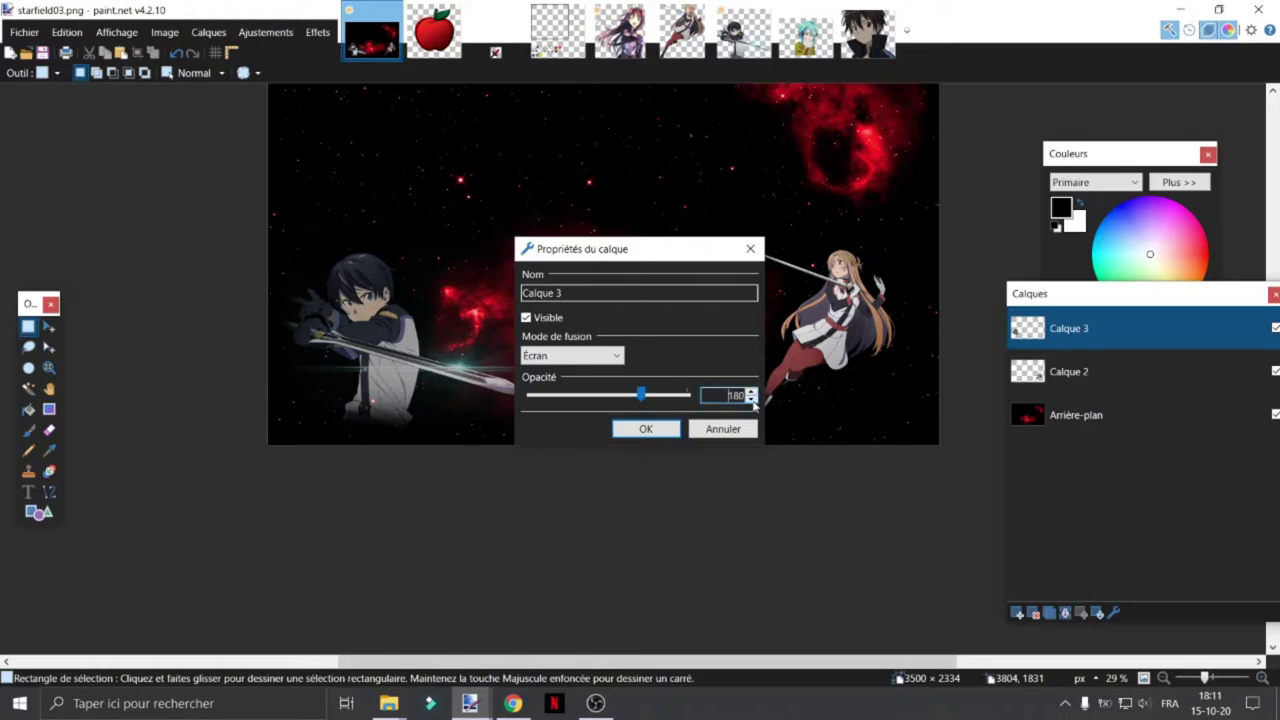
{"action": "left_click", "coordinate": [647, 430]}
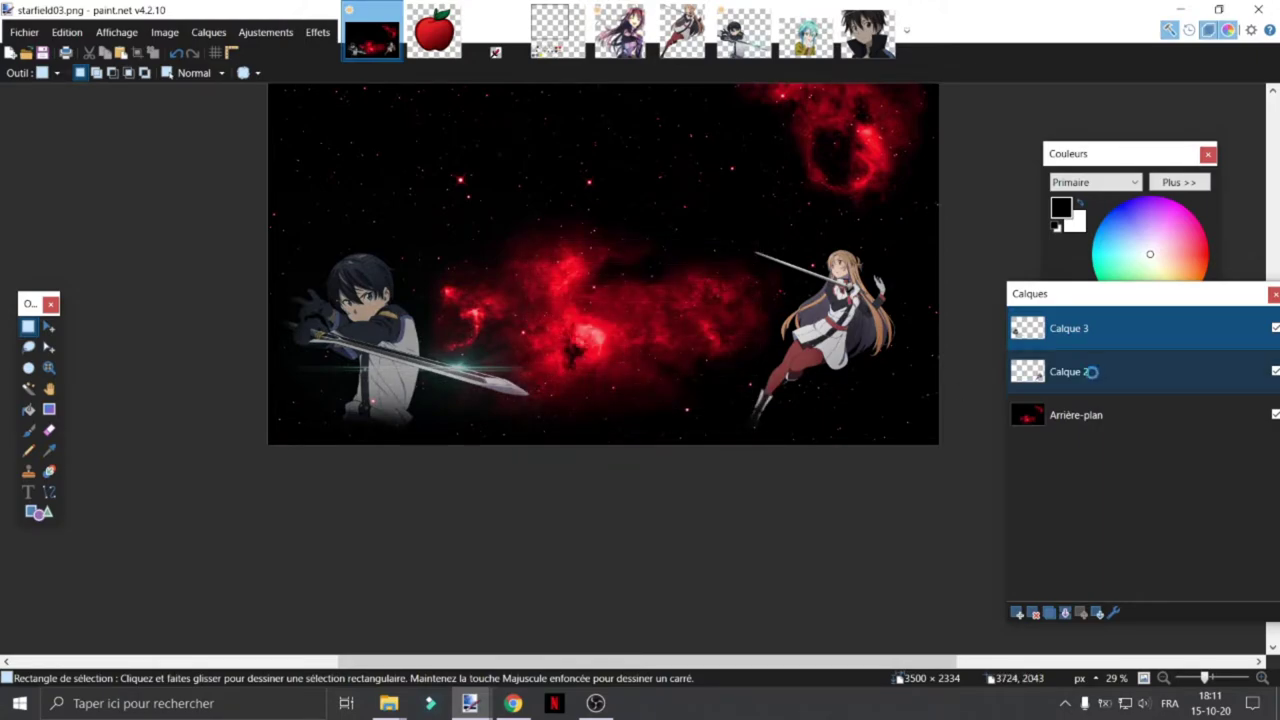
Set the opacity of the swordswoman's layer to 182, with the blend mode Éclaircissement
{"action": "double_click", "coordinate": [1096, 369]}
{"action": "left_click", "coordinate": [634, 397]}
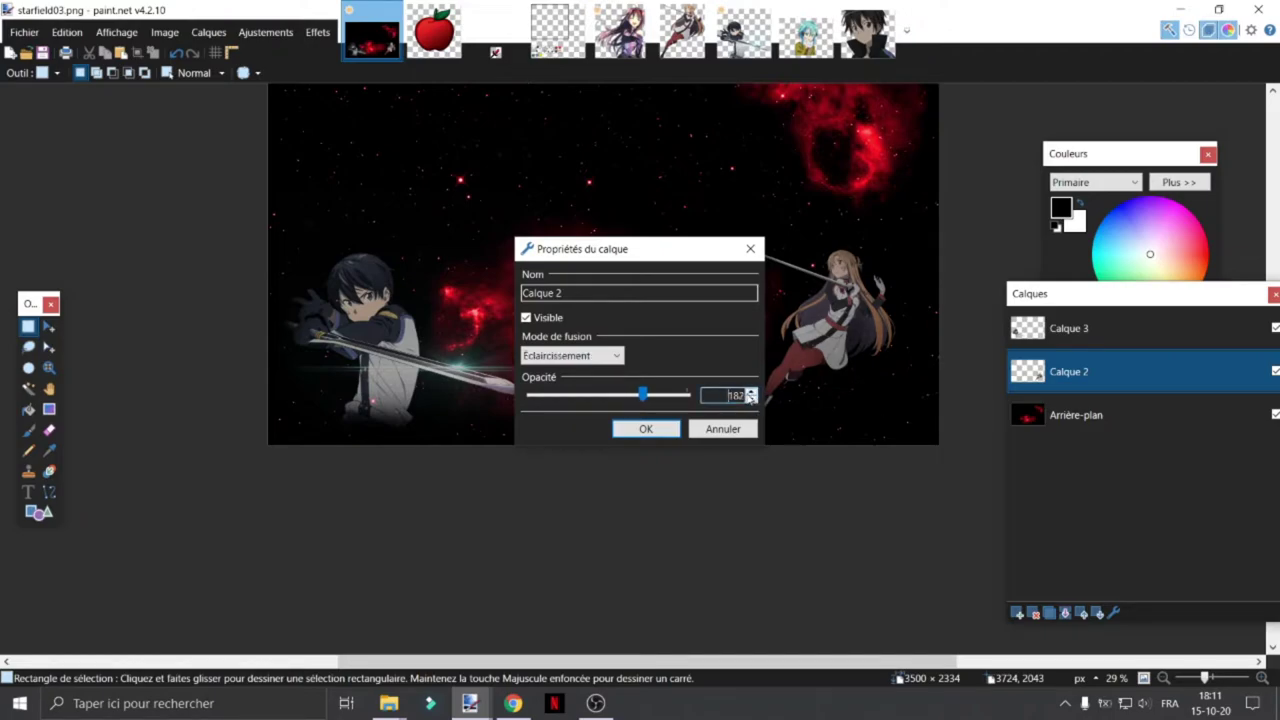
{"action": "left_click", "coordinate": [720, 429]}
Select the swordswoman, enlarge her selection to about 1229 × 1290 pixels, shift her slightly towards the nebula and deselect her
{"action": "scroll", "coordinate": [688, 388], "scroll_direction": "up", "scroll_amount": 1}
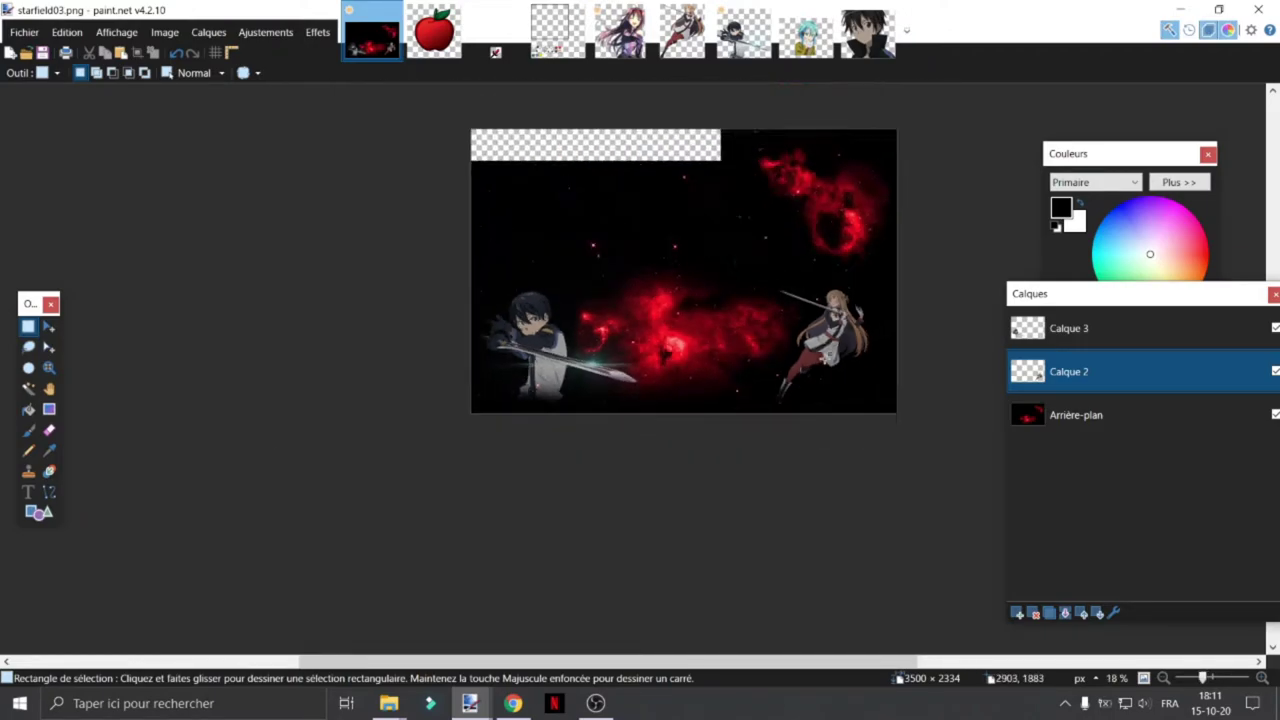
{"action": "left_click_drag", "start_coordinate": [682, 196], "coordinate": [926, 513]}
{"action": "key", "text": "m"}
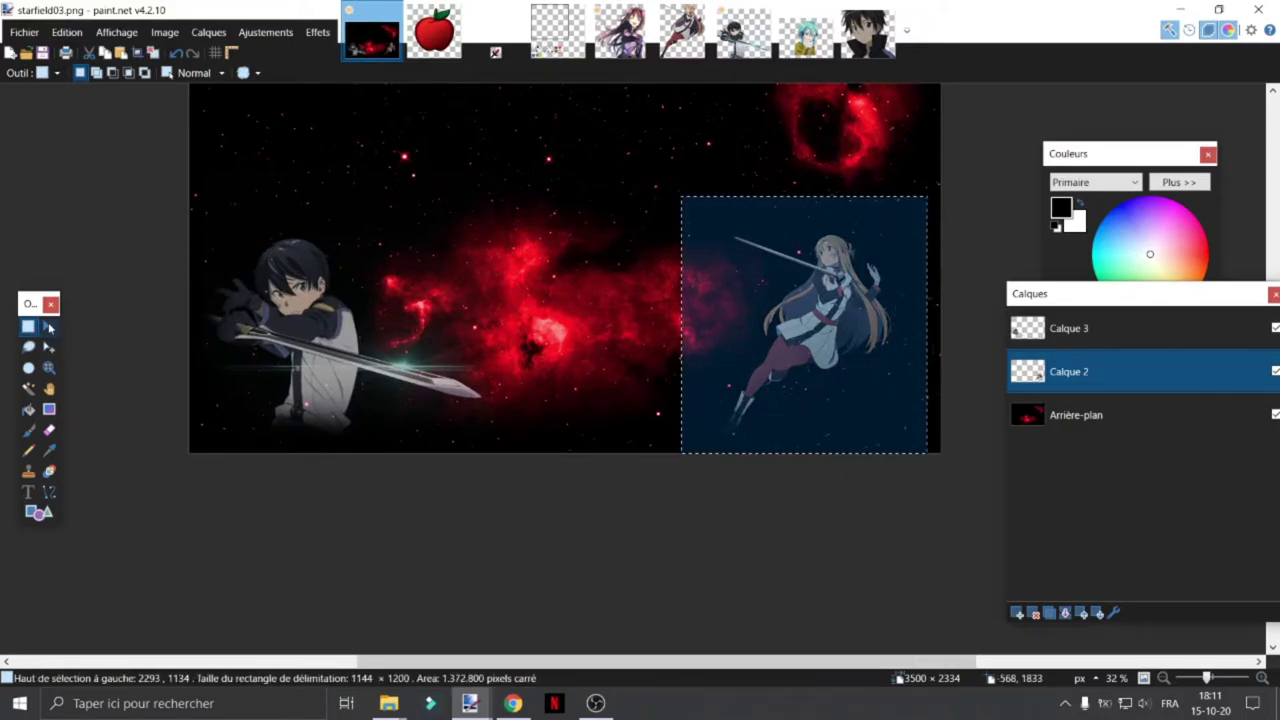
{"action": "left_click_drag", "start_coordinate": [694, 455], "coordinate": [651, 476]}
{"action": "left_click_drag", "start_coordinate": [771, 414], "coordinate": [761, 410]}
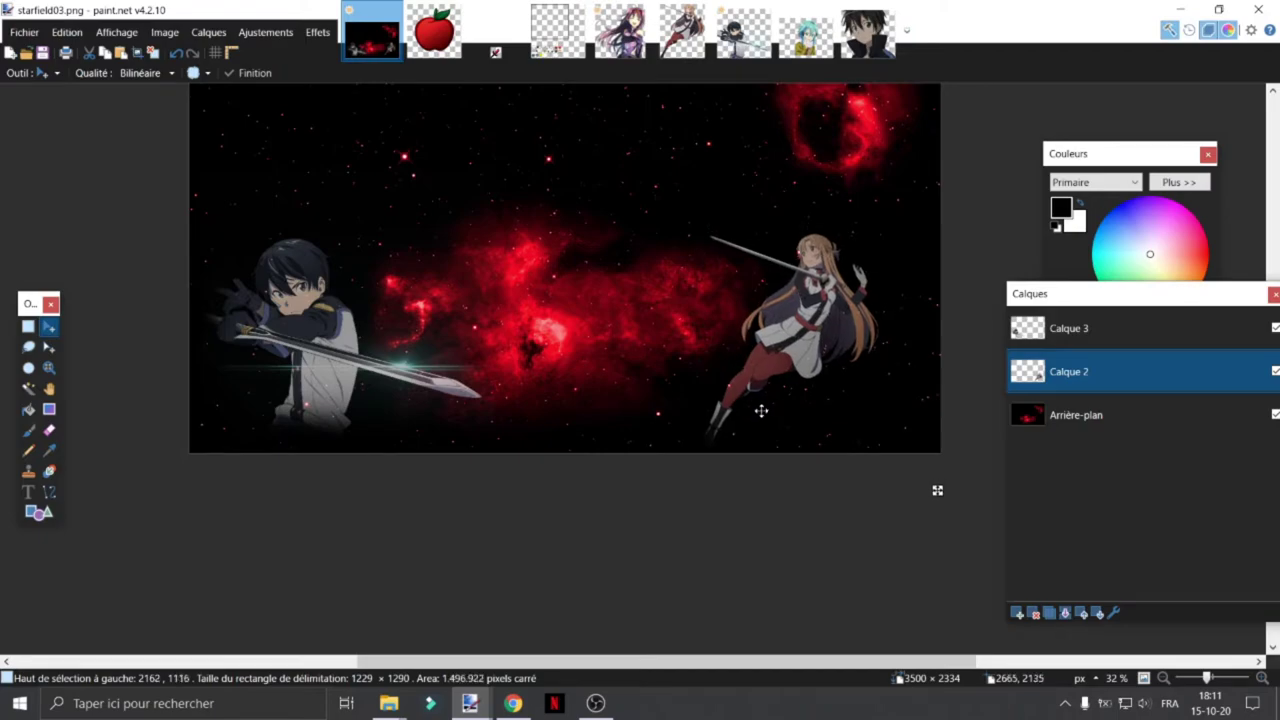
{"action": "left_click", "coordinate": [28, 326]}
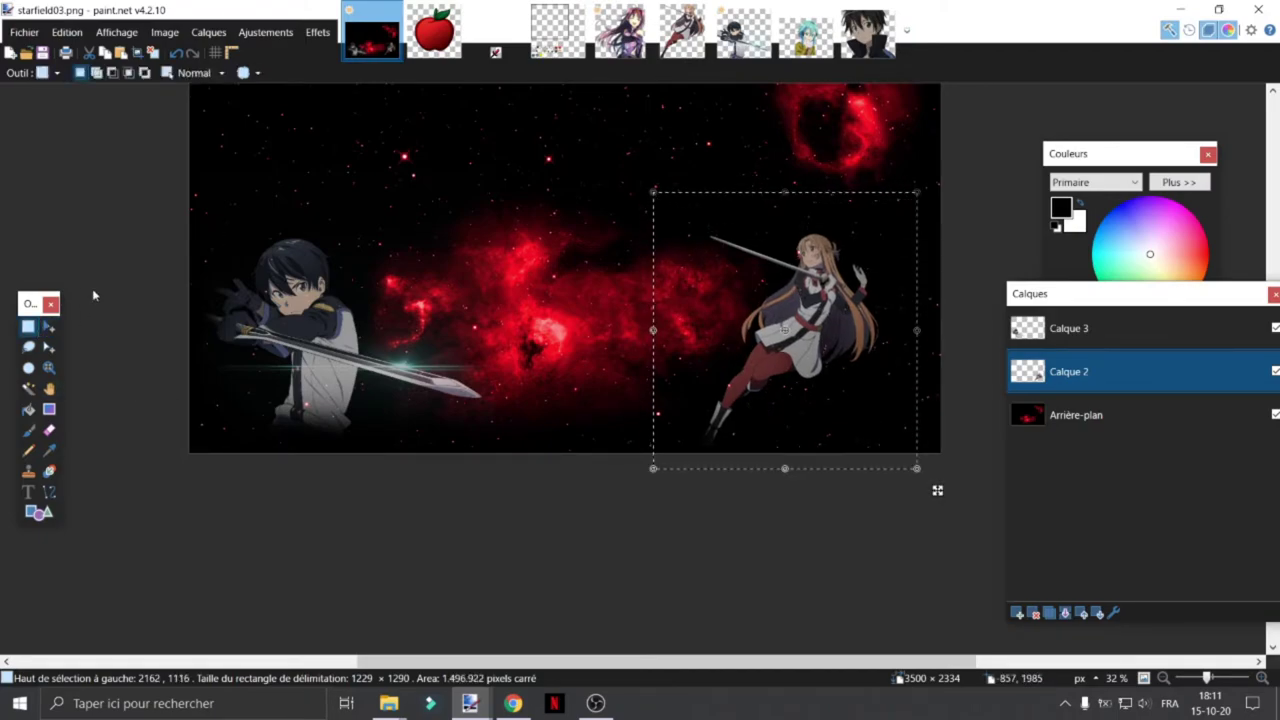
{"action": "left_click", "coordinate": [273, 315]}
{"action": "scroll", "coordinate": [273, 315], "scroll_direction": "down", "scroll_amount": 4}
{"action": "scroll", "coordinate": [274, 319], "scroll_direction": "up", "scroll_amount": 3}
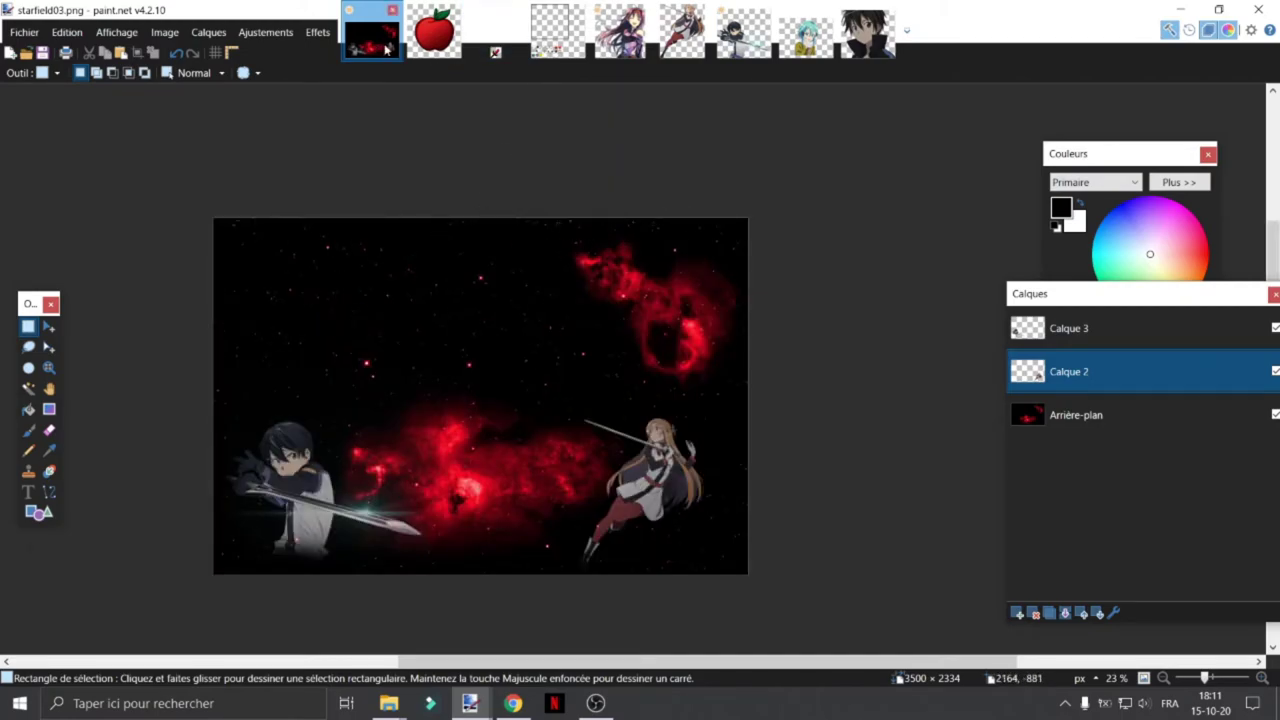
Merge the swordswoman's and the swordsman's layers down into the sky background
{"action": "key", "text": "ctrl+shift+s"}
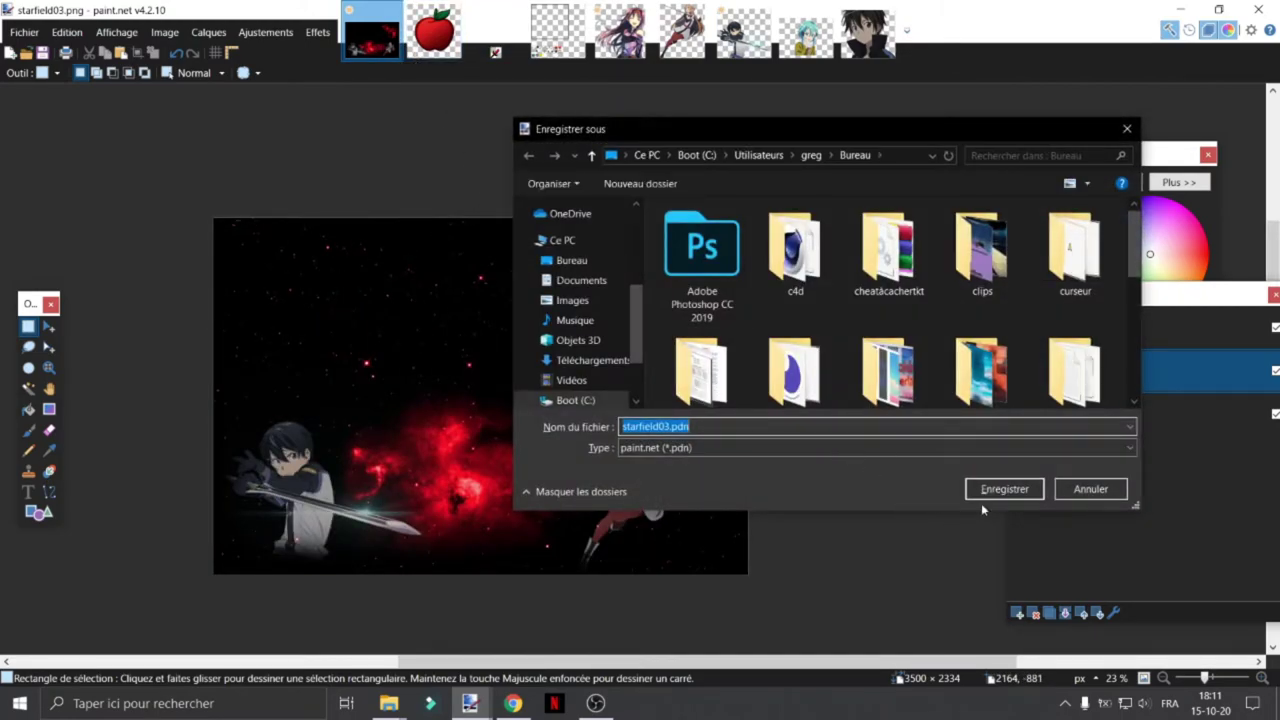
{"action": "left_click", "coordinate": [1086, 489]}
{"action": "left_click", "coordinate": [1063, 614]}
{"action": "left_click", "coordinate": [1097, 332]}
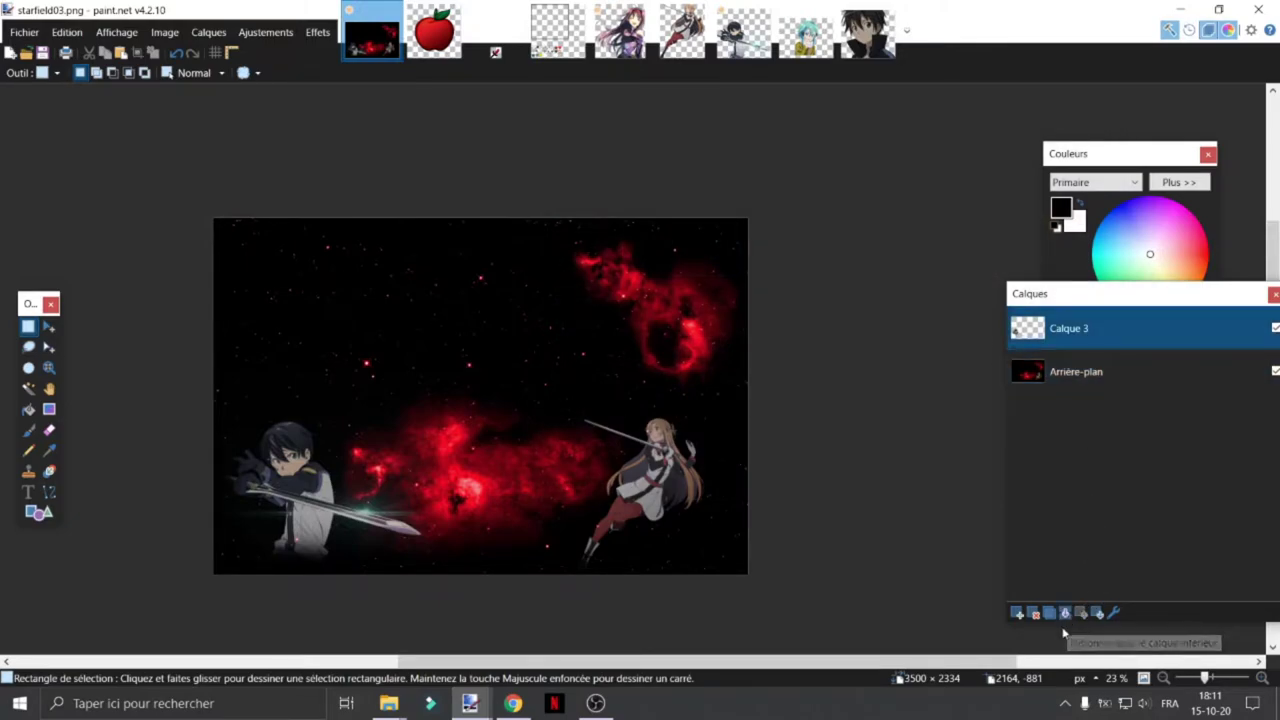
{"action": "left_click", "coordinate": [1065, 613]}
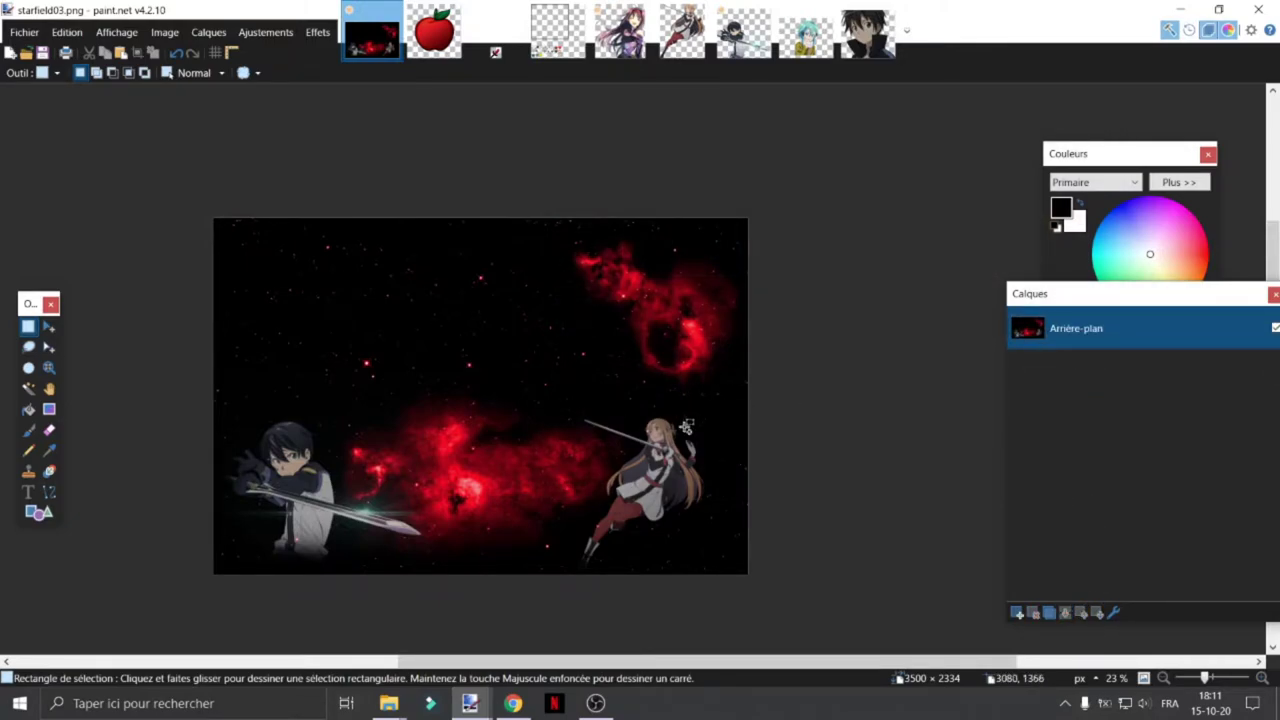
Save the merged sky image to starfield03.png
{"action": "key", "text": "ctrl+s"}
{"action": "left_click", "coordinate": [622, 486]}
{"action": "key", "text": "ctrl+s"}
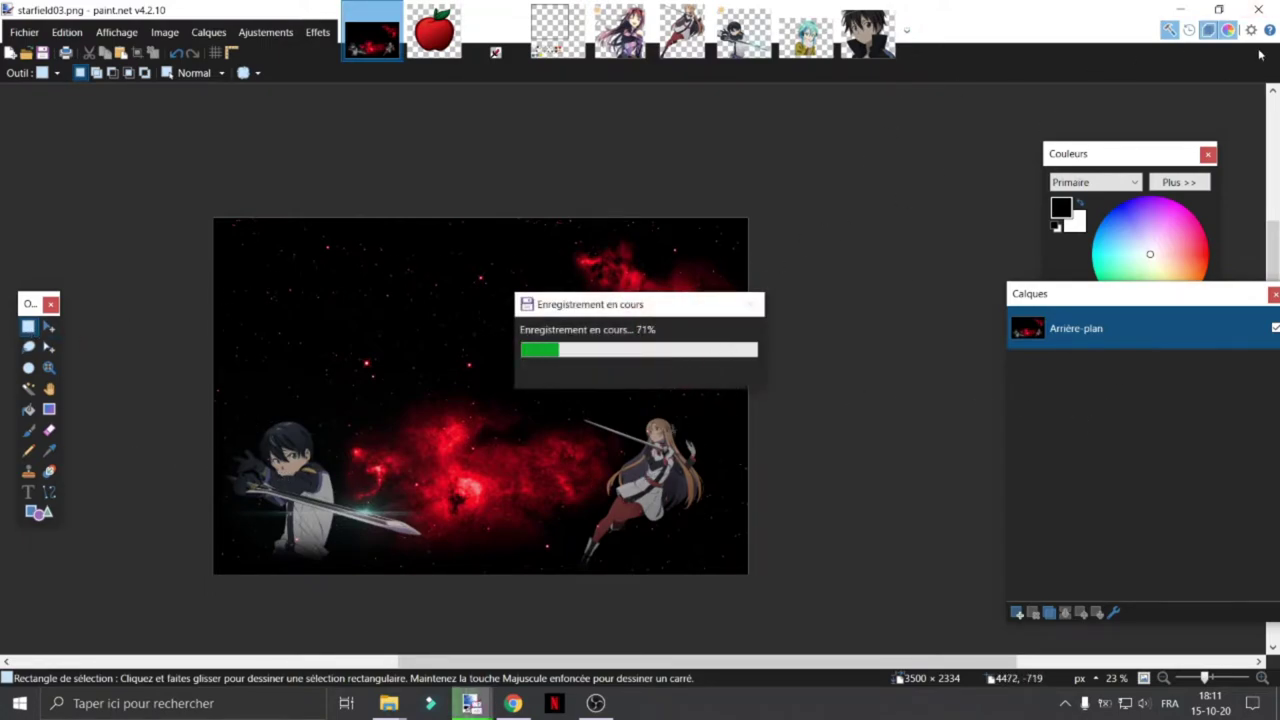
Examine the body, dark outline and leaves of the apple in apple_golden.png, with the Magic Wand ready at 21% tolerance
{"action": "scroll", "coordinate": [466, 349], "scroll_direction": "down", "scroll_amount": 6}
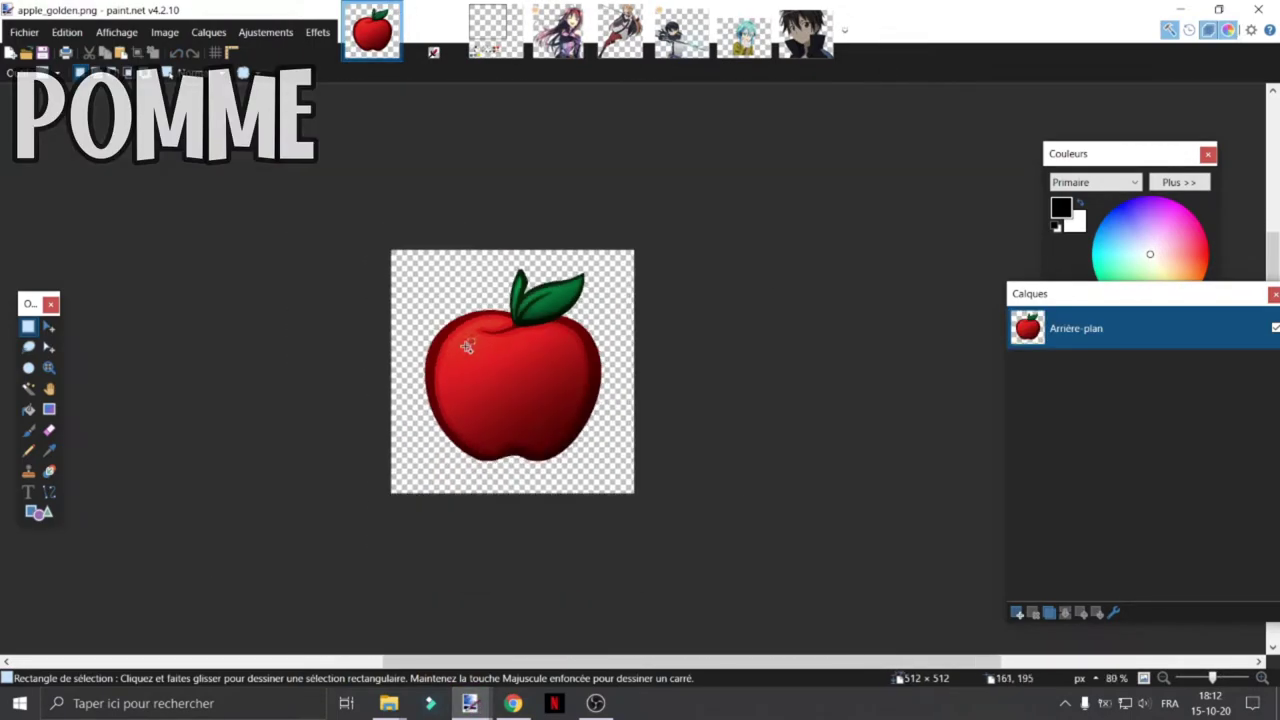
{"action": "scroll", "coordinate": [460, 349], "scroll_direction": "up", "scroll_amount": 5}
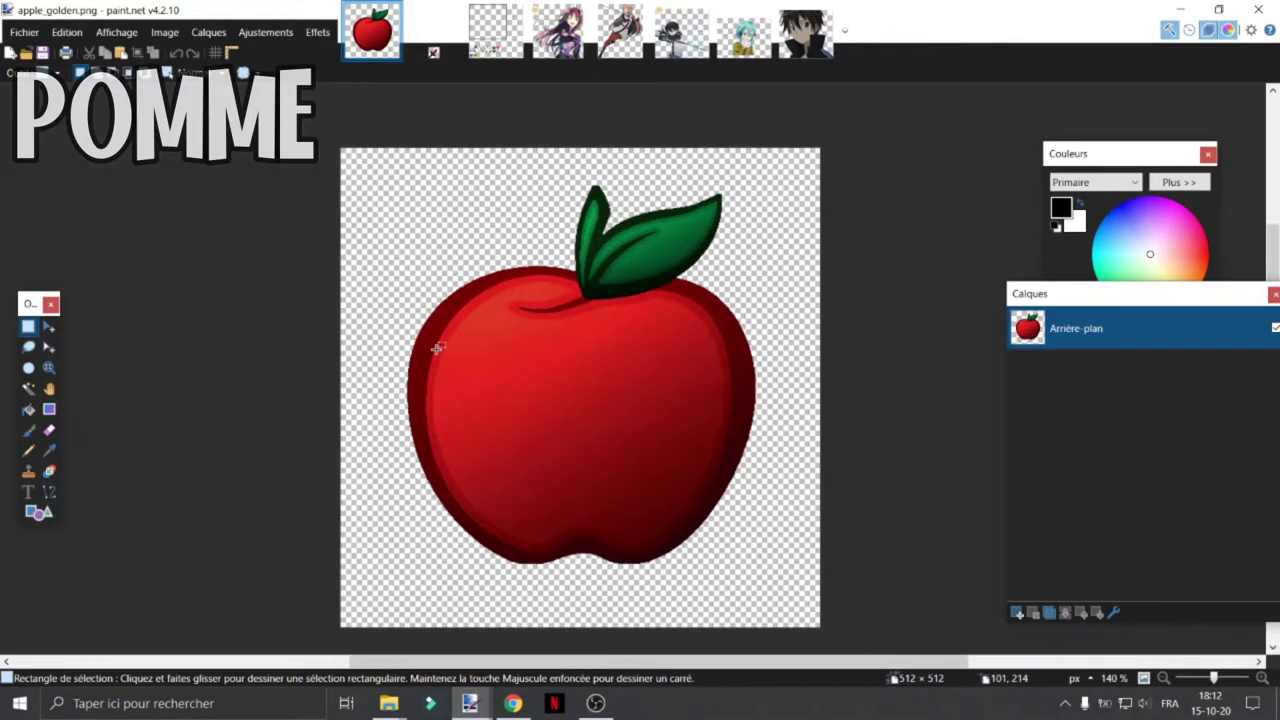
{"action": "scroll", "coordinate": [460, 335], "scroll_direction": "down", "scroll_amount": 4}
{"action": "scroll", "coordinate": [489, 374], "scroll_direction": "up", "scroll_amount": 3}
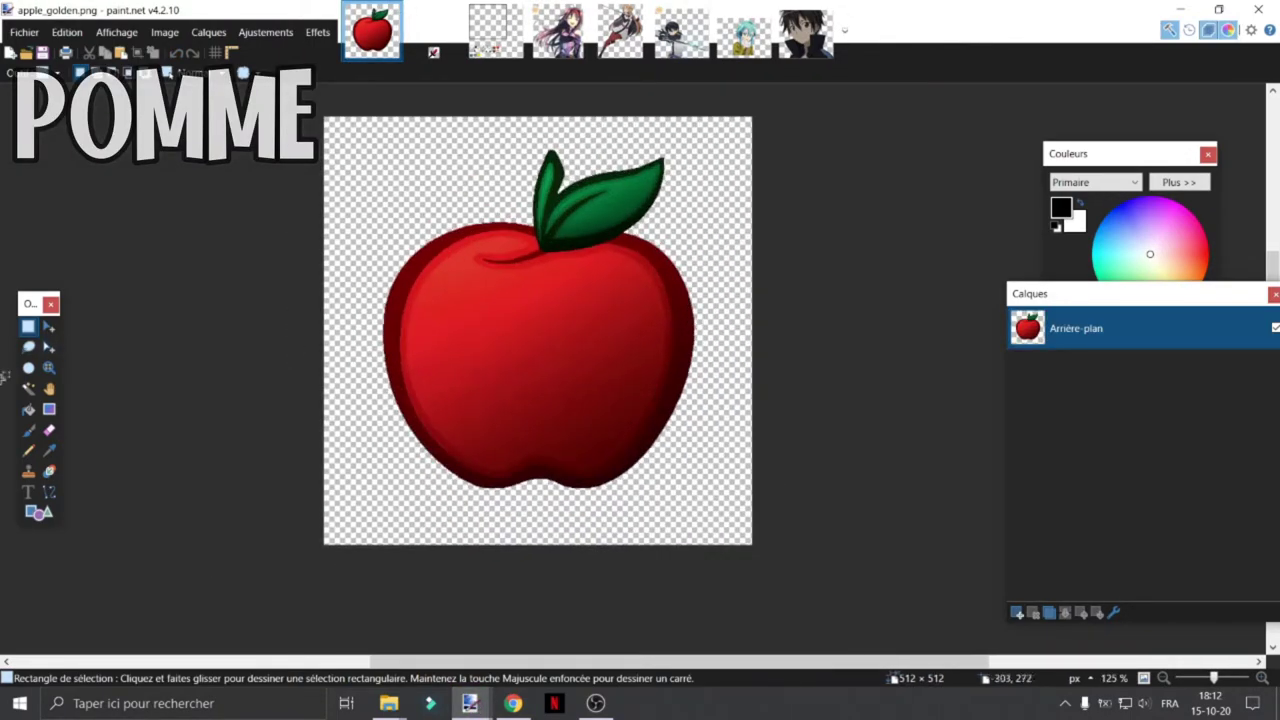
{"action": "left_click", "coordinate": [29, 389]}
{"action": "scroll", "coordinate": [486, 300], "scroll_direction": "down", "scroll_amount": 4}
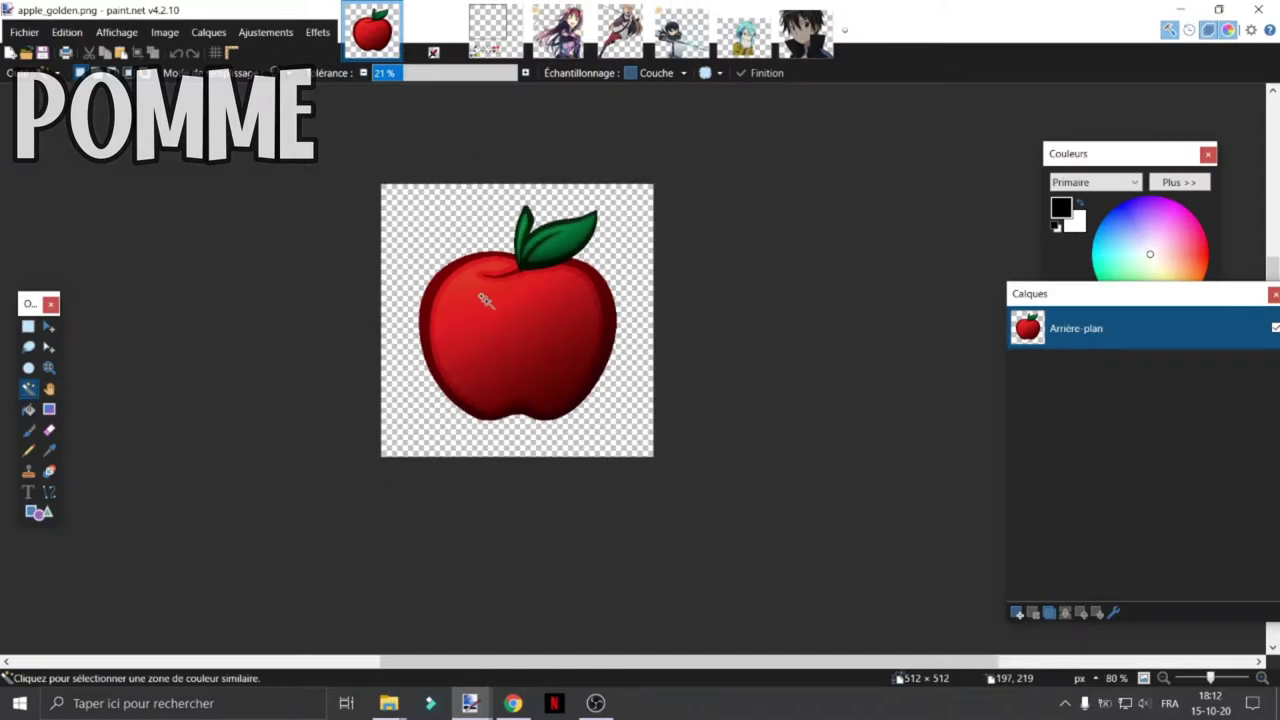
{"action": "scroll", "coordinate": [492, 294], "scroll_direction": "up", "scroll_amount": 5}
{"action": "scroll", "coordinate": [494, 300], "scroll_direction": "up", "scroll_amount": 1}
{"action": "scroll", "coordinate": [495, 322], "scroll_direction": "down", "scroll_amount": 1}
{"action": "scroll", "coordinate": [496, 367], "scroll_direction": "up", "scroll_amount": 6}
{"action": "scroll", "coordinate": [495, 366], "scroll_direction": "down", "scroll_amount": 3}
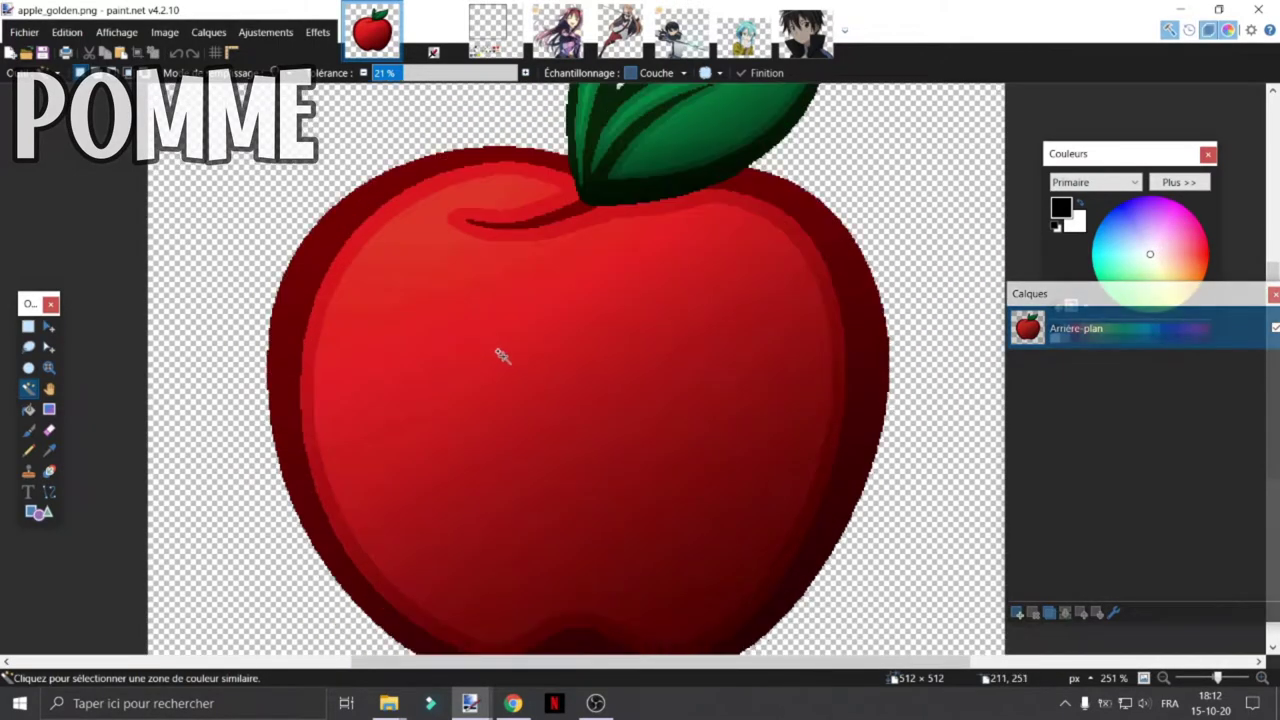
{"action": "scroll", "coordinate": [500, 354], "scroll_direction": "up", "scroll_amount": 3}
{"action": "scroll", "coordinate": [518, 295], "scroll_direction": "down", "scroll_amount": 2}
{"action": "scroll", "coordinate": [518, 292], "scroll_direction": "up", "scroll_amount": 4}
{"action": "scroll", "coordinate": [510, 345], "scroll_direction": "down", "scroll_amount": 3}
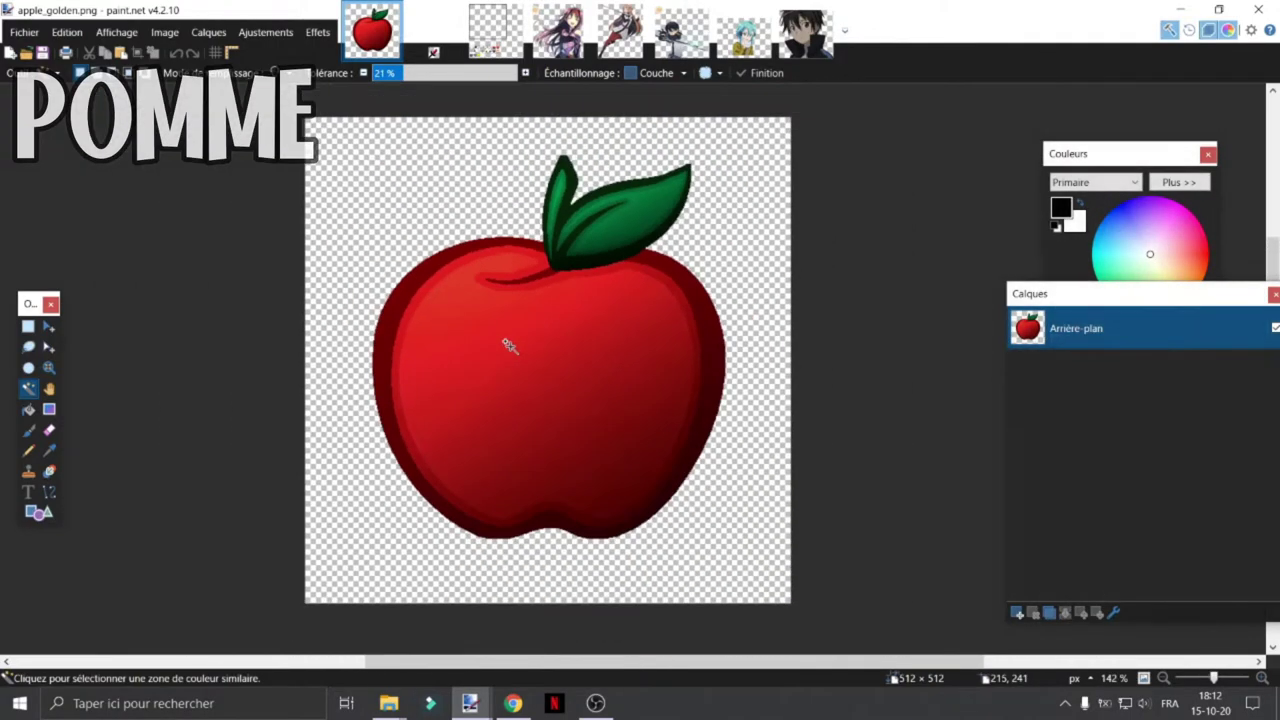
{"action": "scroll", "coordinate": [510, 343], "scroll_direction": "up", "scroll_amount": 1}
{"action": "scroll", "coordinate": [512, 343], "scroll_direction": "up", "scroll_amount": 1}
{"action": "scroll", "coordinate": [518, 340], "scroll_direction": "down", "scroll_amount": 1}
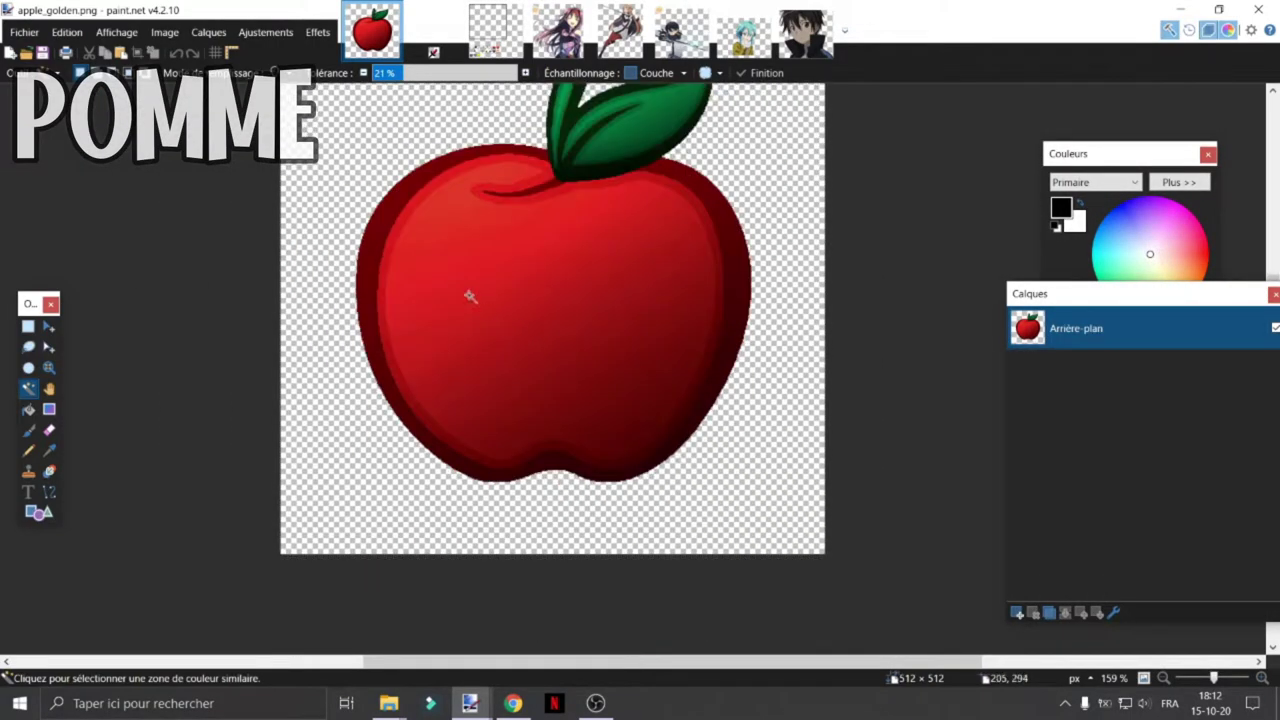
Shift the apple's red to a pinkish crimson, and select its leaves with the Magic Wand at 46% tolerance
{"action": "left_click", "coordinate": [432, 48]}
{"action": "left_click", "coordinate": [370, 38]}
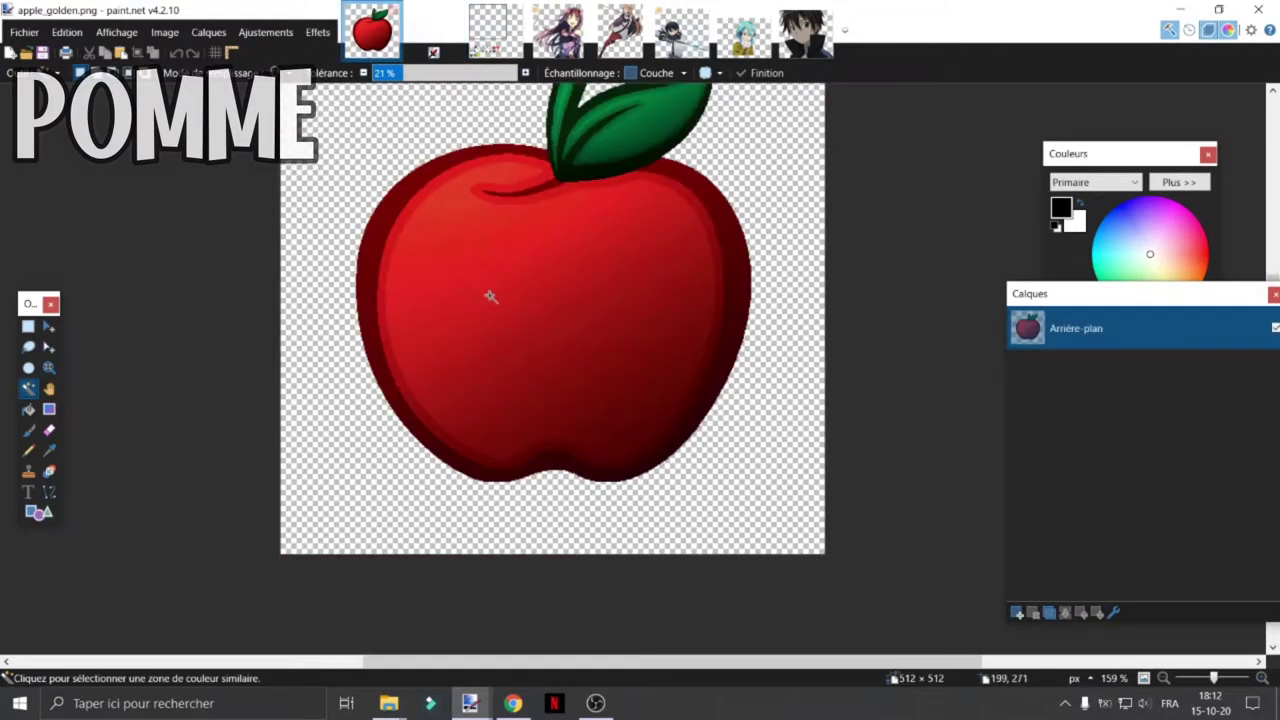
{"action": "key", "text": "ctrl+shift+u"}
{"action": "left_click_drag", "start_coordinate": [594, 262], "coordinate": [860, 262]}
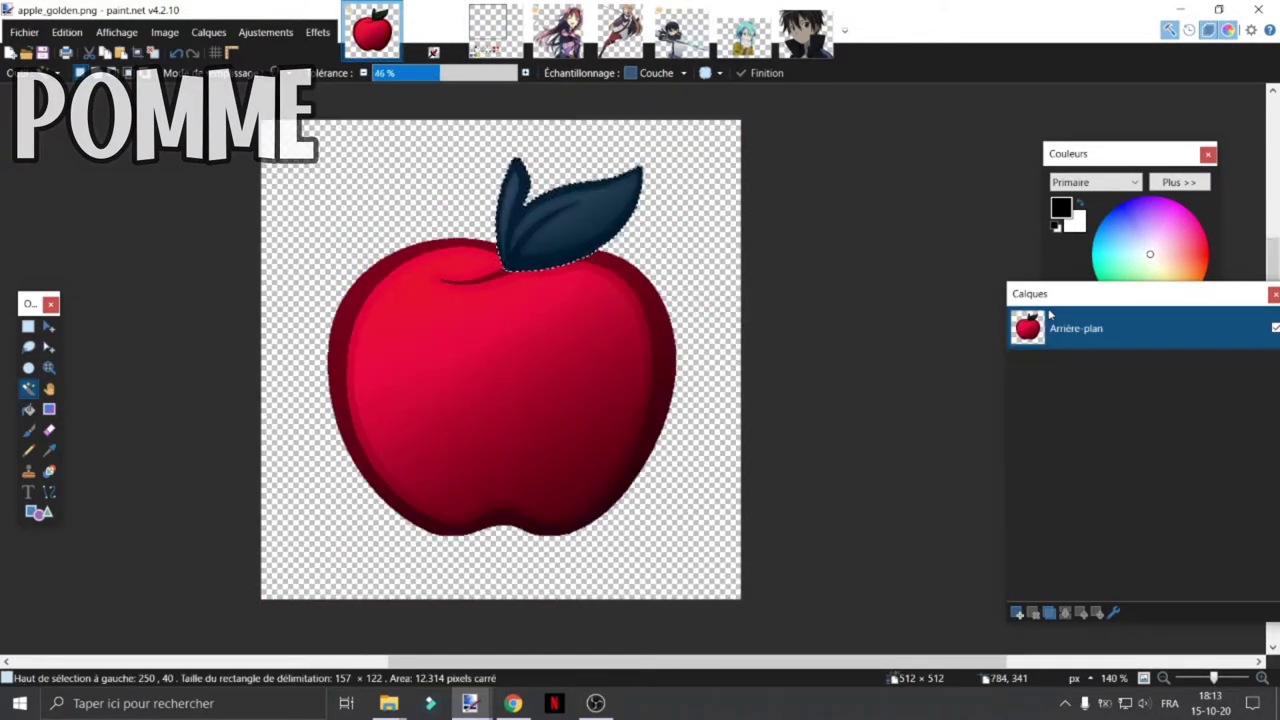
Add an empty layer above the apple, and bring up the black-haired swordsman's image
{"action": "left_click_drag", "start_coordinate": [1053, 295], "coordinate": [922, 203]}
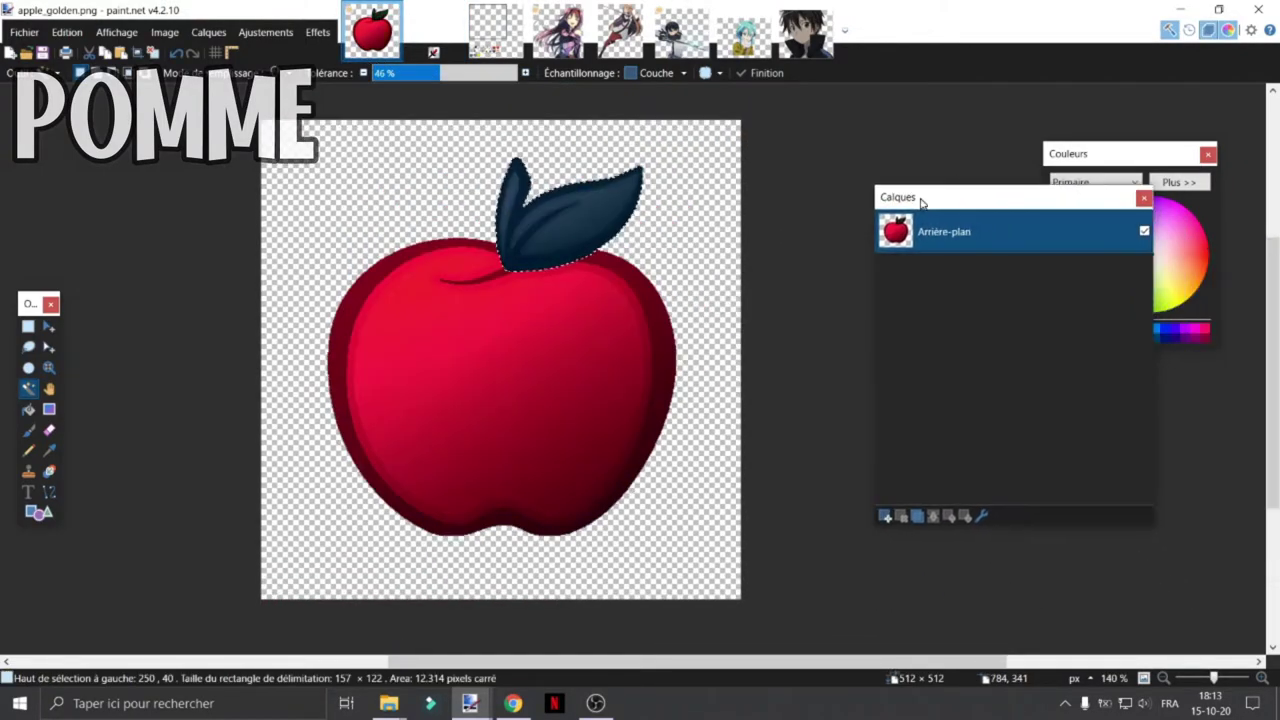
{"action": "left_click", "coordinate": [885, 516]}
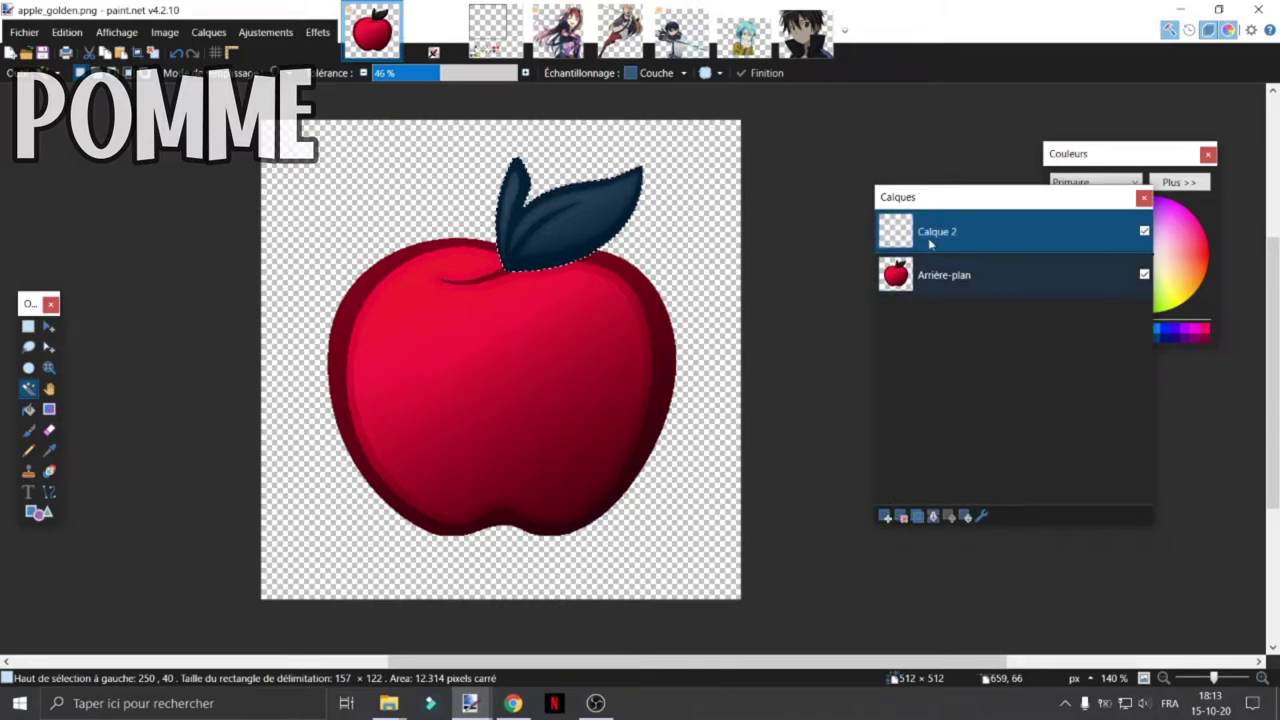
{"action": "left_click", "coordinate": [688, 28]}
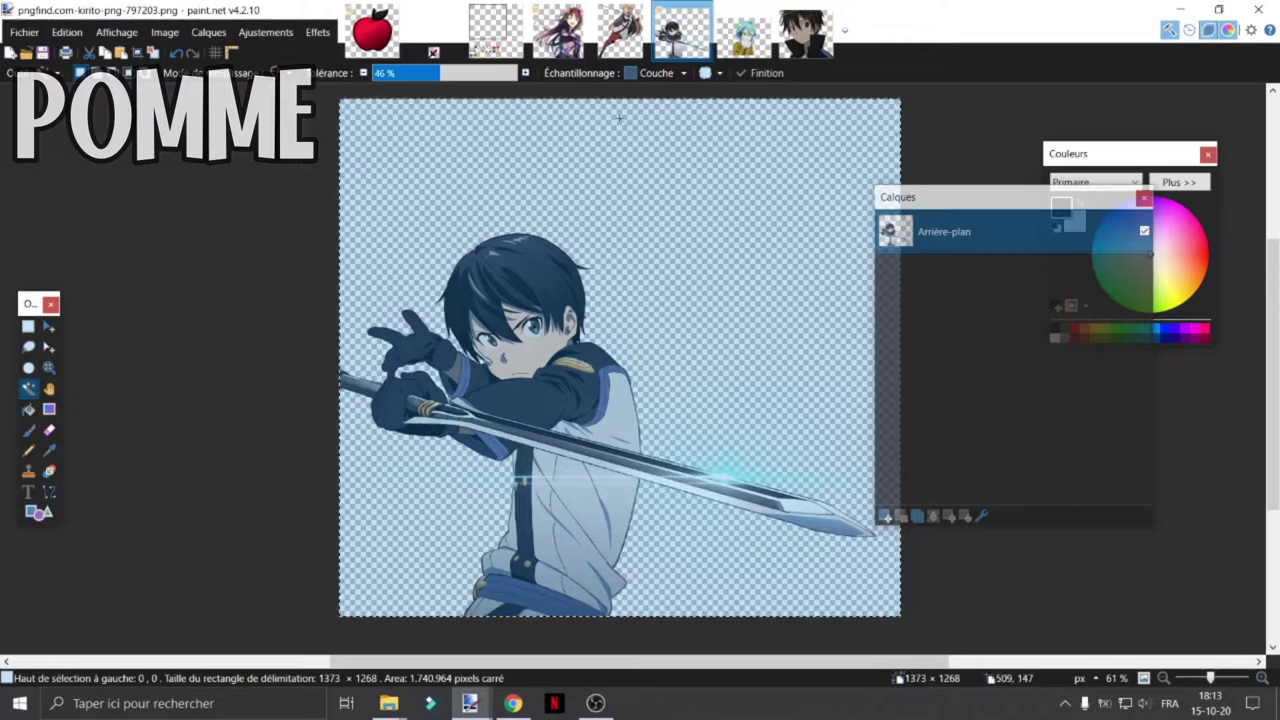
Close the images of the black-haired swordsman and the long-haired swordswoman without saving their changes
{"action": "left_click", "coordinate": [702, 10]}
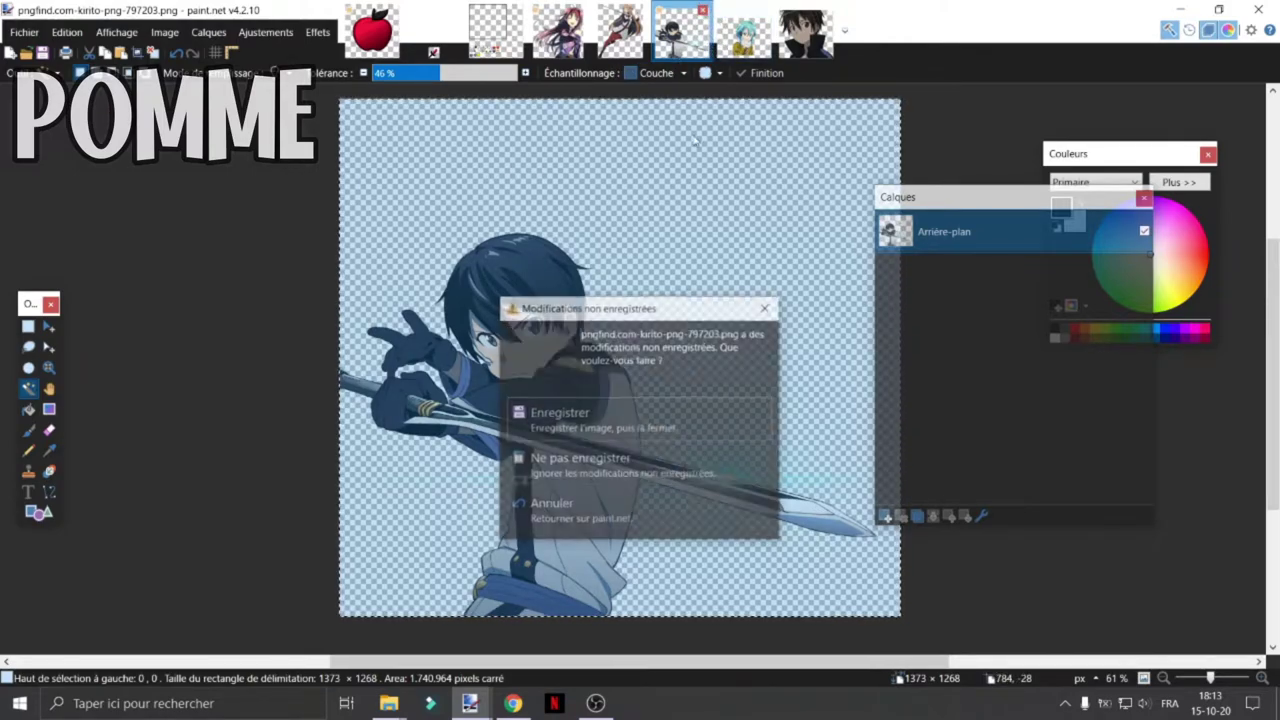
{"action": "left_click", "coordinate": [611, 538]}
{"action": "left_click", "coordinate": [620, 30]}
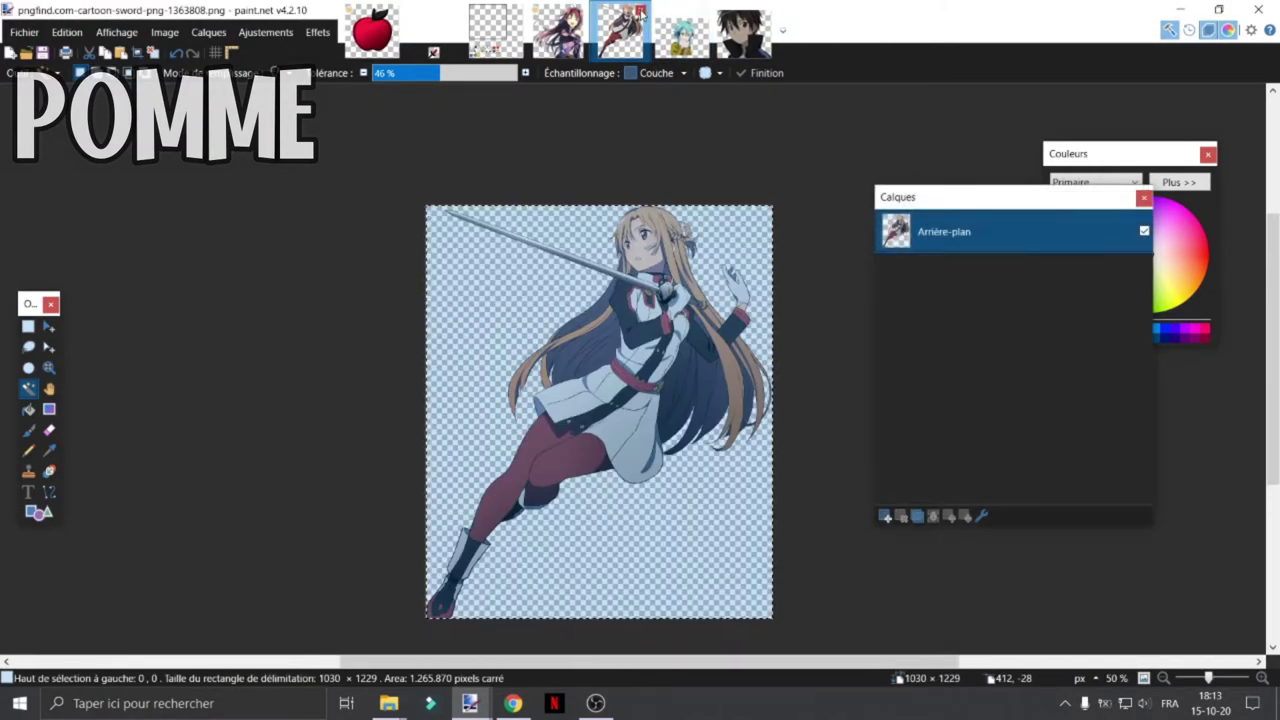
{"action": "left_click", "coordinate": [641, 10]}
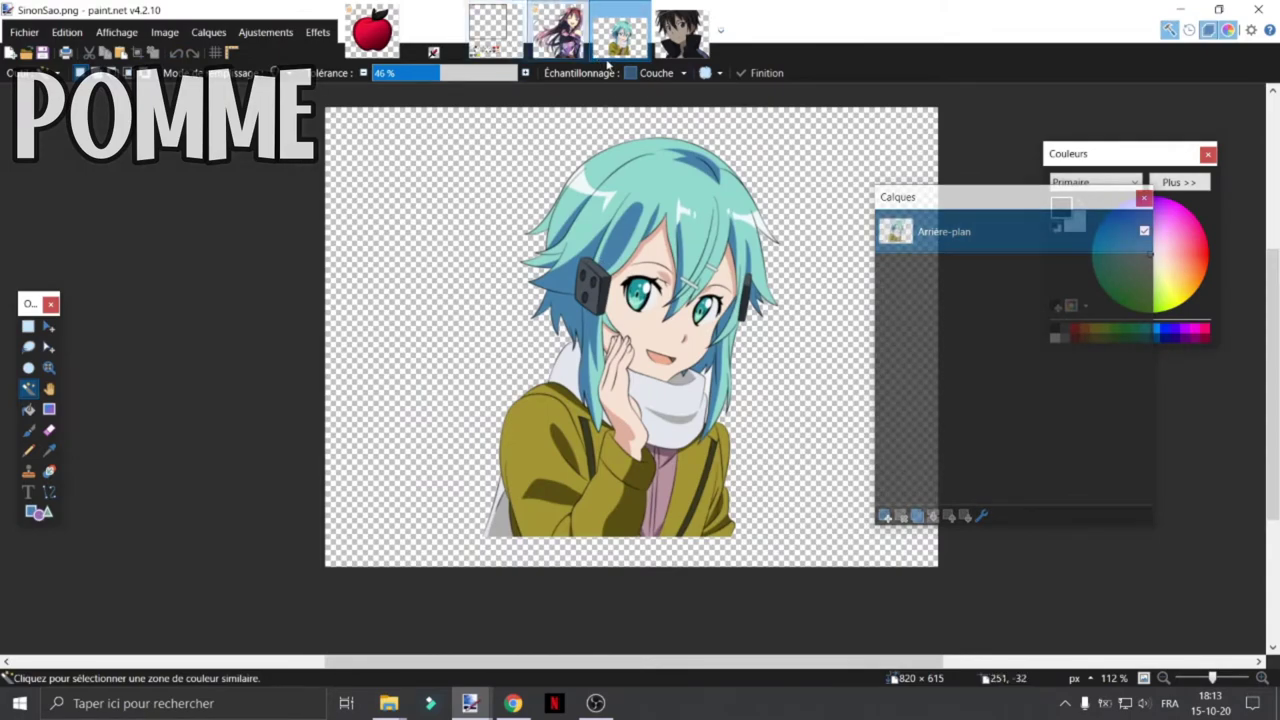
Move the black-haired boy's portrait ahead of the other character images and select and copy the whole portrait
{"action": "left_click_drag", "start_coordinate": [698, 50], "coordinate": [582, 48]}
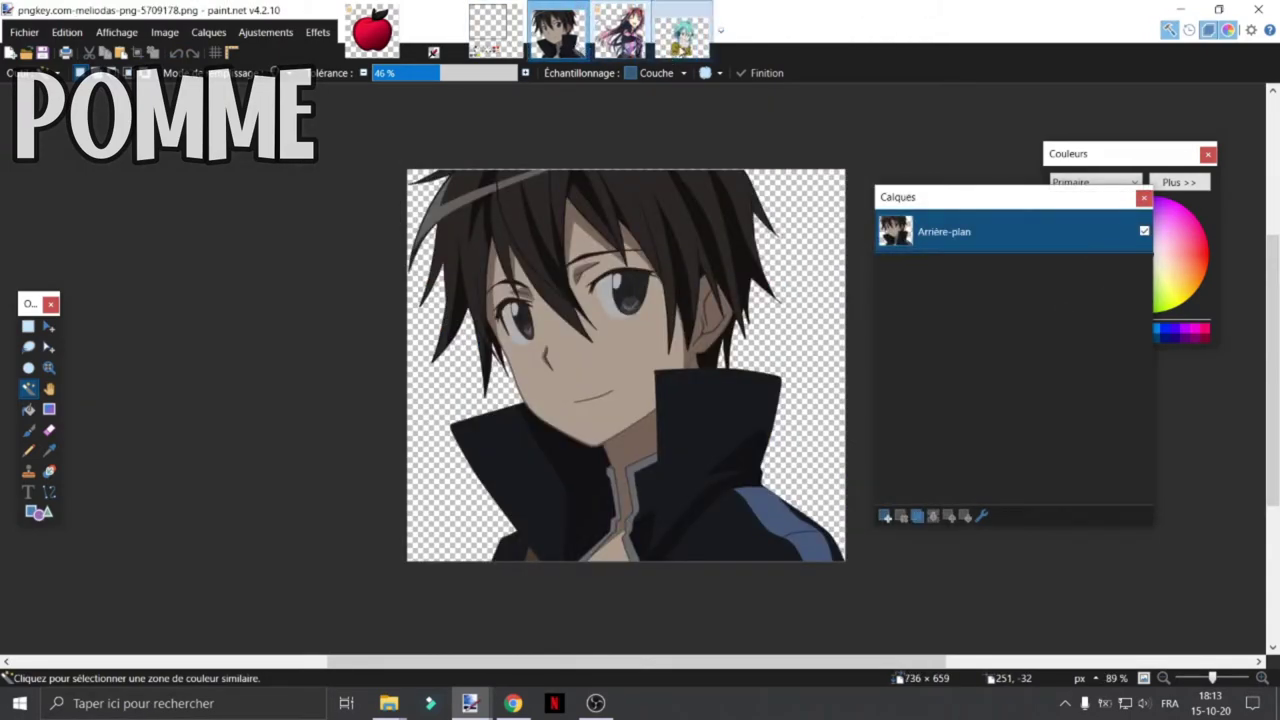
{"action": "left_click", "coordinate": [678, 40]}
{"action": "left_click", "coordinate": [630, 38]}
{"action": "left_click", "coordinate": [577, 45]}
{"action": "scroll", "coordinate": [587, 162], "scroll_direction": "down", "scroll_amount": 2}
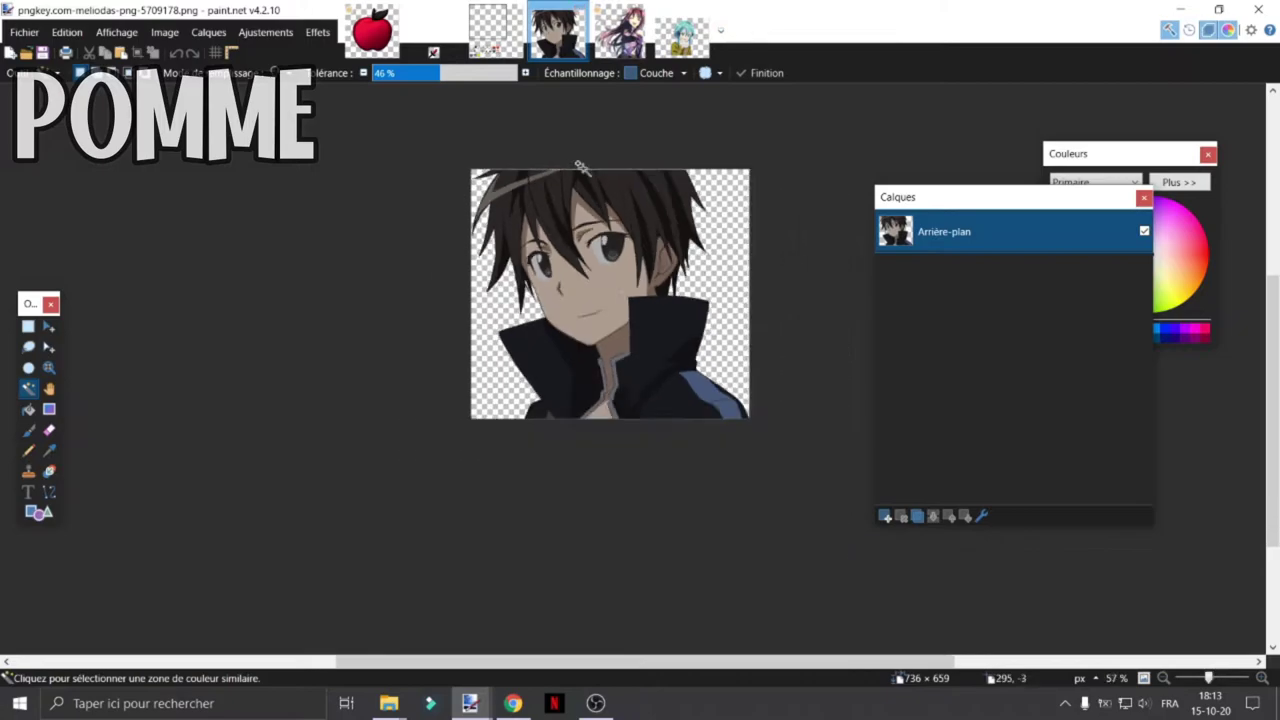
{"action": "scroll", "coordinate": [604, 200], "scroll_direction": "up", "scroll_amount": 2}
{"action": "key", "text": "ctrl+a"}
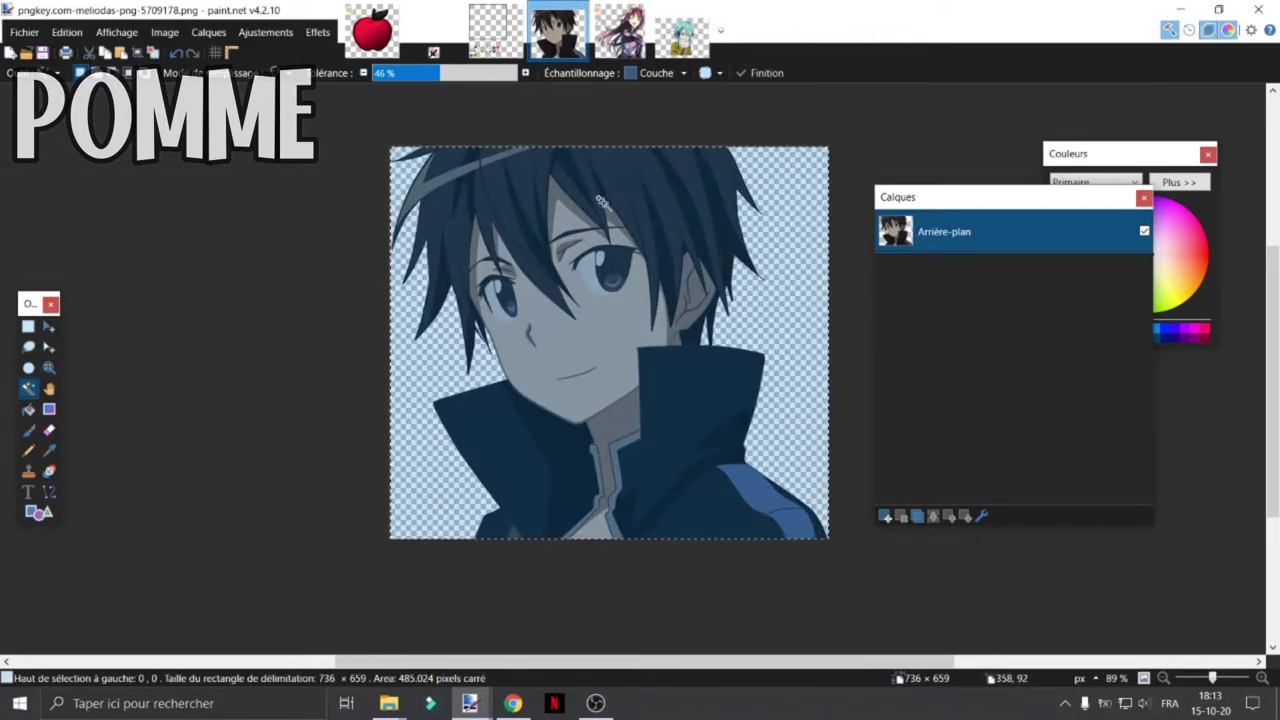
Paste the portrait into Calque 2 of apple_golden.png, scale it to about 389 × 348 px and place it over the apple's body
{"action": "left_click", "coordinate": [372, 30]}
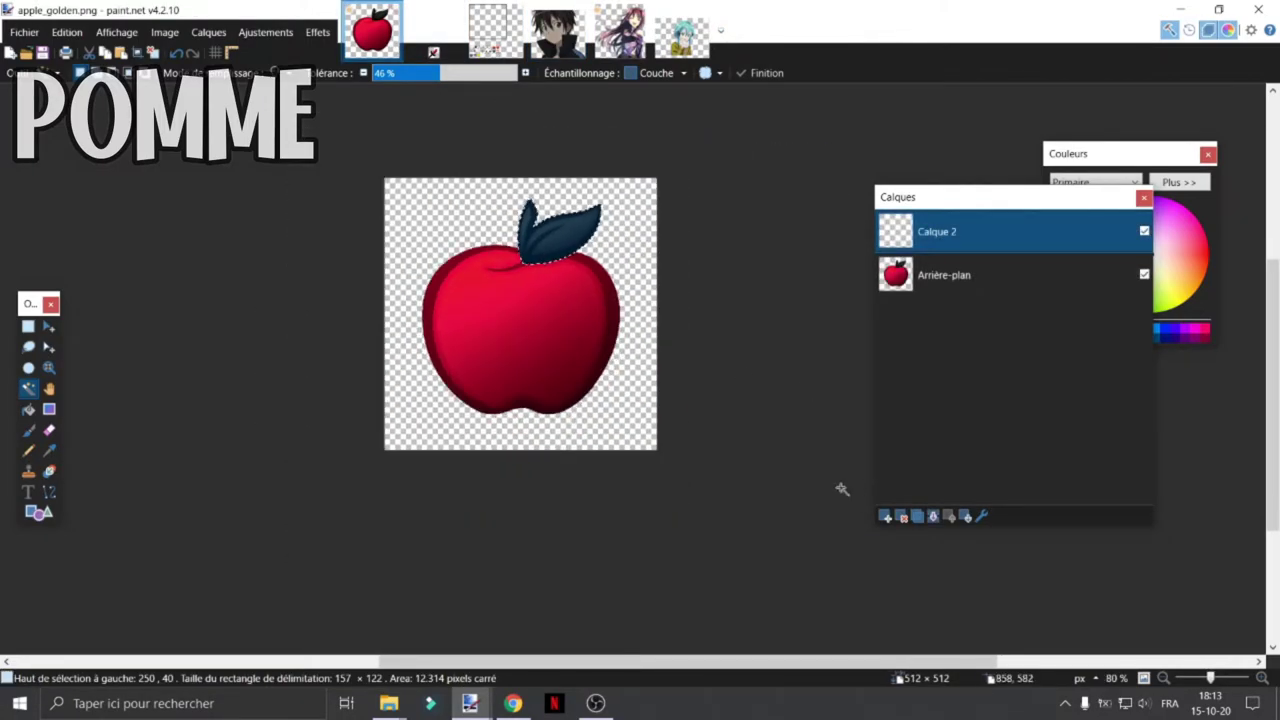
{"action": "key", "text": "ctrl+v"}
{"action": "left_click", "coordinate": [578, 520]}
{"action": "scroll", "coordinate": [702, 482], "scroll_direction": "up", "scroll_amount": 3}
{"action": "left_click_drag", "start_coordinate": [828, 560], "coordinate": [596, 357]}
{"action": "left_click_drag", "start_coordinate": [539, 305], "coordinate": [588, 406]}
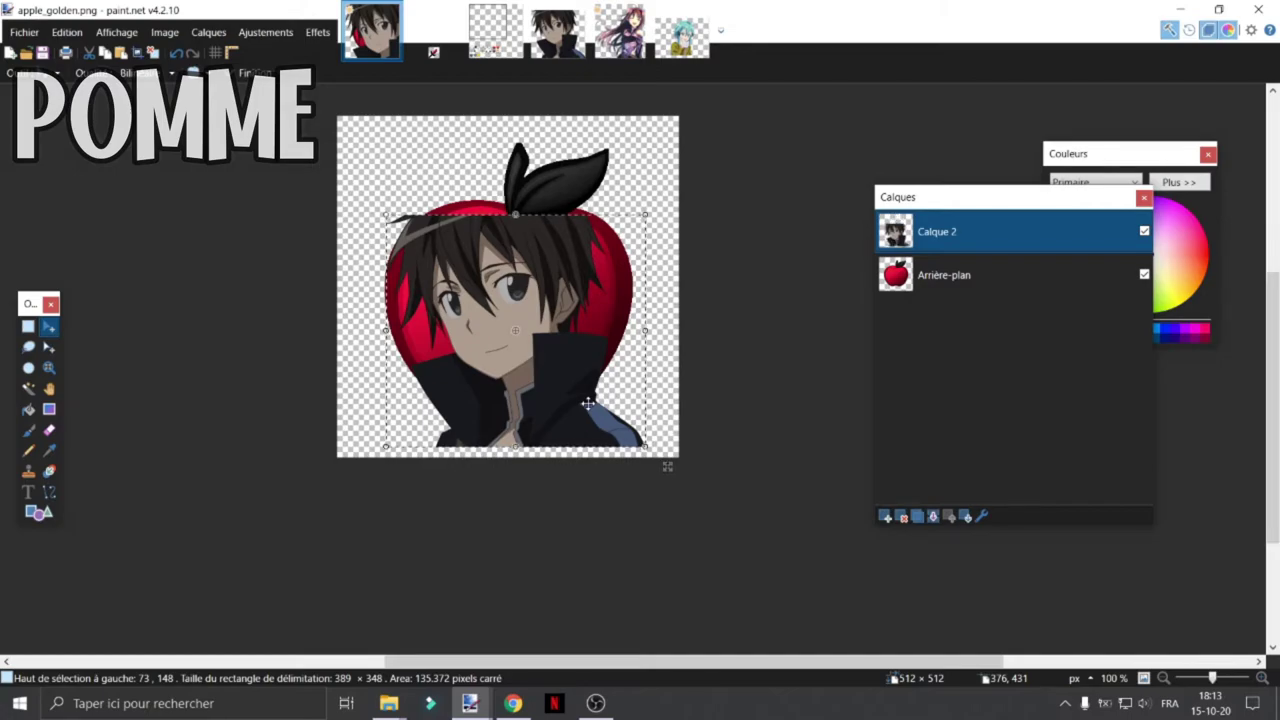
Select the whole apple, including its leaves, on the Arrière-plan layer with the Magic Wand at 69% tolerance
{"action": "left_click", "coordinate": [940, 278]}
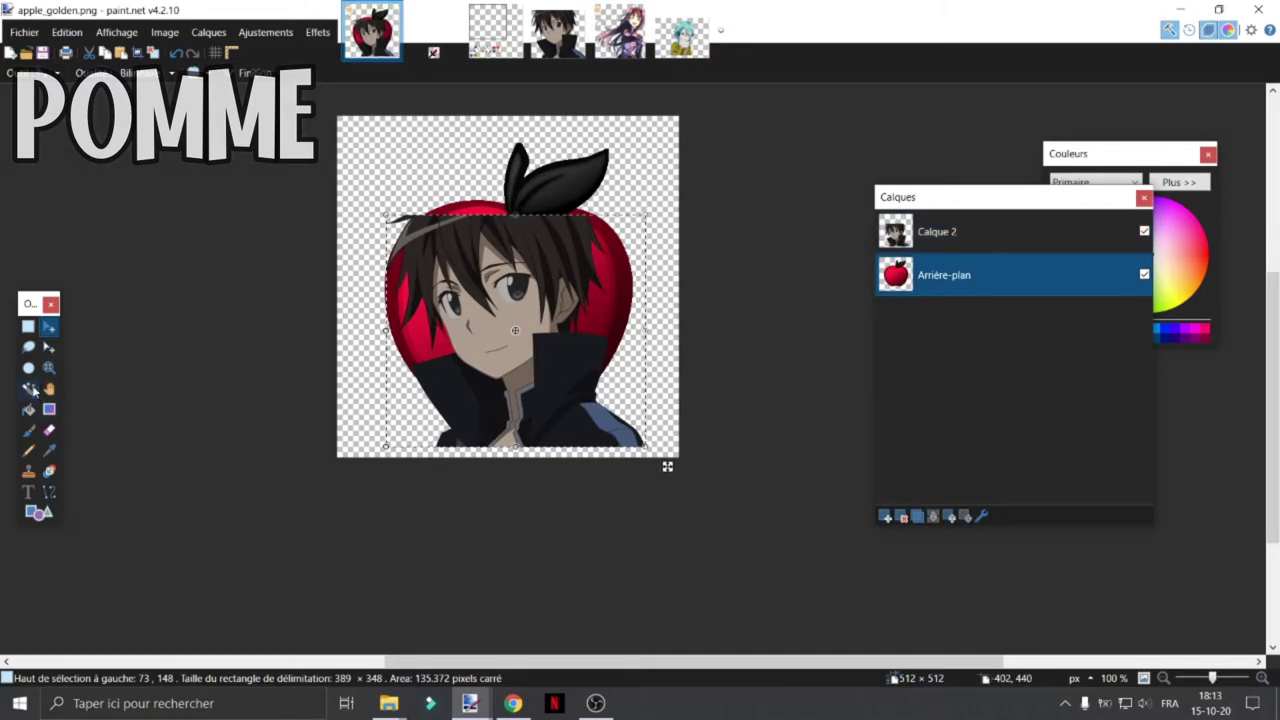
{"action": "left_click", "coordinate": [30, 389]}
{"action": "left_click", "coordinate": [512, 324]}
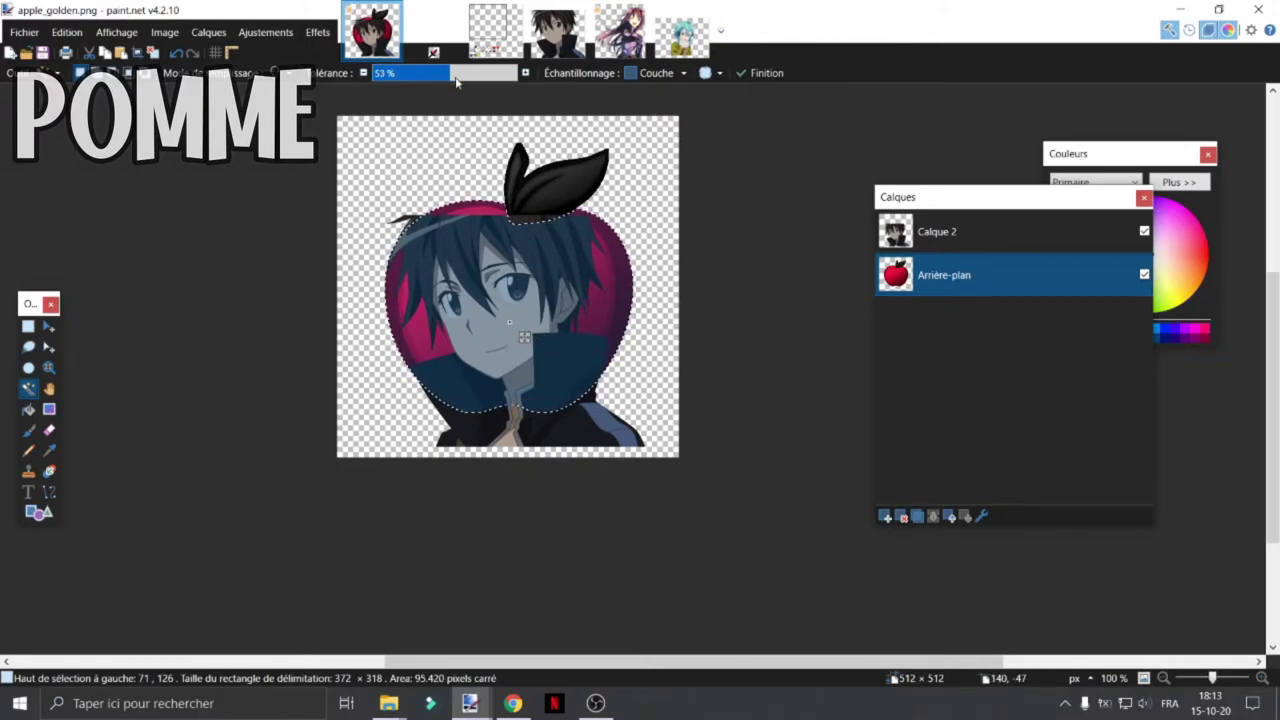
{"action": "left_click_drag", "start_coordinate": [452, 80], "coordinate": [473, 89]}
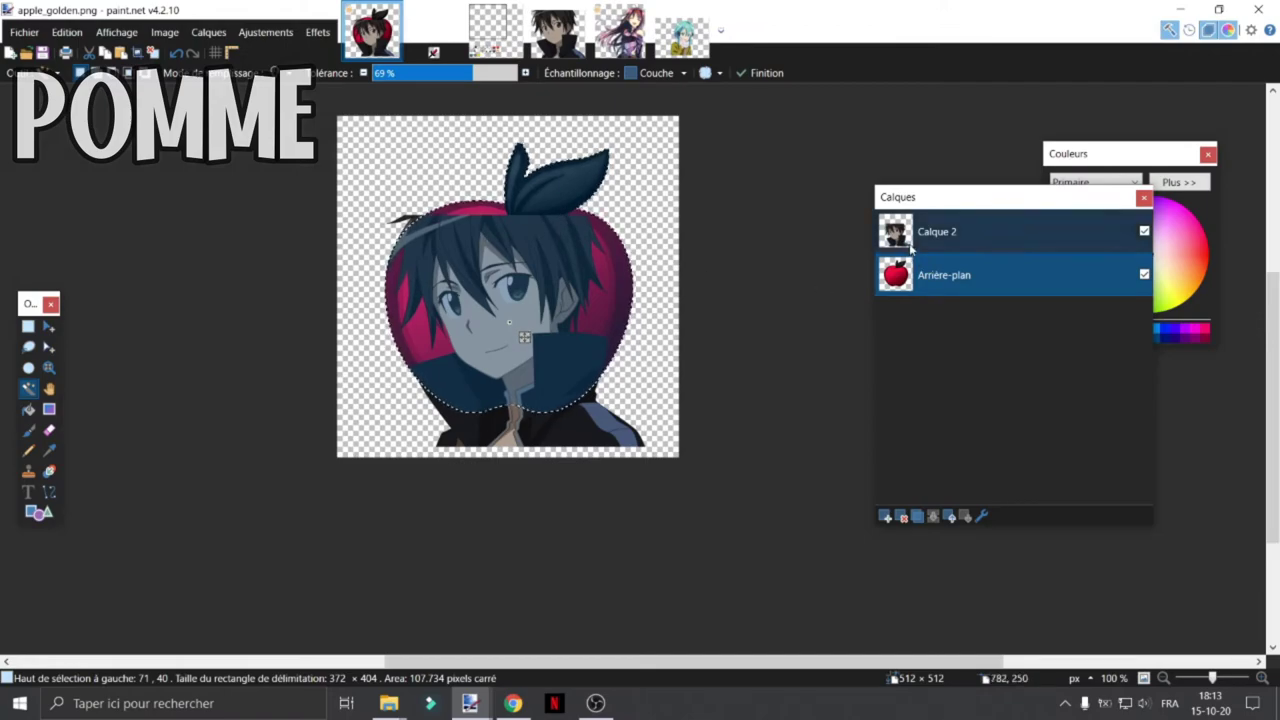
Copy the part of the portrait inside the apple outline onto a new layer and delete the original portrait layer, Calque 2
{"action": "left_click", "coordinate": [950, 236]}
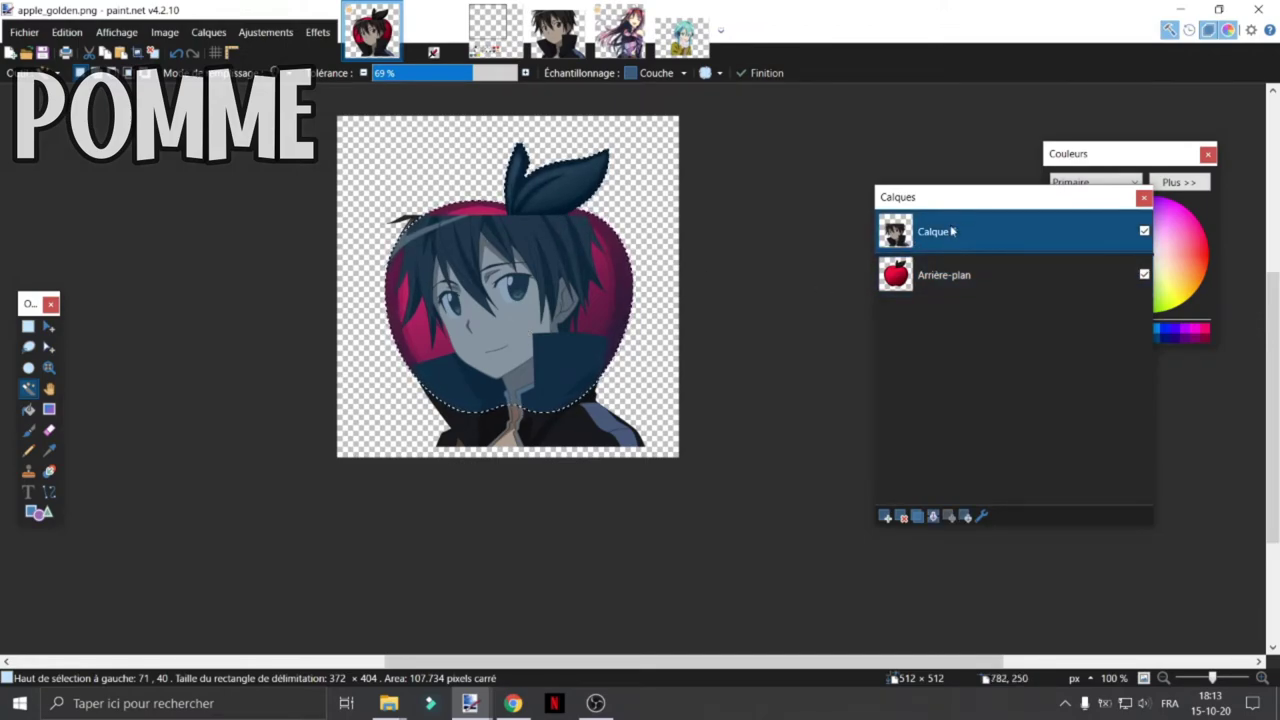
{"action": "left_click", "coordinate": [885, 516]}
{"action": "key", "text": "m"}
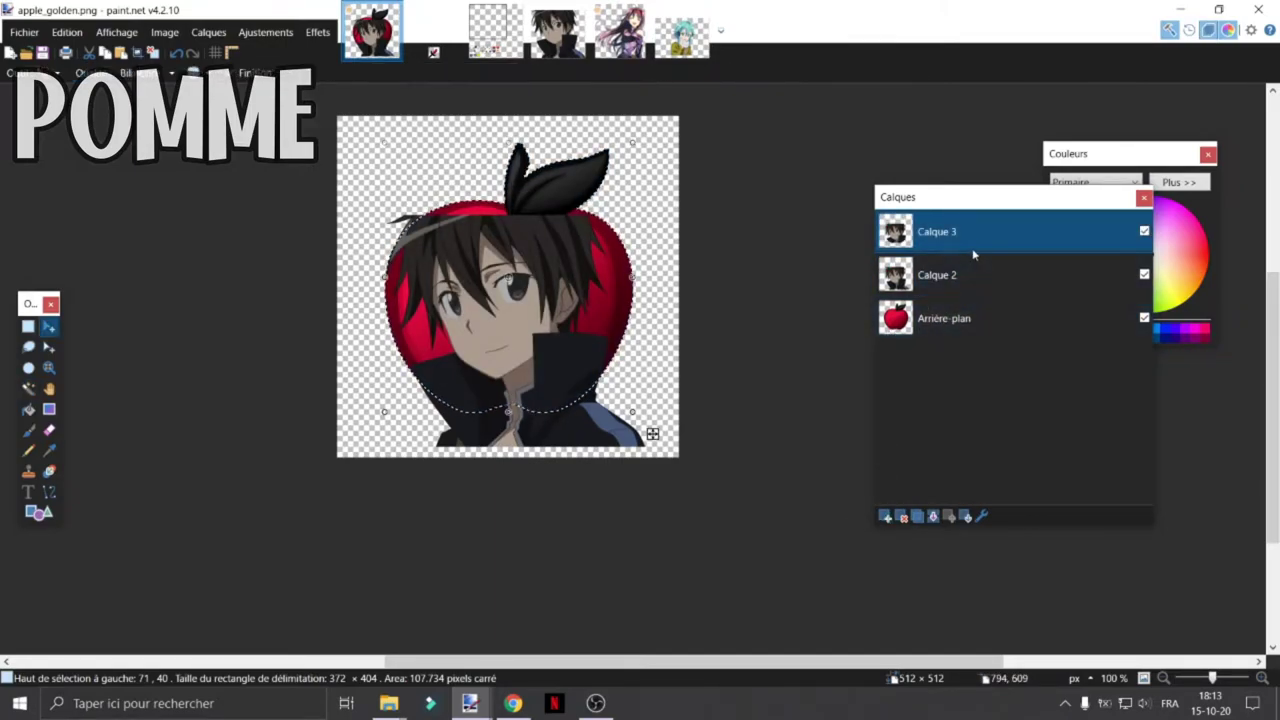
{"action": "left_click", "coordinate": [962, 276]}
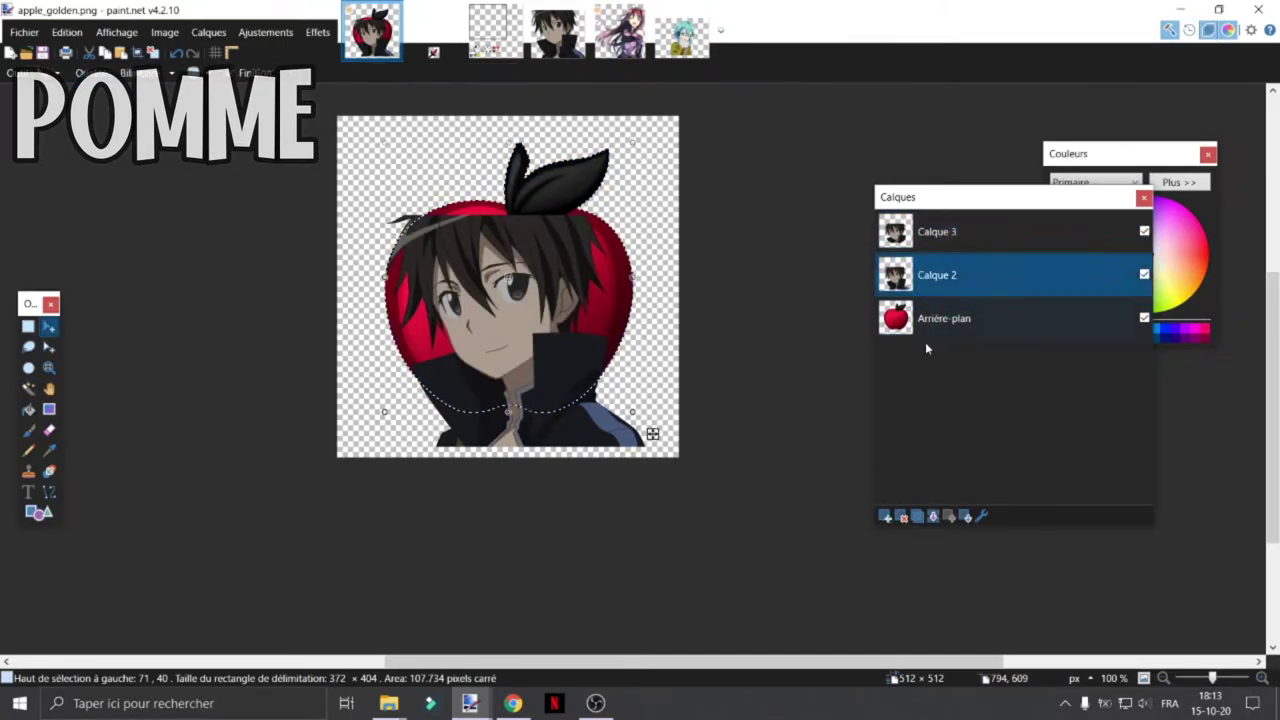
{"action": "left_click", "coordinate": [902, 517]}
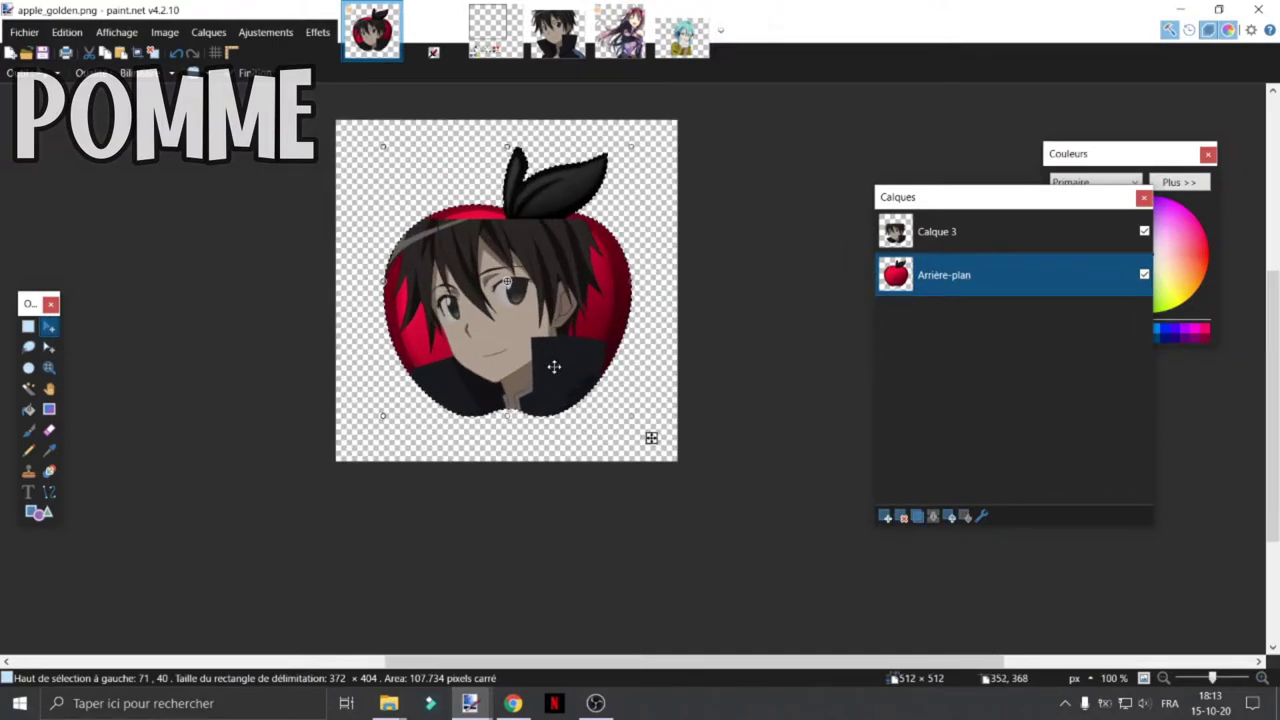
Fade the upper hair of the portrait on Calque 3 into the apple with a large soft Eraser
{"action": "scroll", "coordinate": [456, 342], "scroll_direction": "up", "scroll_amount": 2}
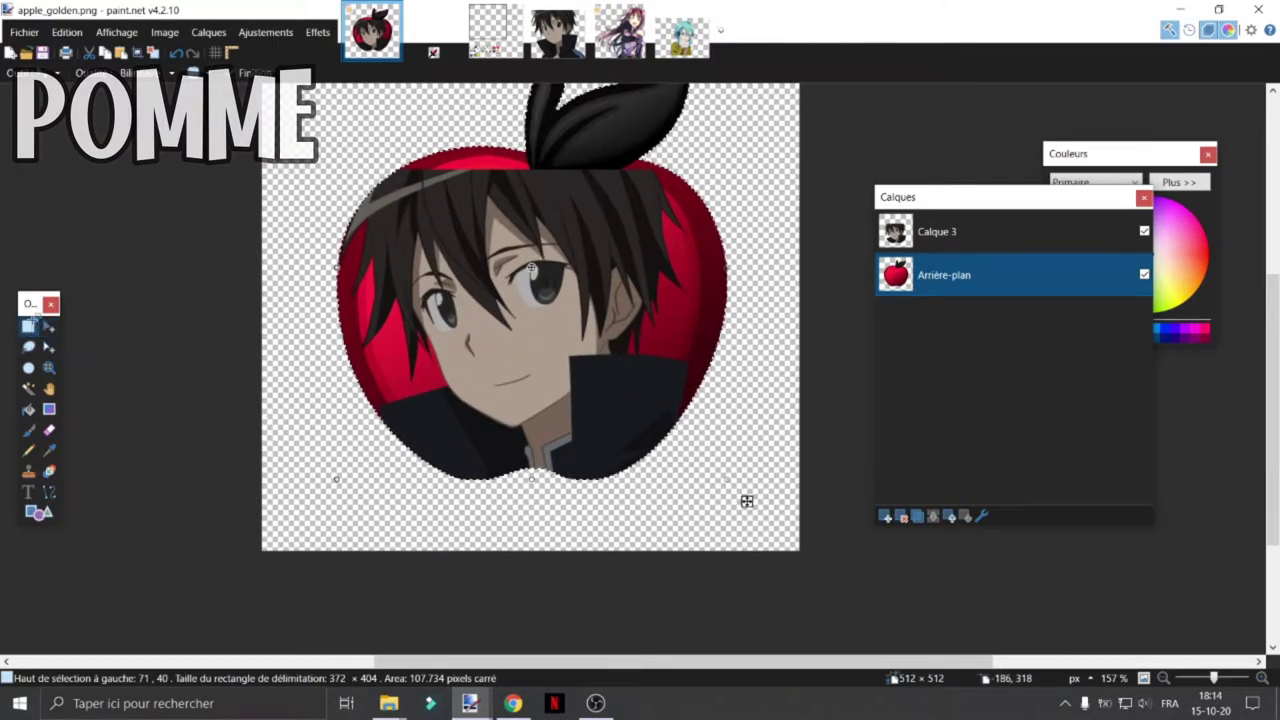
{"action": "scroll", "coordinate": [600, 400], "scroll_direction": "up", "scroll_amount": 2}
{"action": "left_click", "coordinate": [49, 430]}
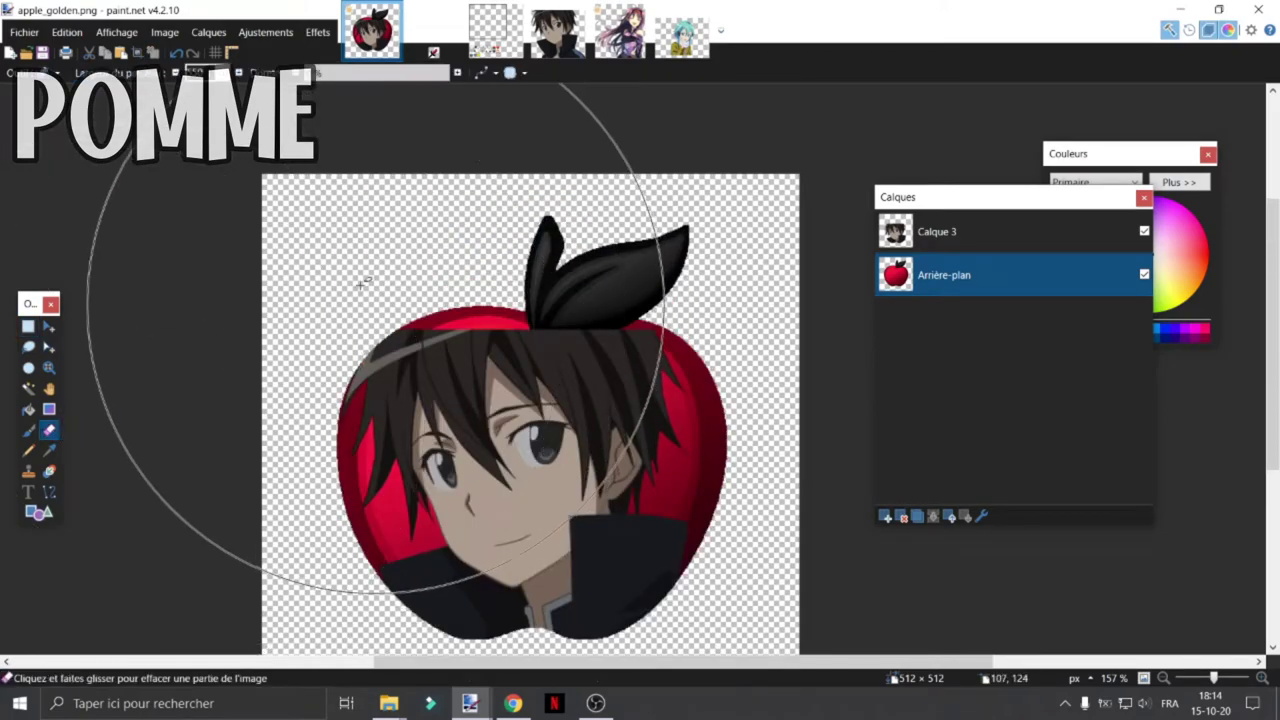
{"action": "scroll", "coordinate": [278, 263], "scroll_direction": "down", "scroll_amount": 2}
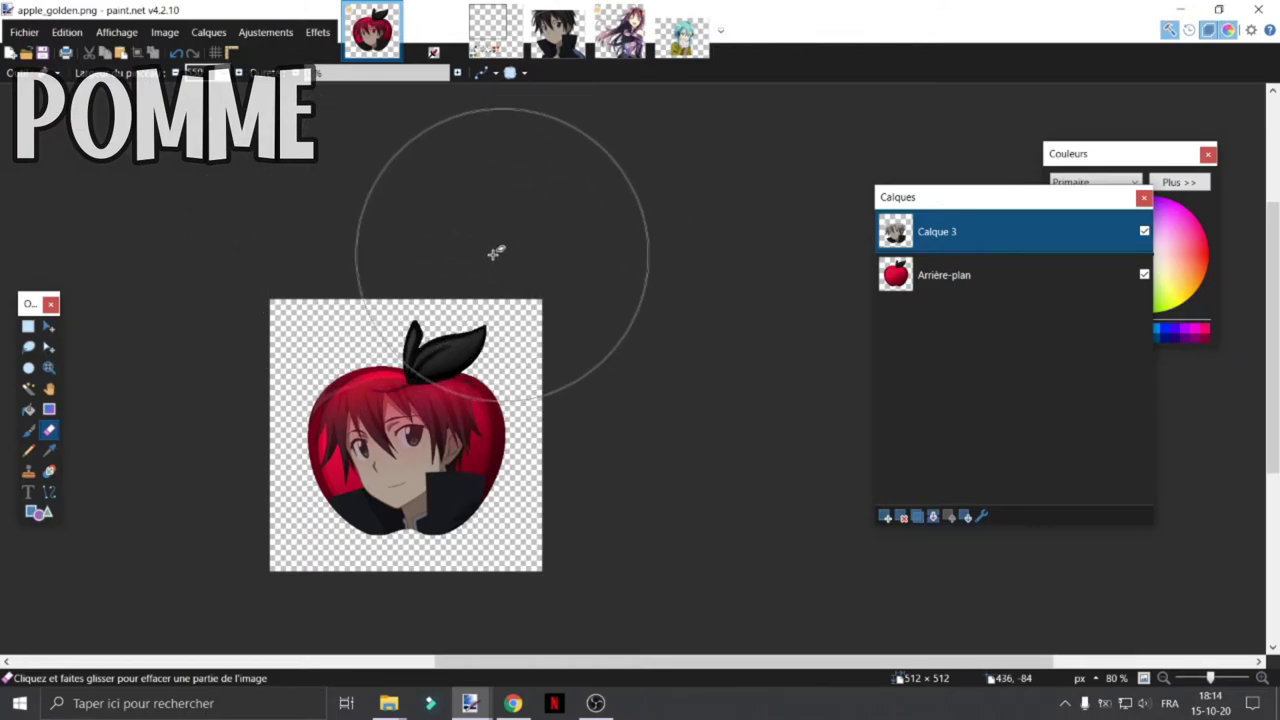
{"action": "scroll", "coordinate": [505, 340], "scroll_direction": "up", "scroll_amount": 1}
{"action": "scroll", "coordinate": [460, 320], "scroll_direction": "up", "scroll_amount": 3}
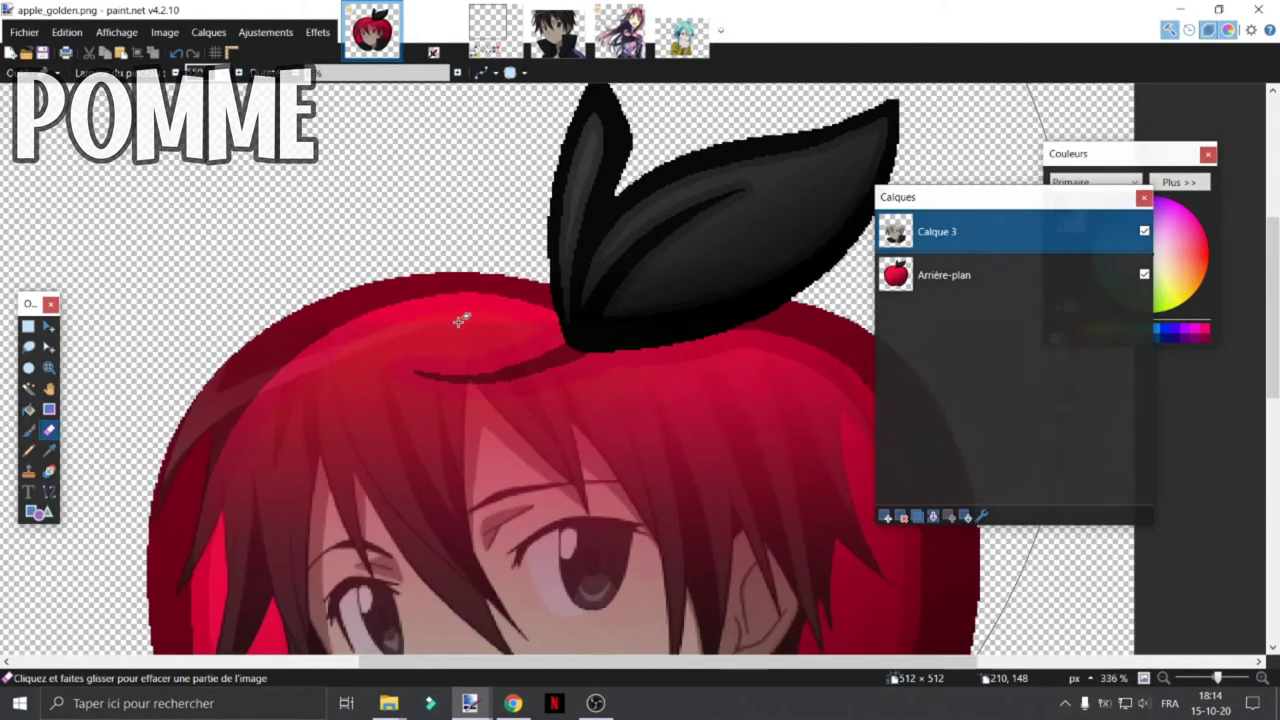
{"action": "scroll", "coordinate": [371, 323], "scroll_direction": "down", "scroll_amount": 3}
{"action": "scroll", "coordinate": [354, 320], "scroll_direction": "up", "scroll_amount": 3}
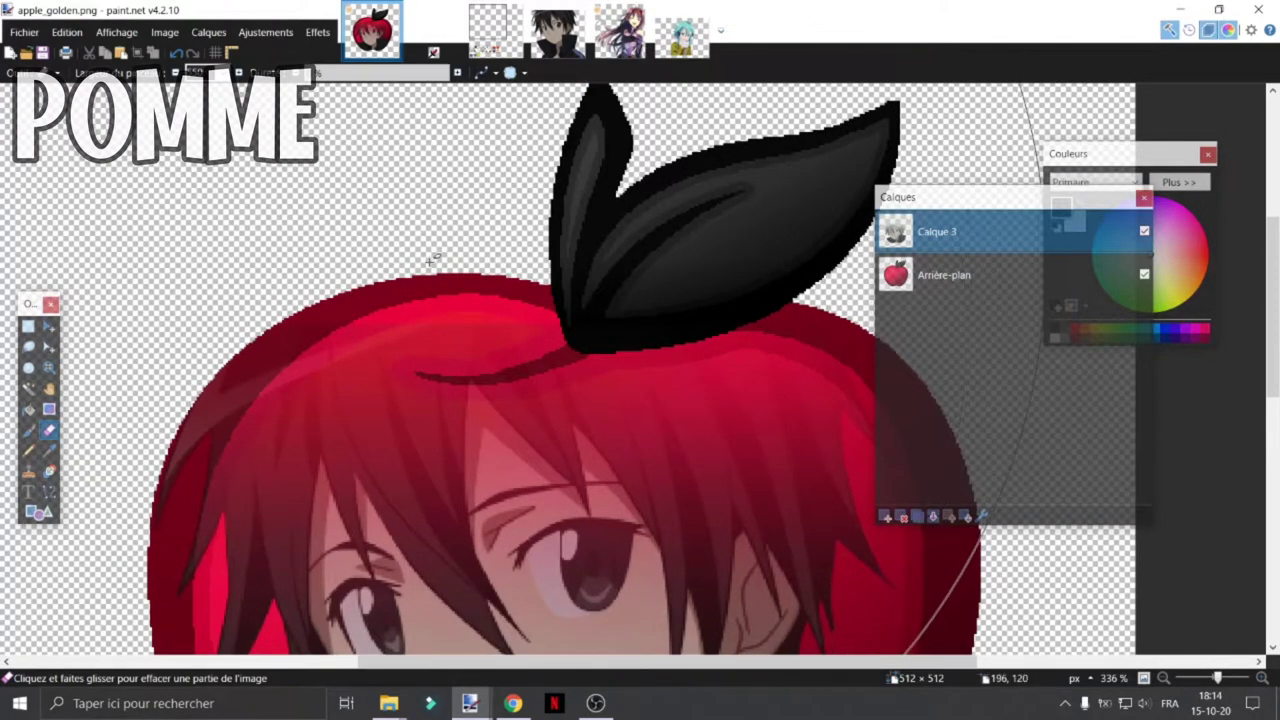
{"action": "scroll", "coordinate": [432, 260], "scroll_direction": "down", "scroll_amount": 4}
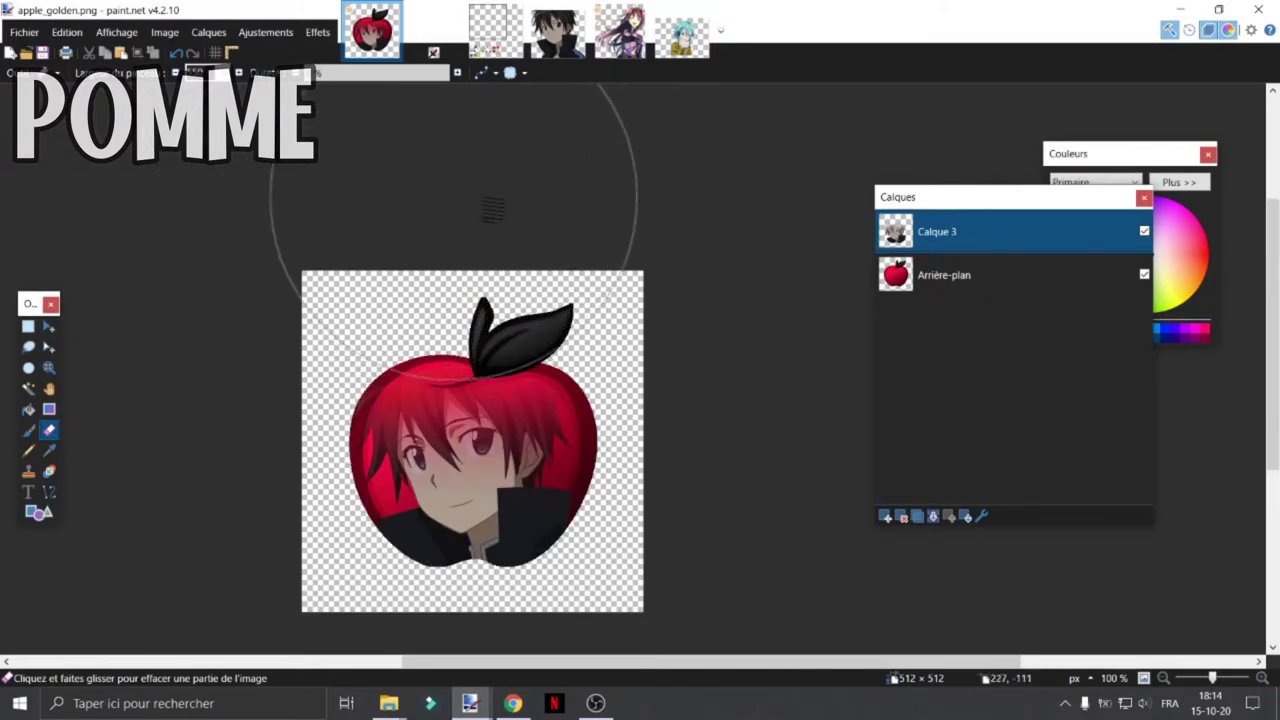
Set Calque 3 to the Multiplicatif blend mode with an opacity of 153
{"action": "double_click", "coordinate": [928, 236]}
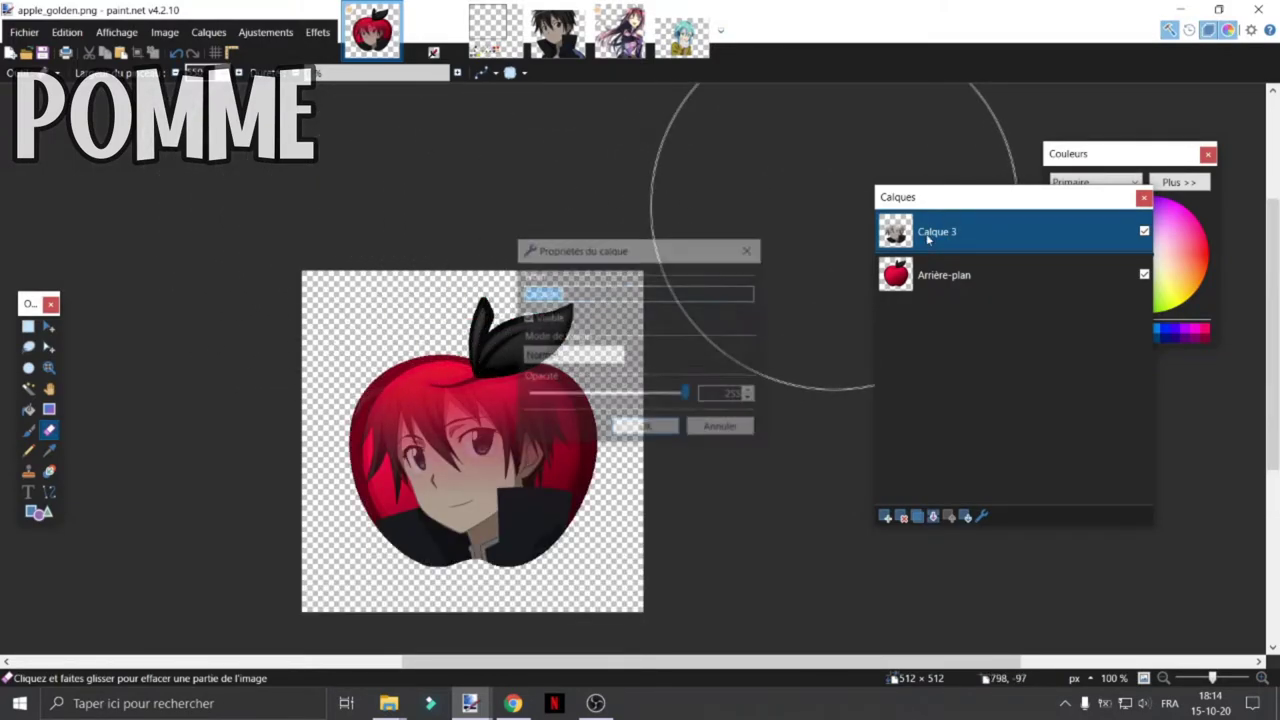
{"action": "left_click", "coordinate": [572, 355]}
{"action": "left_click", "coordinate": [572, 382]}
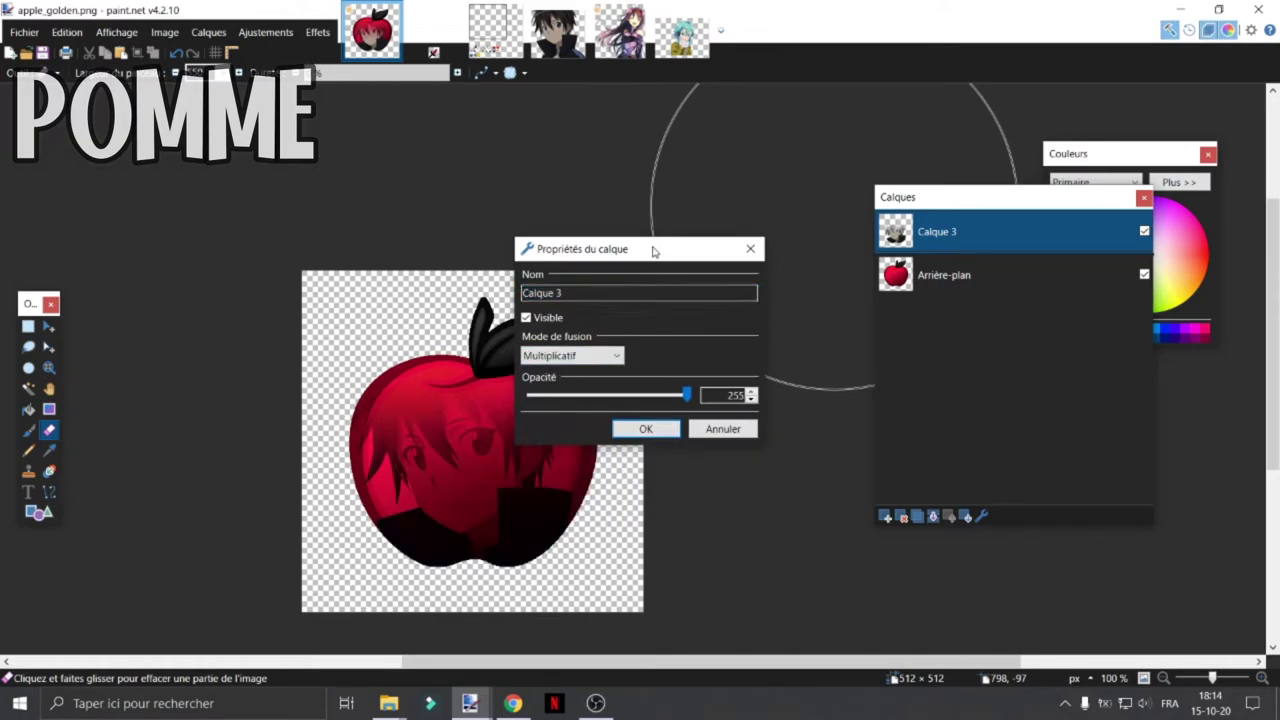
{"action": "left_click_drag", "start_coordinate": [653, 251], "coordinate": [924, 222]}
{"action": "left_click_drag", "start_coordinate": [905, 371], "coordinate": [892, 368]}
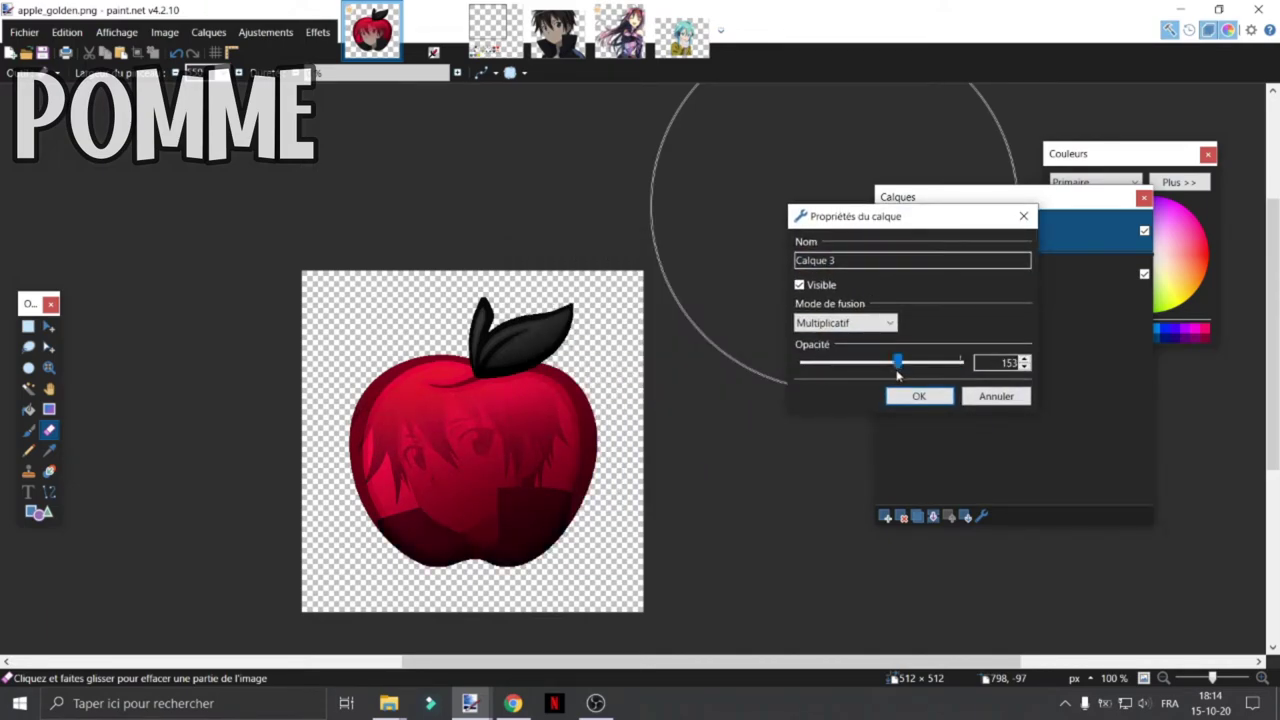
{"action": "left_click", "coordinate": [919, 396]}
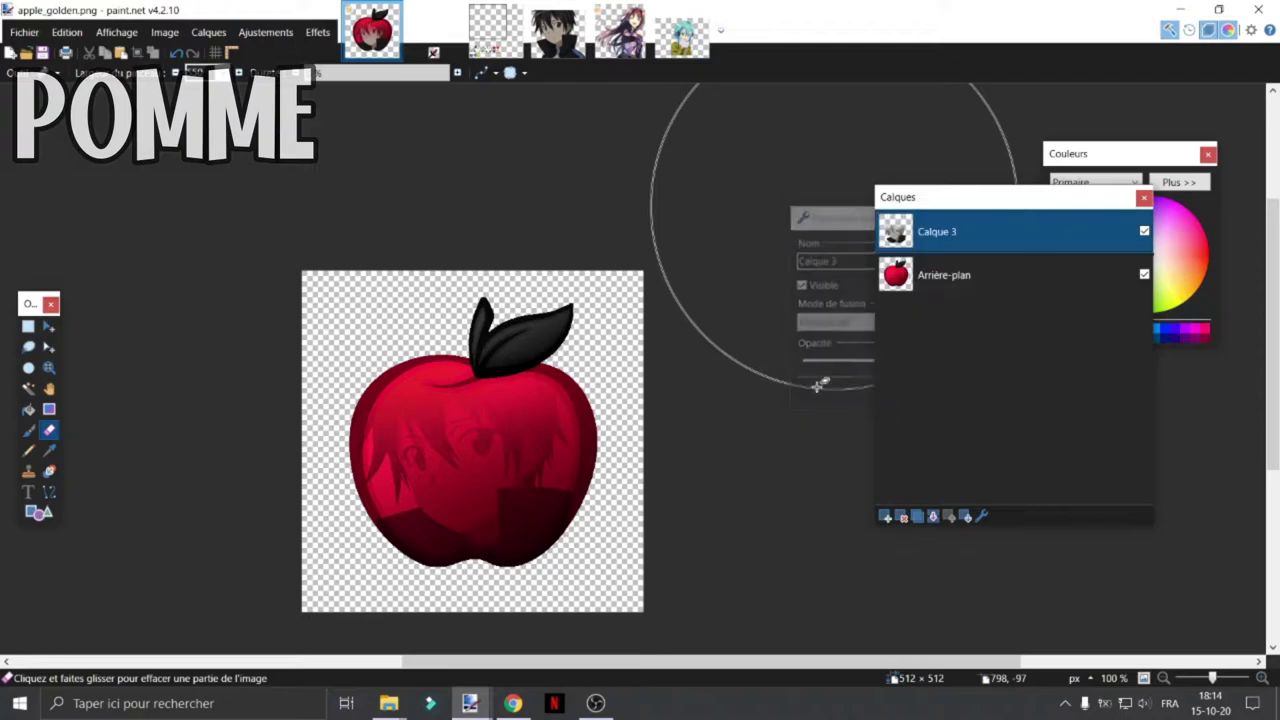
Merge the portrait layer down into the apple, save apple_golden.png with automatically detected colour depth, and close it
{"action": "left_click", "coordinate": [933, 516]}
{"action": "key", "text": "ctrl+s"}
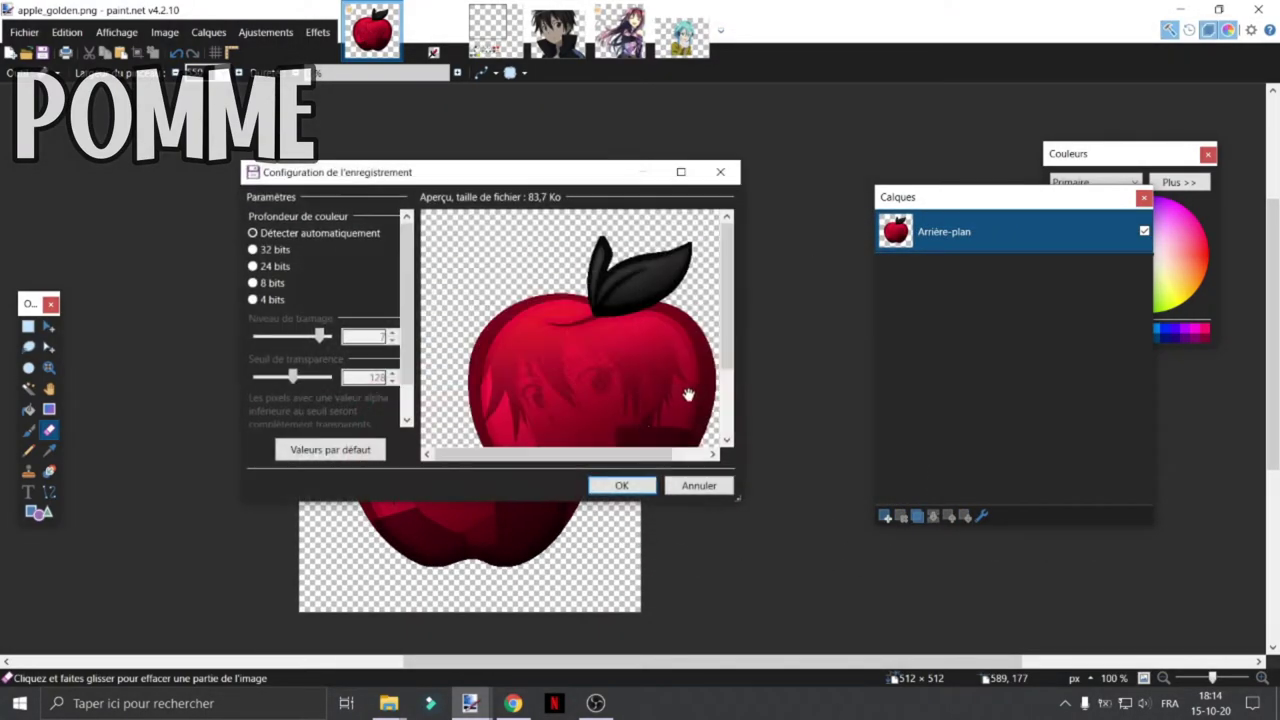
{"action": "left_click", "coordinate": [621, 485]}
{"action": "scroll", "coordinate": [490, 330], "scroll_direction": "down", "scroll_amount": 1}
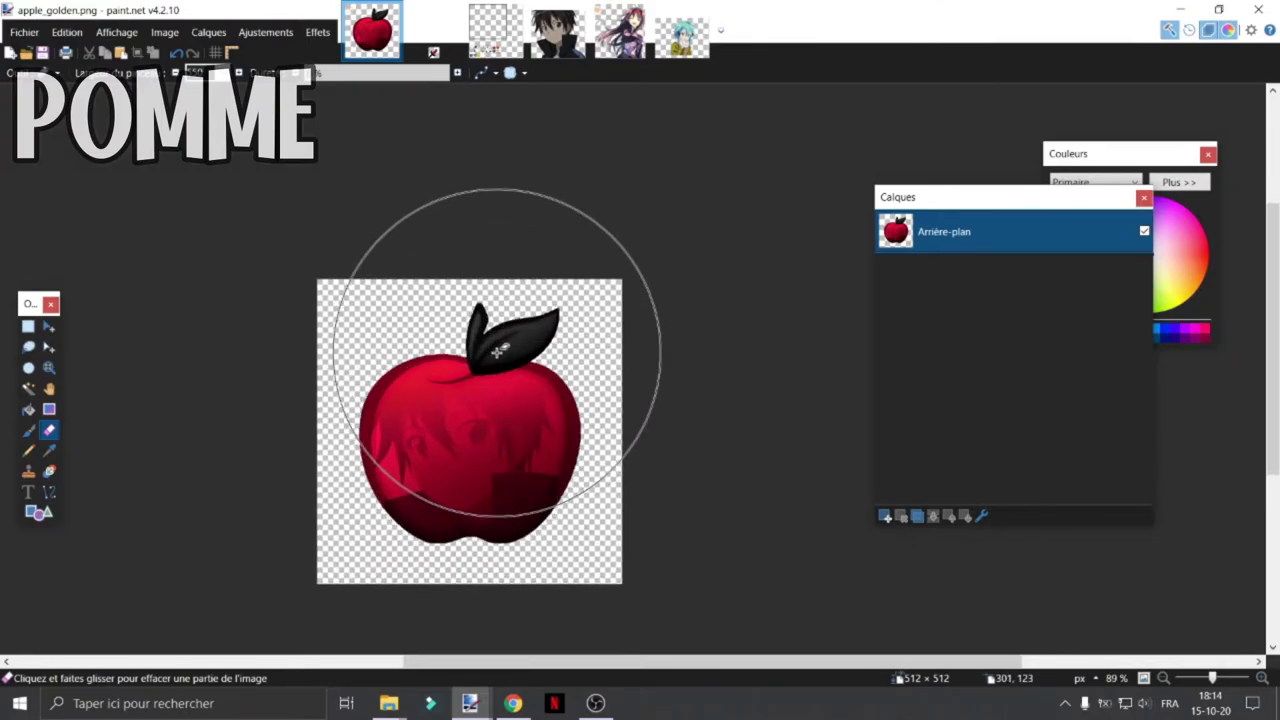
{"action": "left_click", "coordinate": [392, 11]}
Close the black-haired boy's portrait and return to diamond_sword.png
{"action": "scroll", "coordinate": [623, 360], "scroll_direction": "down", "scroll_amount": 2}
{"action": "scroll", "coordinate": [657, 372], "scroll_direction": "up", "scroll_amount": 2}
{"action": "scroll", "coordinate": [648, 373], "scroll_direction": "down", "scroll_amount": 2}
{"action": "scroll", "coordinate": [650, 372], "scroll_direction": "up", "scroll_amount": 2}
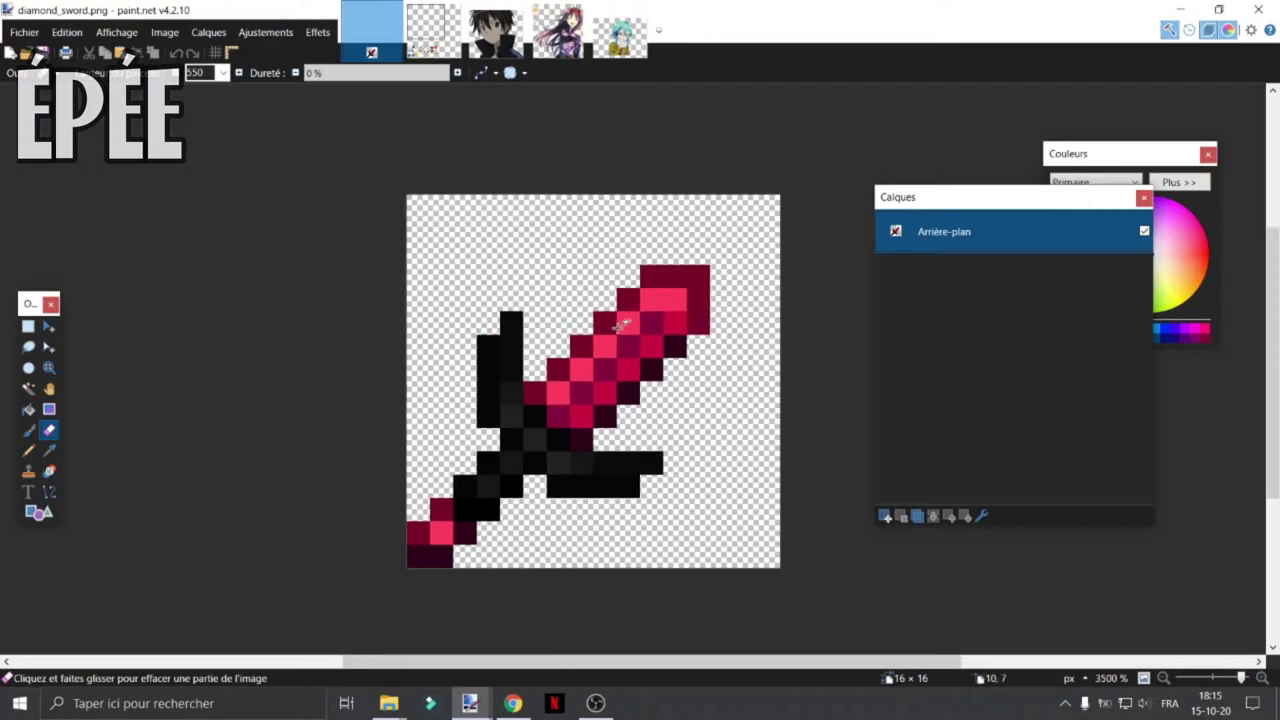
{"action": "left_click", "coordinate": [497, 43]}
{"action": "left_click", "coordinate": [516, 11]}
{"action": "left_click", "coordinate": [372, 30]}
Examine the blade, guard and handle pixels of diamond_sword.png alongside the image of the smiling purple-haired girl
{"action": "scroll", "coordinate": [640, 373], "scroll_direction": "down", "scroll_amount": 4}
{"action": "scroll", "coordinate": [650, 376], "scroll_direction": "up", "scroll_amount": 4}
{"action": "scroll", "coordinate": [520, 386], "scroll_direction": "down", "scroll_amount": 1}
{"action": "scroll", "coordinate": [440, 354], "scroll_direction": "down", "scroll_amount": 2}
{"action": "scroll", "coordinate": [426, 343], "scroll_direction": "up", "scroll_amount": 5}
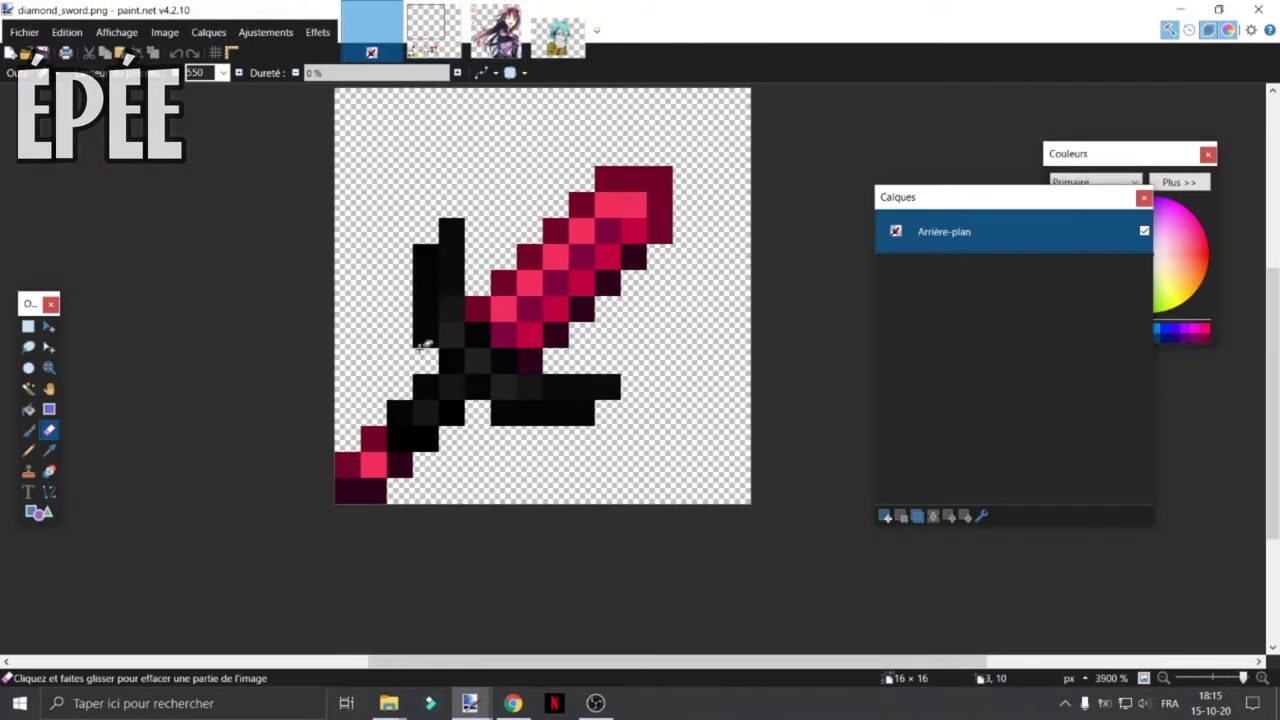
{"action": "left_click", "coordinate": [496, 28]}
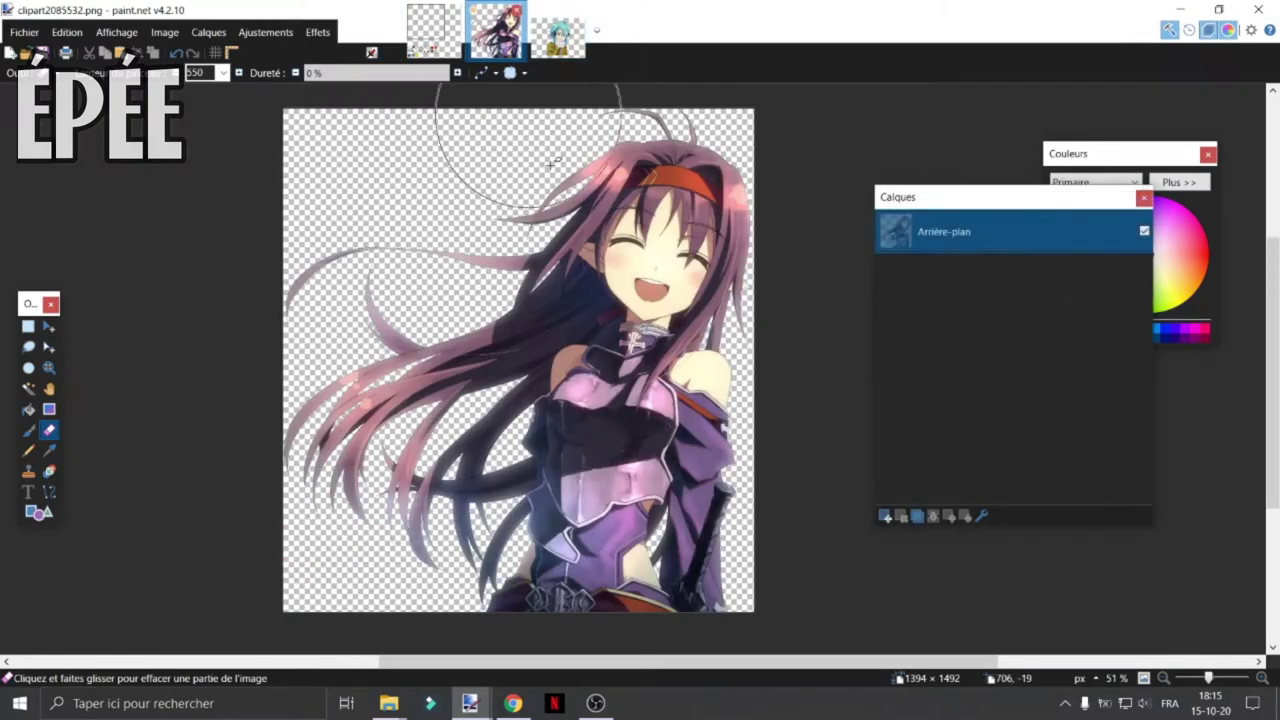
{"action": "left_click", "coordinate": [390, 40]}
{"action": "scroll", "coordinate": [586, 286], "scroll_direction": "down", "scroll_amount": 1}
{"action": "scroll", "coordinate": [663, 277], "scroll_direction": "up", "scroll_amount": 1}
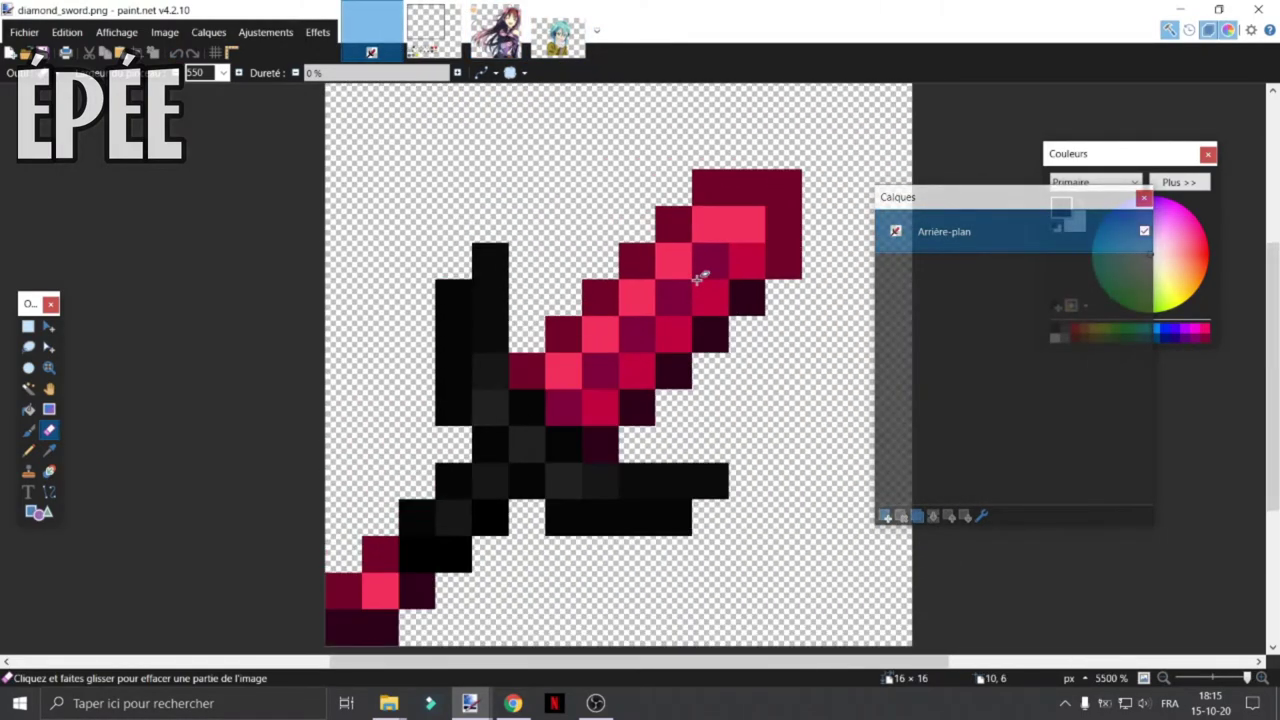
{"action": "scroll", "coordinate": [700, 277], "scroll_direction": "down", "scroll_amount": 2}
{"action": "scroll", "coordinate": [700, 277], "scroll_direction": "up", "scroll_amount": 1}
{"action": "scroll", "coordinate": [750, 278], "scroll_direction": "down", "scroll_amount": 3}
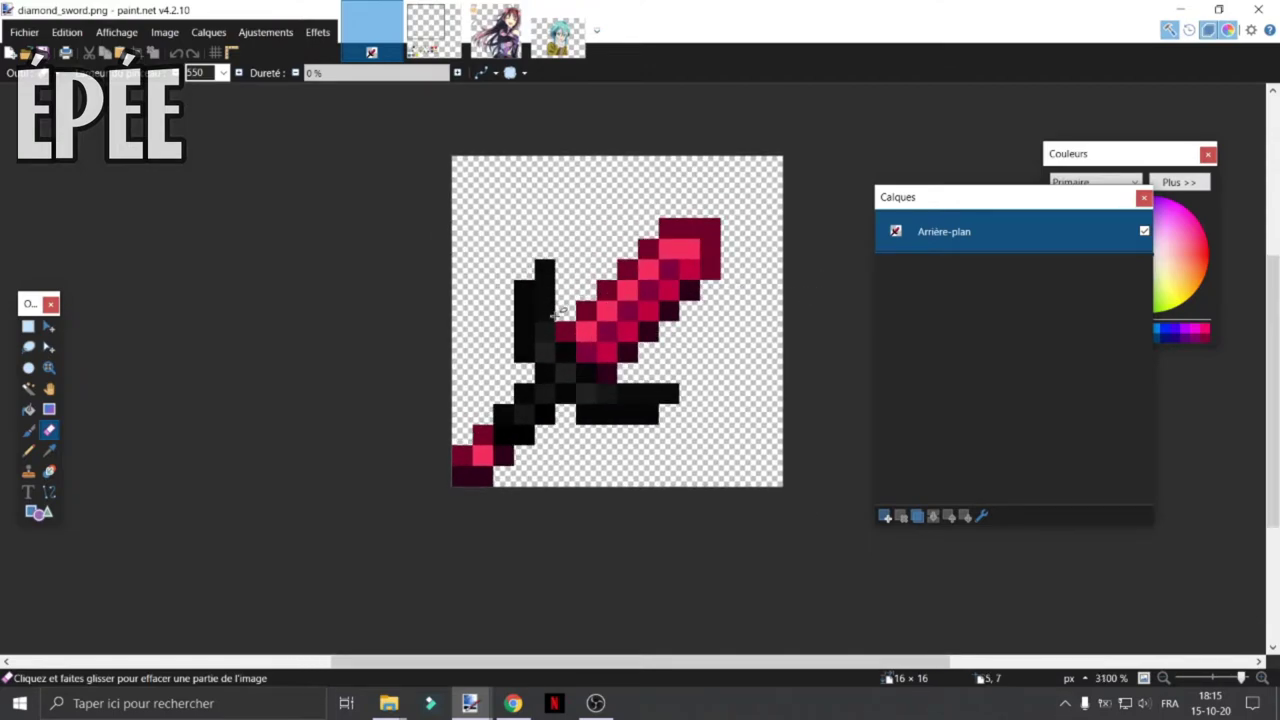
{"action": "left_click", "coordinate": [165, 34]}
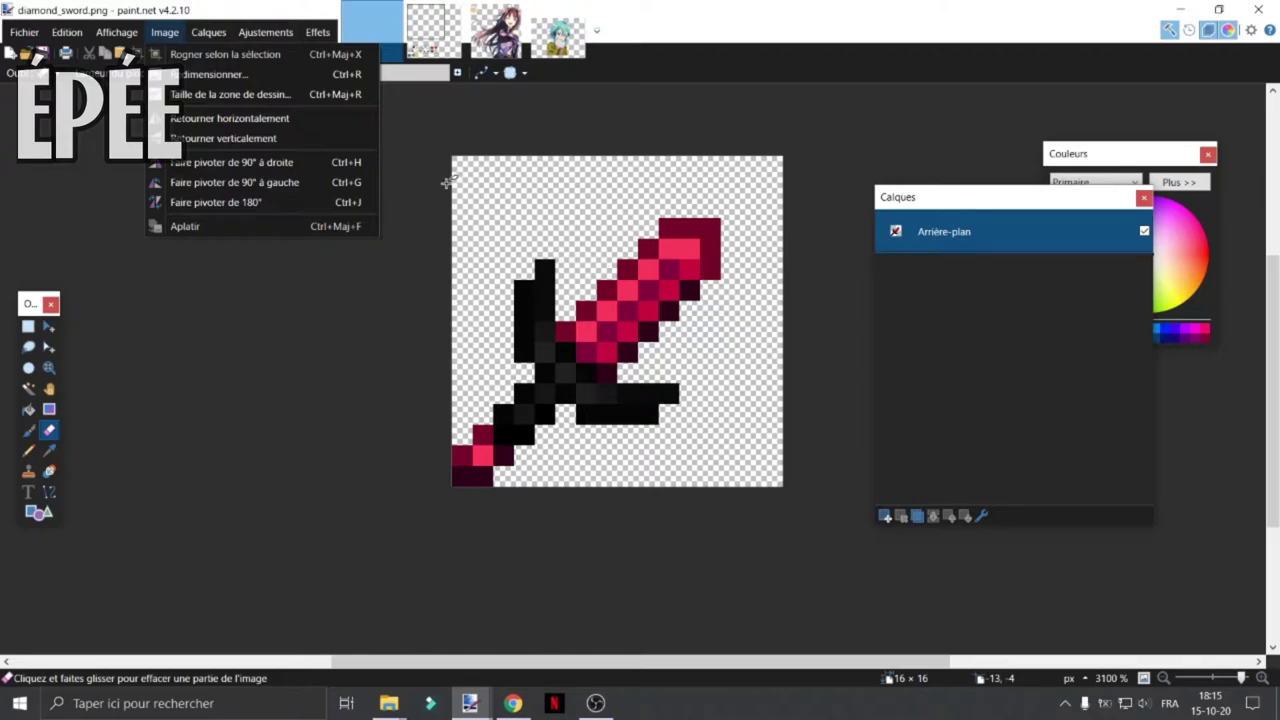
{"action": "left_click", "coordinate": [497, 30]}
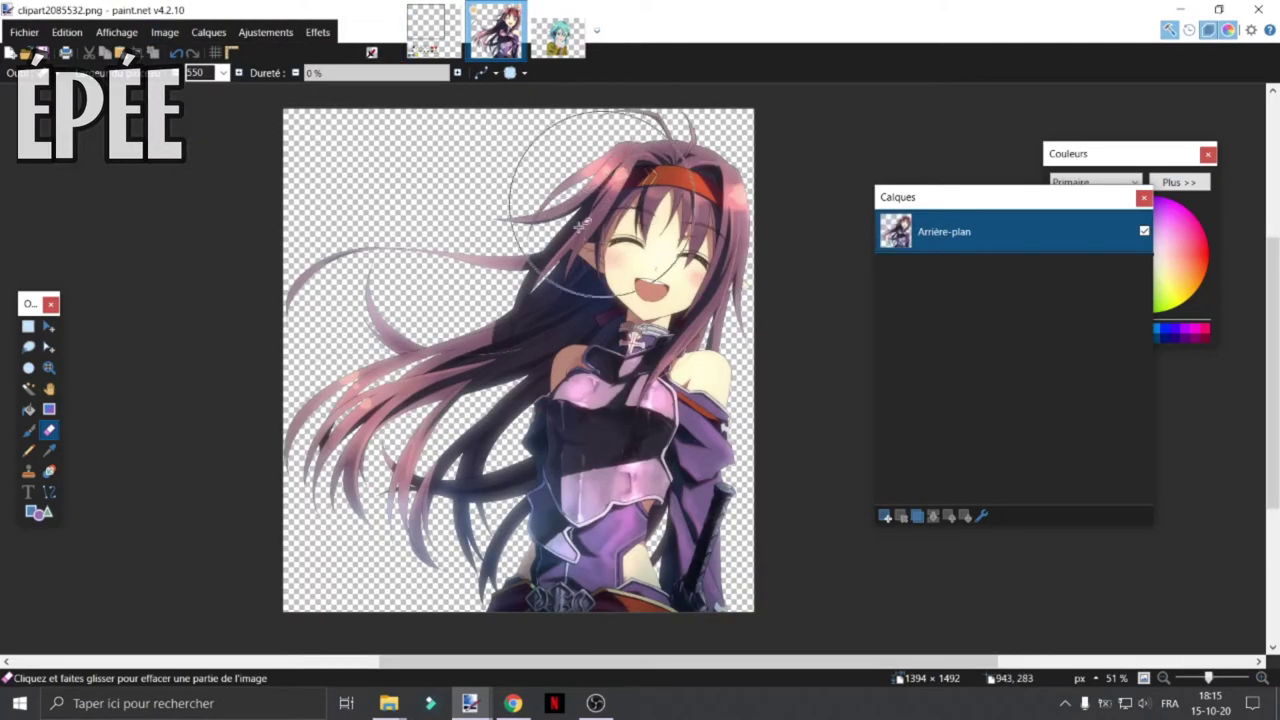
{"action": "left_click", "coordinate": [440, 34]}
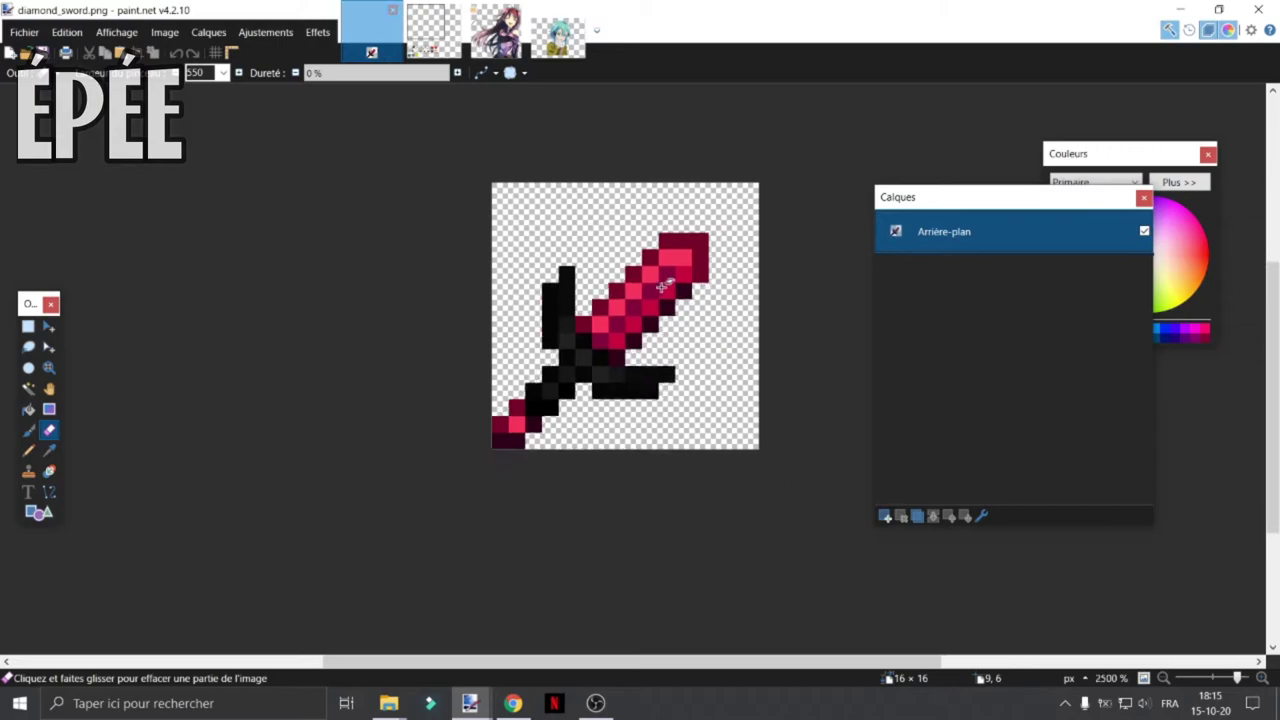
Try to resize diamond_sword.png to 512 × 512 pixels with best-quality resampling and inspect the sword's edges
{"action": "scroll", "coordinate": [773, 287], "scroll_direction": "up", "scroll_amount": 1}
{"action": "left_click", "coordinate": [165, 32]}
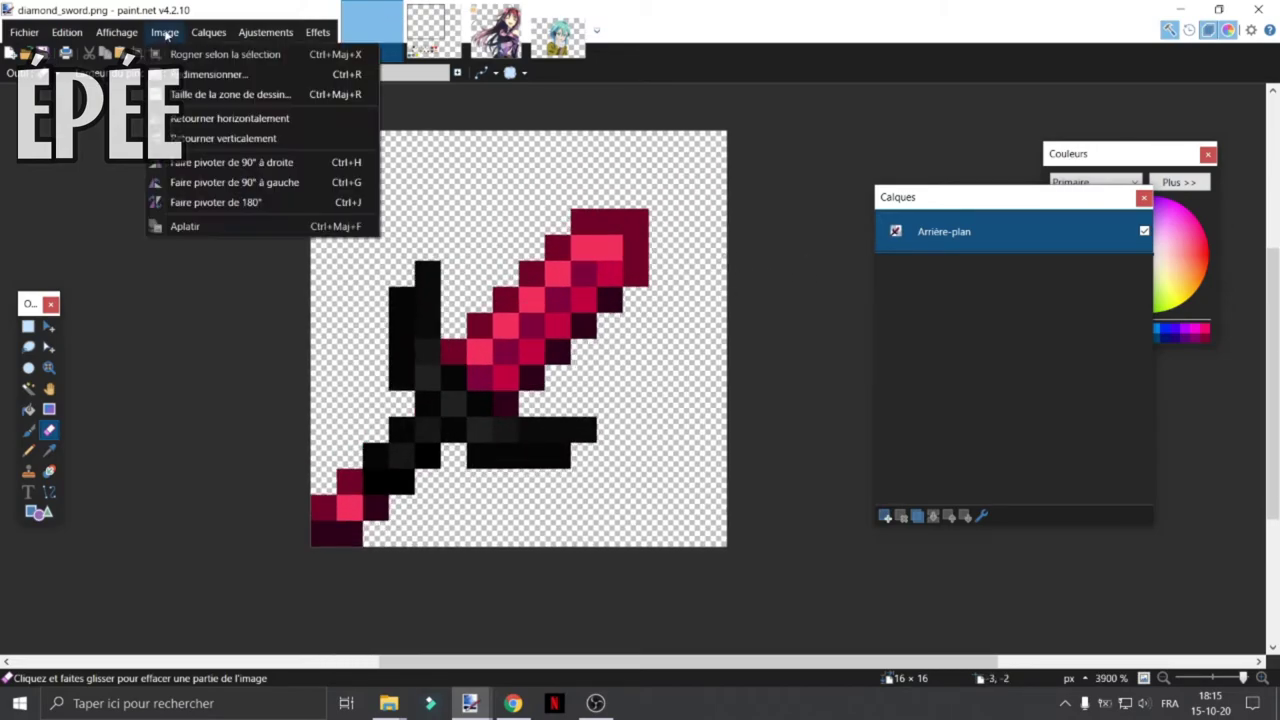
{"action": "left_click", "coordinate": [200, 74]}
{"action": "left_click_drag", "start_coordinate": [640, 183], "coordinate": [837, 179]}
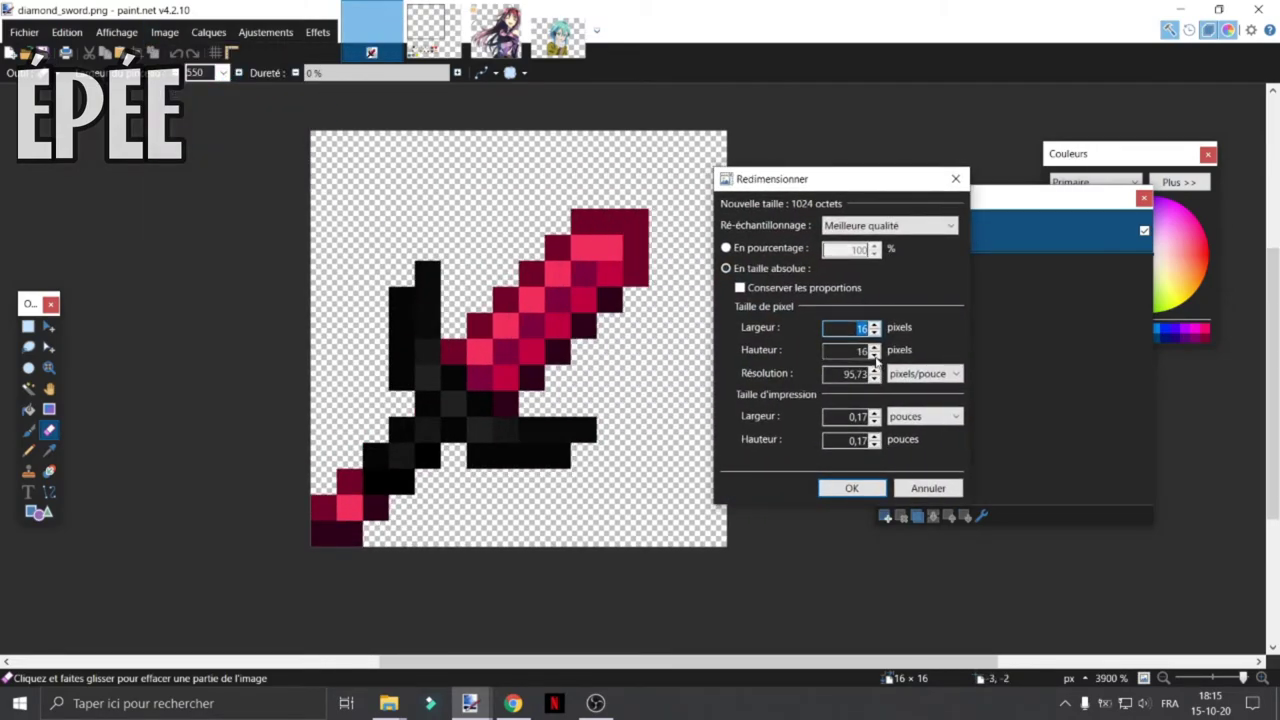
{"action": "type", "text": "512"}
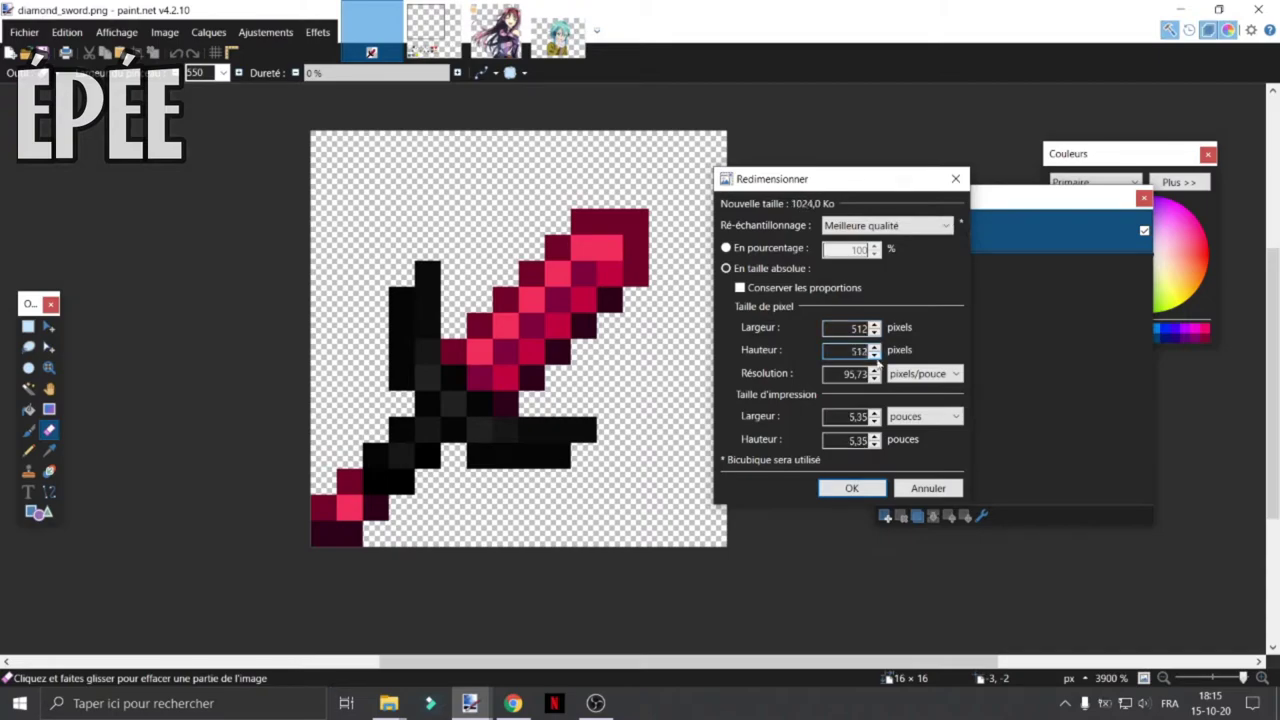
{"action": "left_click", "coordinate": [851, 488]}
{"action": "scroll", "coordinate": [640, 370], "scroll_direction": "down", "scroll_amount": 10}
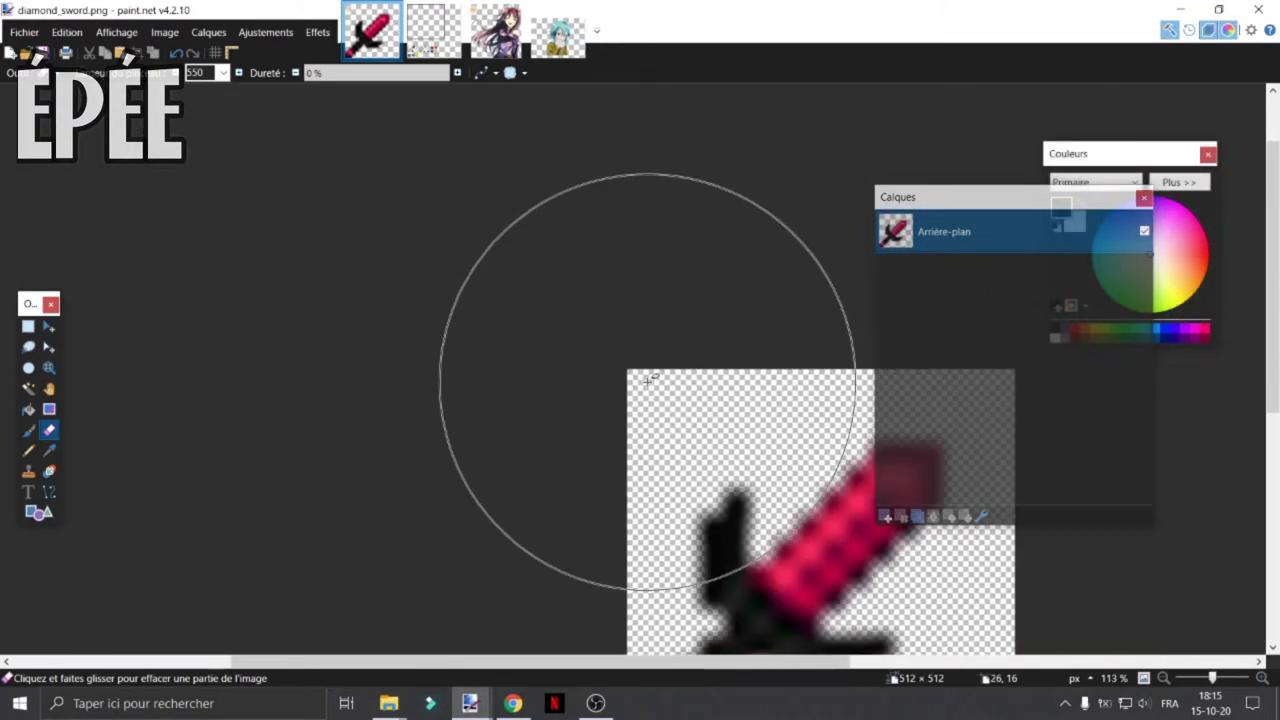
{"action": "scroll", "coordinate": [648, 378], "scroll_direction": "down", "scroll_amount": 2}
{"action": "scroll", "coordinate": [700, 420], "scroll_direction": "up", "scroll_amount": 4}
{"action": "scroll", "coordinate": [566, 354], "scroll_direction": "down", "scroll_amount": 4}
{"action": "scroll", "coordinate": [617, 366], "scroll_direction": "up", "scroll_amount": 3}
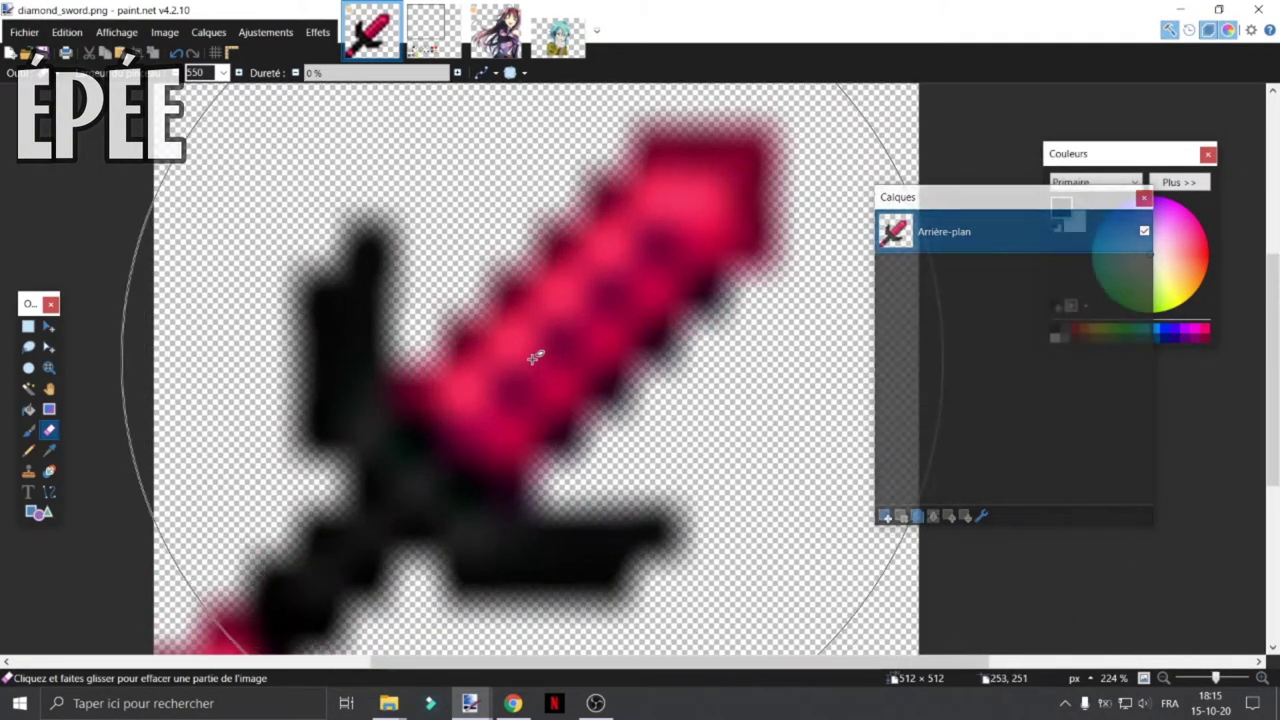
Undo the resize of diamond_sword.png
{"action": "key", "text": "ctrl+z"}
{"action": "scroll", "coordinate": [337, 274], "scroll_direction": "up", "scroll_amount": 10}
{"action": "left_click_drag", "start_coordinate": [747, 662], "coordinate": [612, 640]}
{"action": "scroll", "coordinate": [590, 520], "scroll_direction": "up", "scroll_amount": 1}
{"action": "scroll", "coordinate": [503, 262], "scroll_direction": "up", "scroll_amount": 4}
{"action": "scroll", "coordinate": [503, 258], "scroll_direction": "up", "scroll_amount": 1}
{"action": "scroll", "coordinate": [523, 271], "scroll_direction": "down", "scroll_amount": 2}
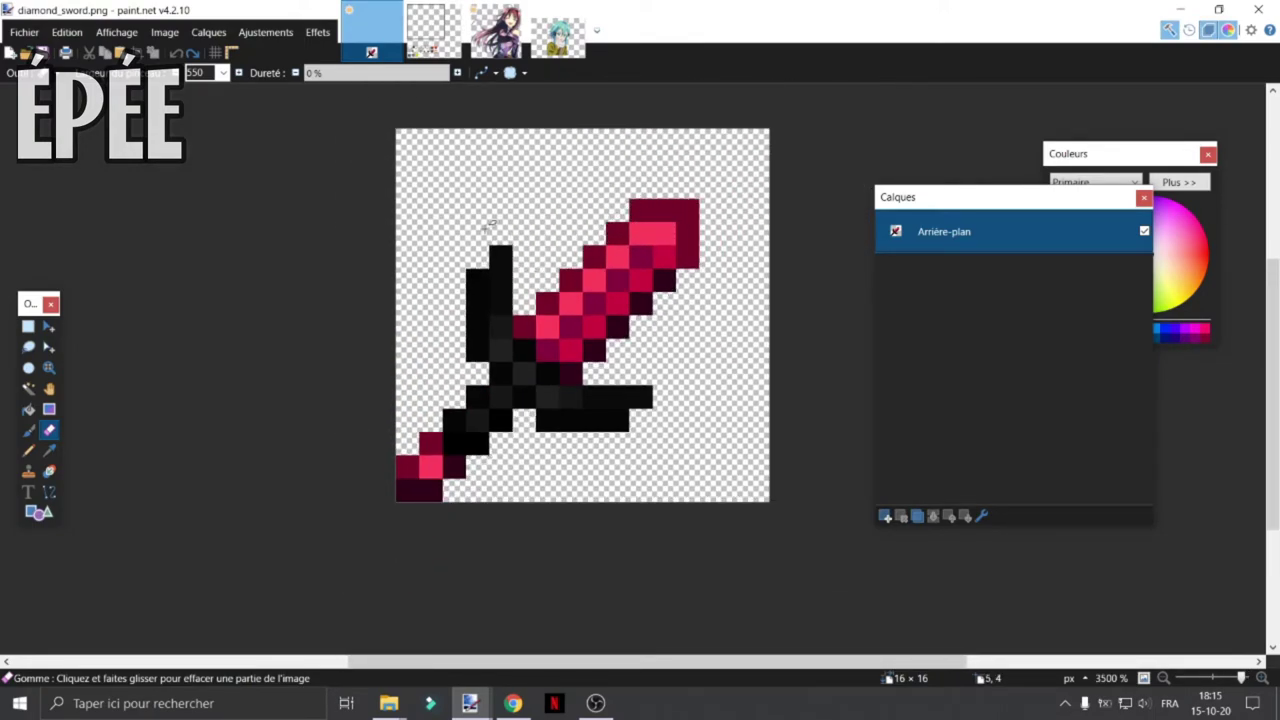
Switch to the Windows calculator, divide 512 by 16, and return to paint.net
{"action": "left_click", "coordinate": [181, 700]}
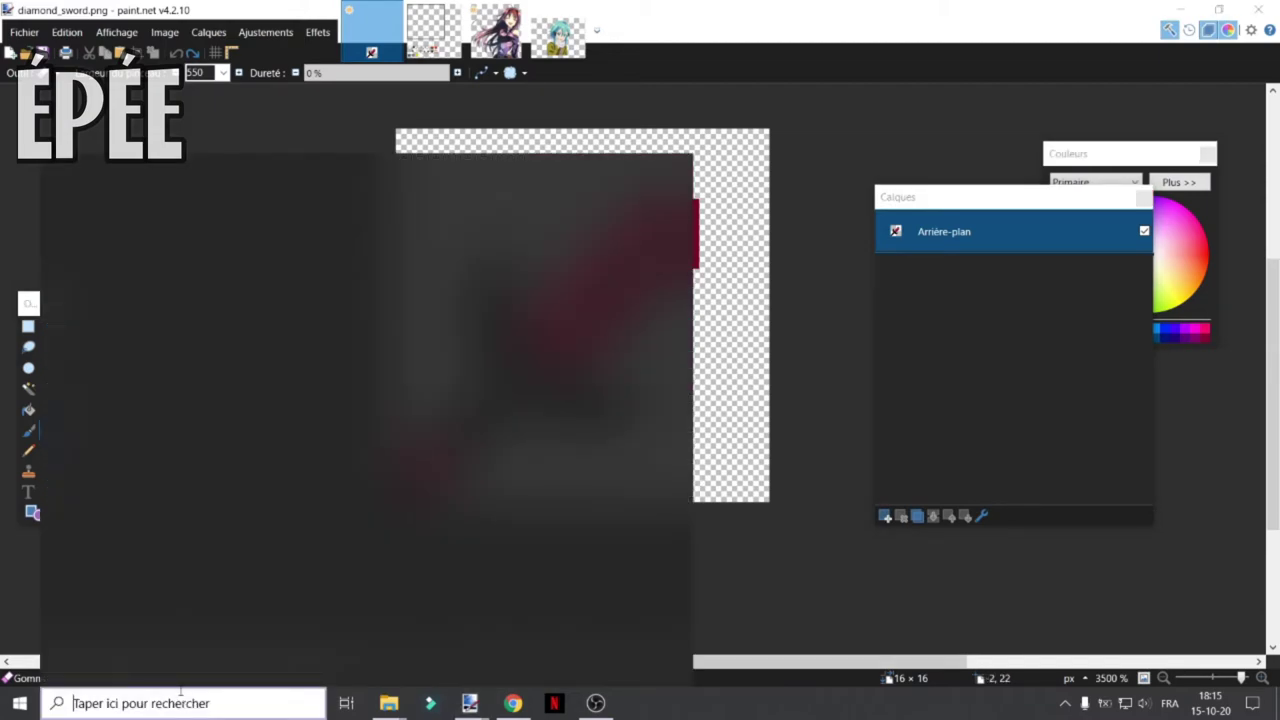
{"action": "type", "text": "cal"}
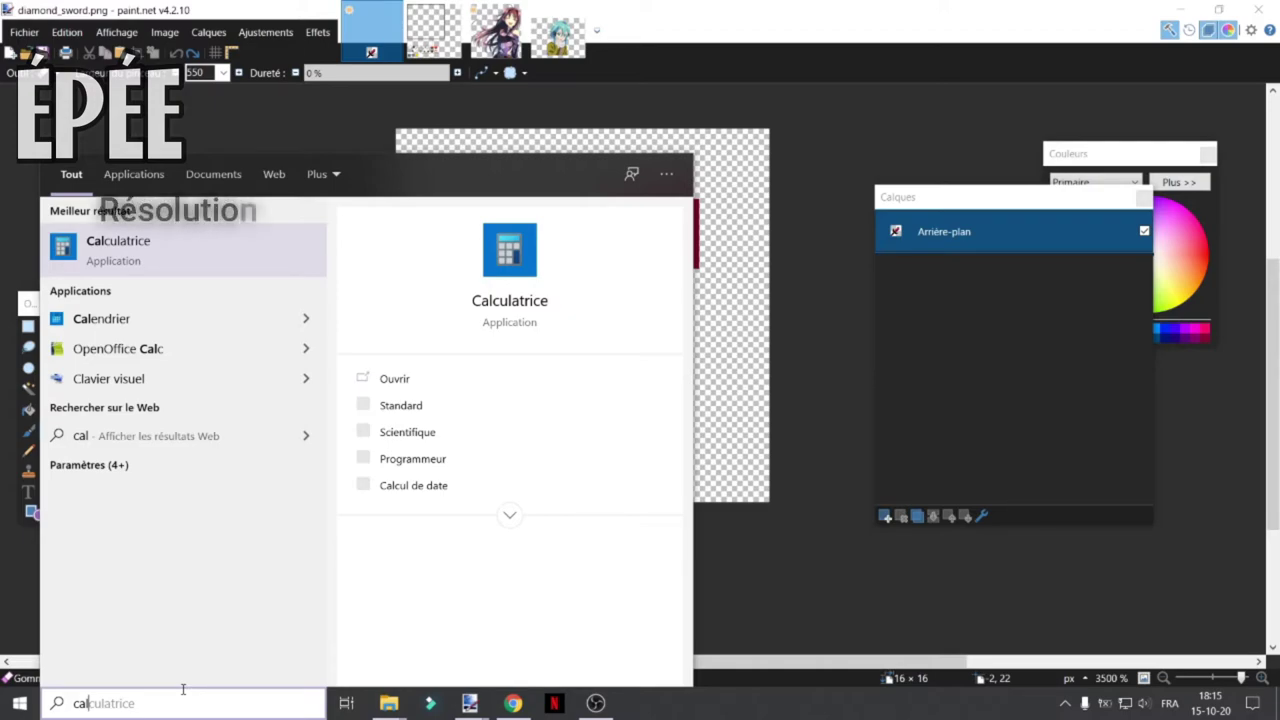
{"action": "key", "text": "Return"}
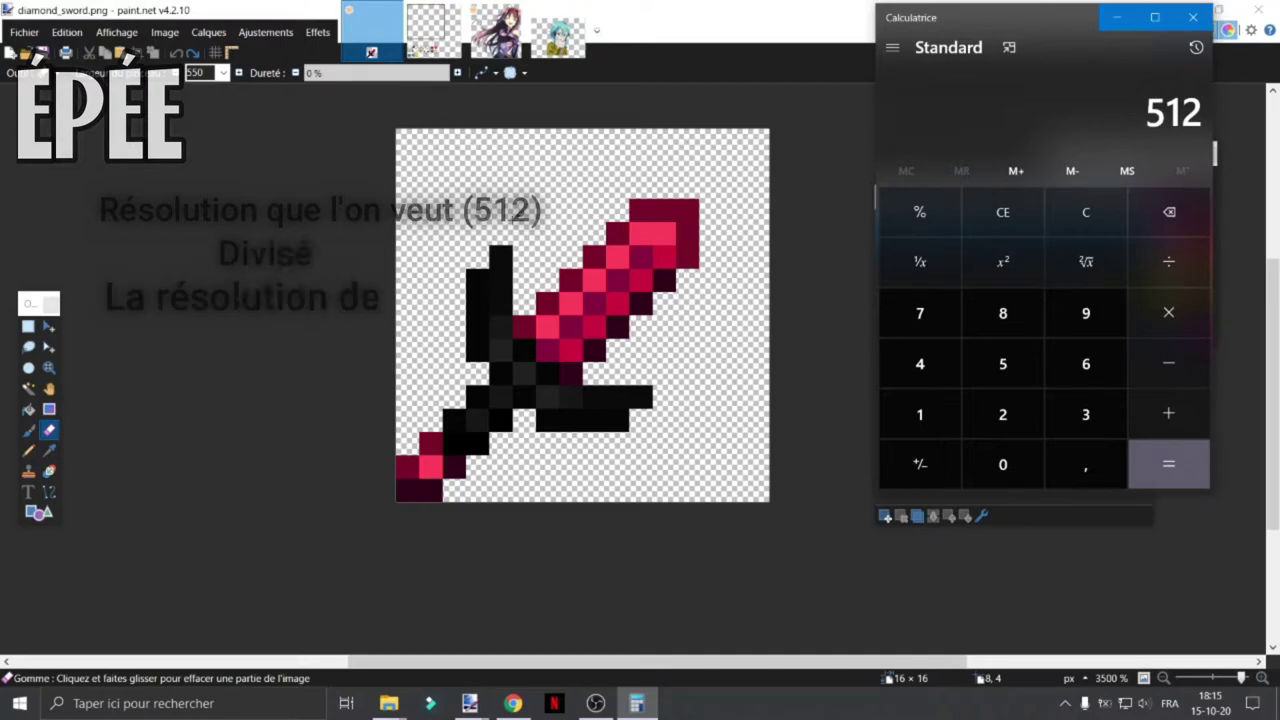
{"action": "left_click", "coordinate": [1165, 273]}
{"action": "left_click", "coordinate": [922, 416]}
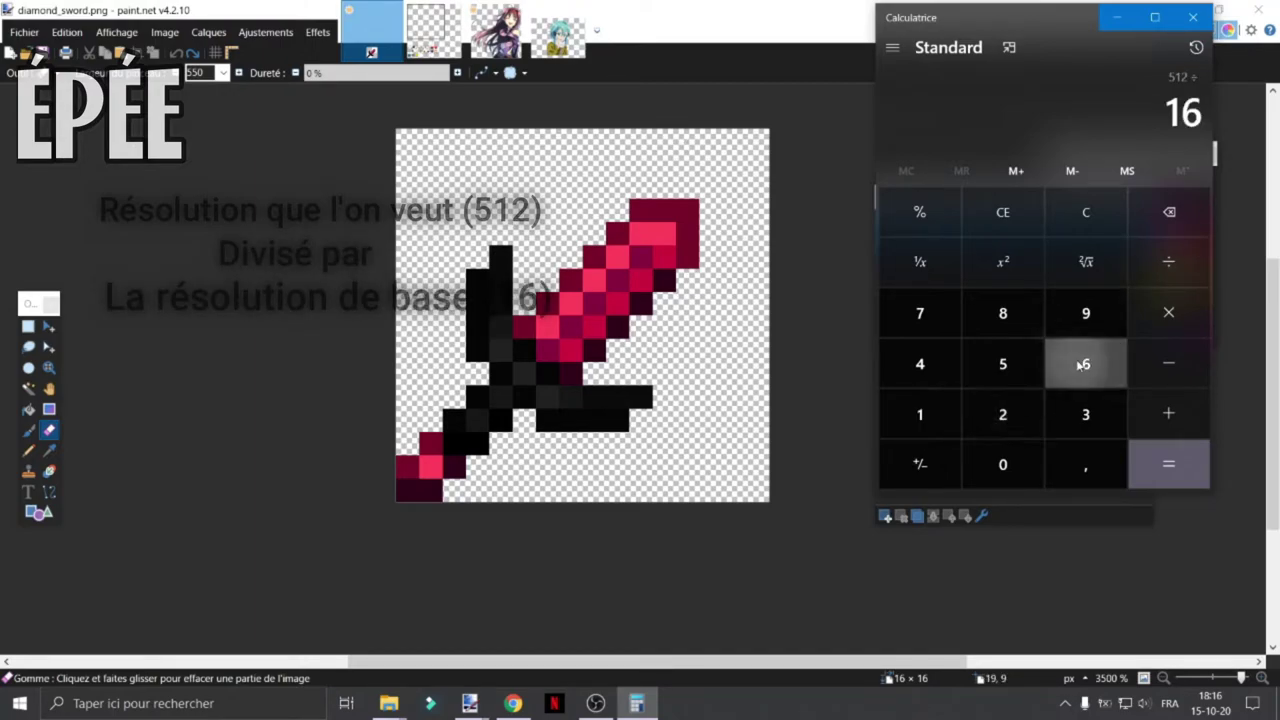
{"action": "left_click", "coordinate": [1088, 366]}
{"action": "left_click", "coordinate": [1165, 470]}
{"action": "left_click", "coordinate": [1117, 17]}
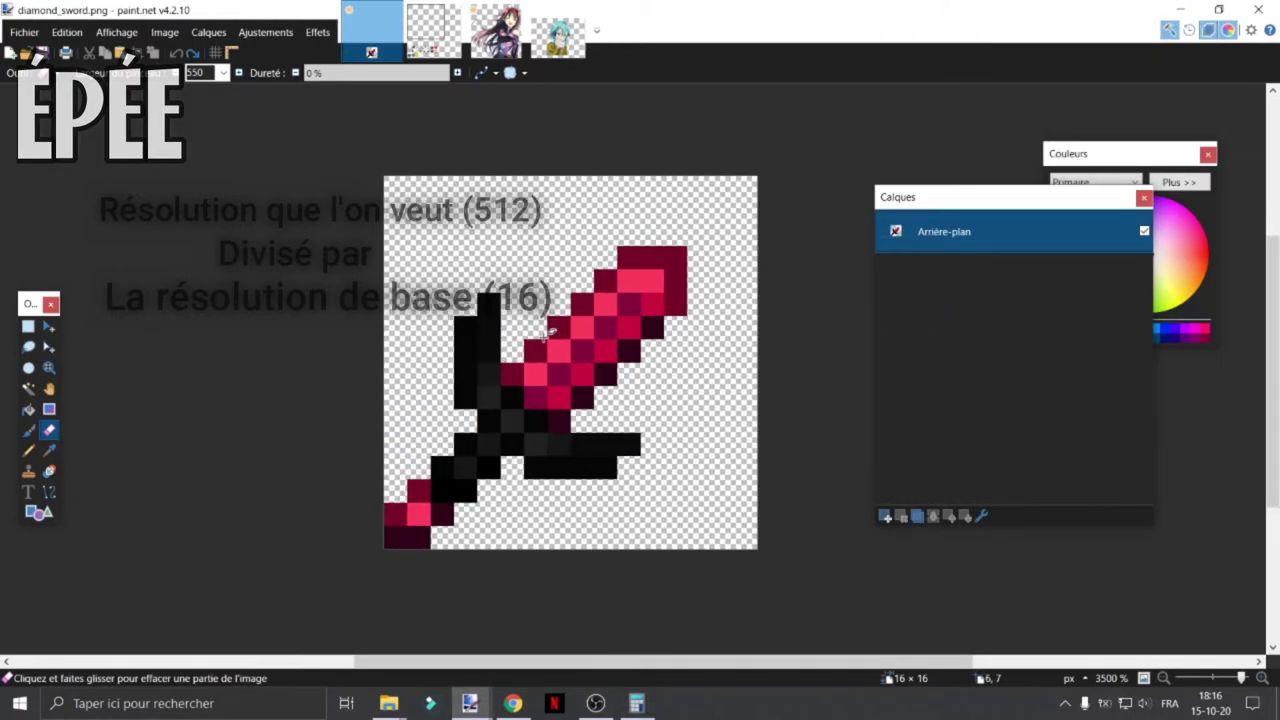
Create a new 32 × 32 pixel image and place it directly after diamond_sword.png in the order of open images
{"action": "key", "text": "ctrl+n"}
{"action": "left_click_drag", "start_coordinate": [669, 223], "coordinate": [921, 208]}
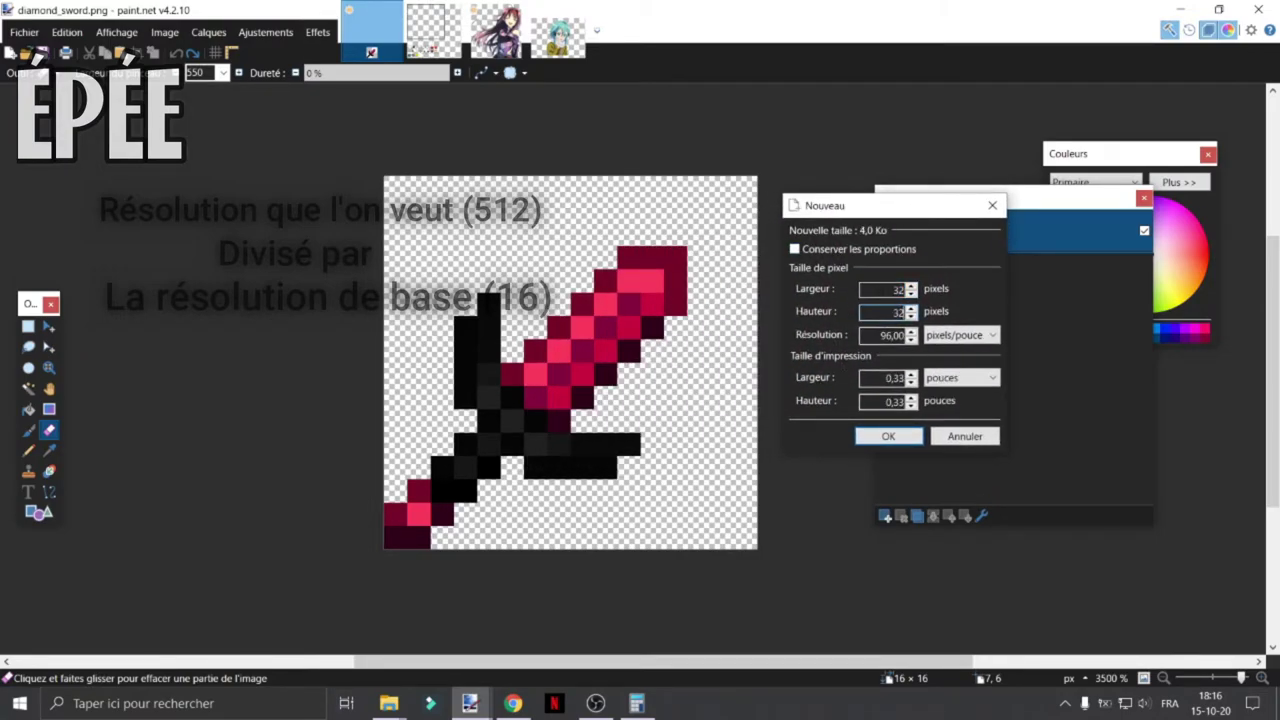
{"action": "left_click", "coordinate": [888, 436]}
{"action": "scroll", "coordinate": [640, 358], "scroll_direction": "up", "scroll_amount": 4}
{"action": "left_click_drag", "start_coordinate": [620, 32], "coordinate": [433, 32]}
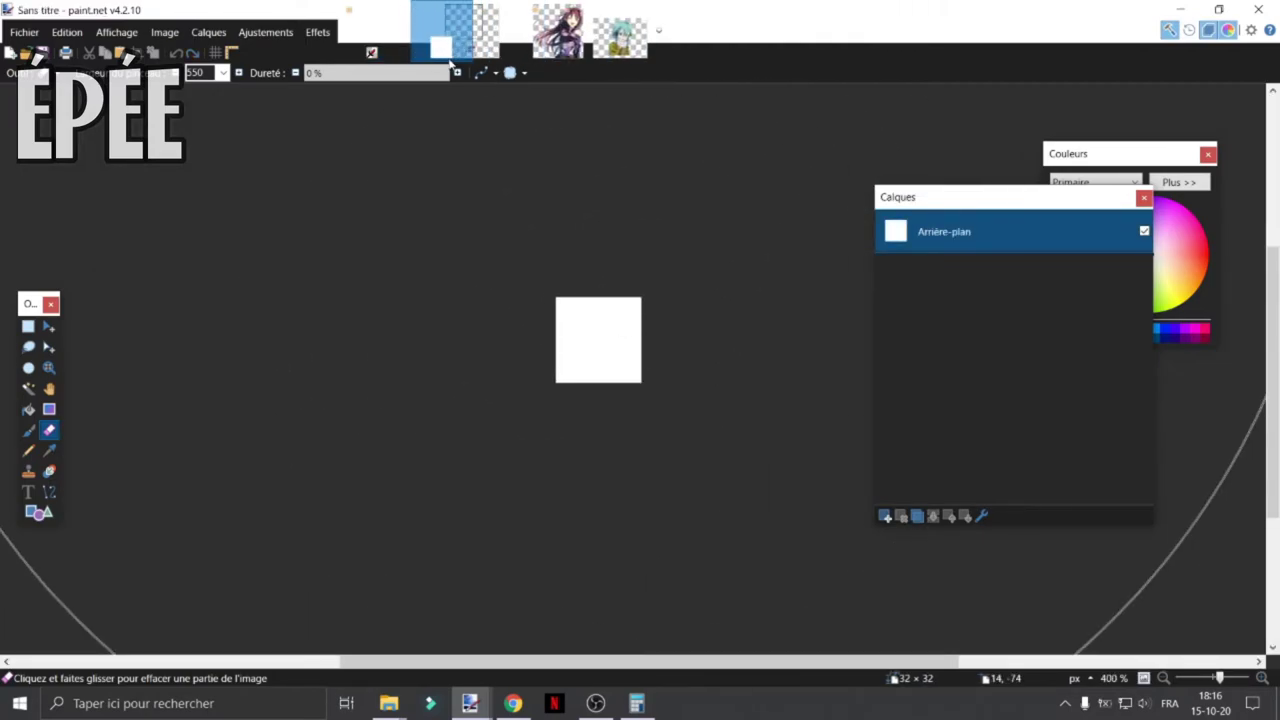
Create another new image of 512 × 512 pixels
{"action": "key", "text": "ctrl+n"}
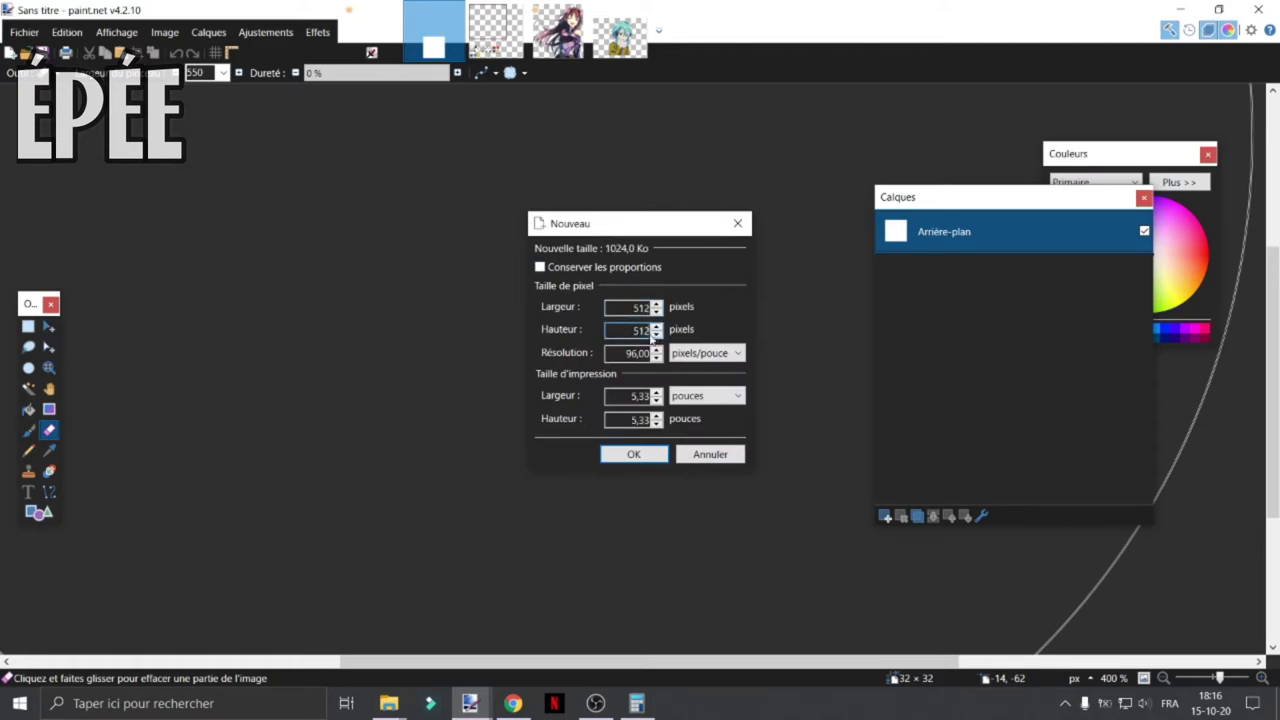
{"action": "left_click", "coordinate": [637, 455]}
{"action": "scroll", "coordinate": [666, 377], "scroll_direction": "down", "scroll_amount": 2}
{"action": "scroll", "coordinate": [449, 106], "scroll_direction": "up", "scroll_amount": 2}
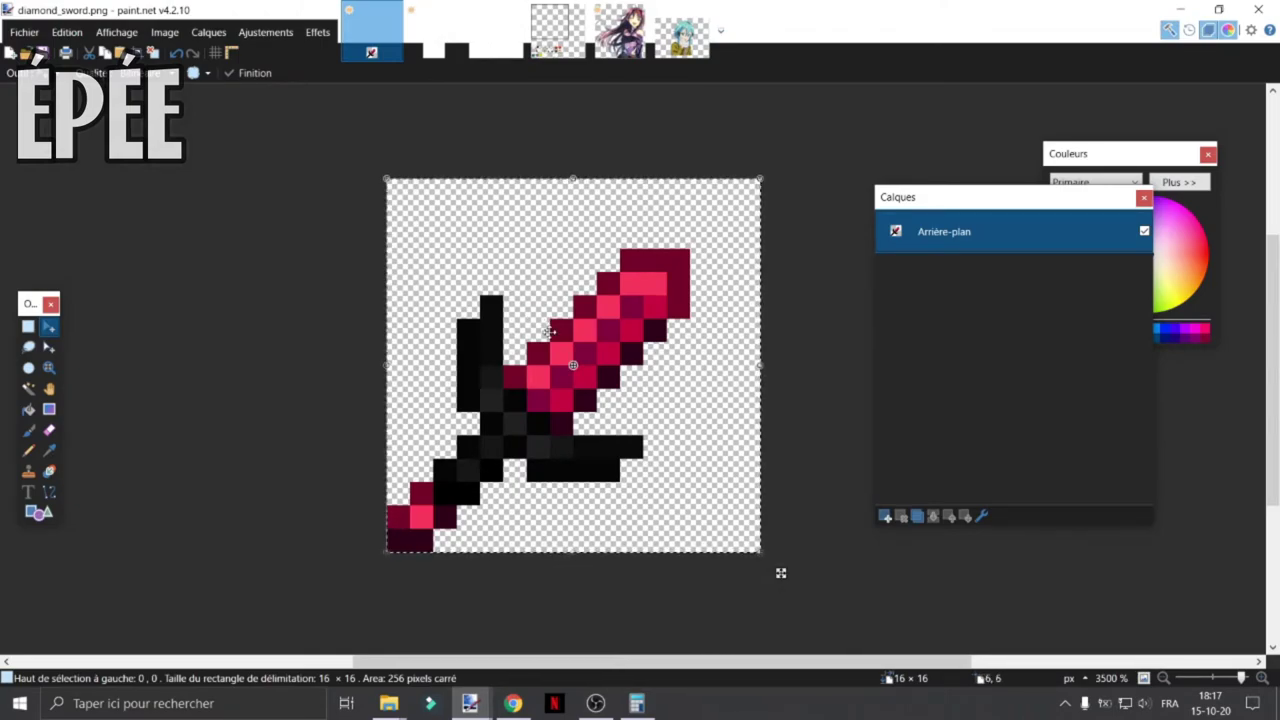
Clear the entire white background of the 512 × 512 image to transparency
{"action": "left_click", "coordinate": [491, 55]}
{"action": "scroll", "coordinate": [591, 241], "scroll_direction": "down", "scroll_amount": 3}
{"action": "scroll", "coordinate": [619, 298], "scroll_direction": "up", "scroll_amount": 2}
{"action": "key", "text": "ctrl+a"}
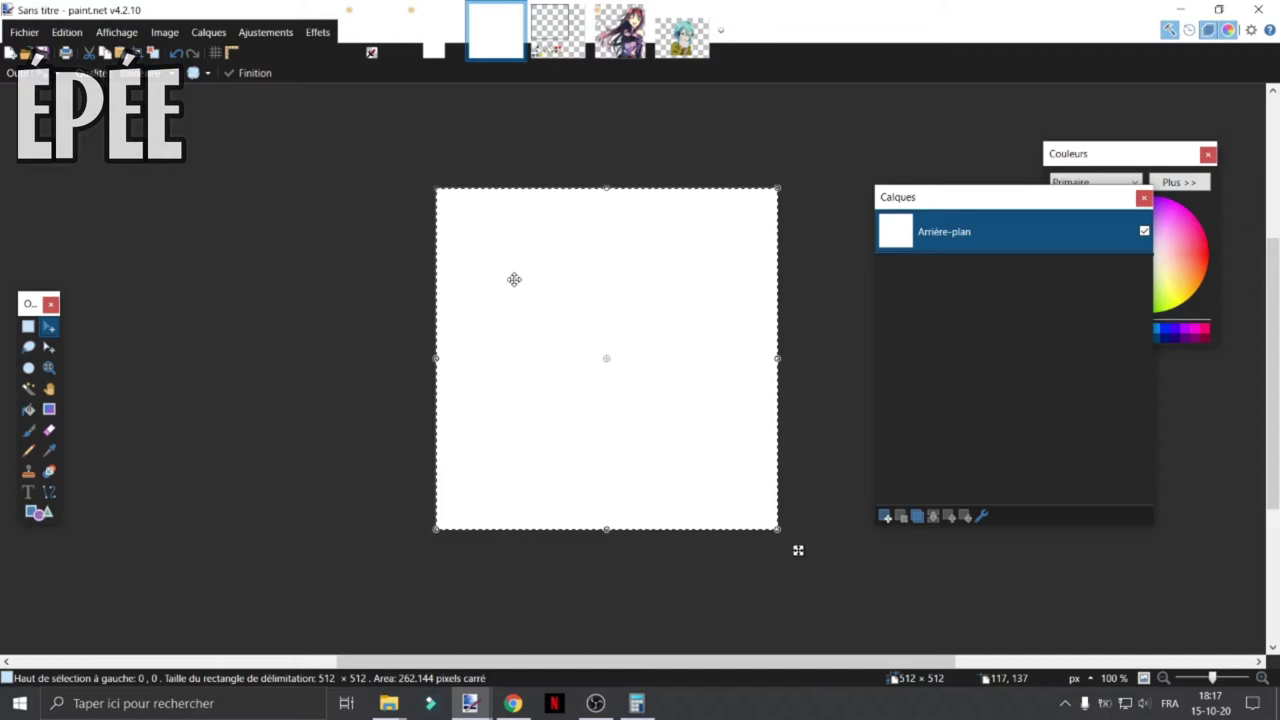
{"action": "key", "text": "Delete"}
Paste the sword from diamond_sword.png into the transparent 512 × 512 image and enlarge it to about 496 × 496 pixels
{"action": "left_click", "coordinate": [371, 28]}
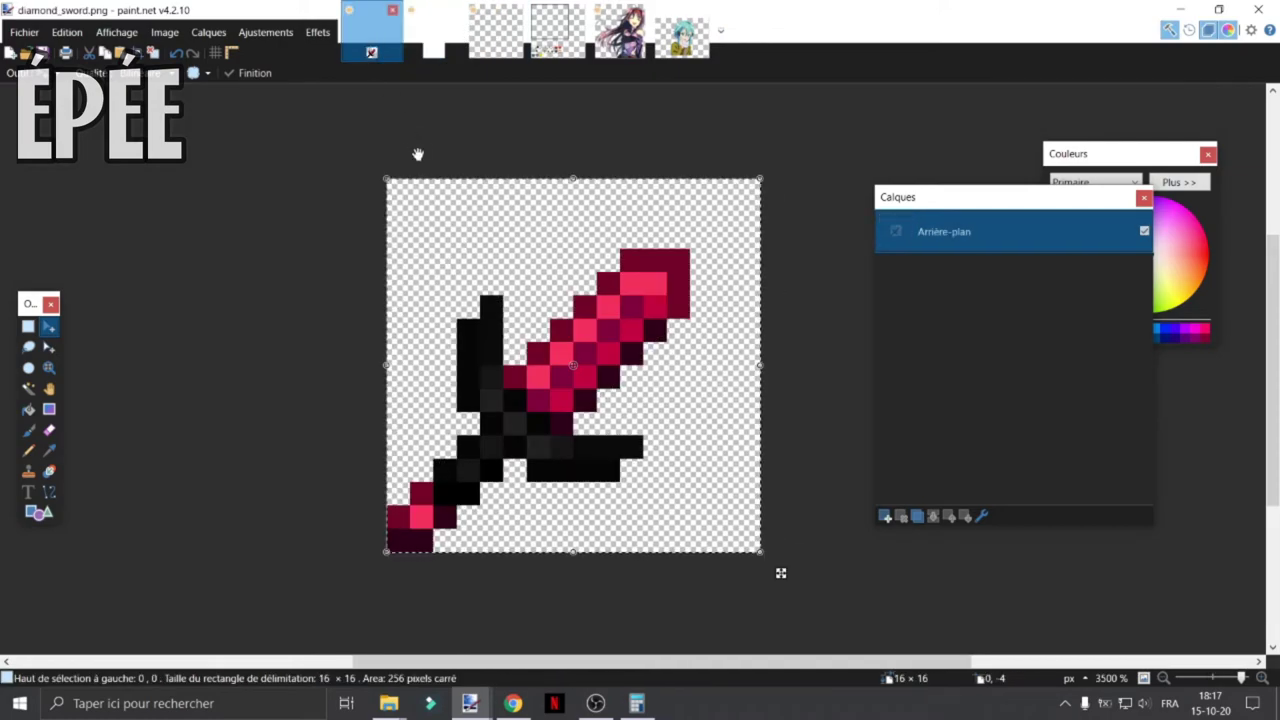
{"action": "left_click", "coordinate": [496, 30]}
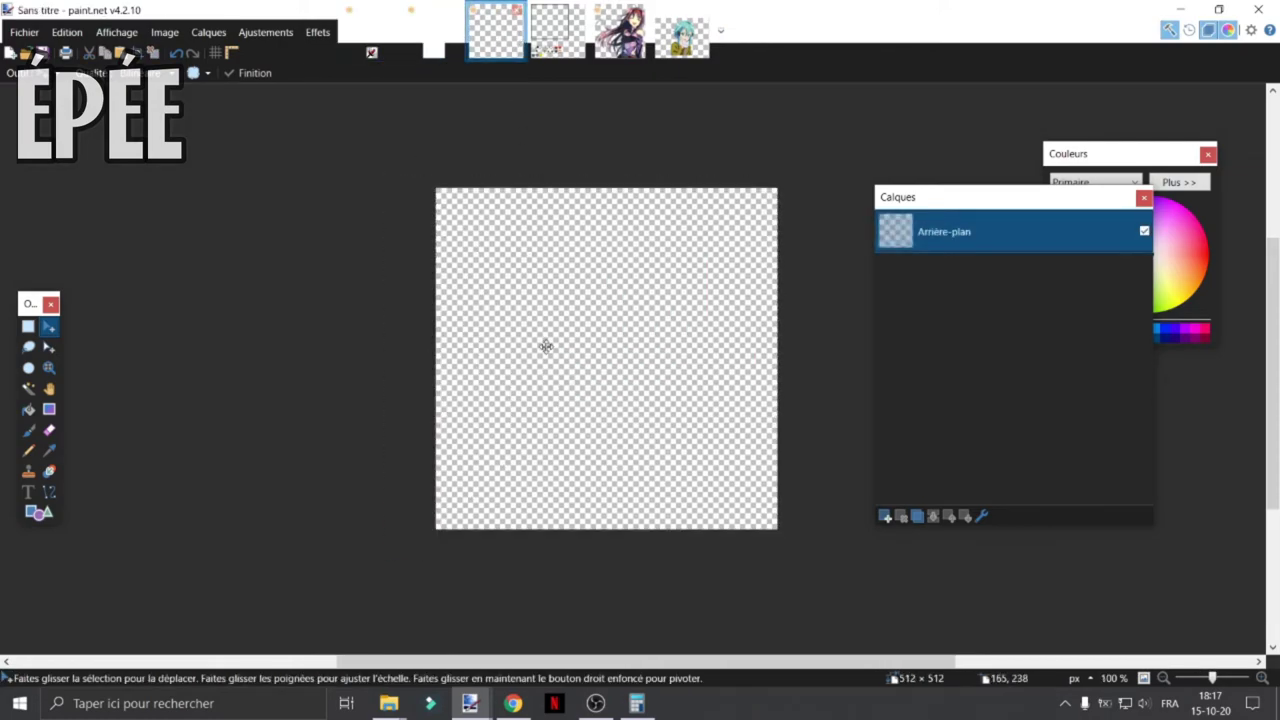
{"action": "key", "text": "ctrl+v"}
{"action": "left_click_drag", "start_coordinate": [467, 219], "coordinate": [494, 536]}
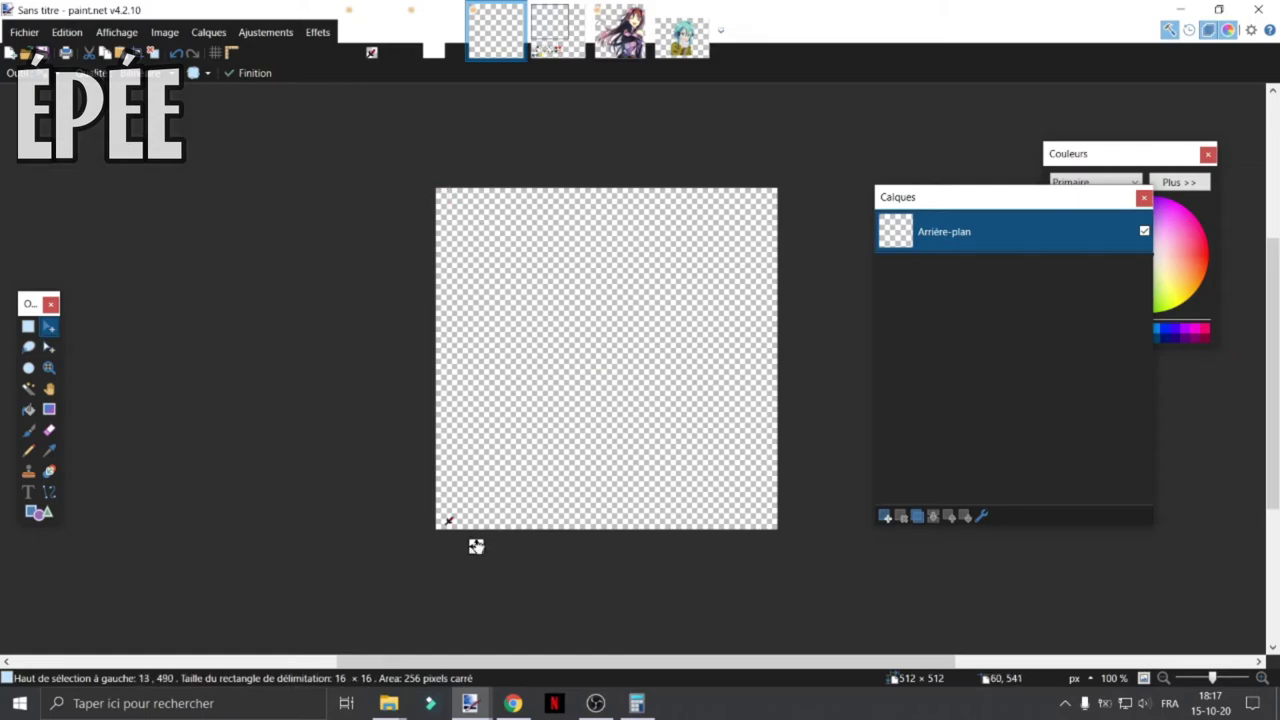
{"action": "left_click_drag", "start_coordinate": [478, 478], "coordinate": [806, 162]}
{"action": "left_click_drag", "start_coordinate": [662, 393], "coordinate": [610, 397]}
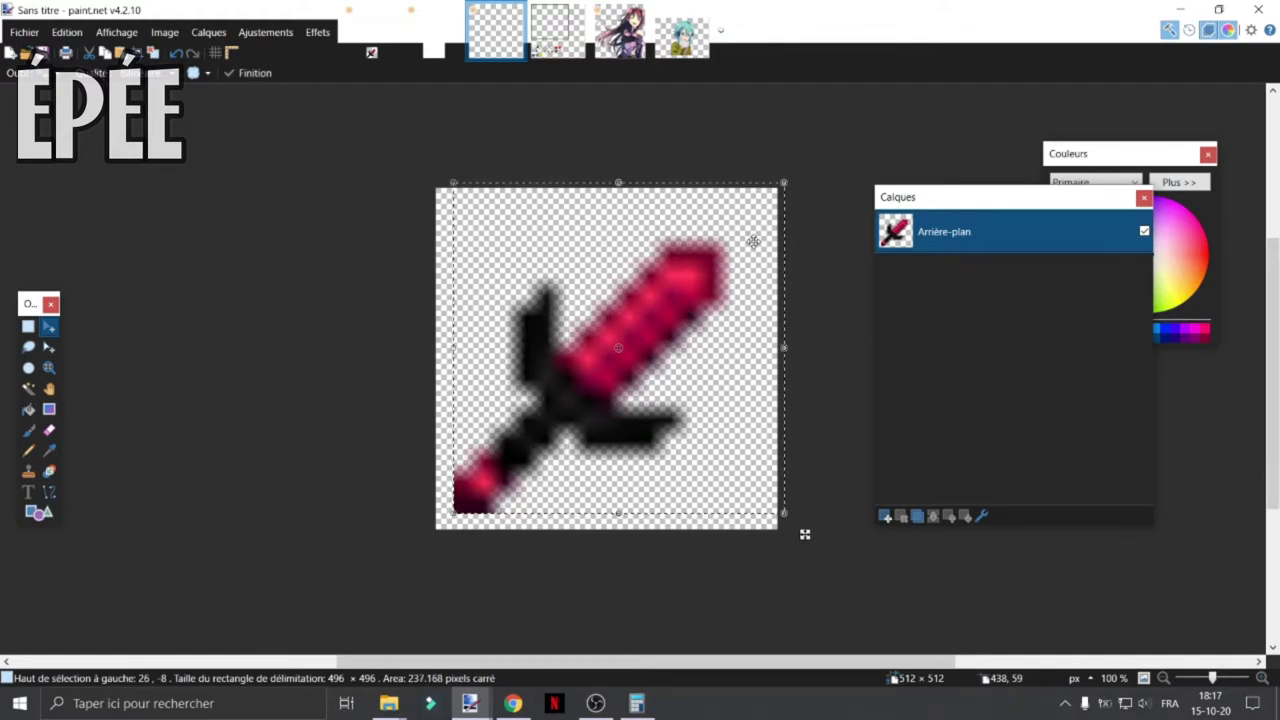
Centre the enlarged blurry sword on the 512 × 512 canvas with the Align Object effect
{"action": "left_click", "coordinate": [28, 326]}
{"action": "left_click", "coordinate": [318, 32]}
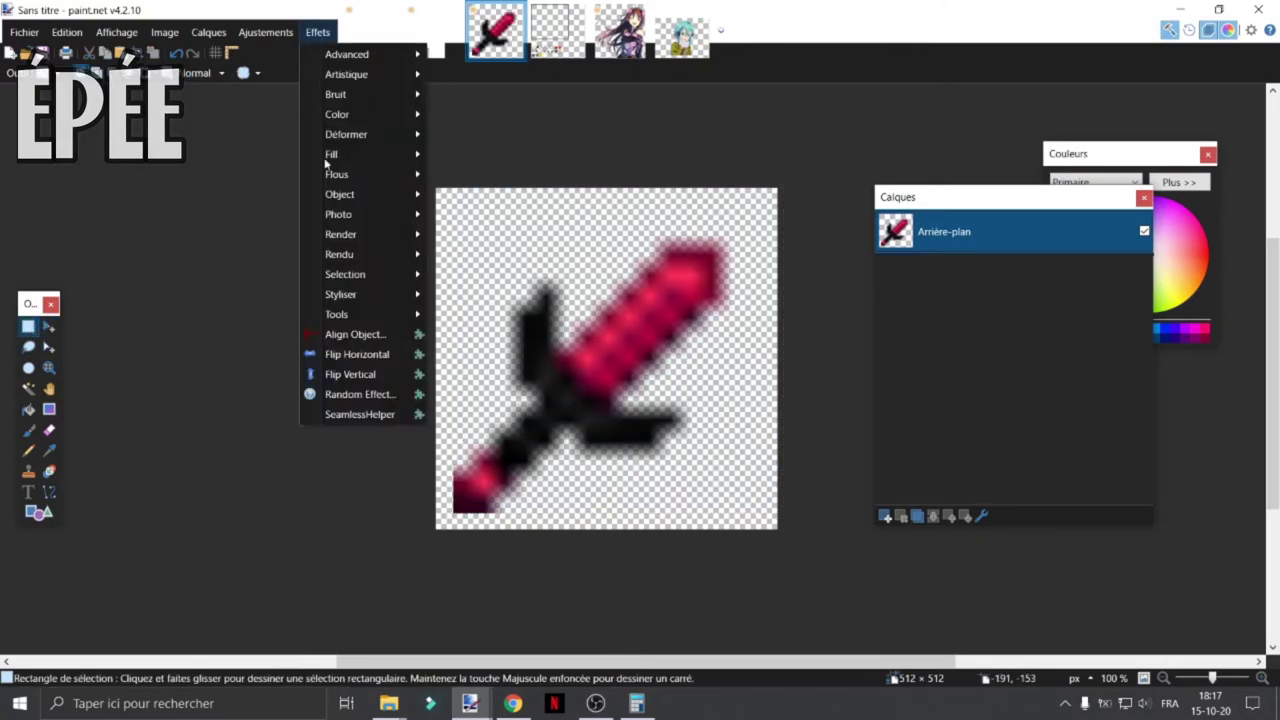
{"action": "left_click", "coordinate": [361, 340]}
{"action": "left_click", "coordinate": [634, 374]}
{"action": "left_click", "coordinate": [603, 451]}
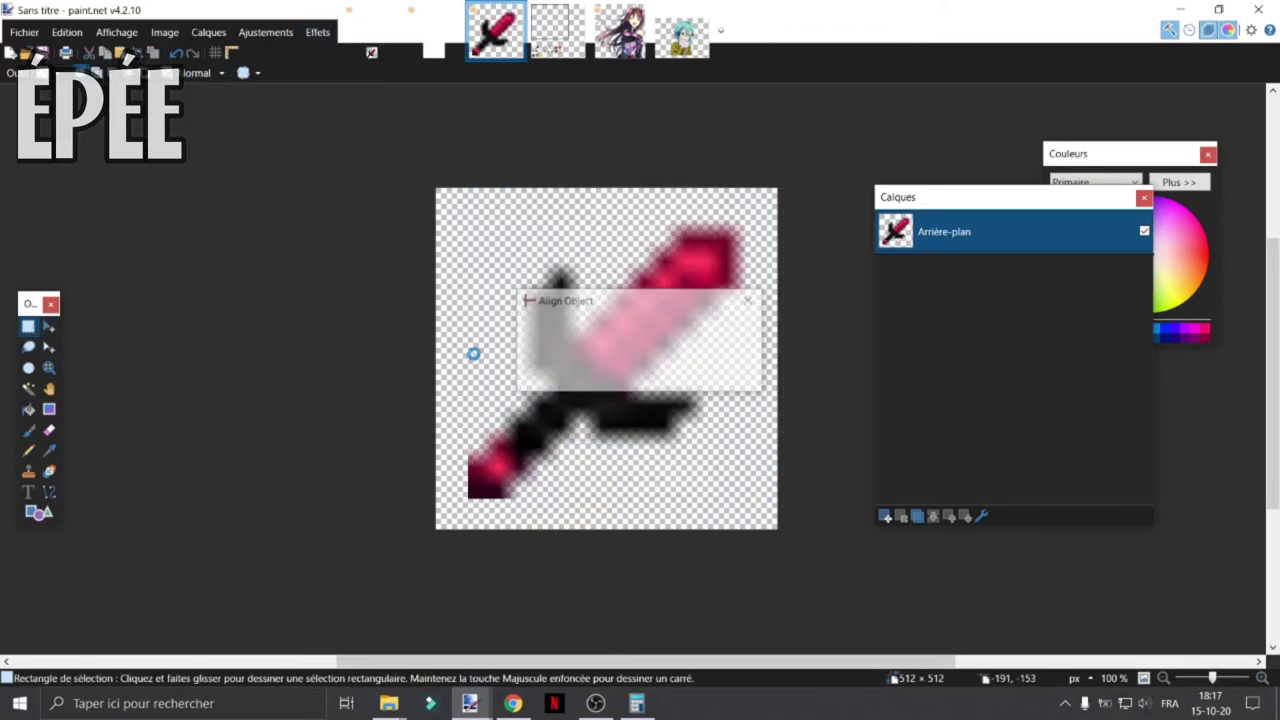
{"action": "scroll", "coordinate": [657, 329], "scroll_direction": "down", "scroll_amount": 3}
{"action": "scroll", "coordinate": [686, 331], "scroll_direction": "up", "scroll_amount": 3}
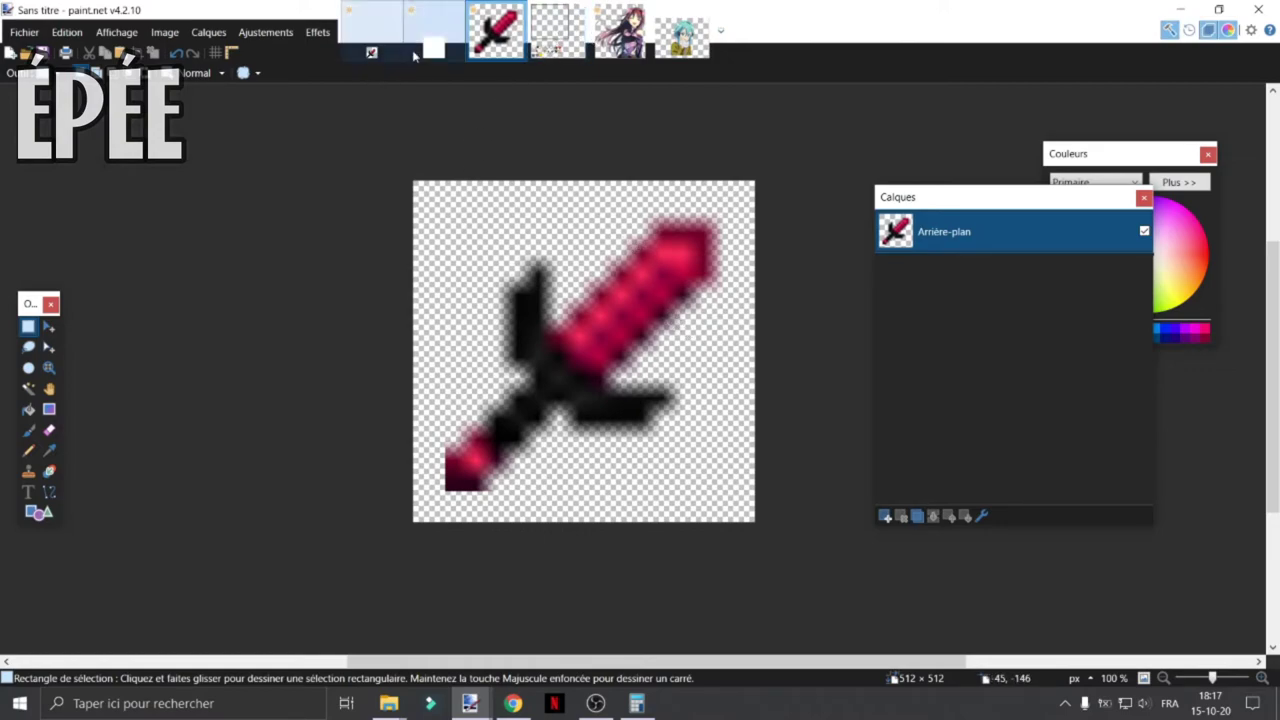
Sample the dark crimson of the blade tip's corner pixel in diamond_sword.png as the primary colour
{"action": "left_click", "coordinate": [302, 336]}
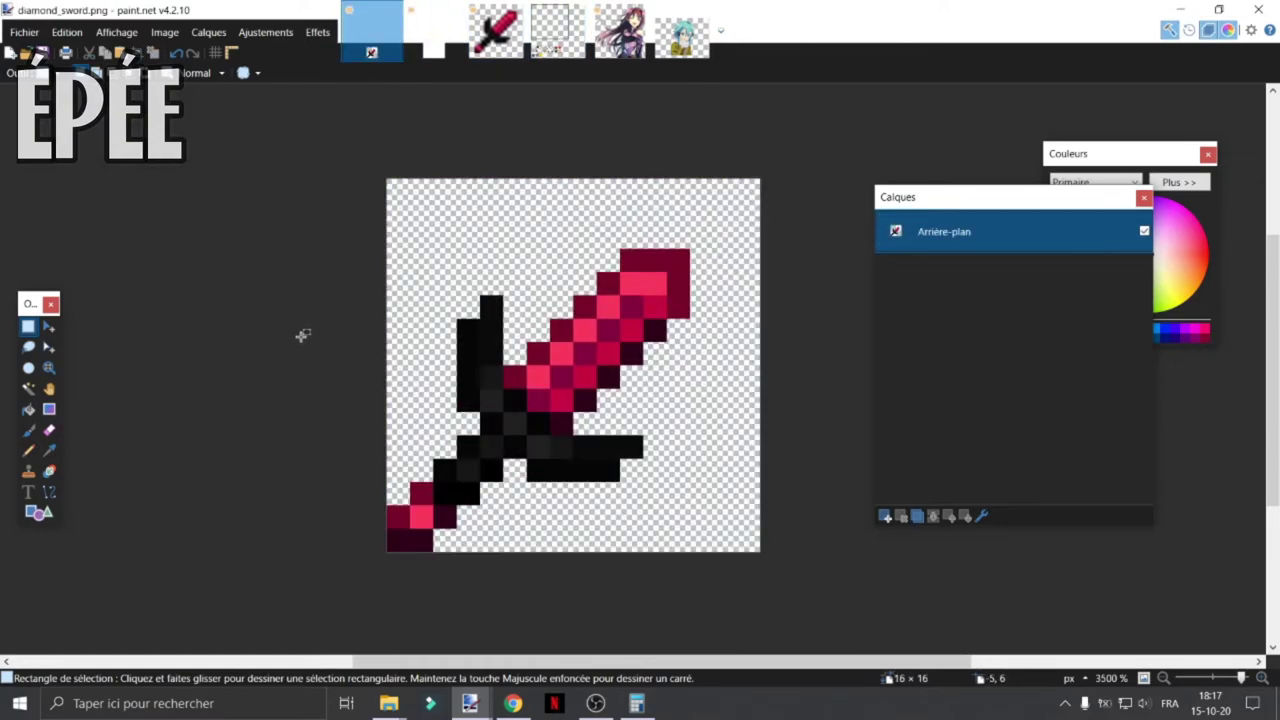
{"action": "scroll", "coordinate": [785, 305], "scroll_direction": "up", "scroll_amount": 2}
{"action": "scroll", "coordinate": [708, 271], "scroll_direction": "down", "scroll_amount": 3}
{"action": "scroll", "coordinate": [600, 280], "scroll_direction": "up", "scroll_amount": 4}
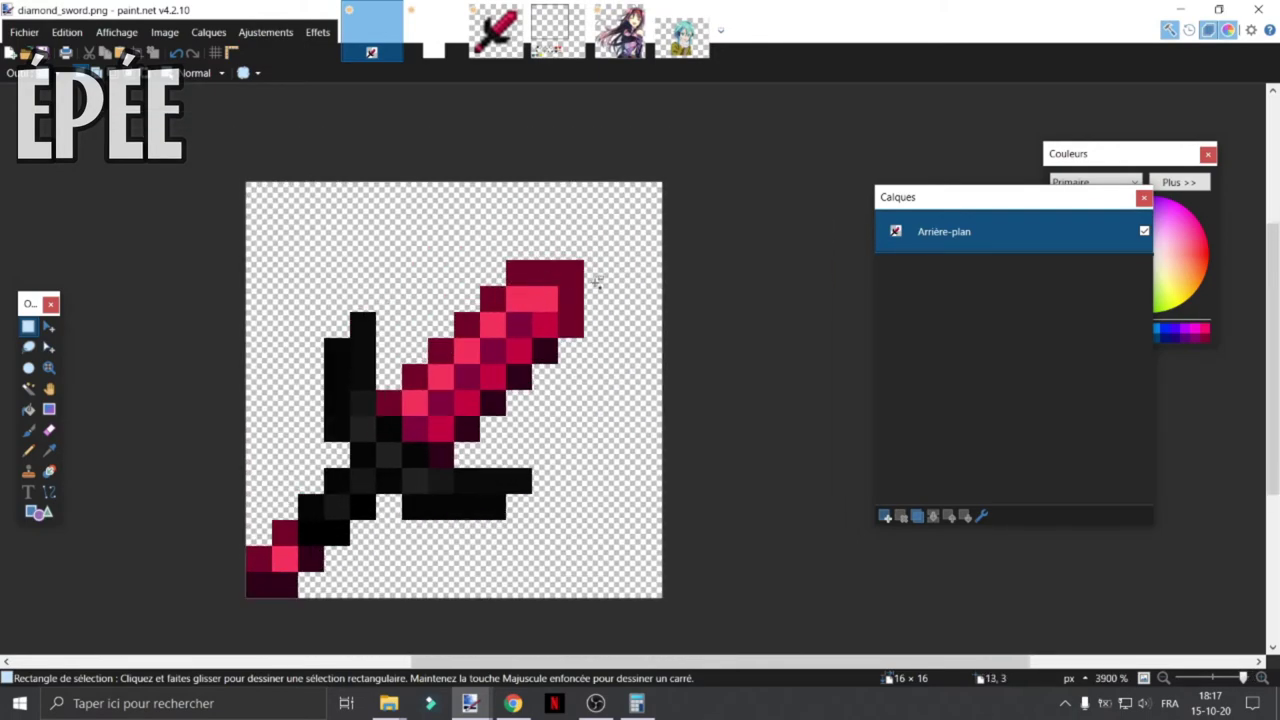
{"action": "left_click", "coordinate": [49, 450]}
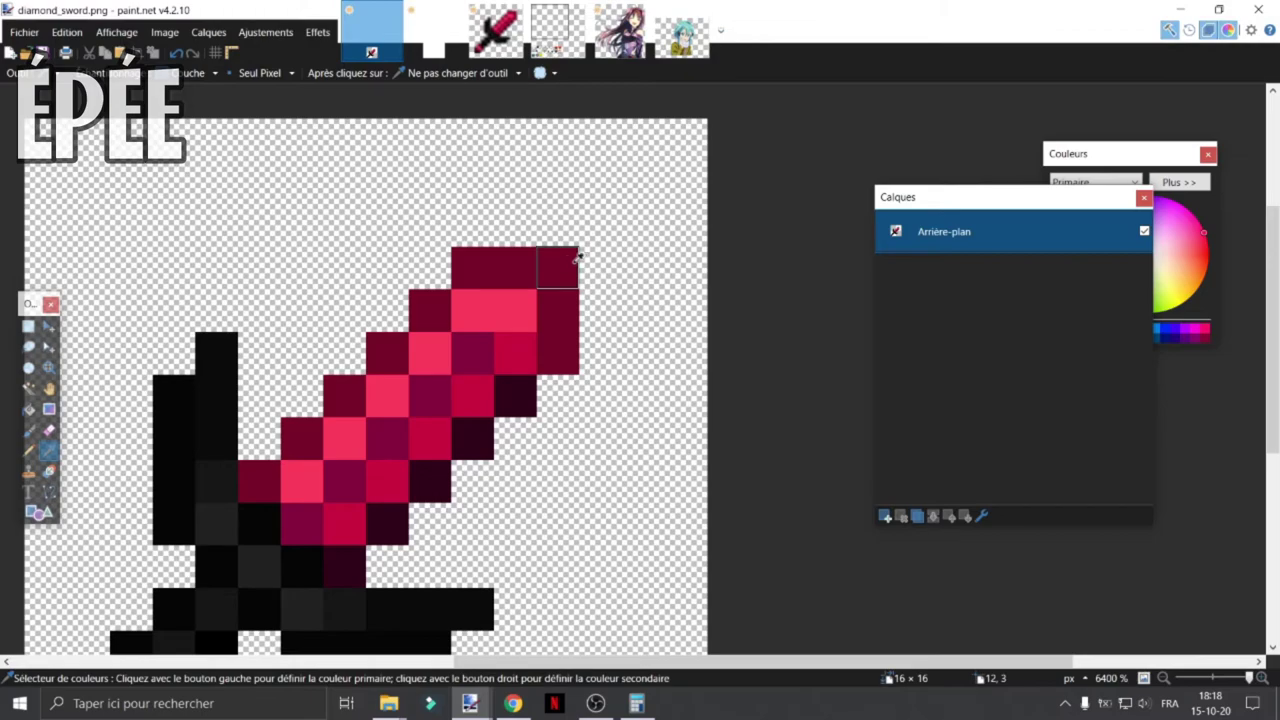
Fill the white 32 × 32 image with the sampled dark crimson
{"action": "left_click", "coordinate": [435, 30]}
{"action": "left_click", "coordinate": [28, 409]}
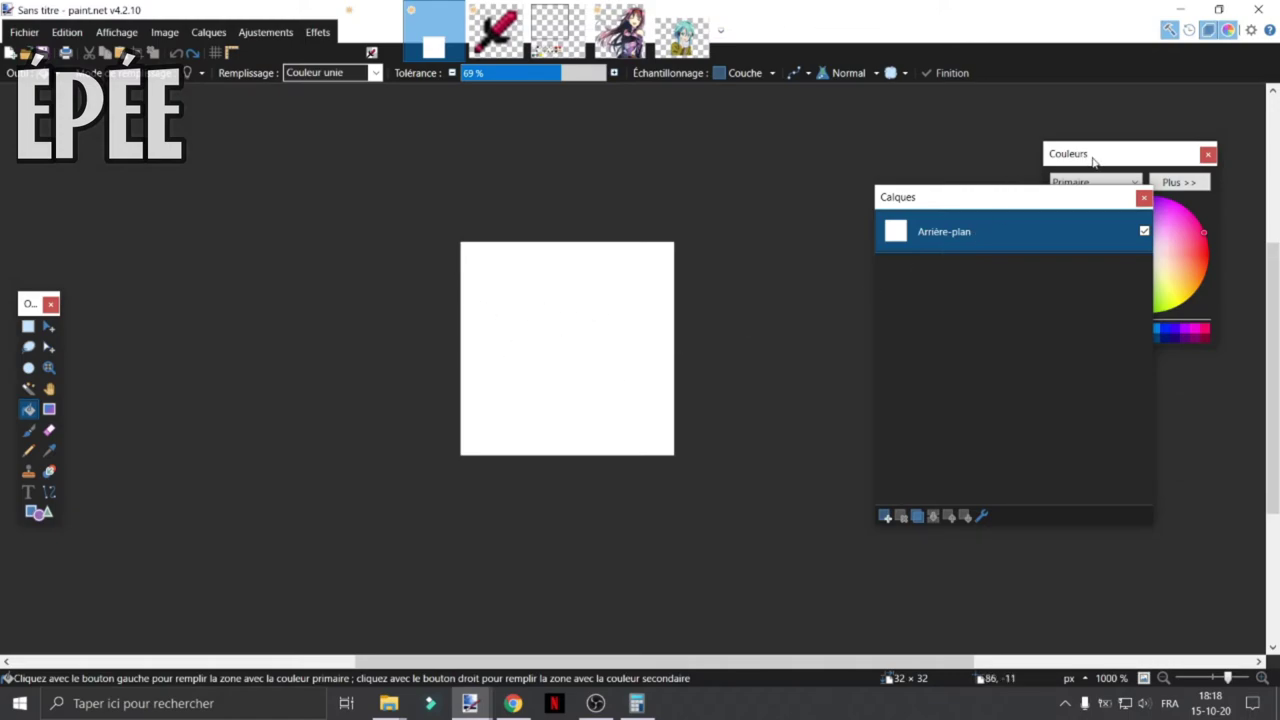
{"action": "left_click", "coordinate": [560, 322]}
{"action": "scroll", "coordinate": [565, 327], "scroll_direction": "down", "scroll_amount": 1}
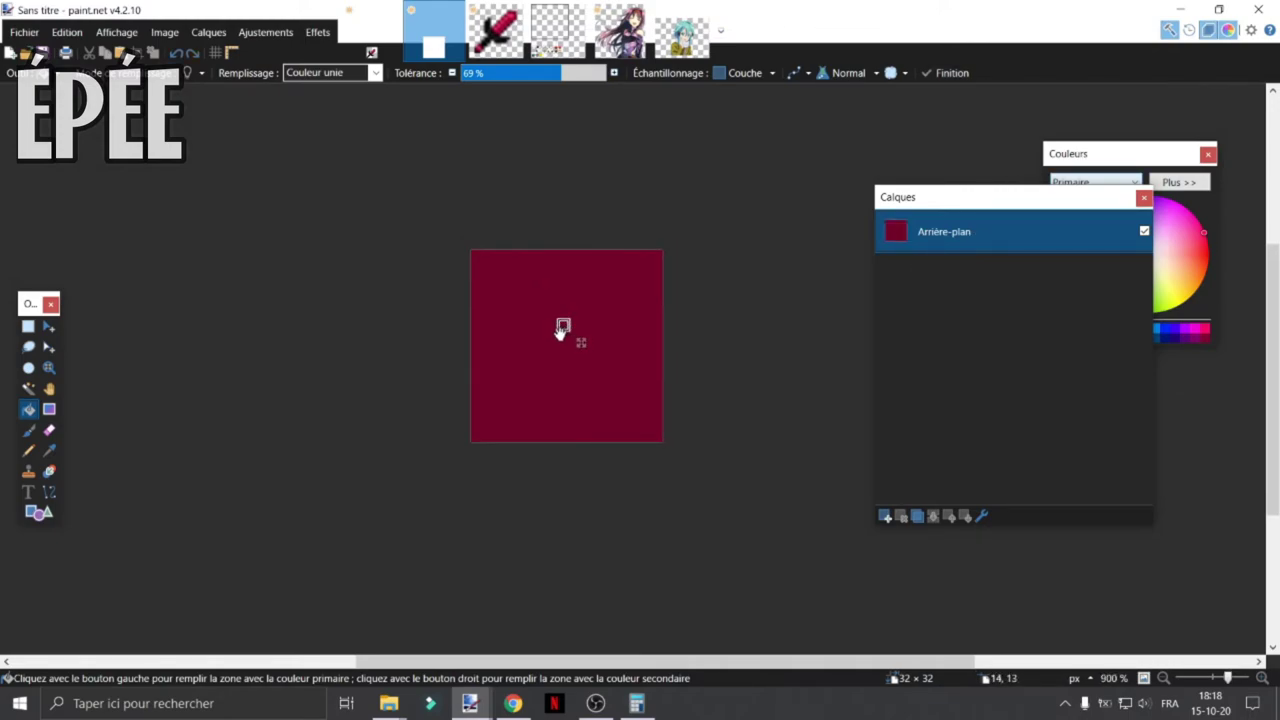
Copy the whole crimson 32 × 32 square and paste it on a new layer above the blurry sword
{"action": "key", "text": "ctrl+a"}
{"action": "left_click", "coordinate": [495, 30]}
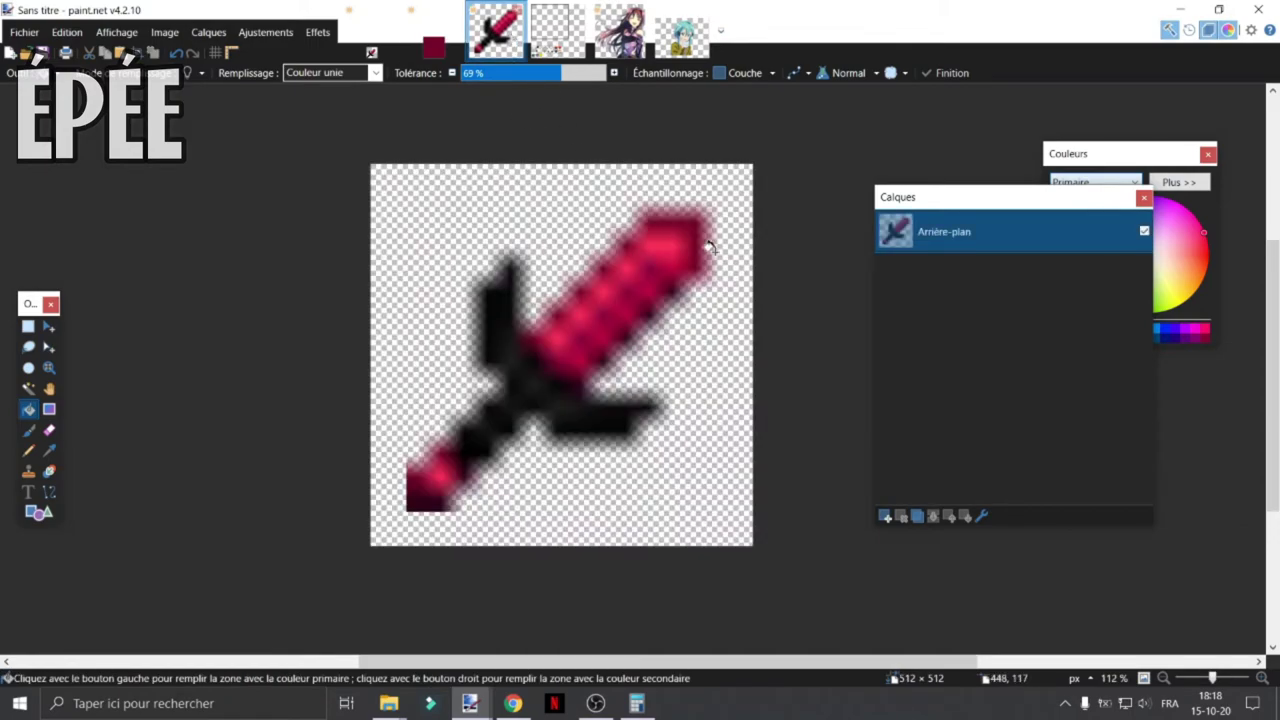
{"action": "left_click", "coordinate": [886, 516]}
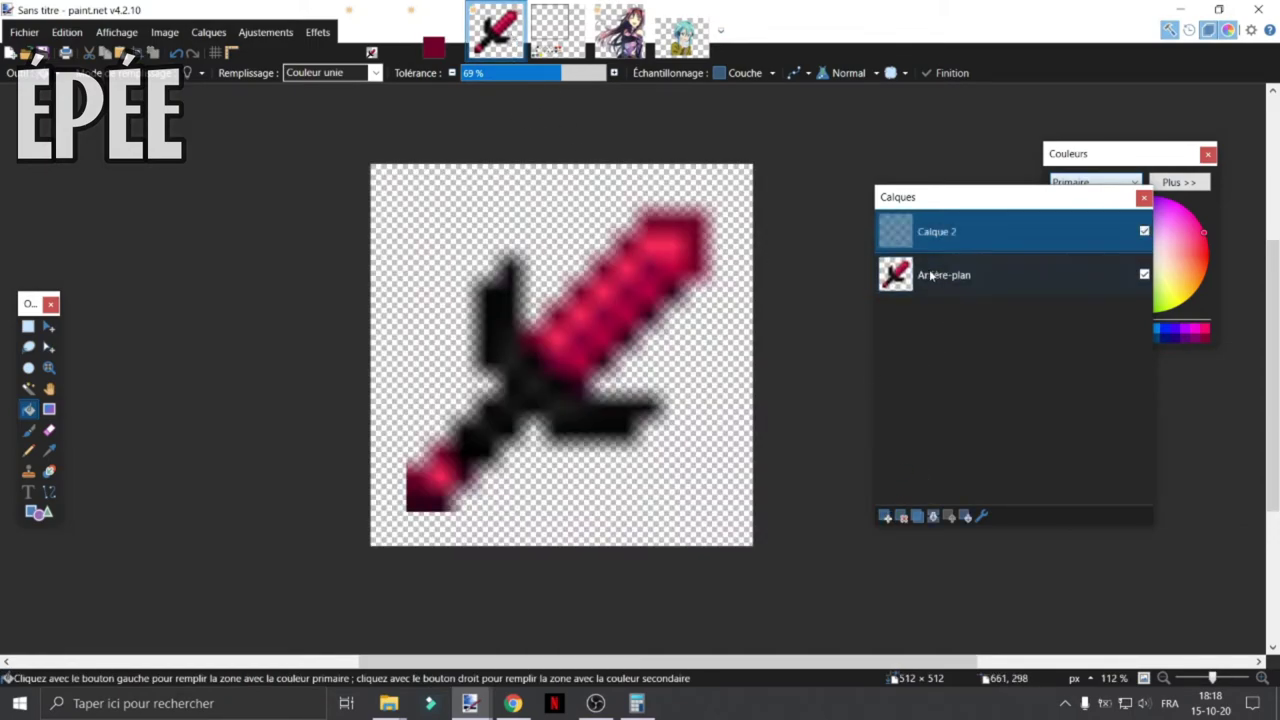
{"action": "scroll", "coordinate": [703, 251], "scroll_direction": "up", "scroll_amount": 6}
{"action": "key", "text": "m"}
{"action": "key", "text": "ctrl+v"}
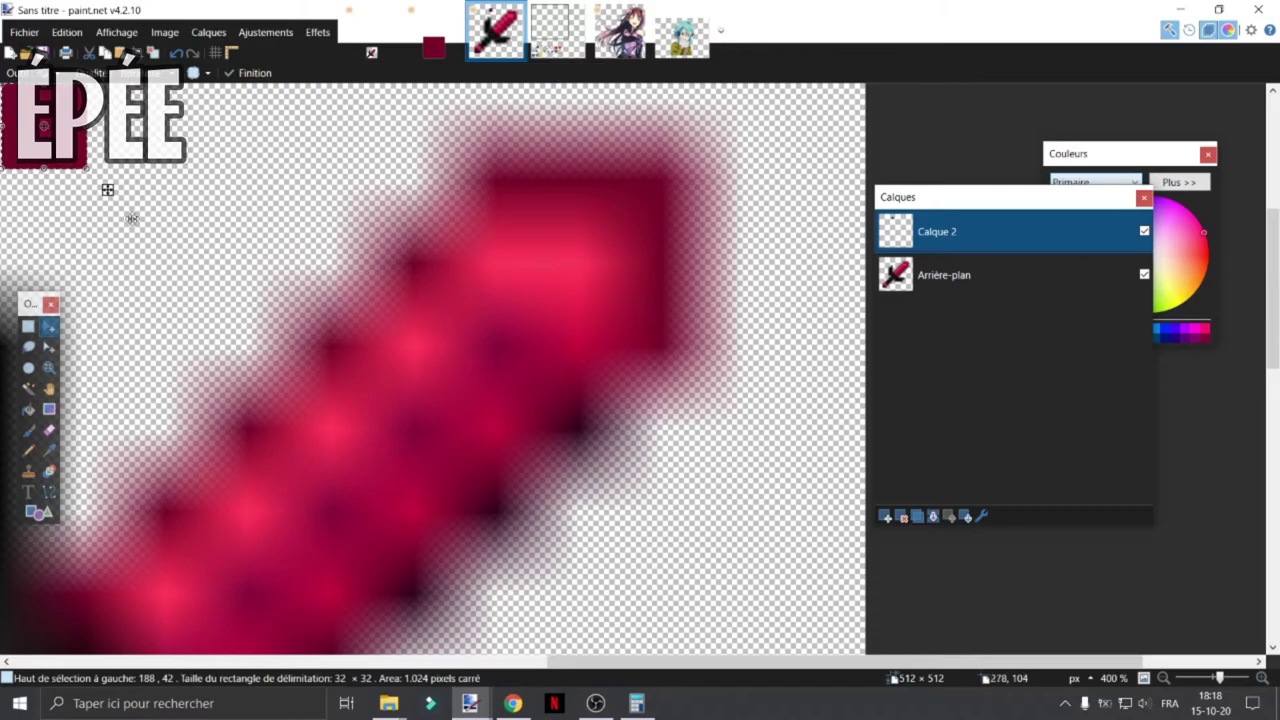
Move the crimson square onto the upper edge of the blade tip, at about 374, 77
{"action": "left_click_drag", "start_coordinate": [108, 189], "coordinate": [549, 340]}
{"action": "scroll", "coordinate": [591, 247], "scroll_direction": "up", "scroll_amount": 5}
{"action": "scroll", "coordinate": [591, 247], "scroll_direction": "up", "scroll_amount": 6}
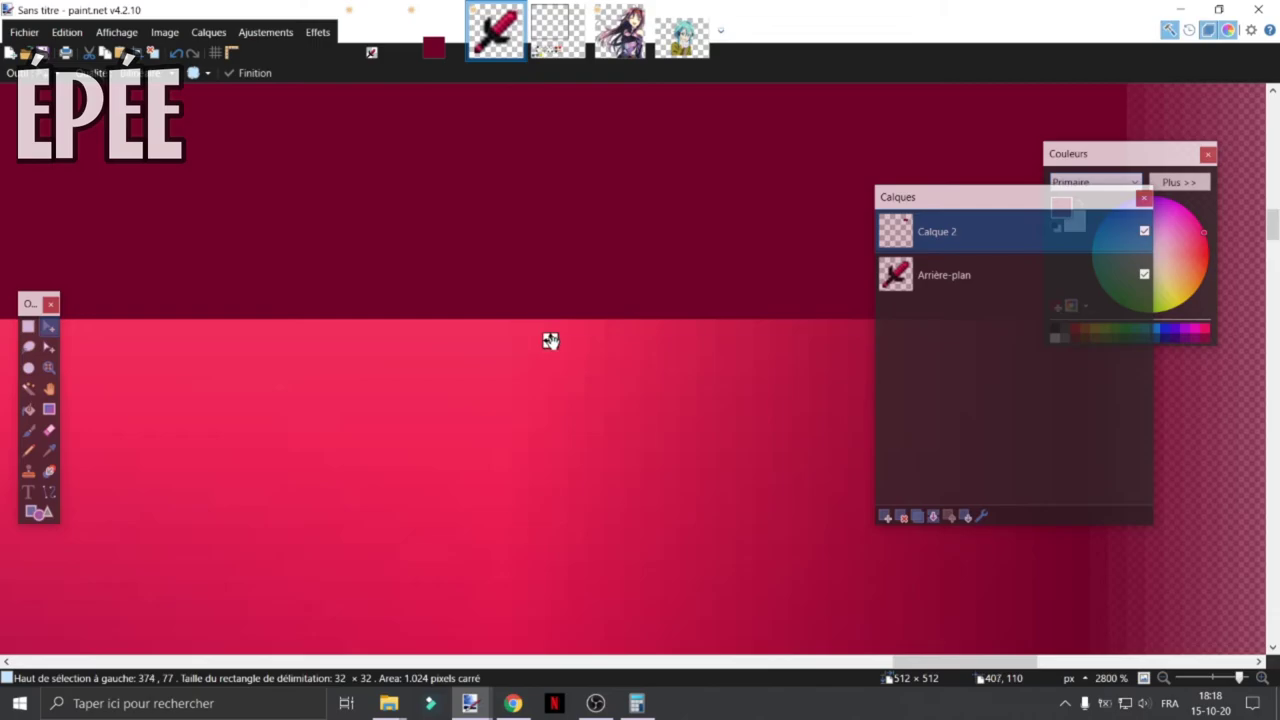
{"action": "scroll", "coordinate": [557, 337], "scroll_direction": "down", "scroll_amount": 4}
{"action": "scroll", "coordinate": [557, 337], "scroll_direction": "down", "scroll_amount": 4}
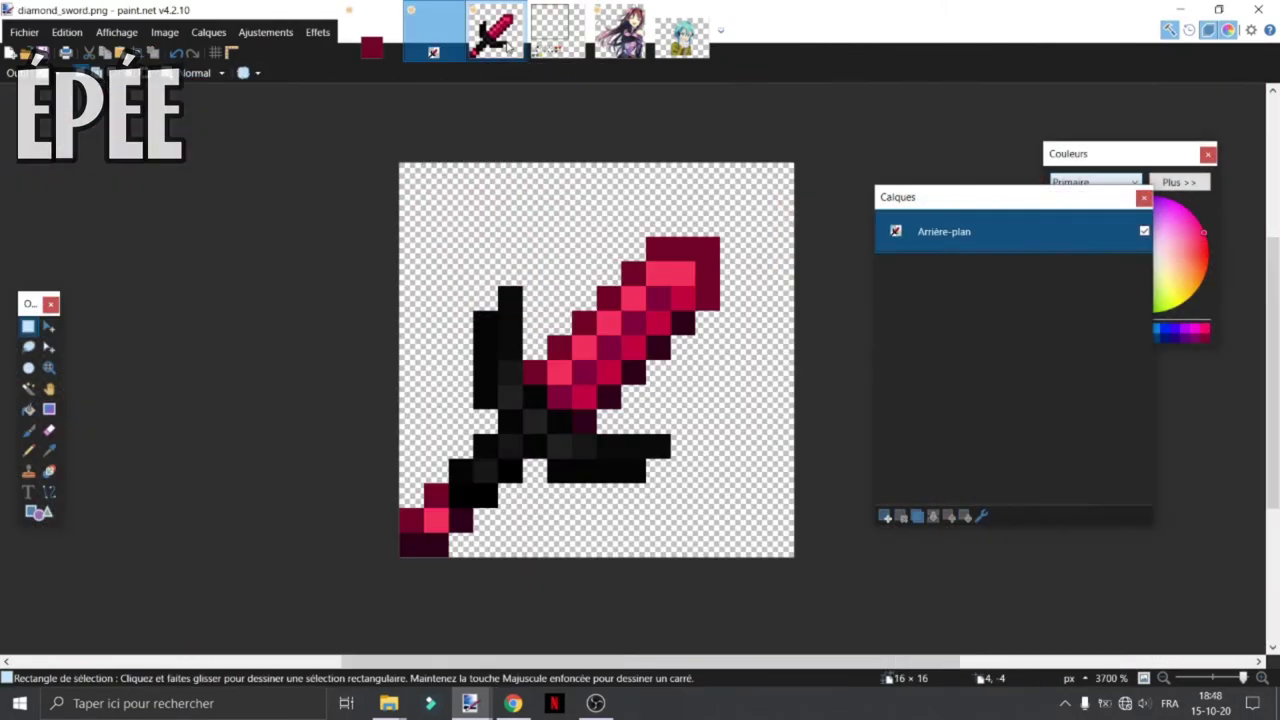
Compare the original diamond_sword.png with the rebuilt large sword, and view the SinonSao.png character image
{"action": "left_click", "coordinate": [440, 45]}
{"action": "left_click_drag", "start_coordinate": [386, 140], "coordinate": [857, 583]}
{"action": "left_click", "coordinate": [679, 365]}
{"action": "left_click", "coordinate": [503, 28]}
{"action": "left_click", "coordinate": [455, 50]}
{"action": "left_click", "coordinate": [490, 38]}
{"action": "left_click", "coordinate": [440, 48]}
{"action": "left_click", "coordinate": [488, 40]}
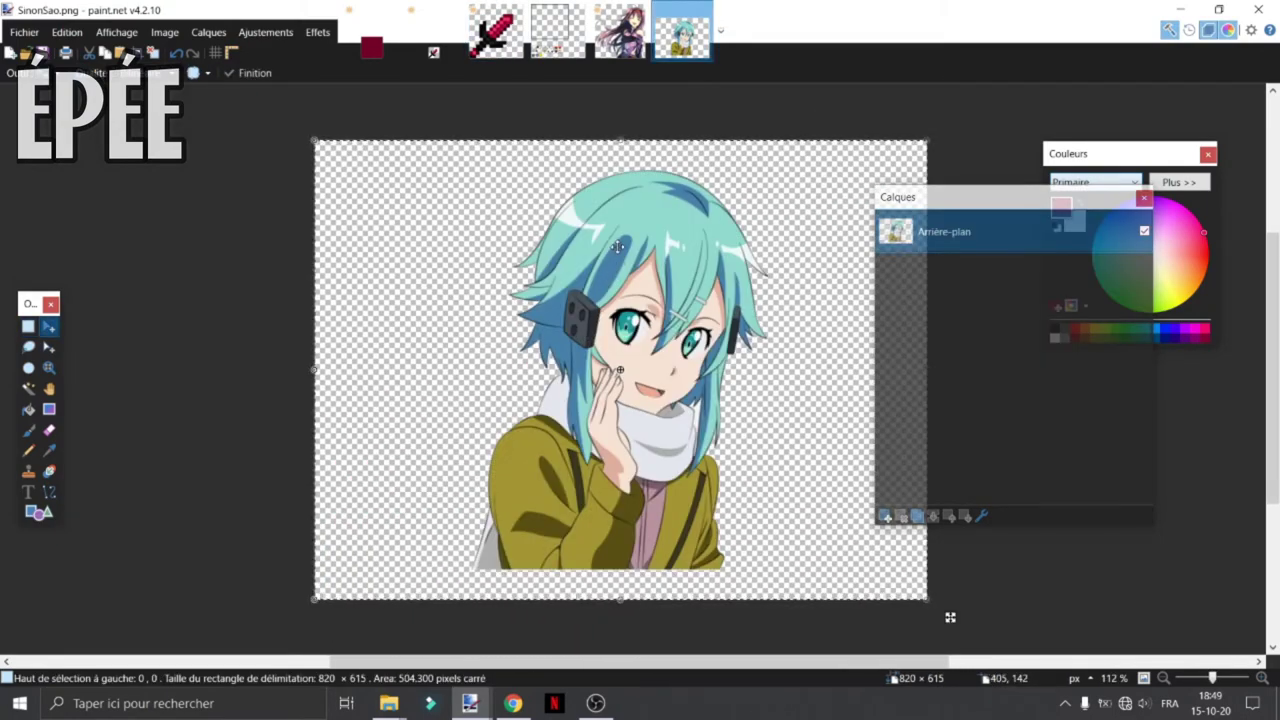
{"action": "scroll", "coordinate": [618, 247], "scroll_direction": "down", "scroll_amount": 3}
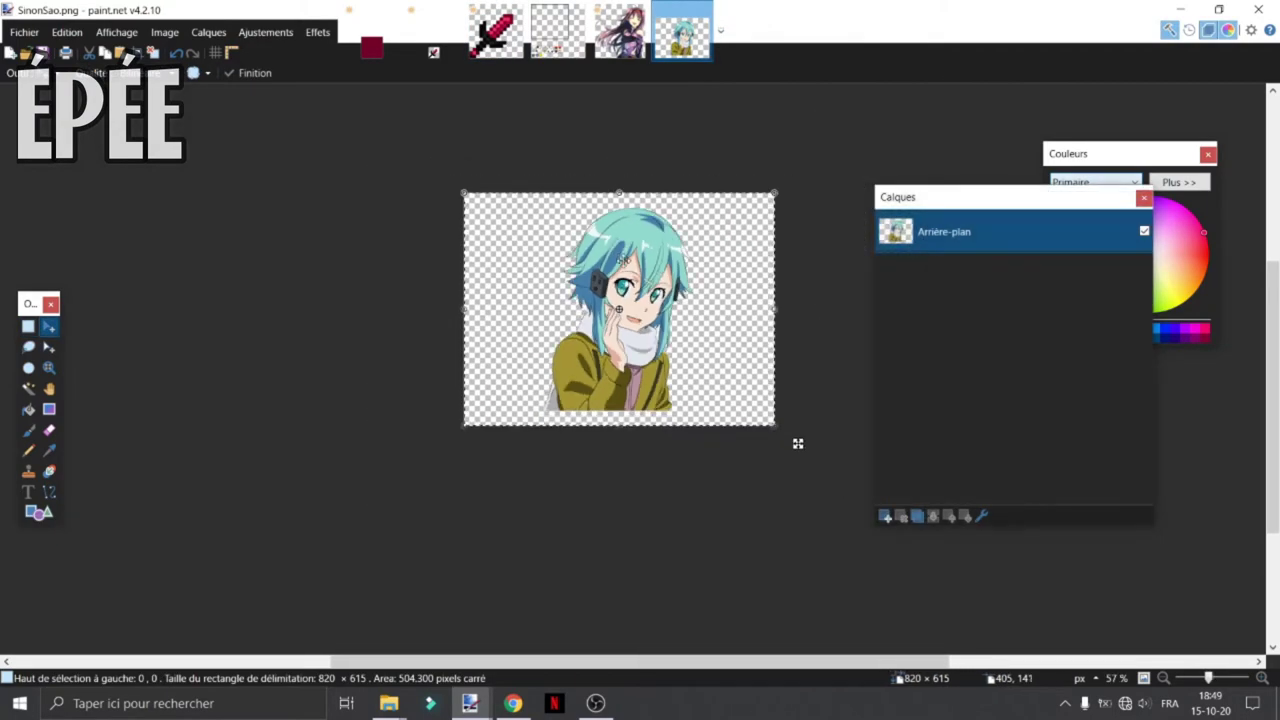
Paste the copied SinonSao.png character onto a new layer above the rebuilt sword, leaving the canvas size unchanged
{"action": "scroll", "coordinate": [630, 275], "scroll_direction": "up", "scroll_amount": 2}
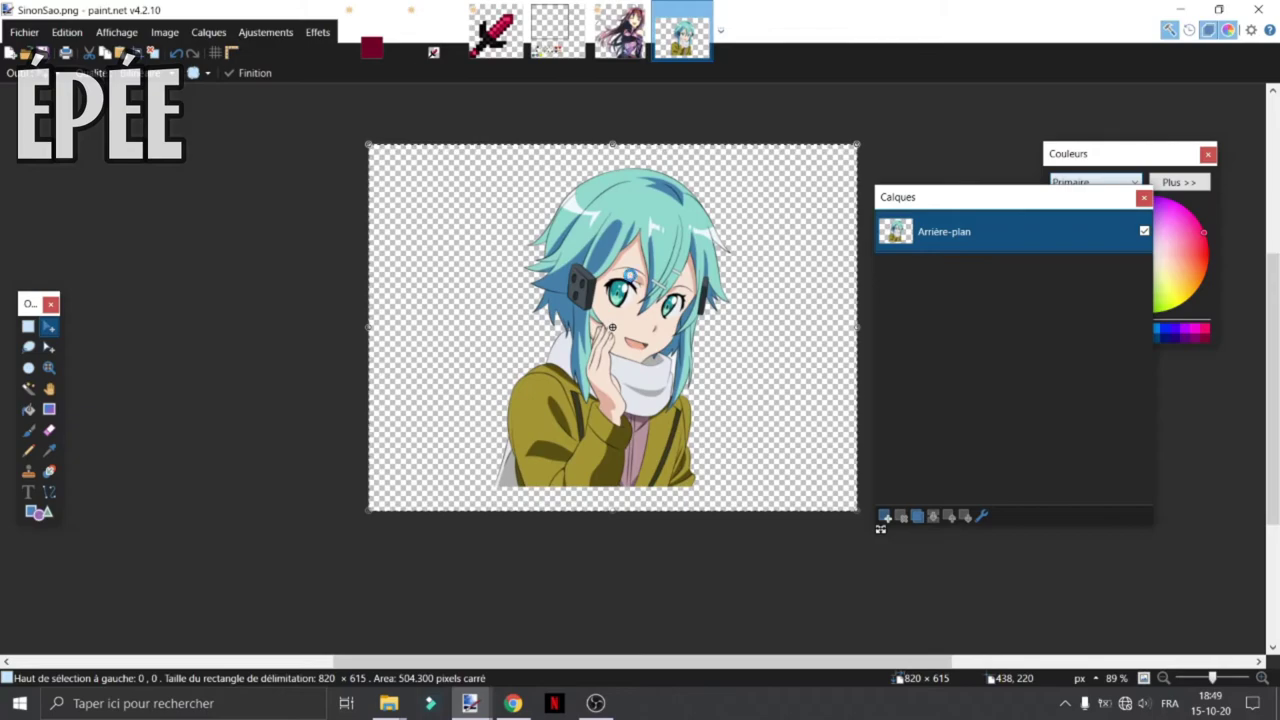
{"action": "left_click", "coordinate": [495, 30]}
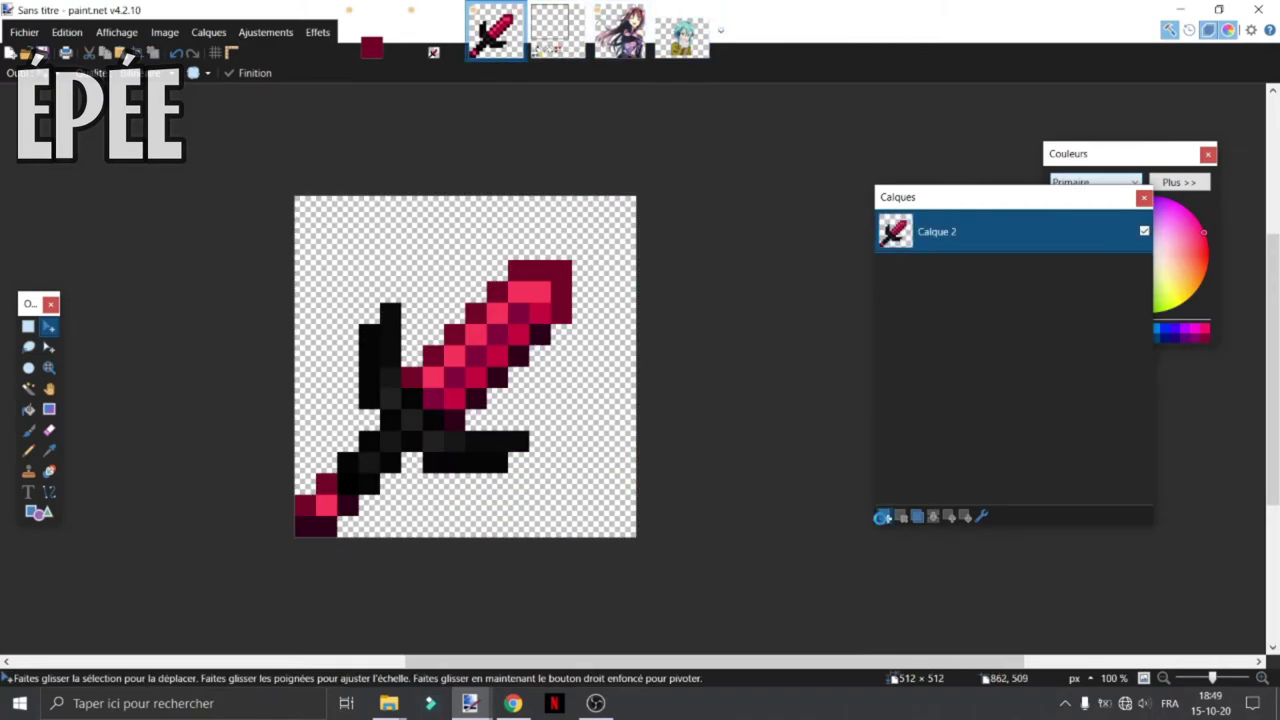
{"action": "left_click", "coordinate": [884, 516]}
{"action": "key", "text": "ctrl+v"}
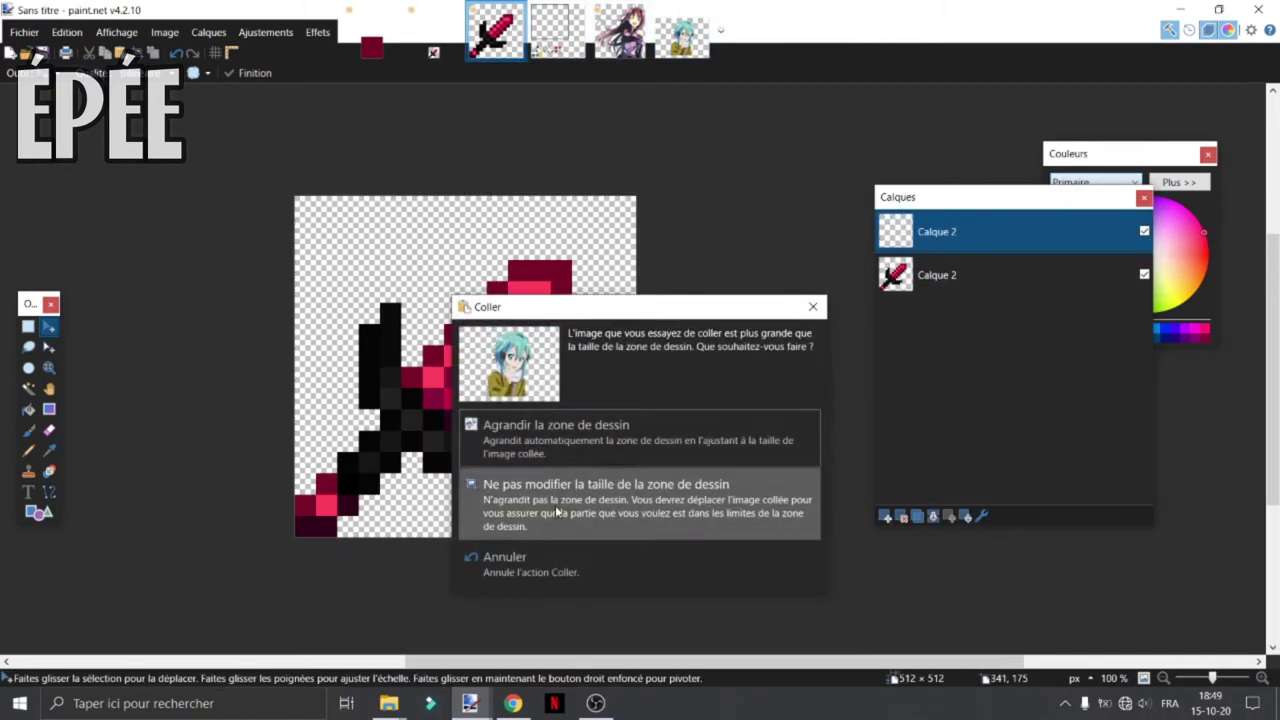
{"action": "left_click", "coordinate": [640, 487]}
Scale the pasted character down to about 421 × 316 pixels and rotate it to -30°
{"action": "scroll", "coordinate": [487, 341], "scroll_direction": "down", "scroll_amount": 4}
{"action": "left_click_drag", "start_coordinate": [636, 450], "coordinate": [522, 373]}
{"action": "scroll", "coordinate": [546, 386], "scroll_direction": "up", "scroll_amount": 3}
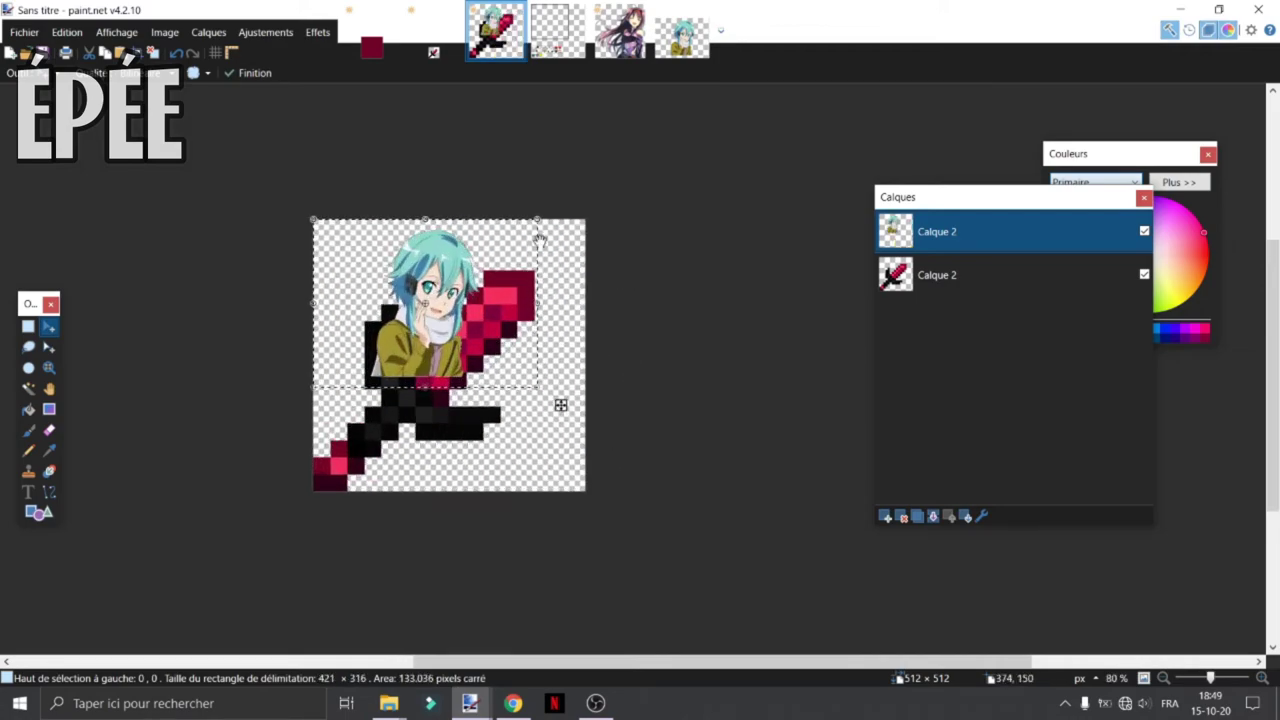
{"action": "left_click_drag", "start_coordinate": [543, 200], "coordinate": [597, 297]}
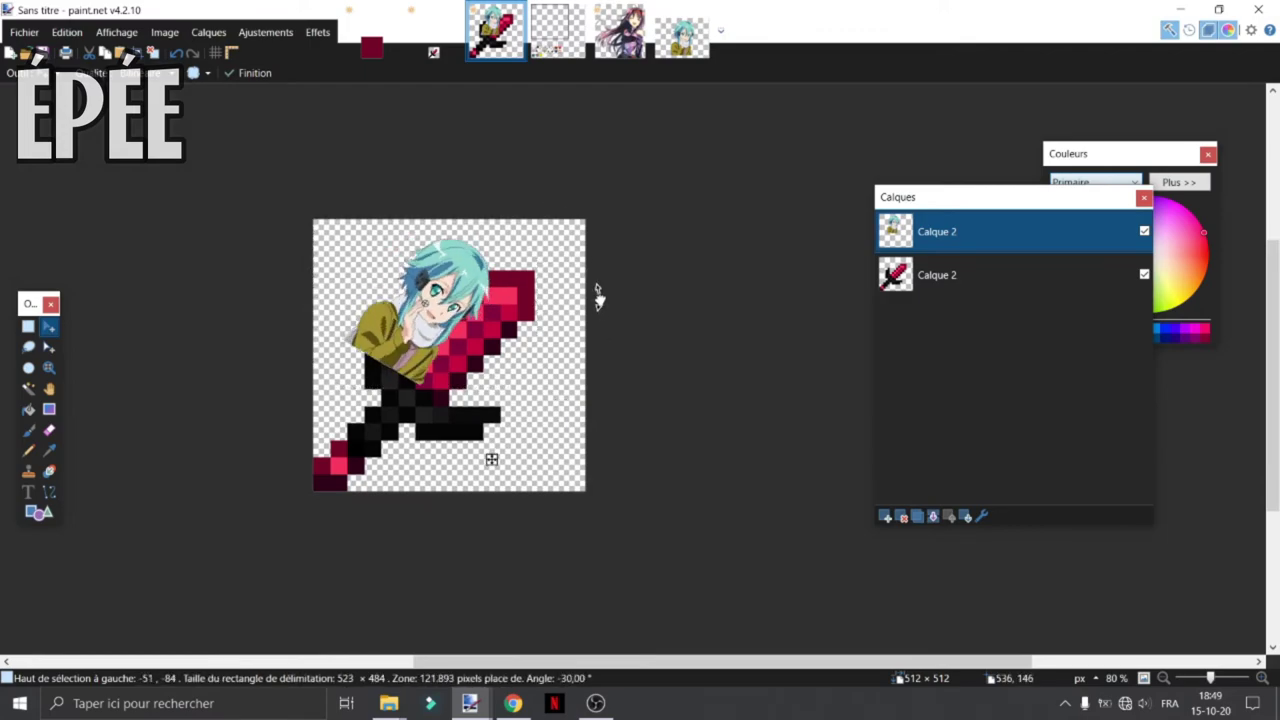
Move the tilted character over the sword's blade and shrink it slightly to fit
{"action": "left_click_drag", "start_coordinate": [457, 343], "coordinate": [495, 370]}
{"action": "mouse_move", "coordinate": [529, 486]}
{"action": "left_mouse_down"}
{"action": "mouse_move", "coordinate": [517, 456]}
{"action": "mouse_move", "coordinate": [528, 486]}
{"action": "mouse_move", "coordinate": [525, 474]}
{"action": "left_mouse_up"}
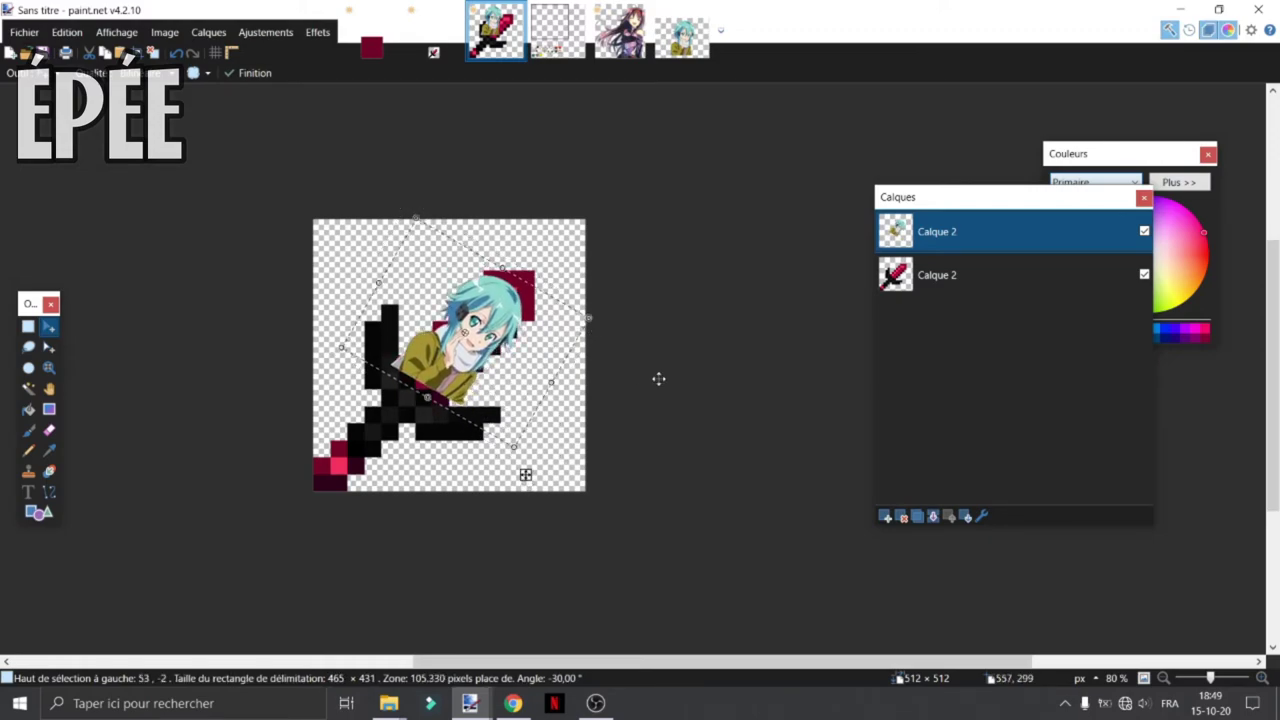
{"action": "scroll", "coordinate": [450, 355], "scroll_direction": "down", "scroll_amount": 1}
Hide the character layer and select only the blade on the sword layer with the Magic Wand at 66 % tolerance
{"action": "left_click", "coordinate": [951, 276]}
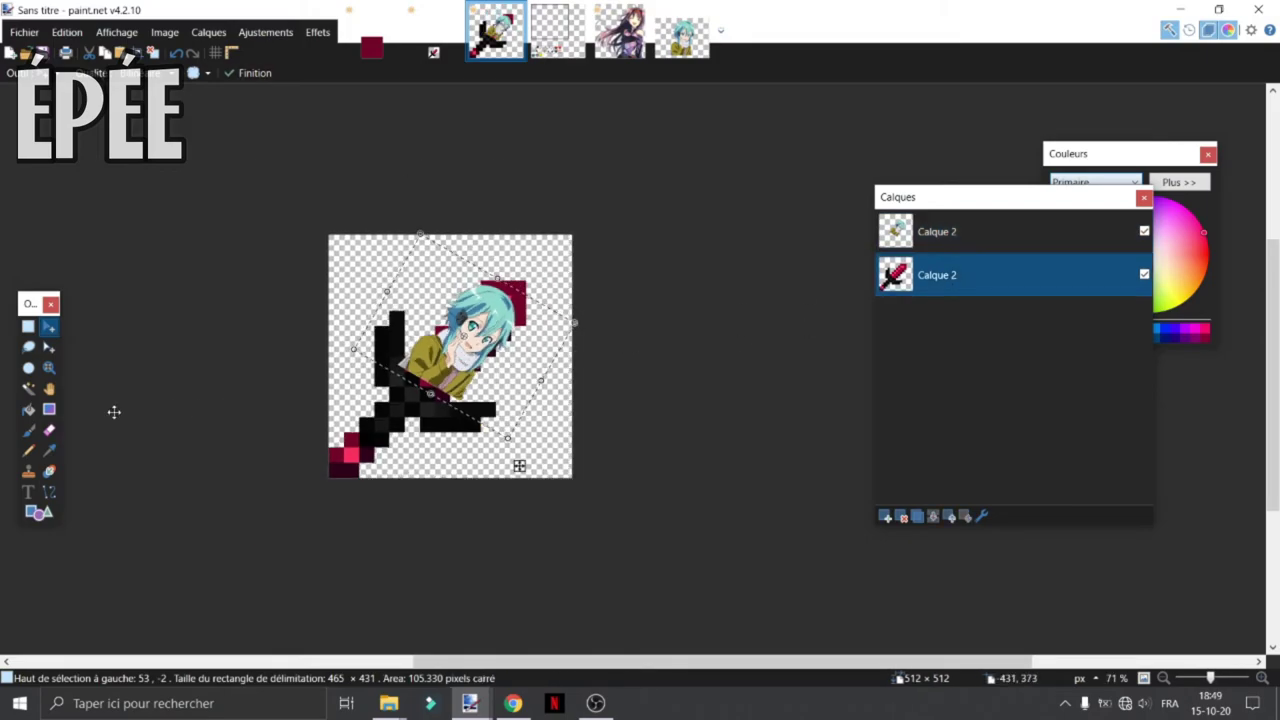
{"action": "left_click", "coordinate": [30, 390]}
{"action": "left_click", "coordinate": [471, 367]}
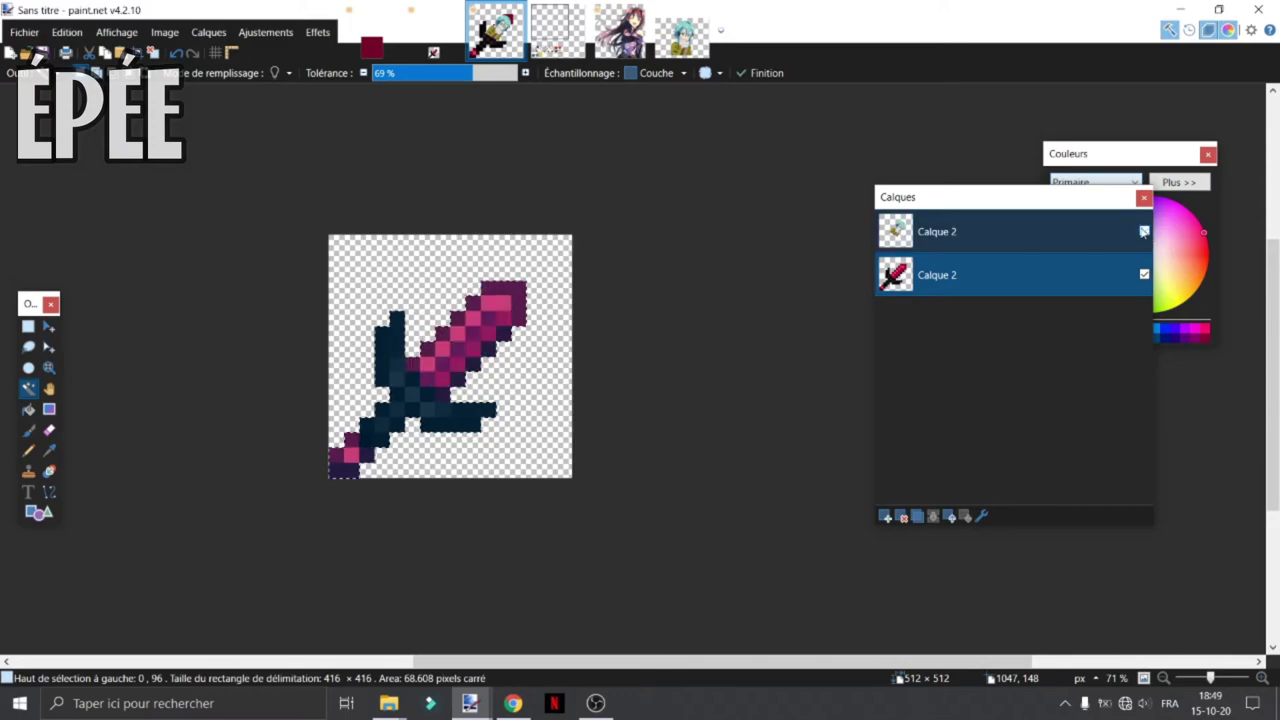
{"action": "scroll", "coordinate": [449, 333], "scroll_direction": "up", "scroll_amount": 2}
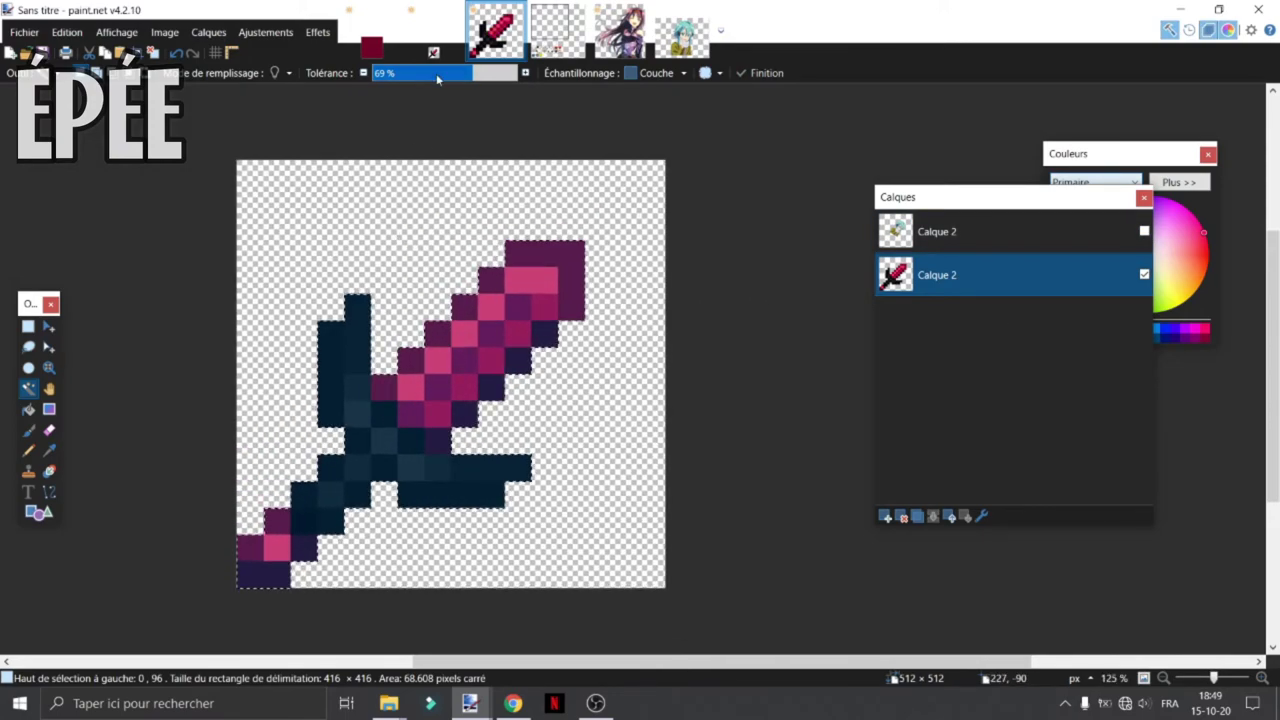
{"action": "left_click", "coordinate": [398, 76]}
{"action": "left_click", "coordinate": [469, 340]}
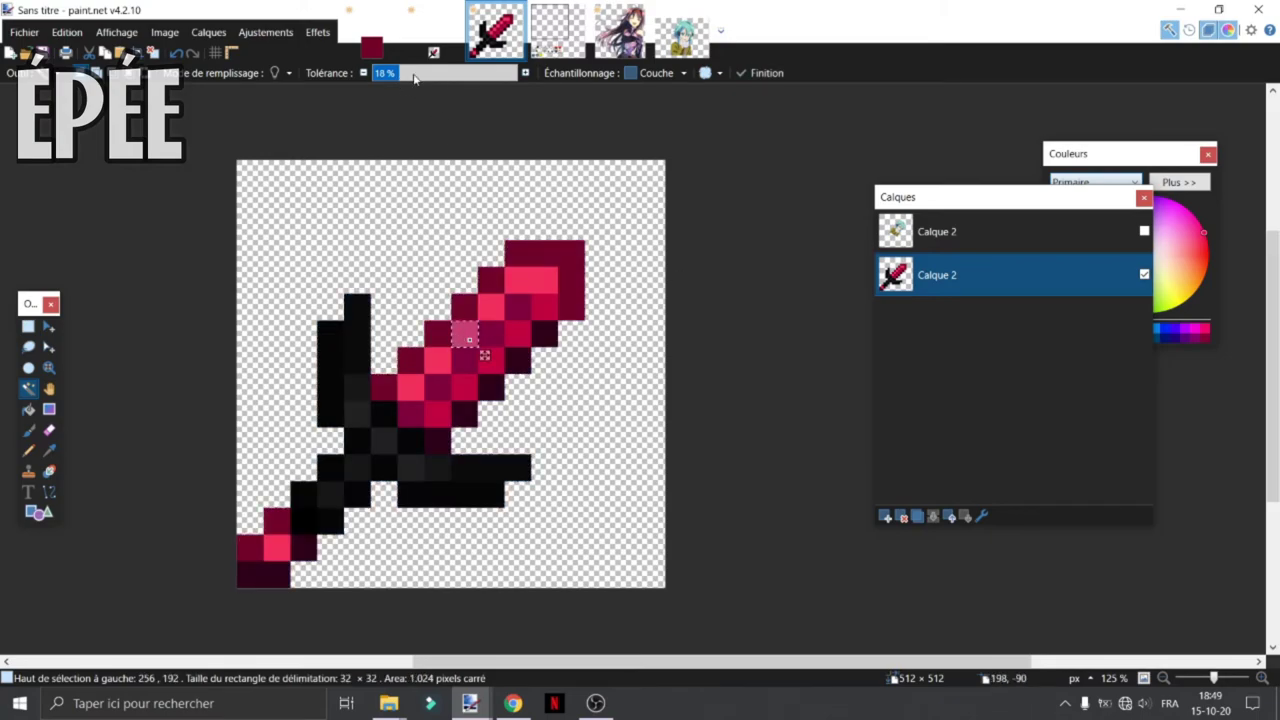
{"action": "left_click_drag", "start_coordinate": [459, 78], "coordinate": [473, 80]}
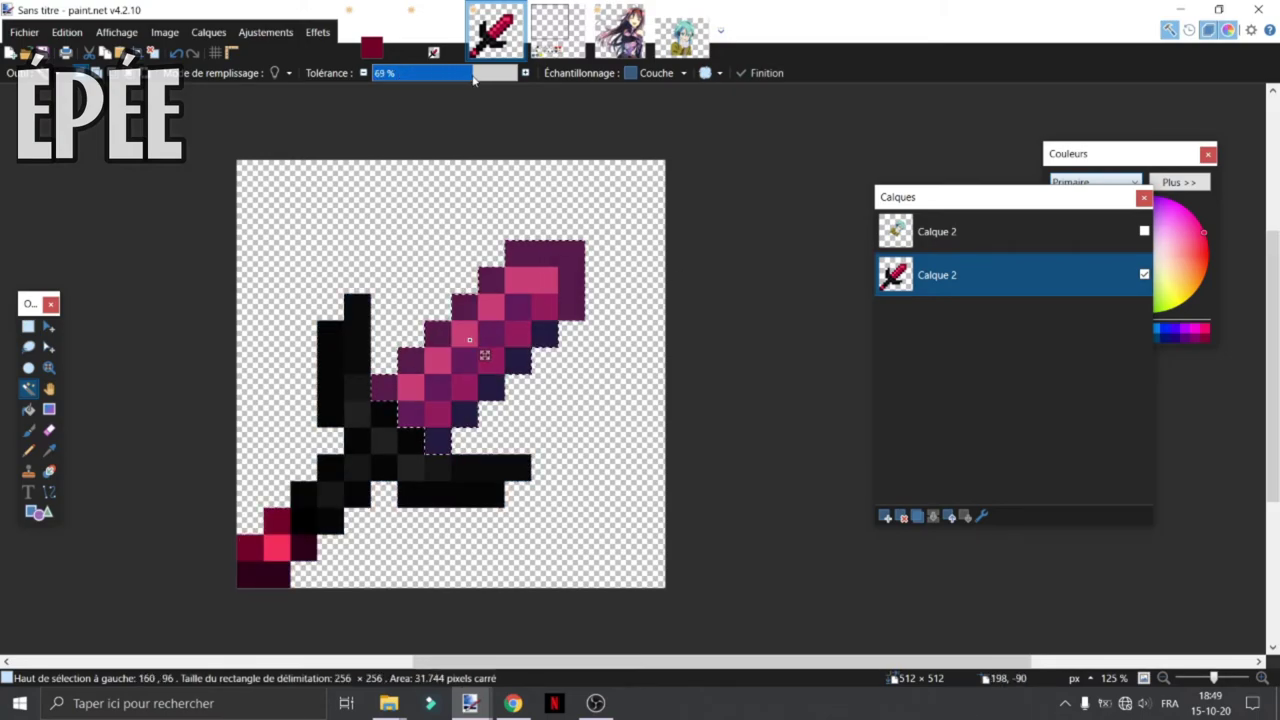
{"action": "scroll", "coordinate": [498, 376], "scroll_direction": "down", "scroll_amount": 2}
{"action": "scroll", "coordinate": [492, 375], "scroll_direction": "up", "scroll_amount": 2}
Show the character layer, copy its part inside the blade selection onto a new layer, and delete the uncropped character layer
{"action": "left_click", "coordinate": [969, 232]}
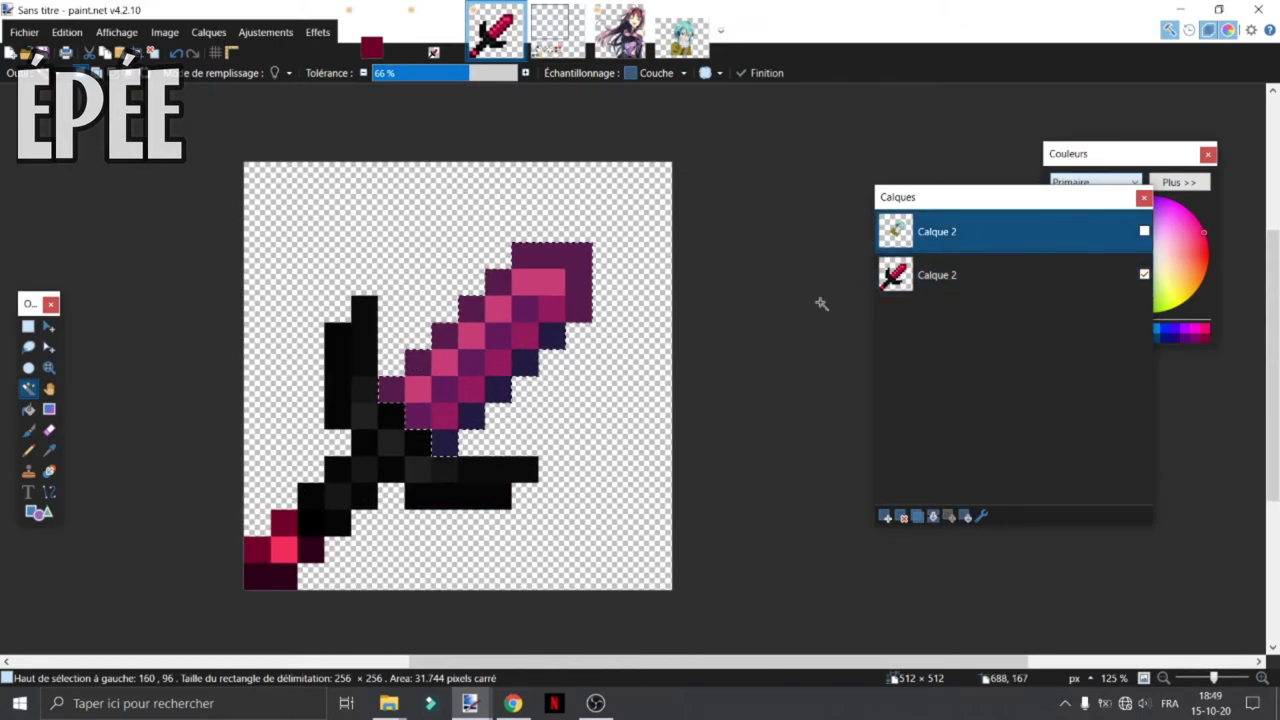
{"action": "left_click", "coordinate": [1144, 233]}
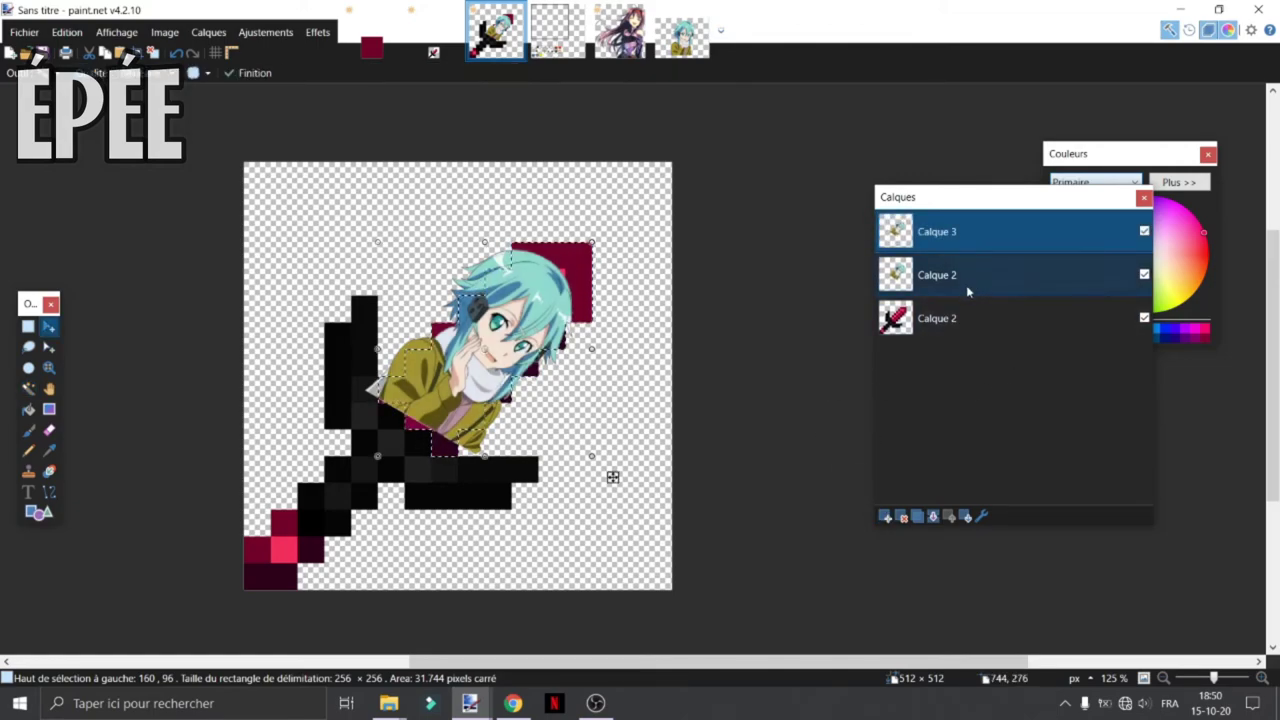
{"action": "left_click", "coordinate": [970, 287]}
{"action": "scroll", "coordinate": [613, 477], "scroll_direction": "up", "scroll_amount": 4}
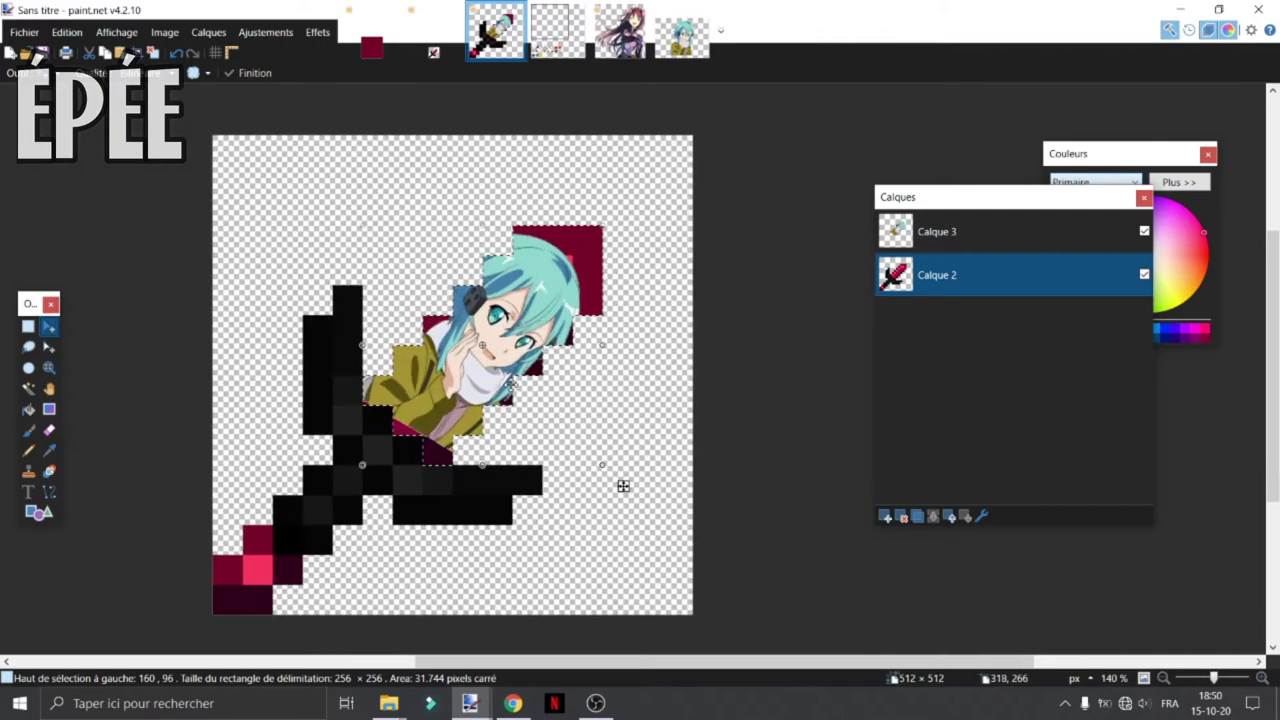
{"action": "scroll", "coordinate": [677, 451], "scroll_direction": "down", "scroll_amount": 4}
{"action": "scroll", "coordinate": [400, 348], "scroll_direction": "up", "scroll_amount": 3}
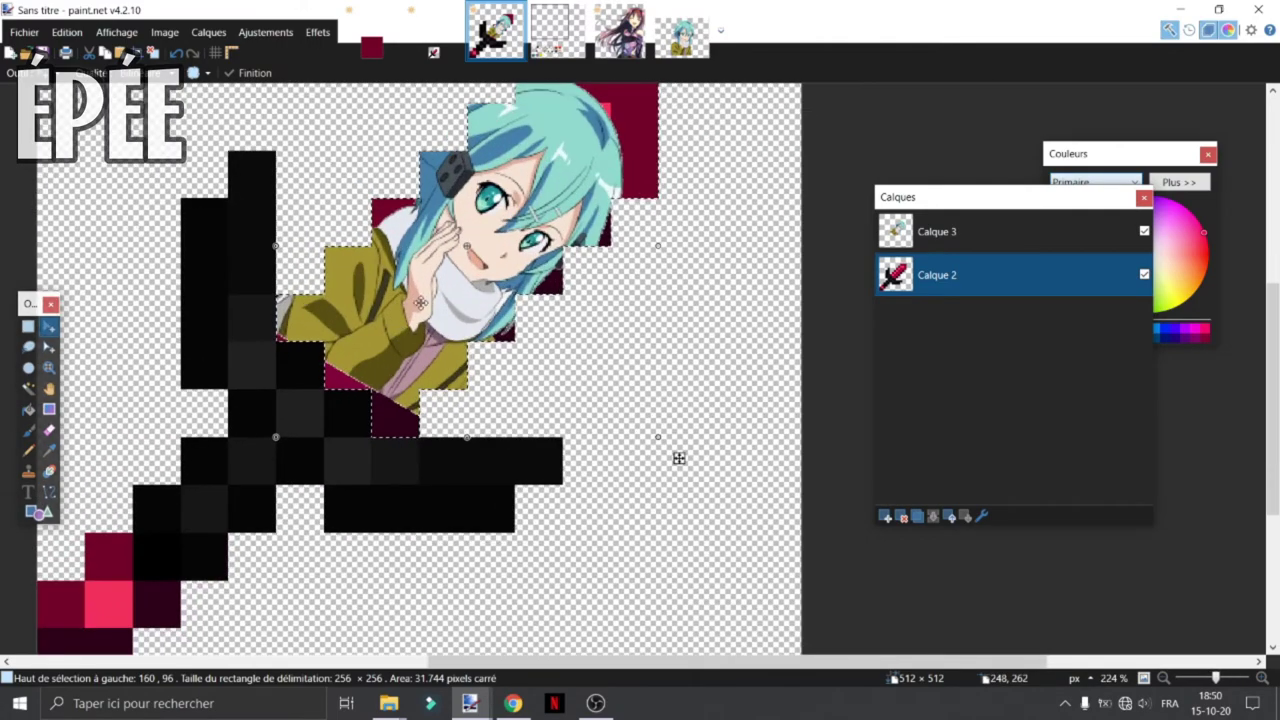
{"action": "scroll", "coordinate": [254, 252], "scroll_direction": "down", "scroll_amount": 4}
Fade the lower part of the cropped character into the blade using the Eraser at width 550 and 0 % hardness
{"action": "left_click", "coordinate": [970, 231]}
{"action": "left_click", "coordinate": [49, 429]}
{"action": "scroll", "coordinate": [240, 410], "scroll_direction": "down", "scroll_amount": 2}
{"action": "scroll", "coordinate": [160, 424], "scroll_direction": "up", "scroll_amount": 3}
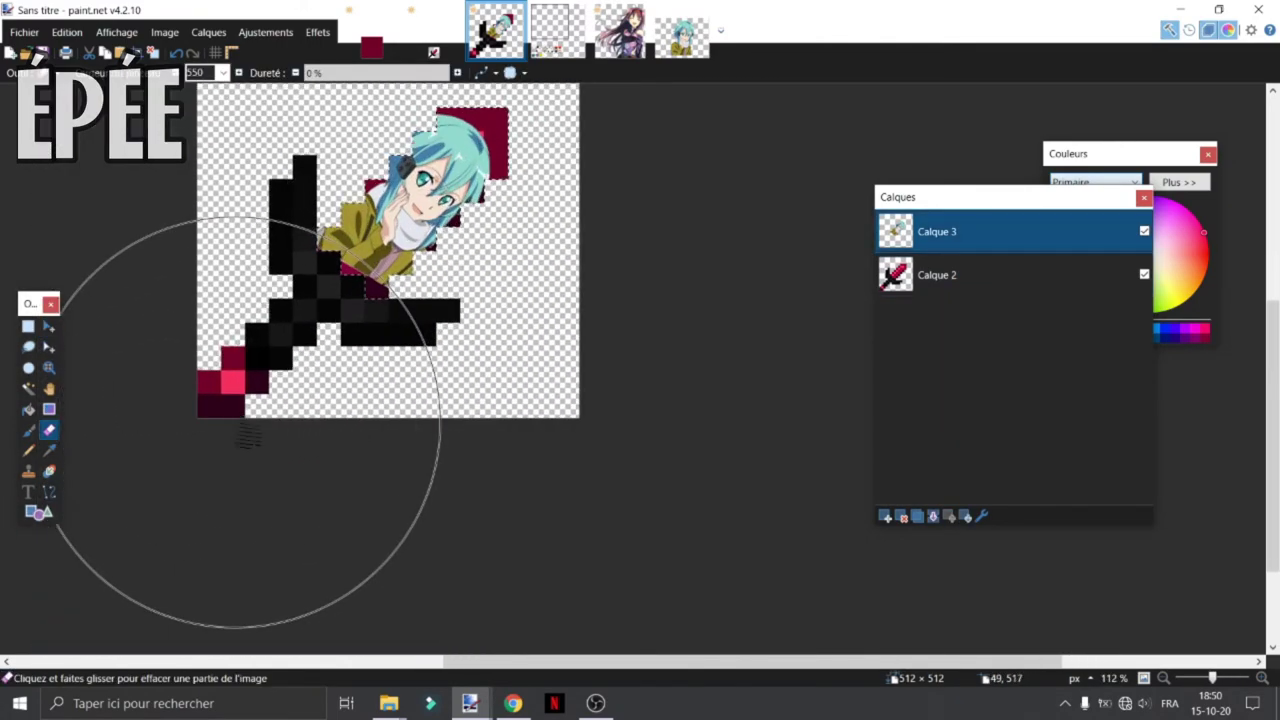
{"action": "left_click", "coordinate": [235, 423]}
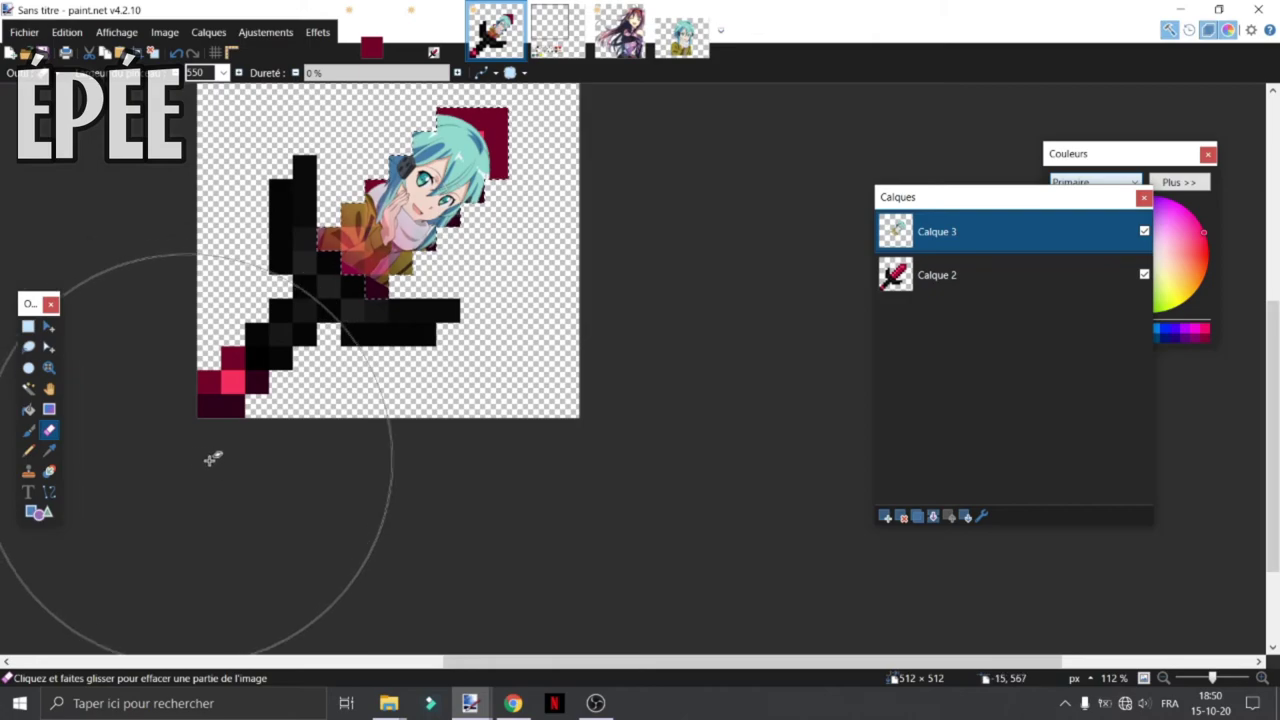
{"action": "scroll", "coordinate": [285, 500], "scroll_direction": "up", "scroll_amount": 2}
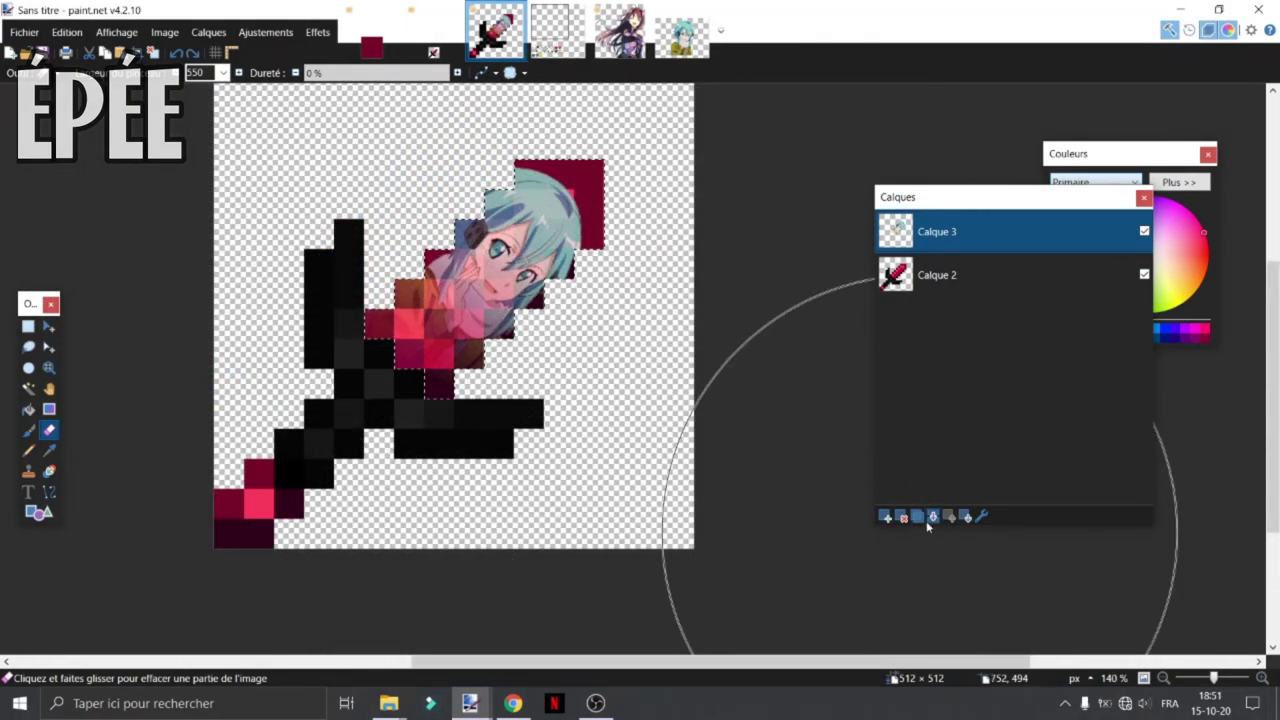
Merge the character into the sword layer and save the image as diamond_sword.png on the desktop, replacing the existing file
{"action": "key", "text": "ctrl+s"}
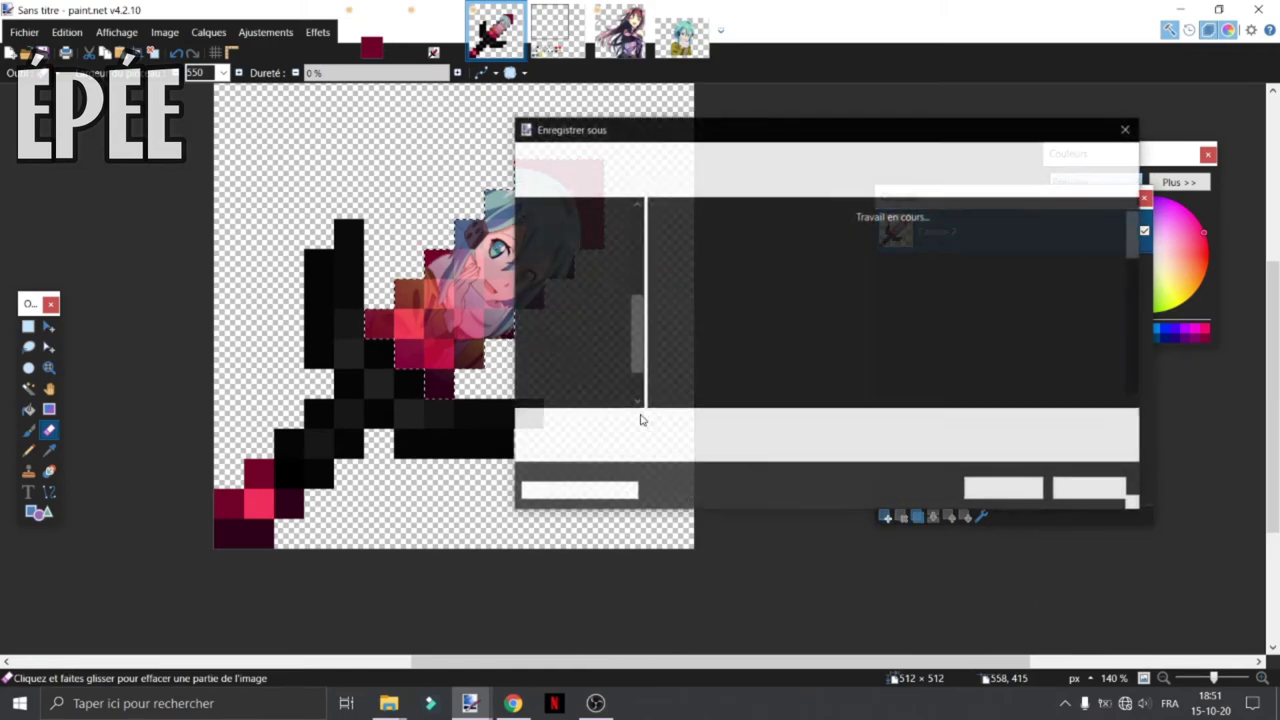
{"action": "type", "text": "diamond_sword.png"}
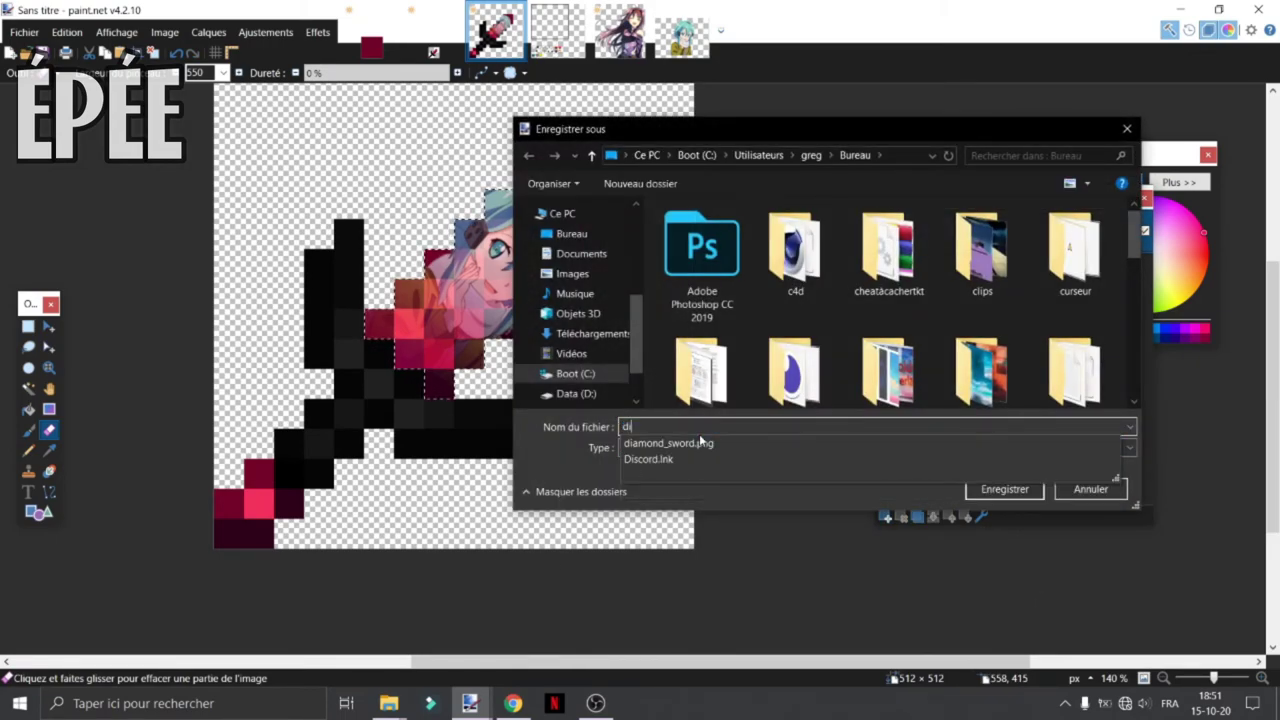
{"action": "left_click", "coordinate": [1005, 490]}
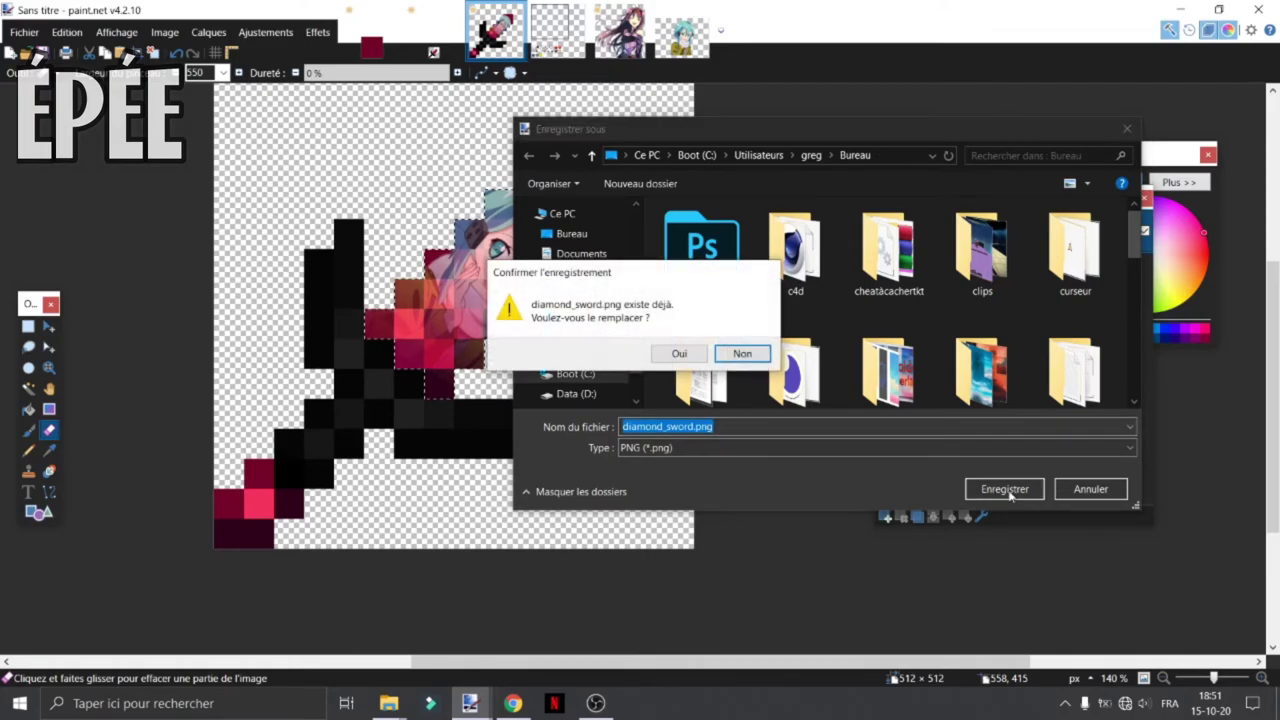
{"action": "left_click", "coordinate": [680, 354]}
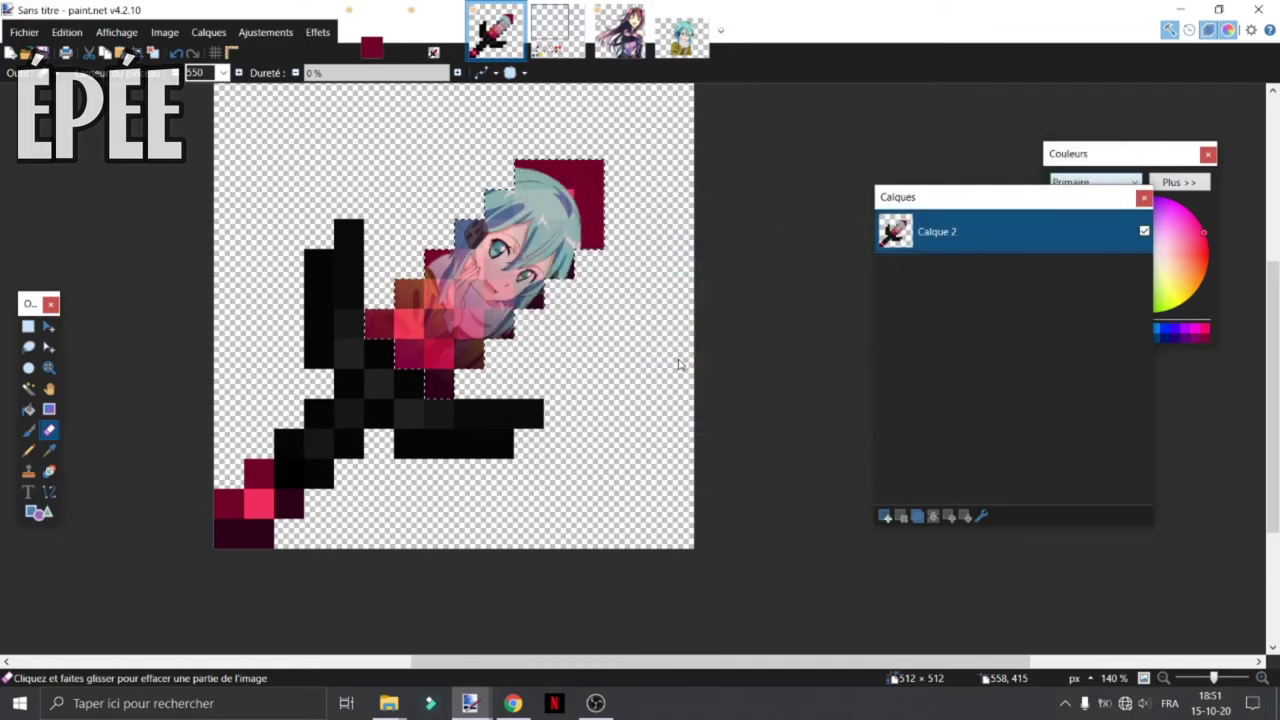
{"action": "left_click", "coordinate": [620, 485]}
{"action": "scroll", "coordinate": [480, 298], "scroll_direction": "down", "scroll_amount": 5}
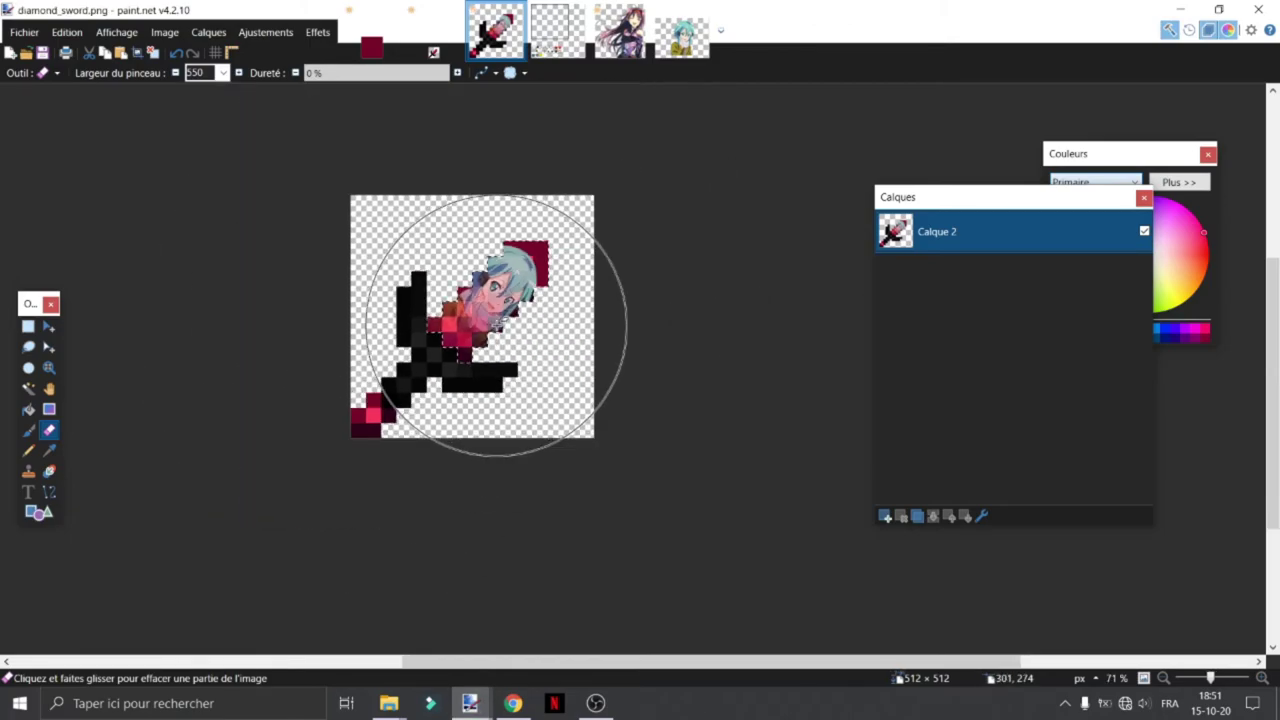
{"action": "scroll", "coordinate": [498, 322], "scroll_direction": "up", "scroll_amount": 4}
Switch to the inventory.png image and examine its empty inventory frame and the effect icons beneath it
{"action": "left_click", "coordinate": [557, 30]}
{"action": "scroll", "coordinate": [529, 314], "scroll_direction": "up", "scroll_amount": 6}
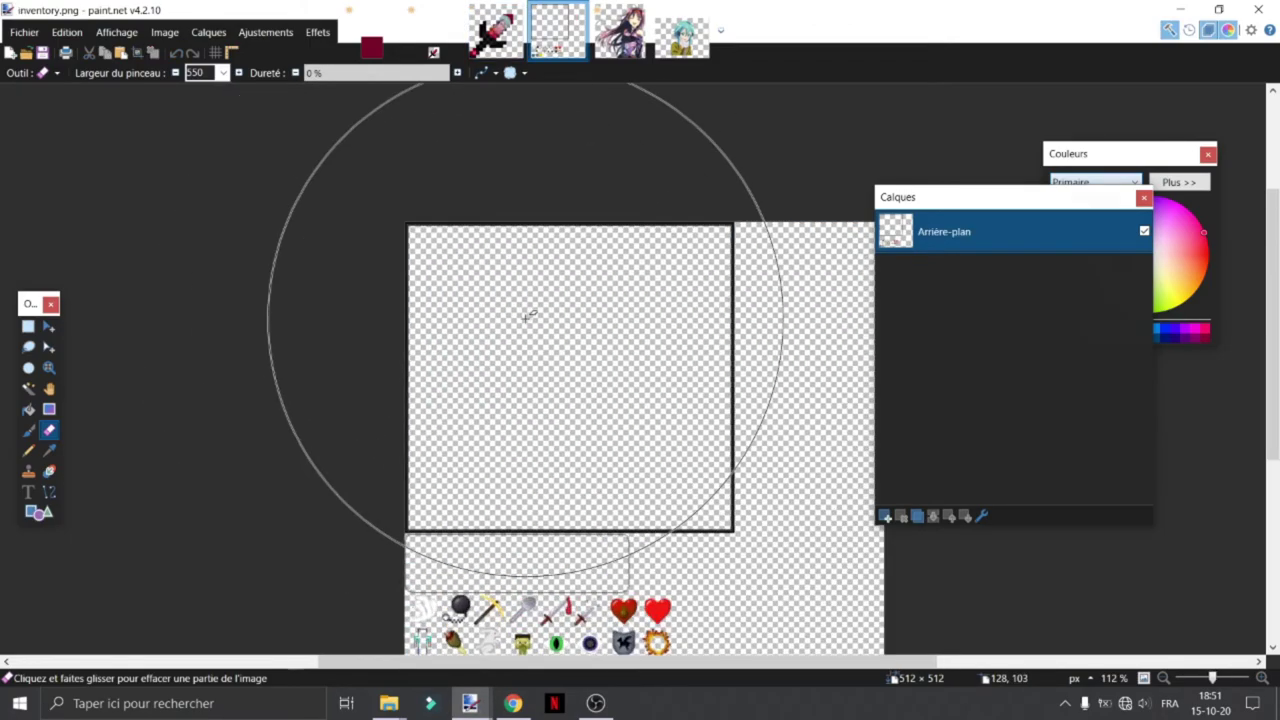
{"action": "scroll", "coordinate": [531, 314], "scroll_direction": "down", "scroll_amount": 7}
{"action": "scroll", "coordinate": [480, 320], "scroll_direction": "up", "scroll_amount": 4}
{"action": "scroll", "coordinate": [449, 329], "scroll_direction": "down", "scroll_amount": 5}
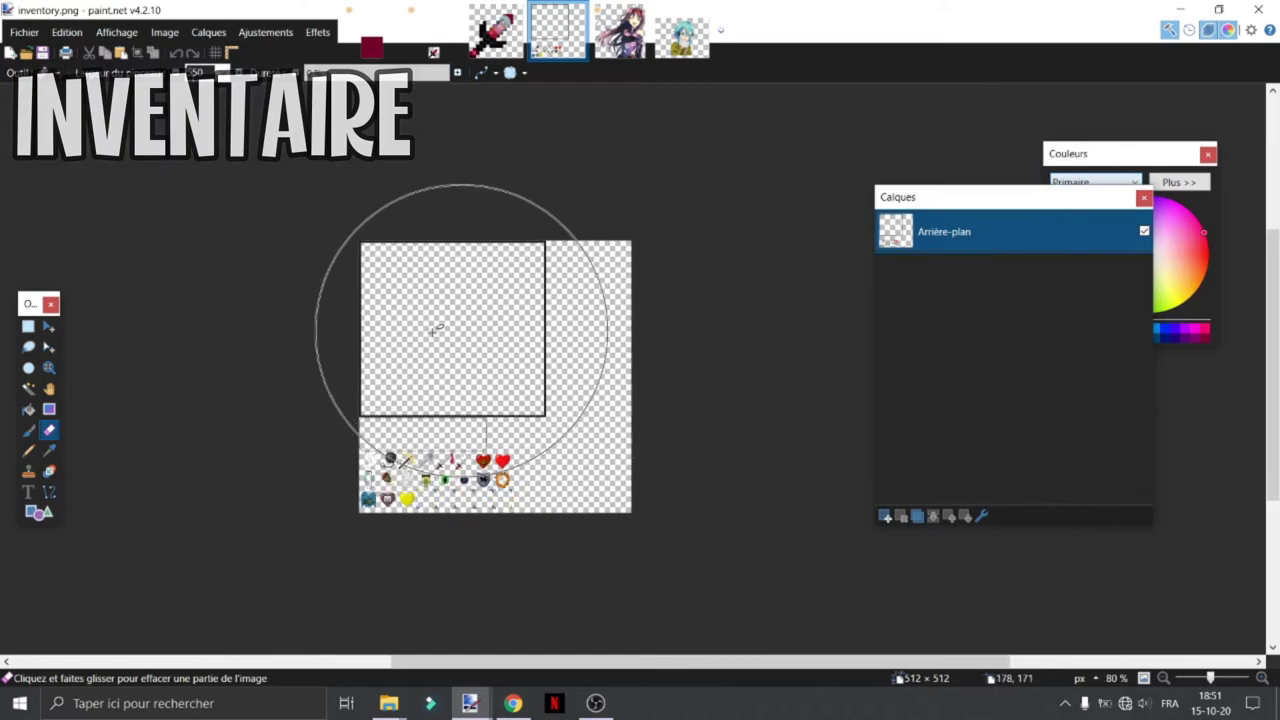
{"action": "scroll", "coordinate": [468, 330], "scroll_direction": "up", "scroll_amount": 3}
{"action": "scroll", "coordinate": [515, 333], "scroll_direction": "up", "scroll_amount": 2}
{"action": "scroll", "coordinate": [515, 333], "scroll_direction": "down", "scroll_amount": 2}
{"action": "scroll", "coordinate": [515, 333], "scroll_direction": "up", "scroll_amount": 2}
{"action": "scroll", "coordinate": [512, 333], "scroll_direction": "down", "scroll_amount": 3}
{"action": "scroll", "coordinate": [330, 312], "scroll_direction": "up", "scroll_amount": 2}
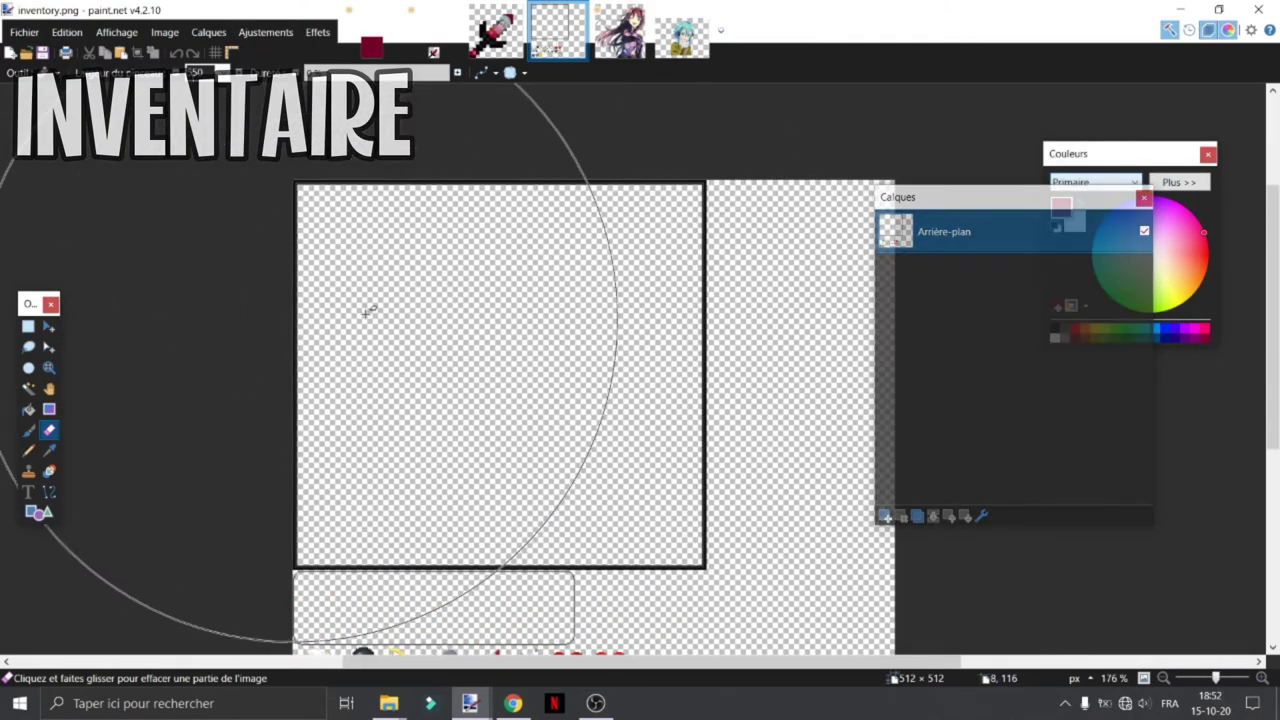
Resize inventory.png to an absolute size of 1024 × 1024 pixels
{"action": "left_click", "coordinate": [161, 33]}
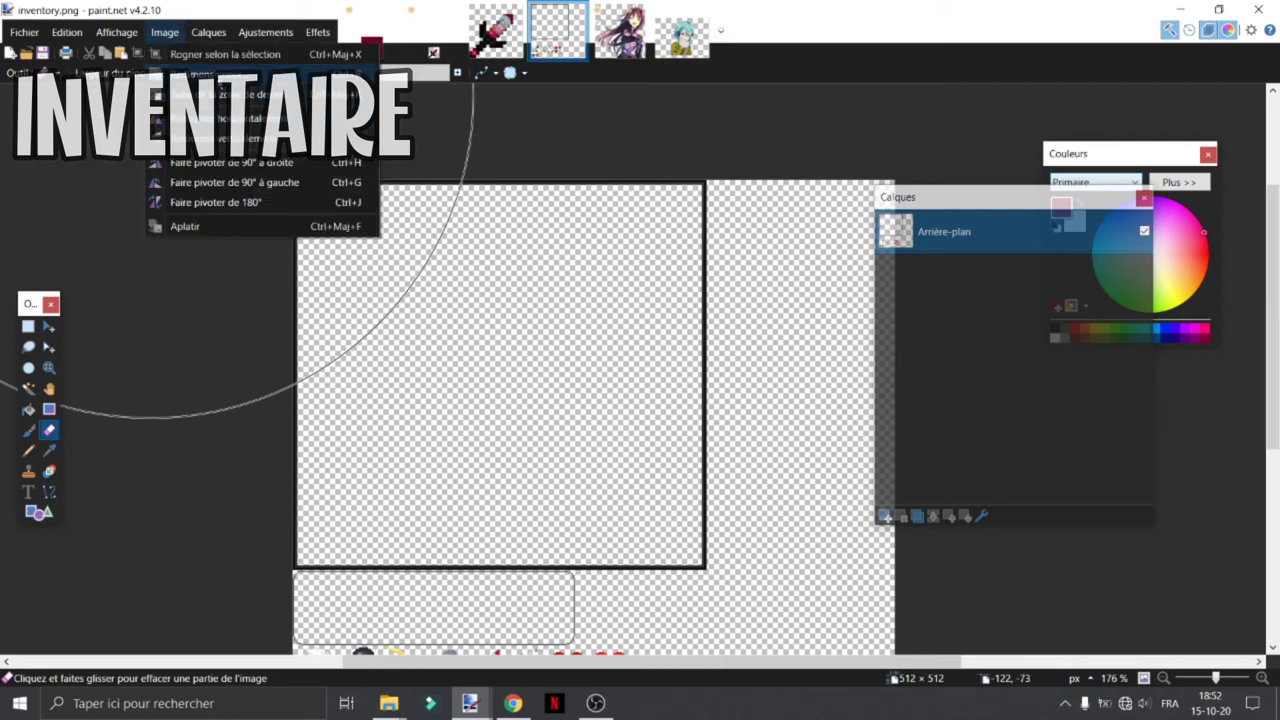
{"action": "left_click", "coordinate": [220, 75]}
{"action": "left_click_drag", "start_coordinate": [648, 186], "coordinate": [374, 87]}
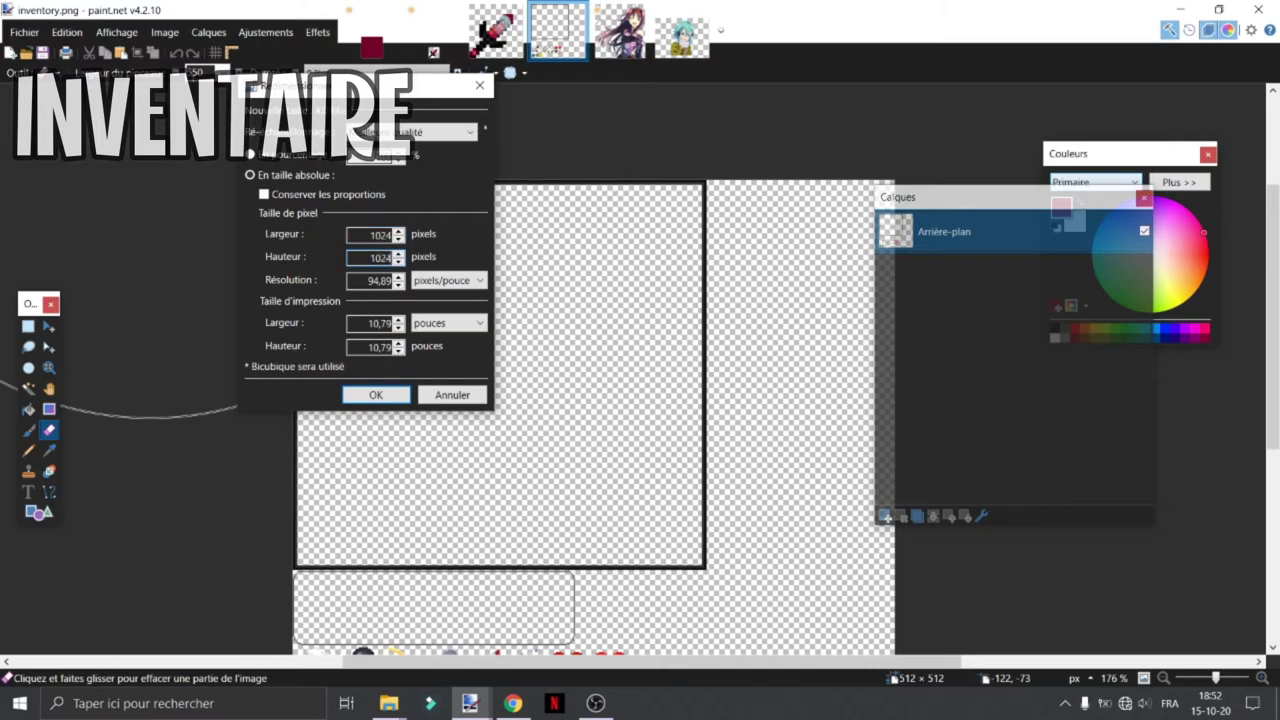
{"action": "left_click", "coordinate": [381, 392]}
Examine the enlarged inventory.png up close, checking the pixel quality of the effect icons and the inventory frame
{"action": "scroll", "coordinate": [590, 389], "scroll_direction": "down", "scroll_amount": 10}
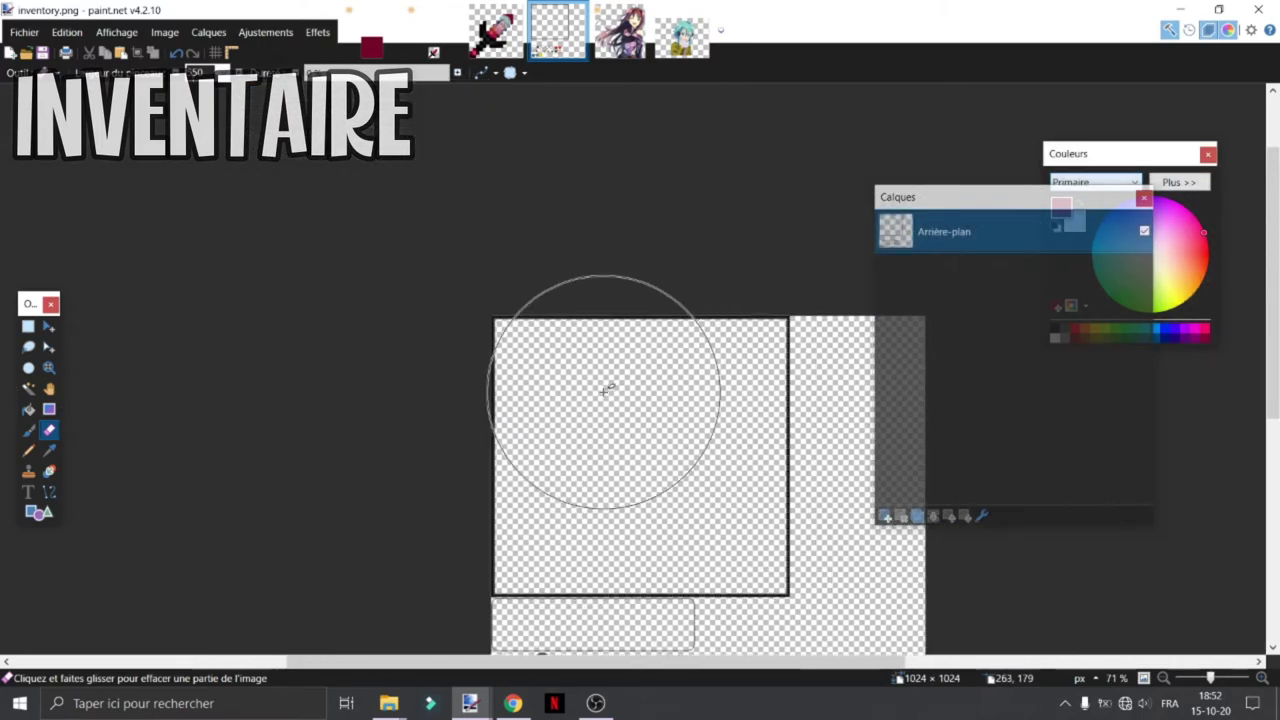
{"action": "scroll", "coordinate": [663, 420], "scroll_direction": "up", "scroll_amount": 5}
{"action": "scroll", "coordinate": [515, 320], "scroll_direction": "up", "scroll_amount": 5}
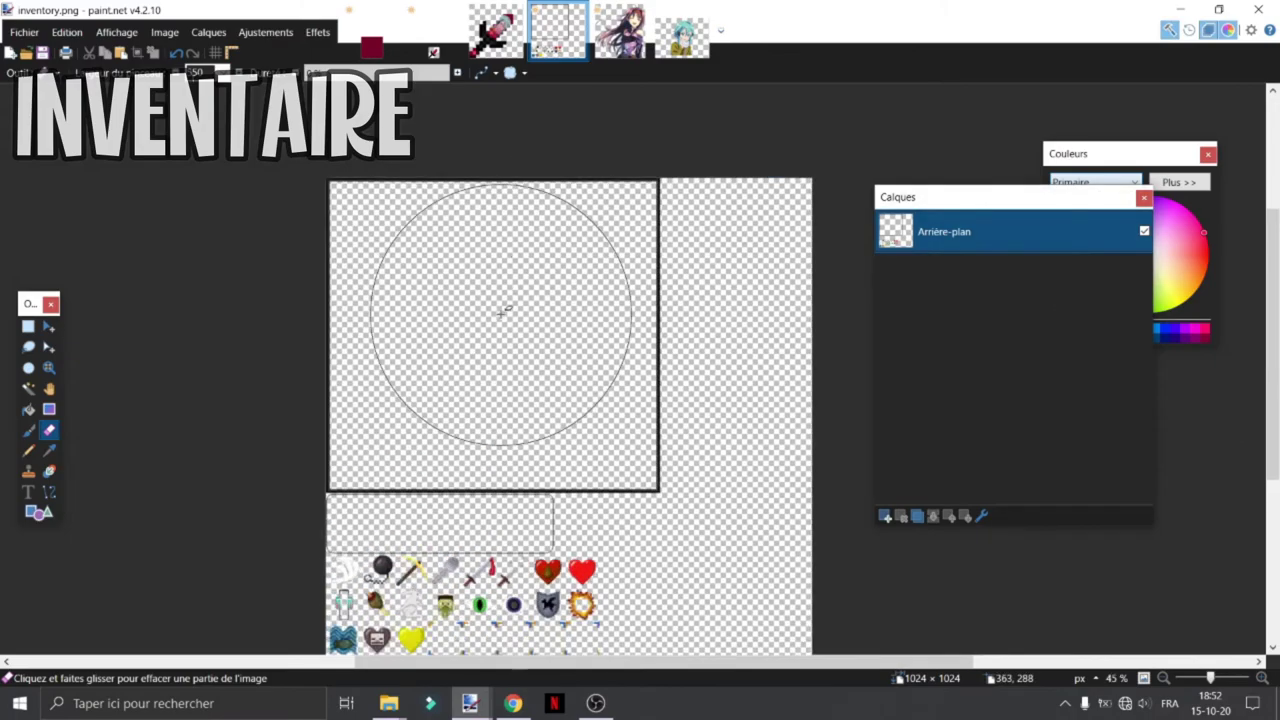
{"action": "scroll", "coordinate": [513, 458], "scroll_direction": "down", "scroll_amount": 3}
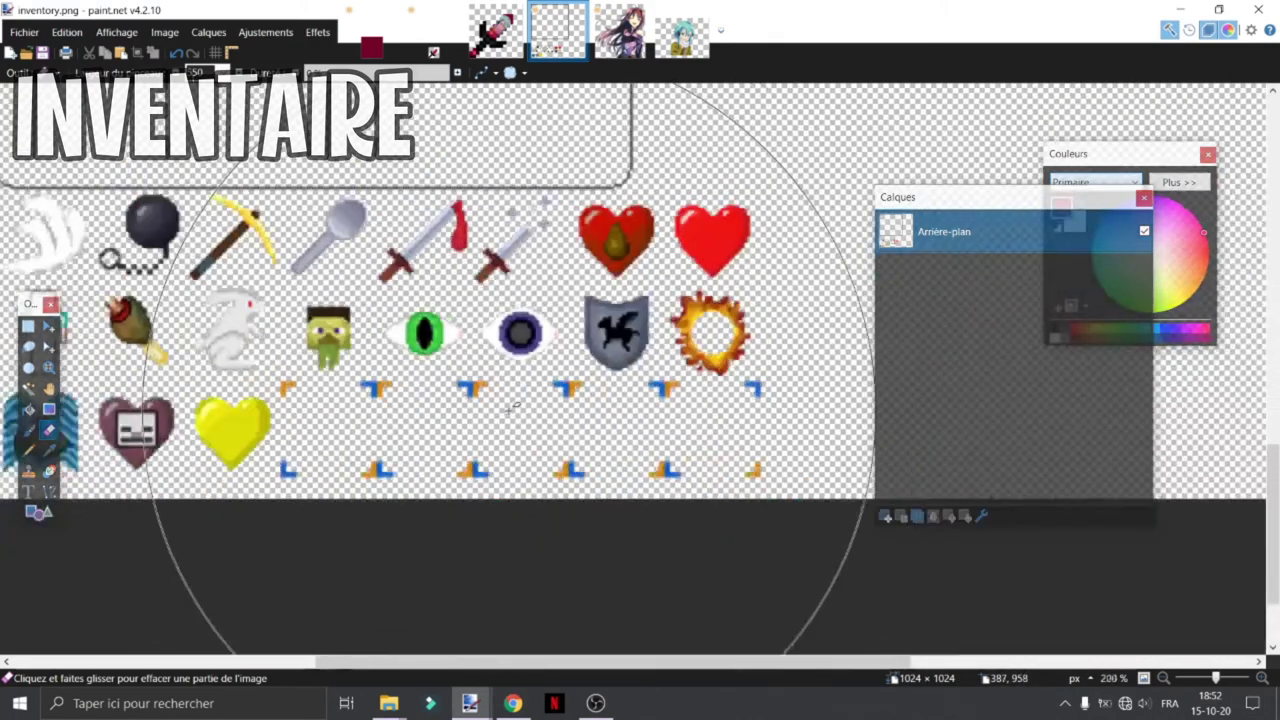
{"action": "scroll", "coordinate": [637, 282], "scroll_direction": "up", "scroll_amount": 5}
{"action": "scroll", "coordinate": [630, 295], "scroll_direction": "up", "scroll_amount": 3}
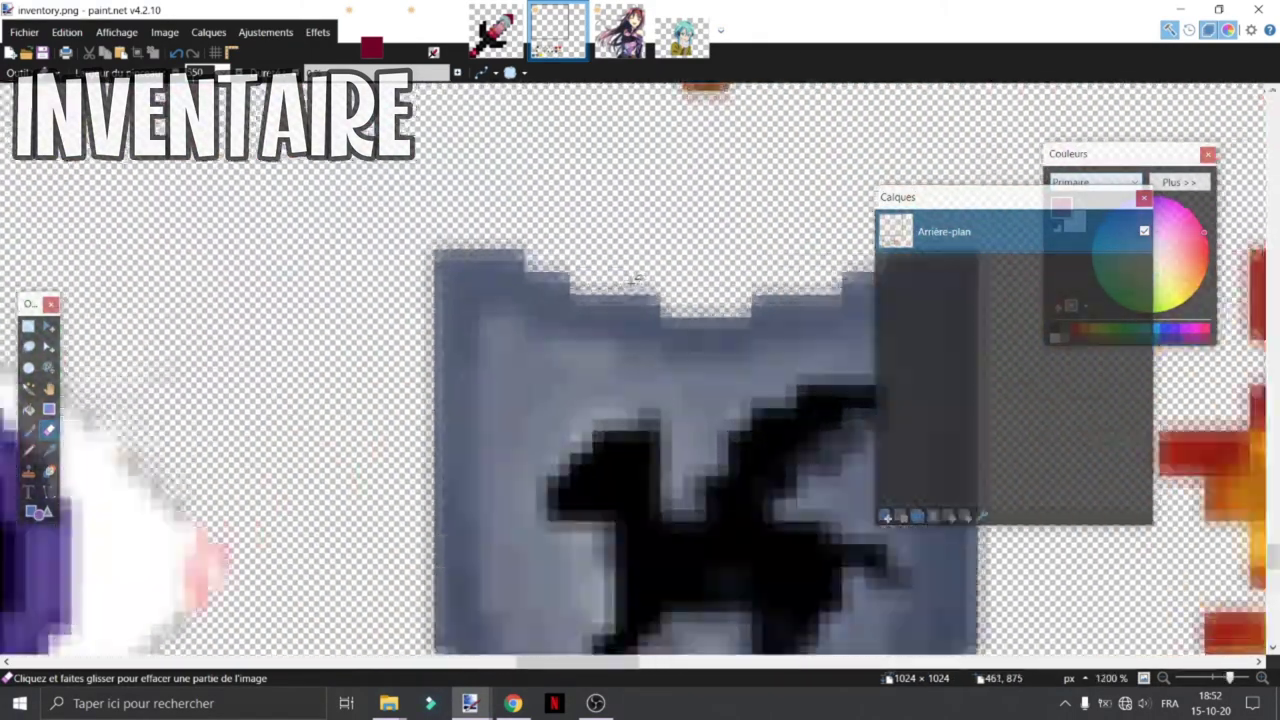
{"action": "scroll", "coordinate": [614, 305], "scroll_direction": "down", "scroll_amount": 6}
{"action": "scroll", "coordinate": [481, 302], "scroll_direction": "up", "scroll_amount": 10}
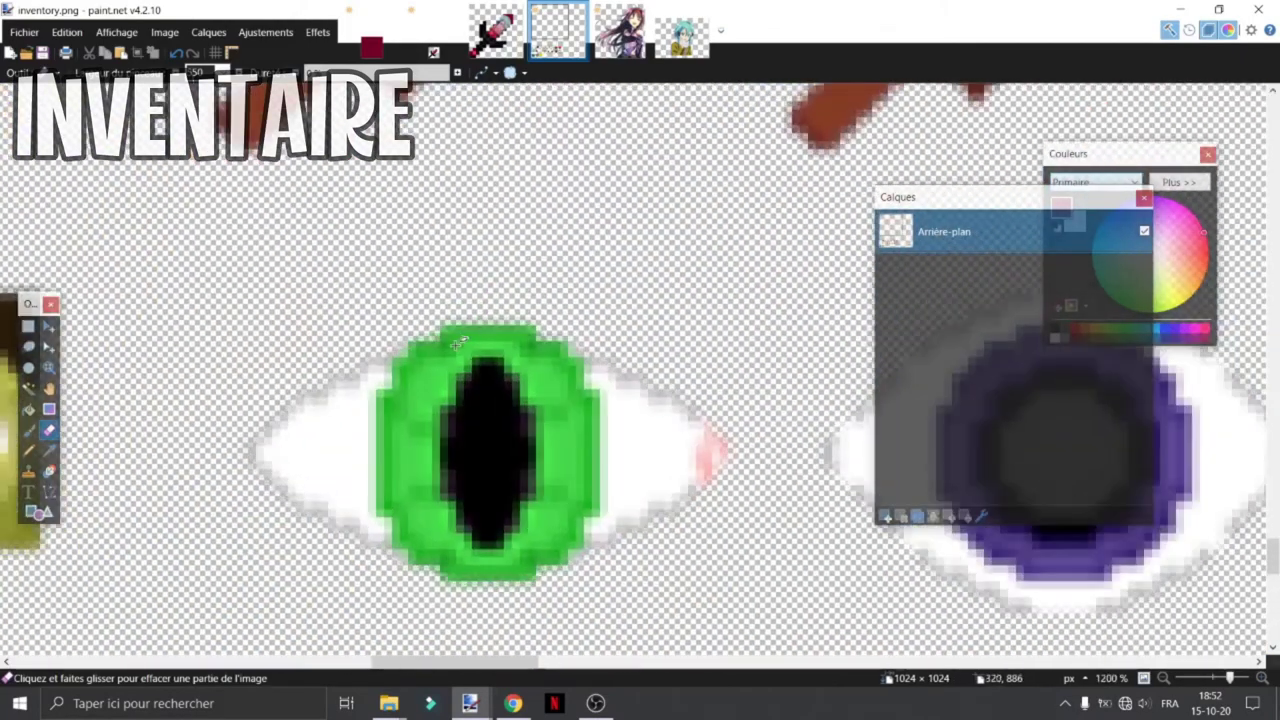
{"action": "scroll", "coordinate": [365, 372], "scroll_direction": "down", "scroll_amount": 20}
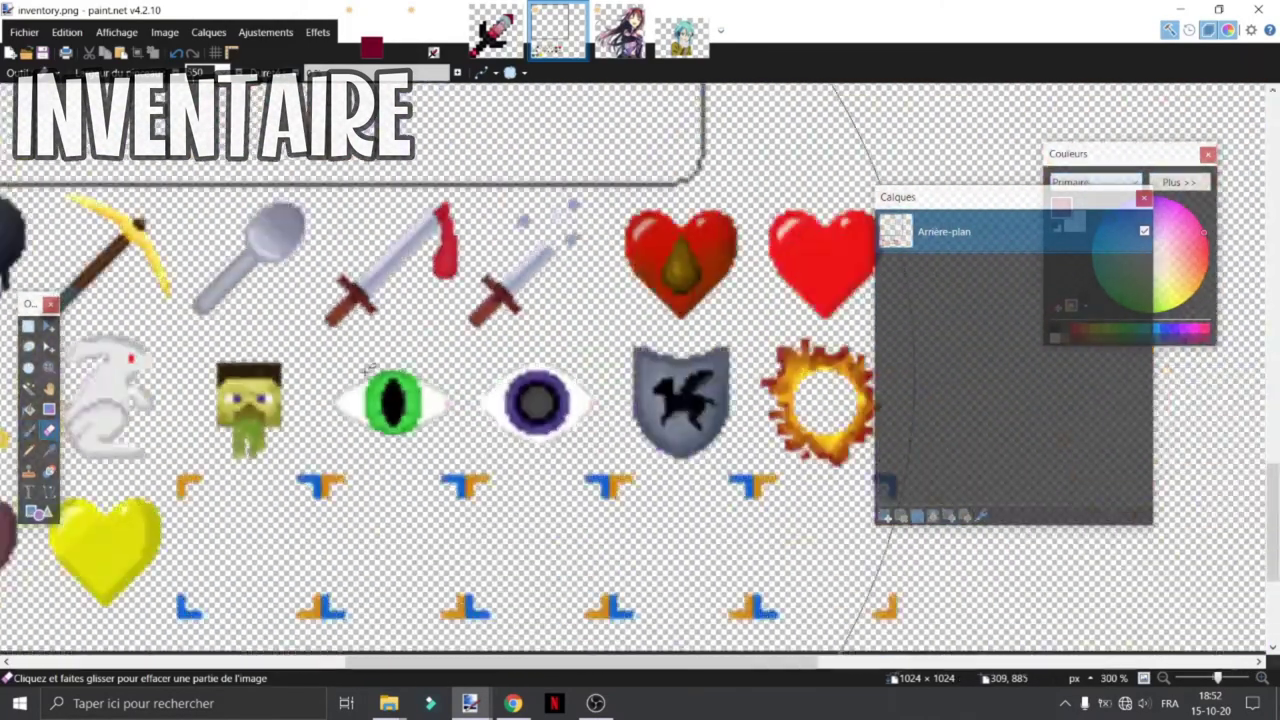
{"action": "scroll", "coordinate": [378, 338], "scroll_direction": "up", "scroll_amount": 3}
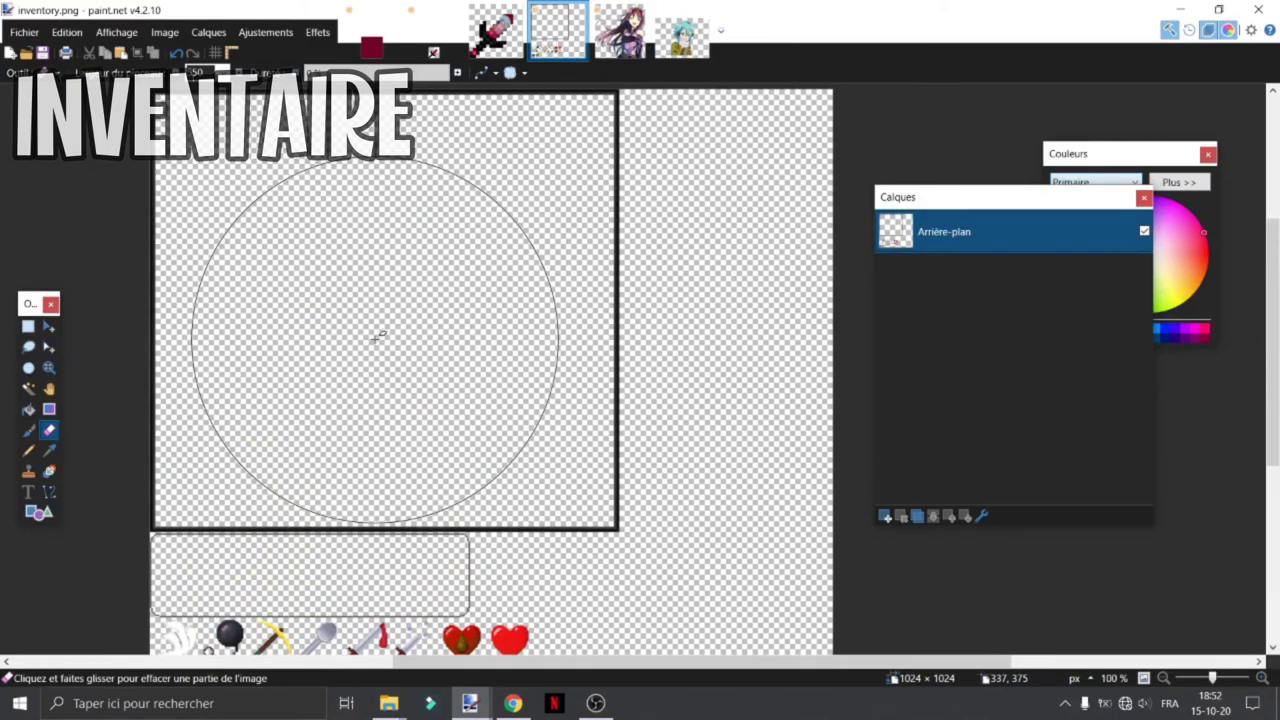
Copy the purple-haired character from clipart2085532.png and paste it into a new layer of inventory.png, keeping the canvas size
{"action": "scroll", "coordinate": [376, 338], "scroll_direction": "down", "scroll_amount": 1}
{"action": "left_click", "coordinate": [621, 35]}
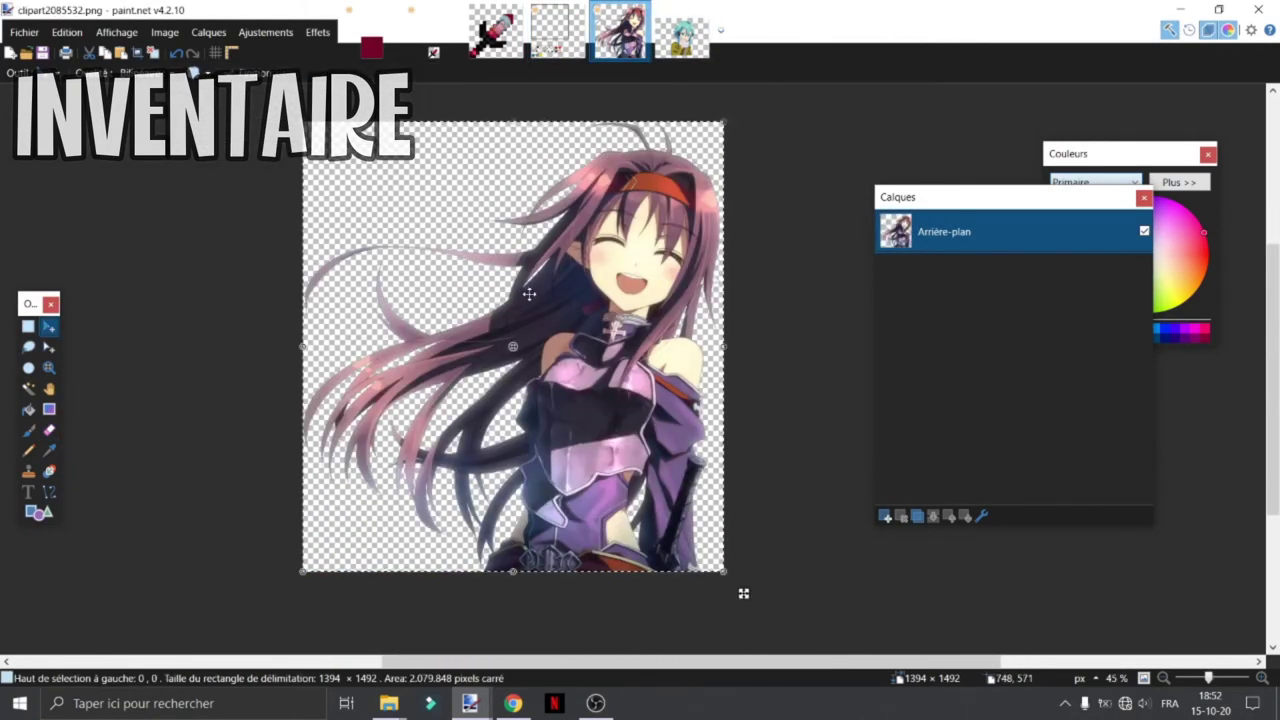
{"action": "key", "text": "ctrl+shift+Tab"}
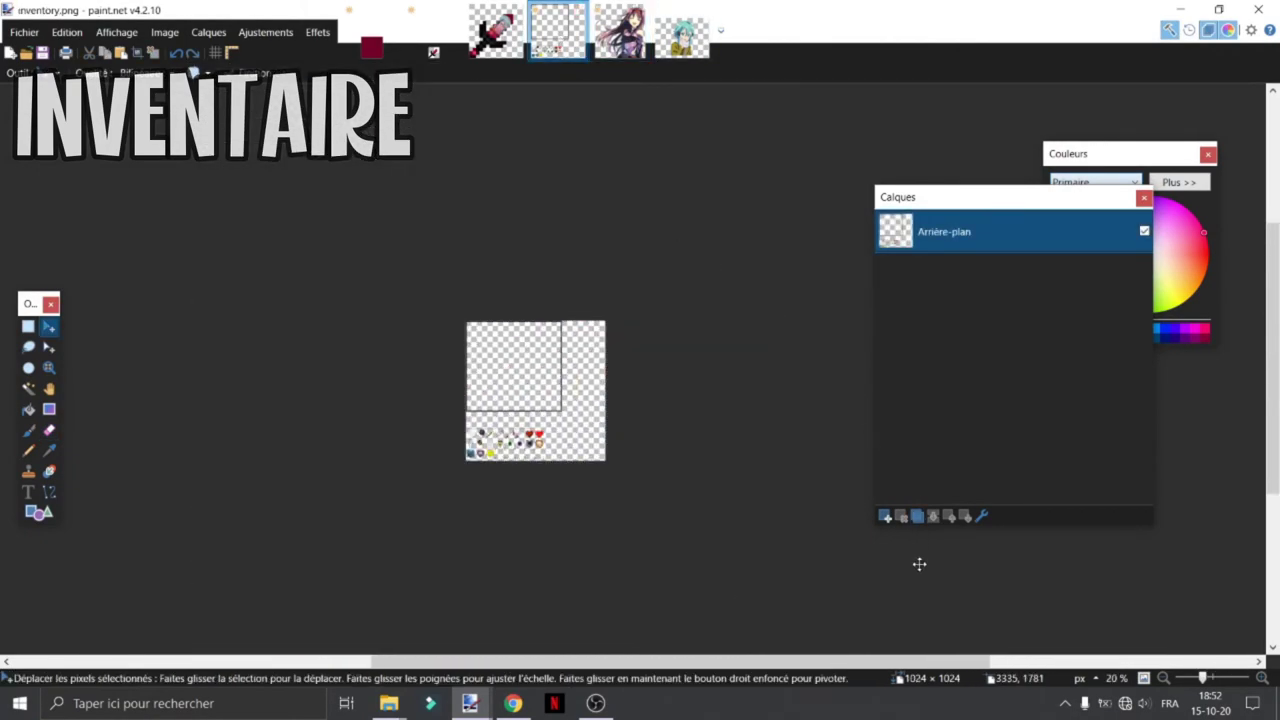
{"action": "key", "text": "ctrl+v"}
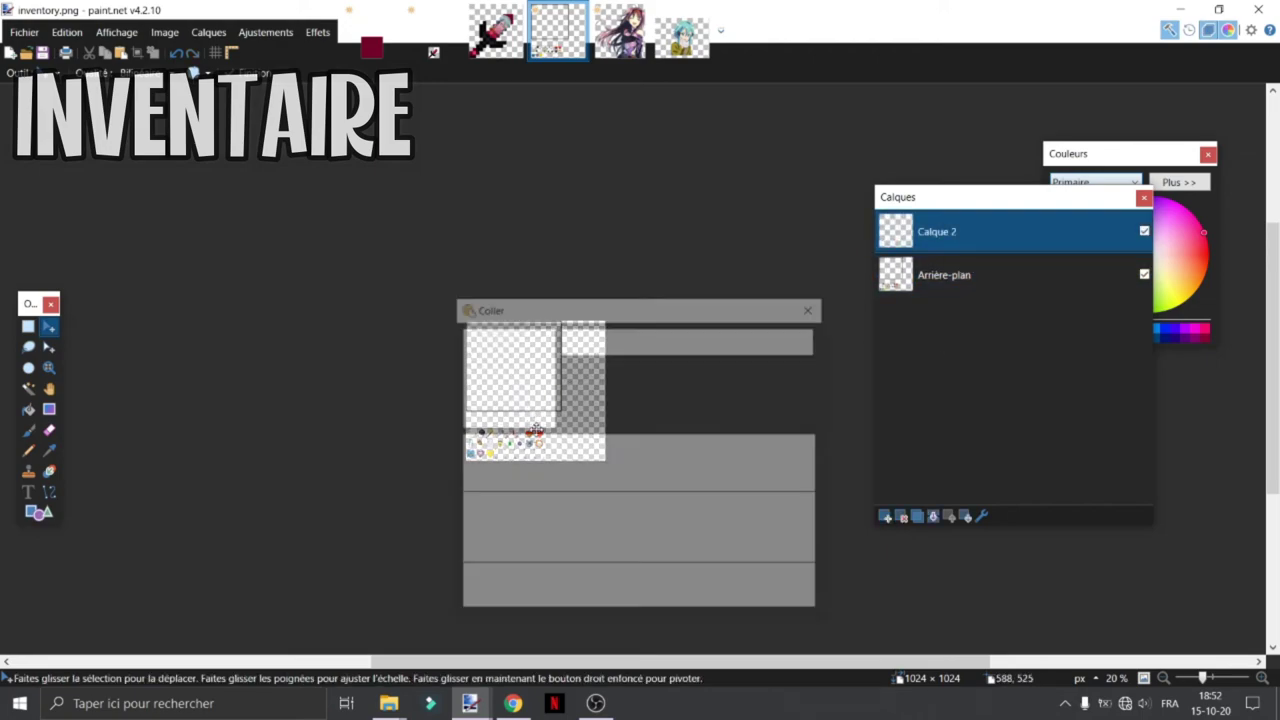
{"action": "left_click", "coordinate": [568, 514]}
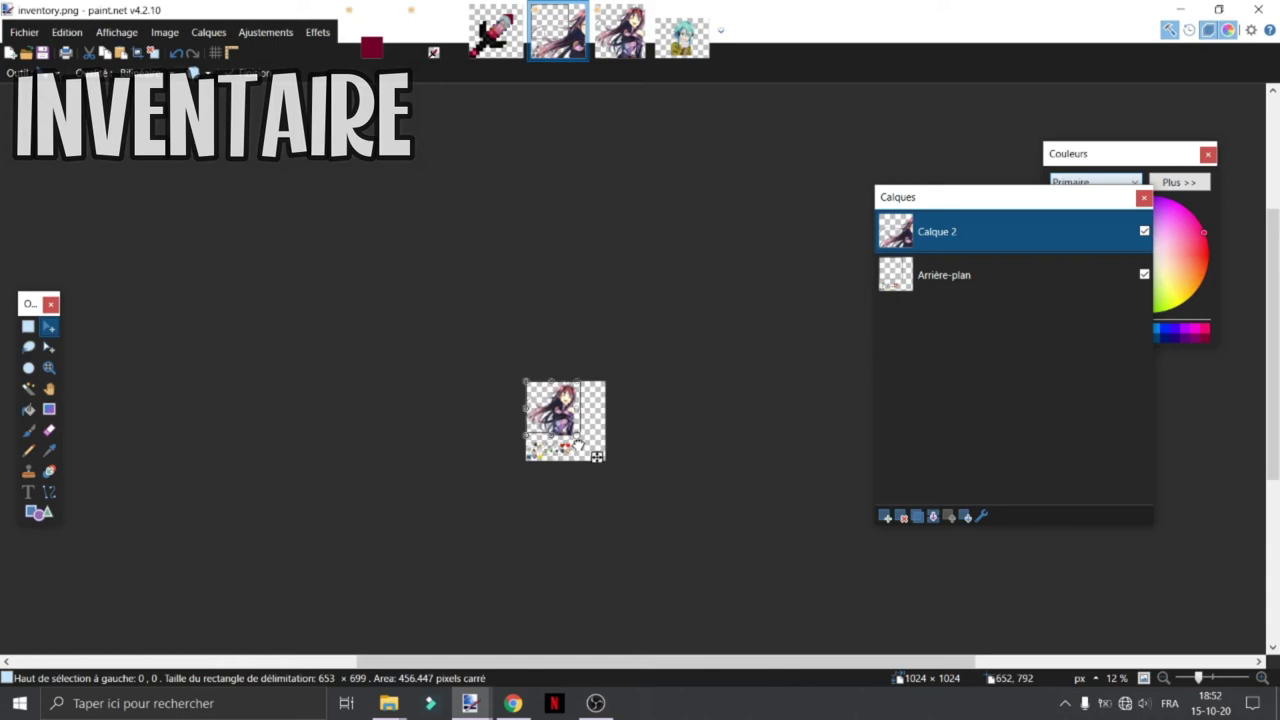
Scale the pasted character to about 613 × 656 pixels so that it fits the height of the inventory frame
{"action": "scroll", "coordinate": [578, 441], "scroll_direction": "up", "scroll_amount": 7}
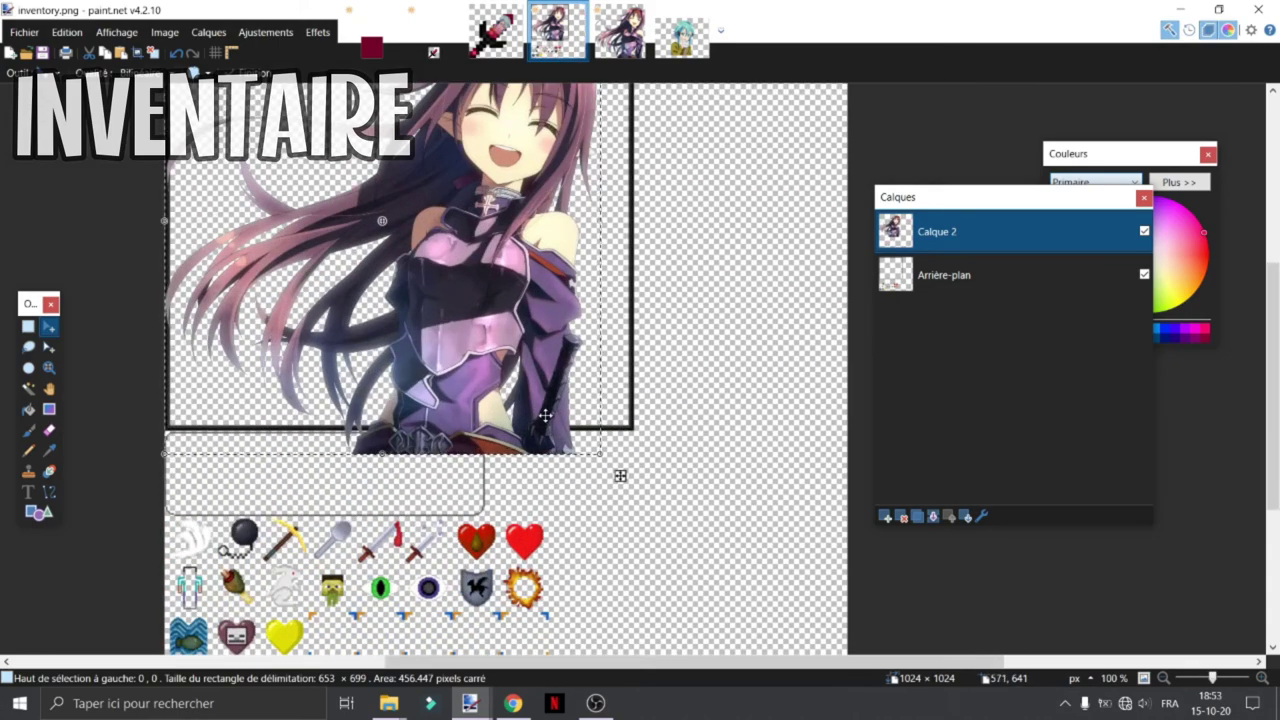
{"action": "scroll", "coordinate": [545, 415], "scroll_direction": "up", "scroll_amount": 2}
{"action": "left_click_drag", "start_coordinate": [597, 611], "coordinate": [571, 592]}
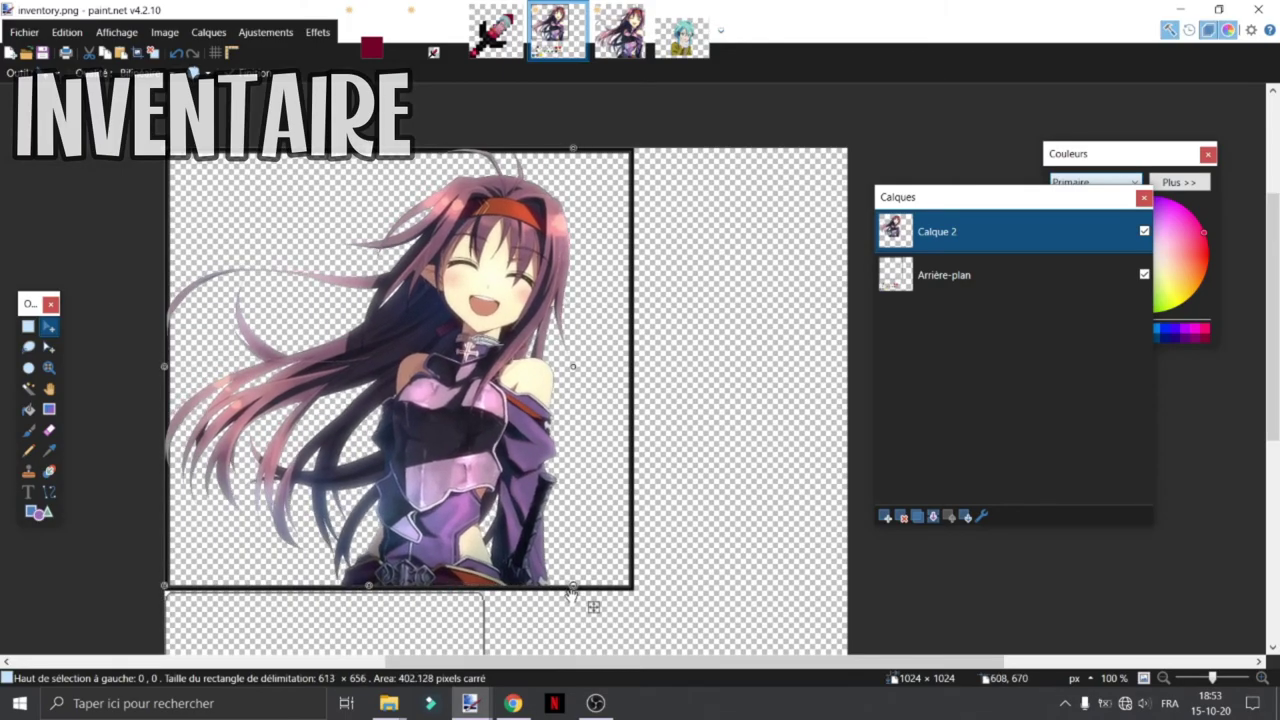
Move the character to the right side of the inventory frame, offset to 73, 1, and check its alignment with the border
{"action": "scroll", "coordinate": [572, 594], "scroll_direction": "up", "scroll_amount": 11}
{"action": "left_click_drag", "start_coordinate": [170, 443], "coordinate": [735, 443]}
{"action": "scroll", "coordinate": [737, 443], "scroll_direction": "down", "scroll_amount": 12}
{"action": "scroll", "coordinate": [726, 457], "scroll_direction": "up", "scroll_amount": 11}
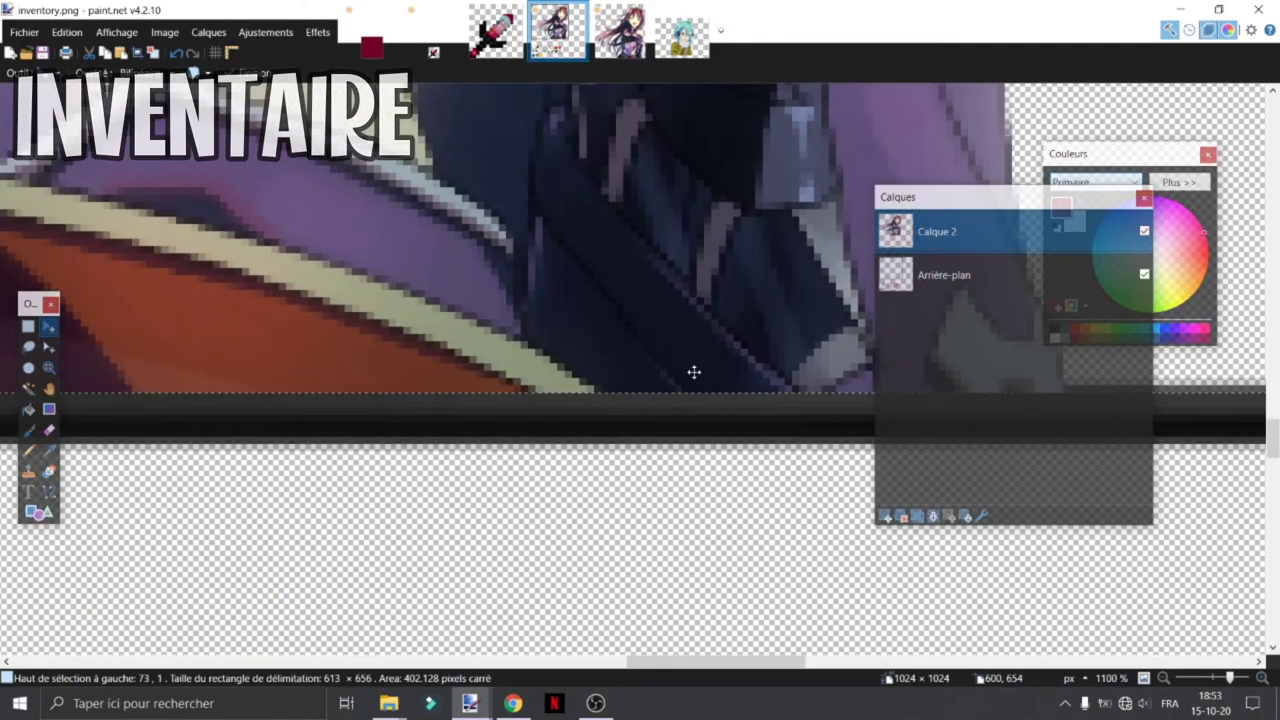
{"action": "scroll", "coordinate": [694, 372], "scroll_direction": "down", "scroll_amount": 10}
{"action": "scroll", "coordinate": [694, 372], "scroll_direction": "up", "scroll_amount": 2}
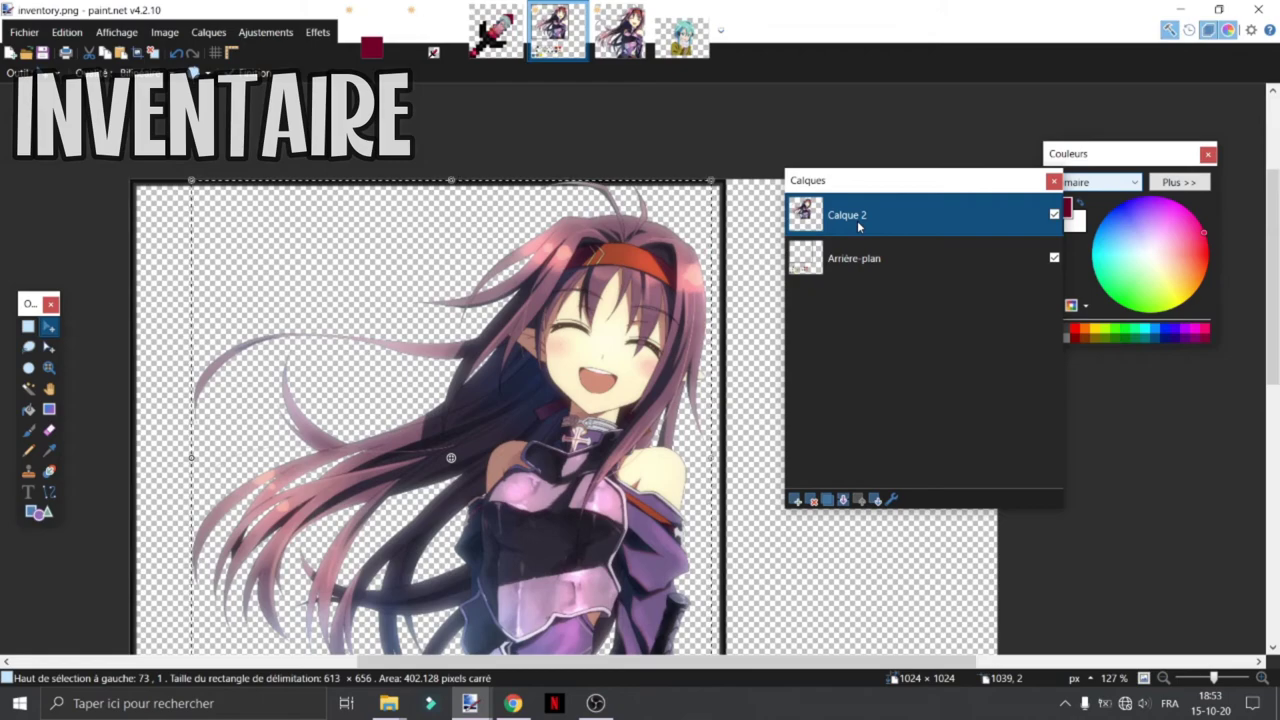
Set the blend mode of the character's layer, Calque 2, to Densité couleur +
{"action": "double_click", "coordinate": [857, 220]}
{"action": "left_click_drag", "start_coordinate": [686, 396], "coordinate": [718, 406]}
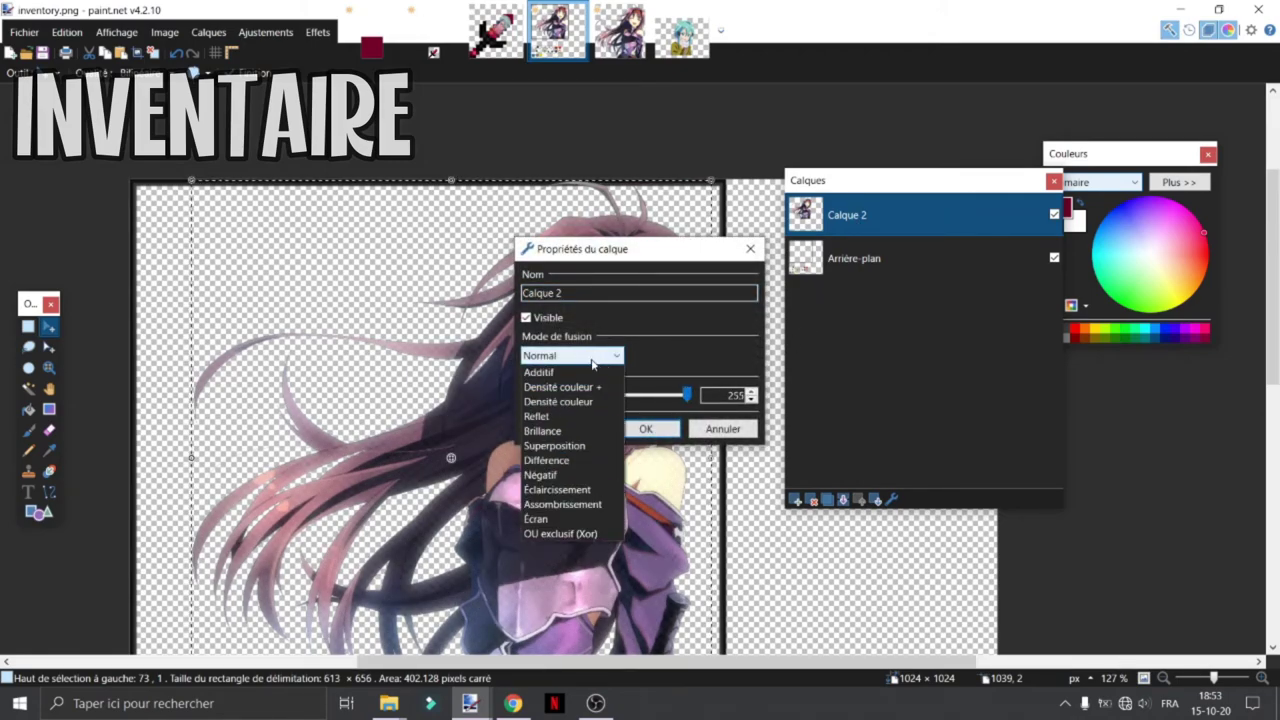
{"action": "left_click", "coordinate": [586, 388]}
{"action": "left_click", "coordinate": [637, 426]}
{"action": "scroll", "coordinate": [639, 197], "scroll_direction": "up", "scroll_amount": 1}
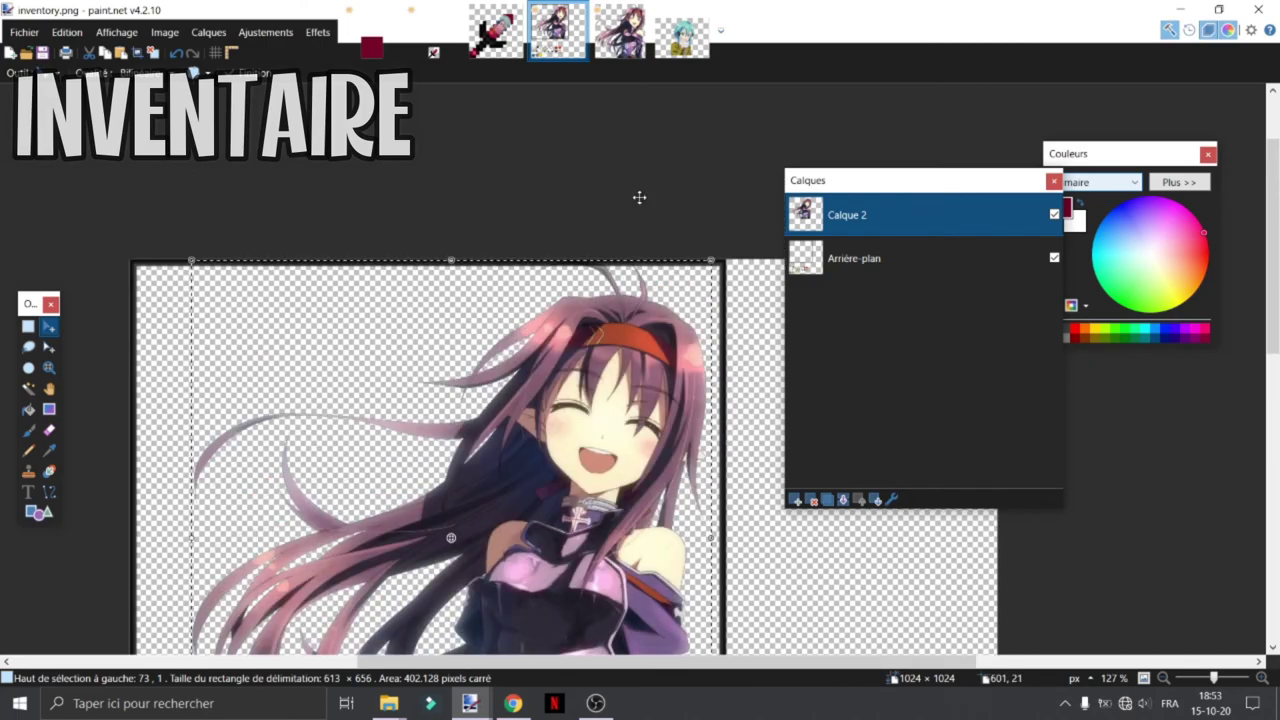
Check the character's edges against the frame, merge its layer into the background and save inventory.png
{"action": "scroll", "coordinate": [609, 266], "scroll_direction": "up", "scroll_amount": 8}
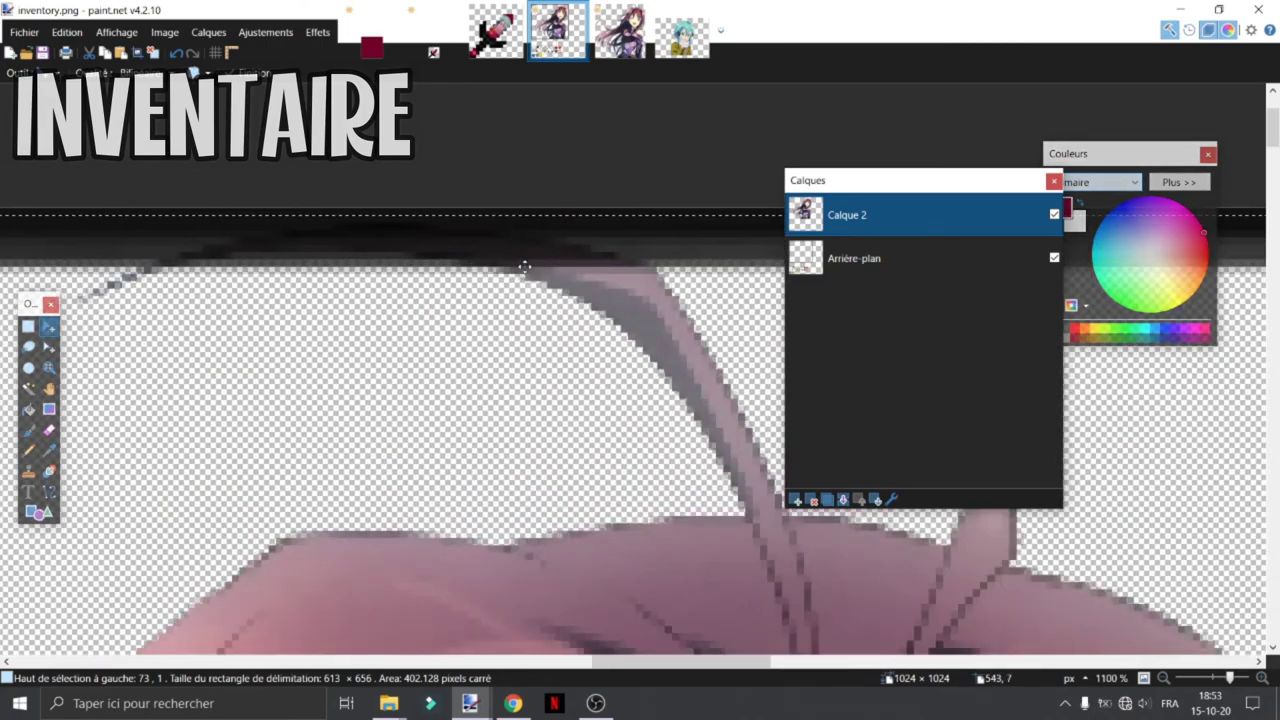
{"action": "scroll", "coordinate": [362, 230], "scroll_direction": "down", "scroll_amount": 10}
{"action": "scroll", "coordinate": [600, 488], "scroll_direction": "up", "scroll_amount": 2}
{"action": "scroll", "coordinate": [600, 488], "scroll_direction": "down", "scroll_amount": 2}
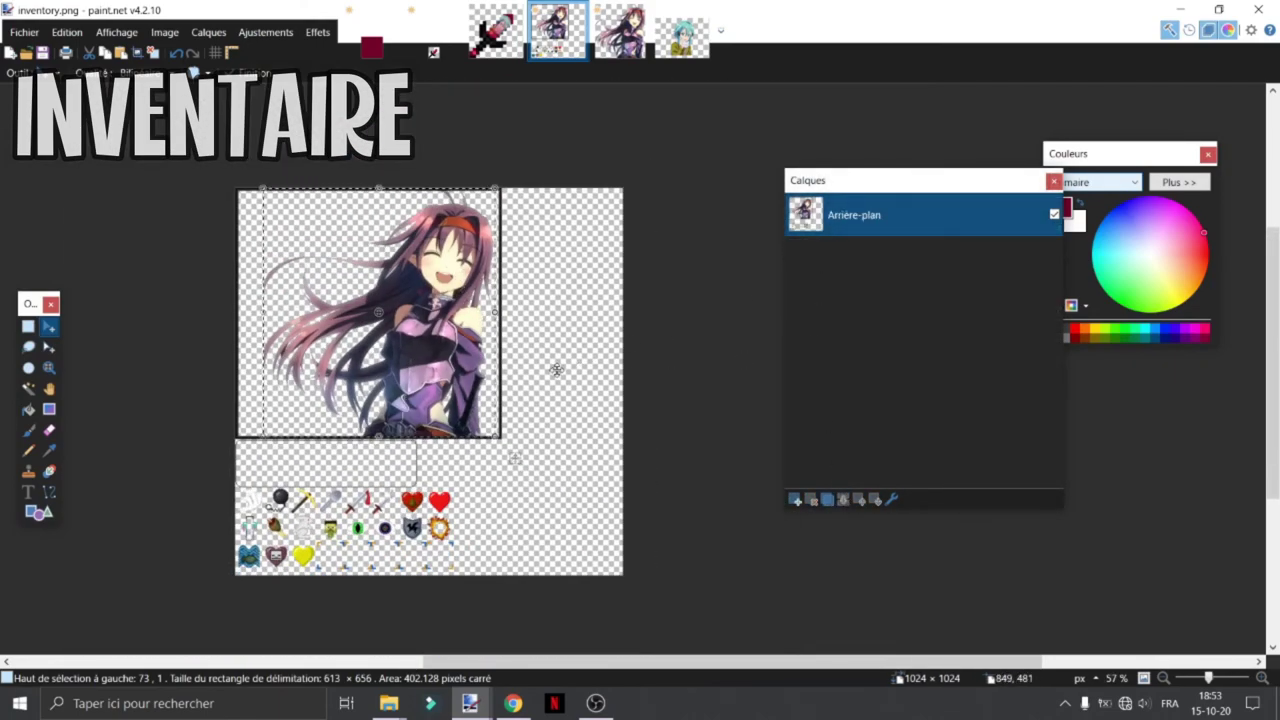
{"action": "key", "text": "ctrl+s"}
{"action": "left_click", "coordinate": [630, 487]}
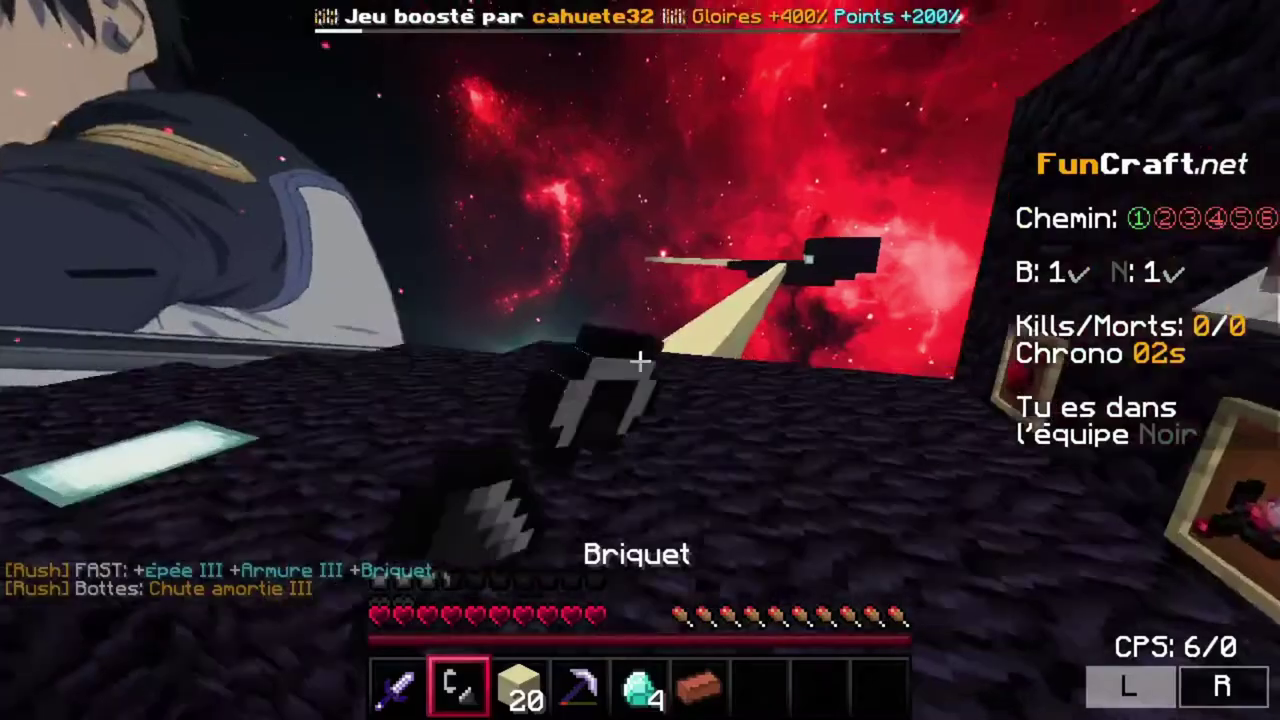
{"action": "key", "text": "7"}
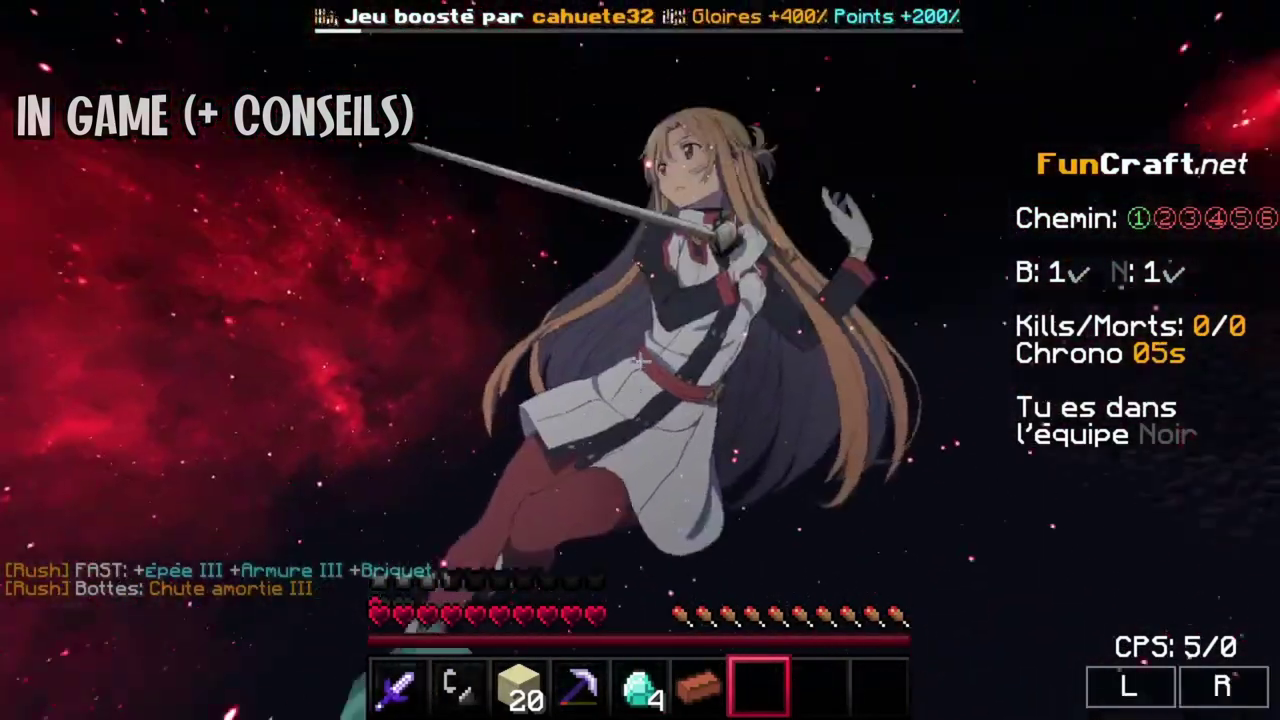
{"action": "left_click", "coordinate": [640, 360]}
{"action": "left_click", "coordinate": [640, 360]}
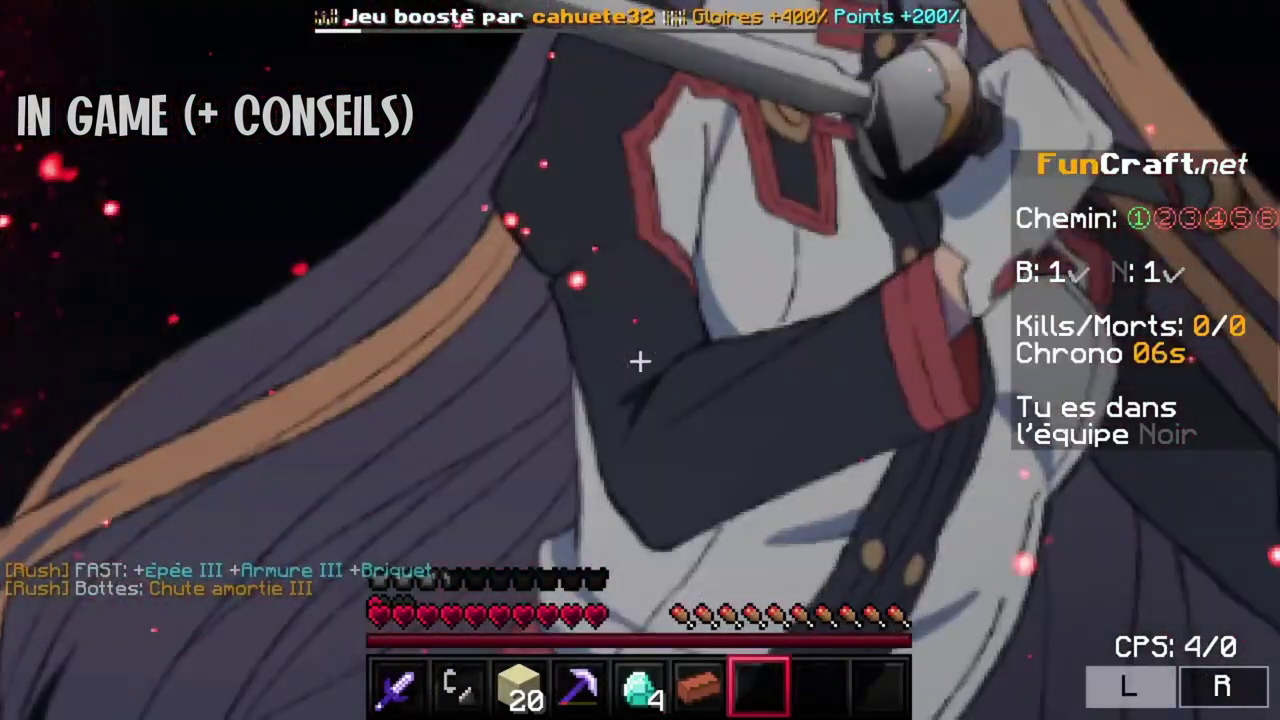
{"action": "left_click", "coordinate": [640, 360]}
{"action": "left_click", "coordinate": [640, 360]}
{"action": "left_click", "coordinate": [640, 360]}
{"action": "key", "text": "F5"}
{"action": "key", "text": "F5"}
{"action": "left_click", "coordinate": [640, 360]}
{"action": "key", "text": "F5"}
{"action": "left_click", "coordinate": [640, 360]}
{"action": "left_click", "coordinate": [640, 360]}
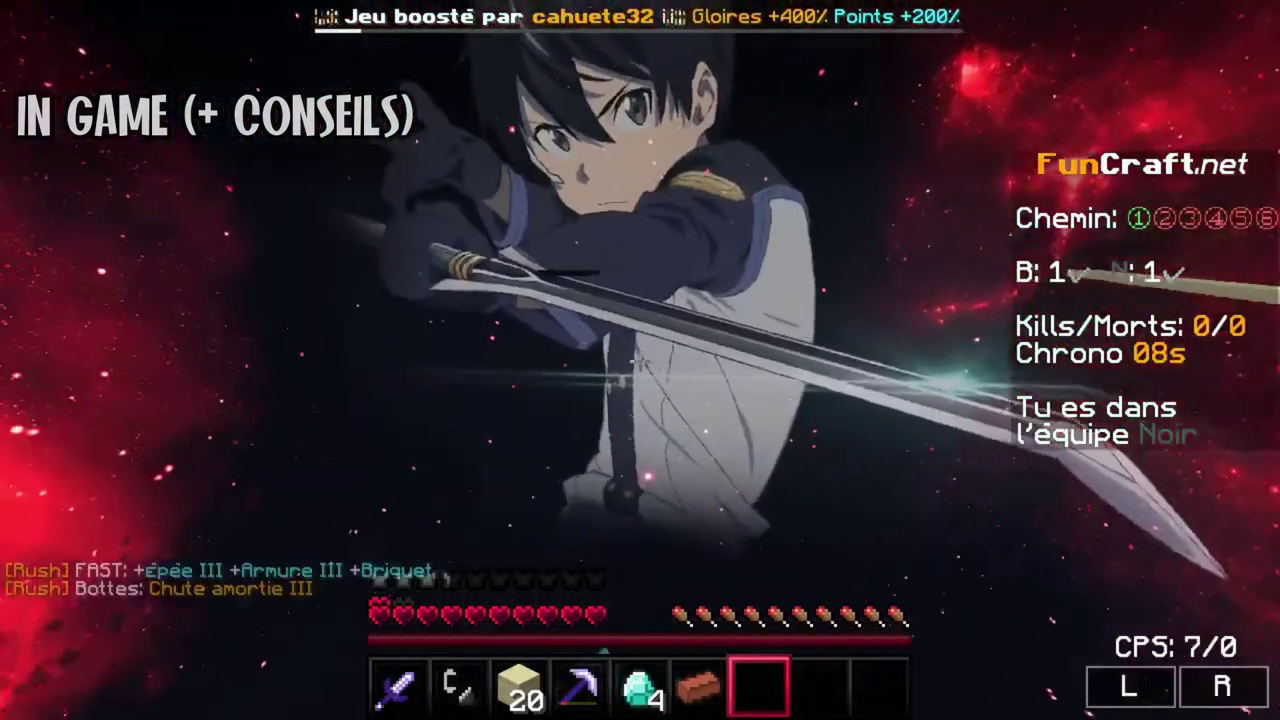
{"action": "left_click", "coordinate": [640, 360]}
{"action": "left_click", "coordinate": [640, 360]}
{"action": "left_click", "coordinate": [640, 360]}
{"action": "left_click", "coordinate": [640, 360]}
{"action": "left_click", "coordinate": [640, 360]}
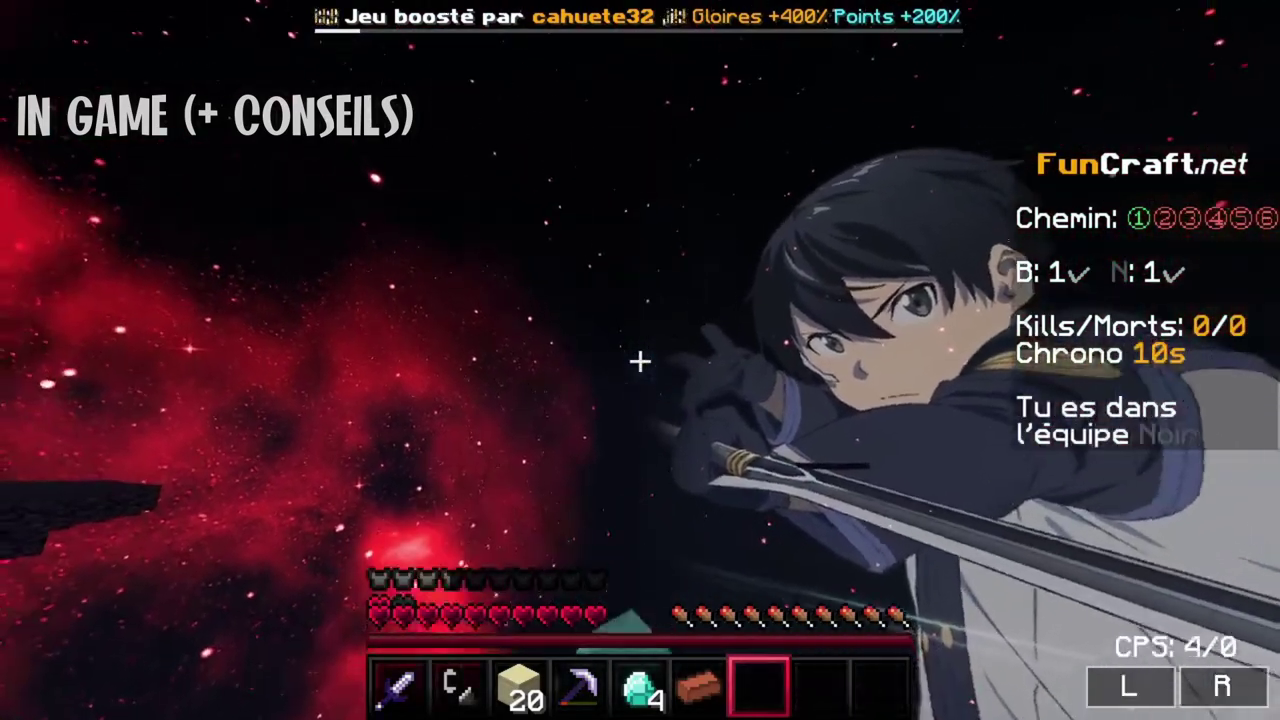
{"action": "left_click", "coordinate": [640, 360]}
{"action": "left_click", "coordinate": [640, 360]}
{"action": "left_click", "coordinate": [640, 360]}
{"action": "left_click", "coordinate": [640, 361]}
{"action": "left_click", "coordinate": [640, 361]}
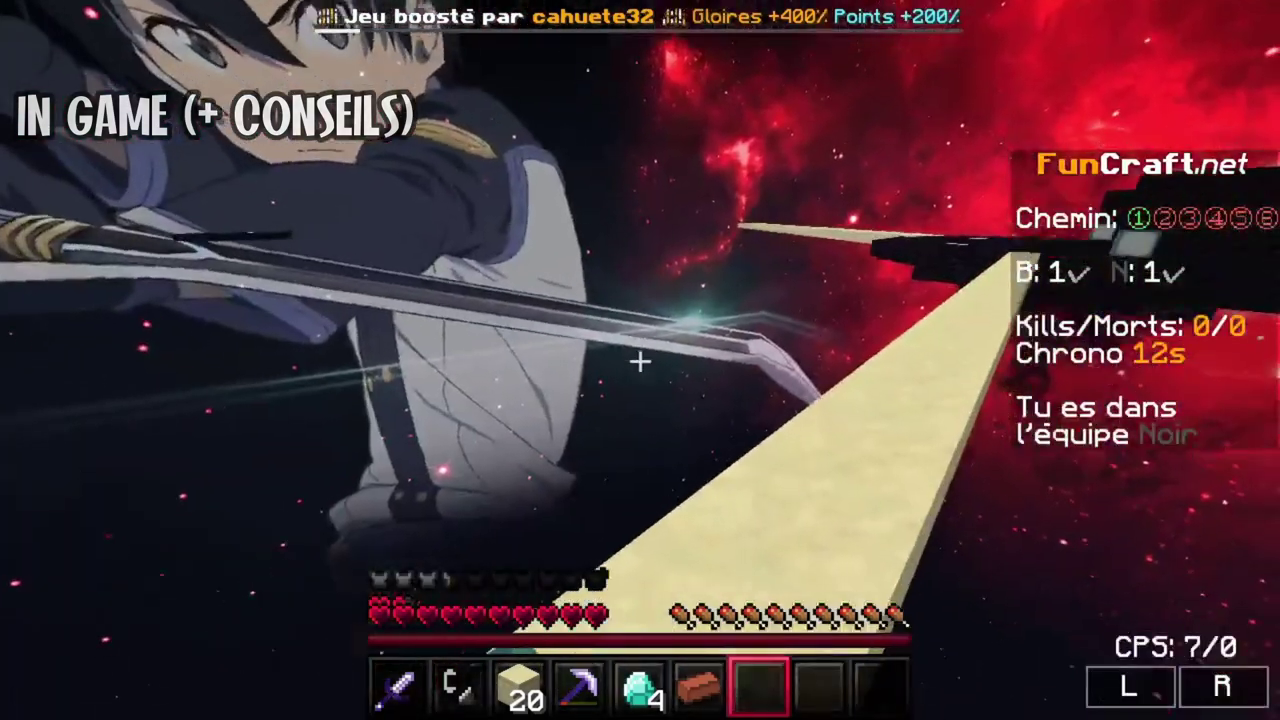
{"action": "left_click", "coordinate": [640, 361]}
{"action": "left_click", "coordinate": [640, 361]}
{"action": "left_click", "coordinate": [640, 361]}
{"action": "left_click", "coordinate": [640, 361]}
{"action": "left_click", "coordinate": [640, 361]}
{"action": "left_click", "coordinate": [640, 361]}
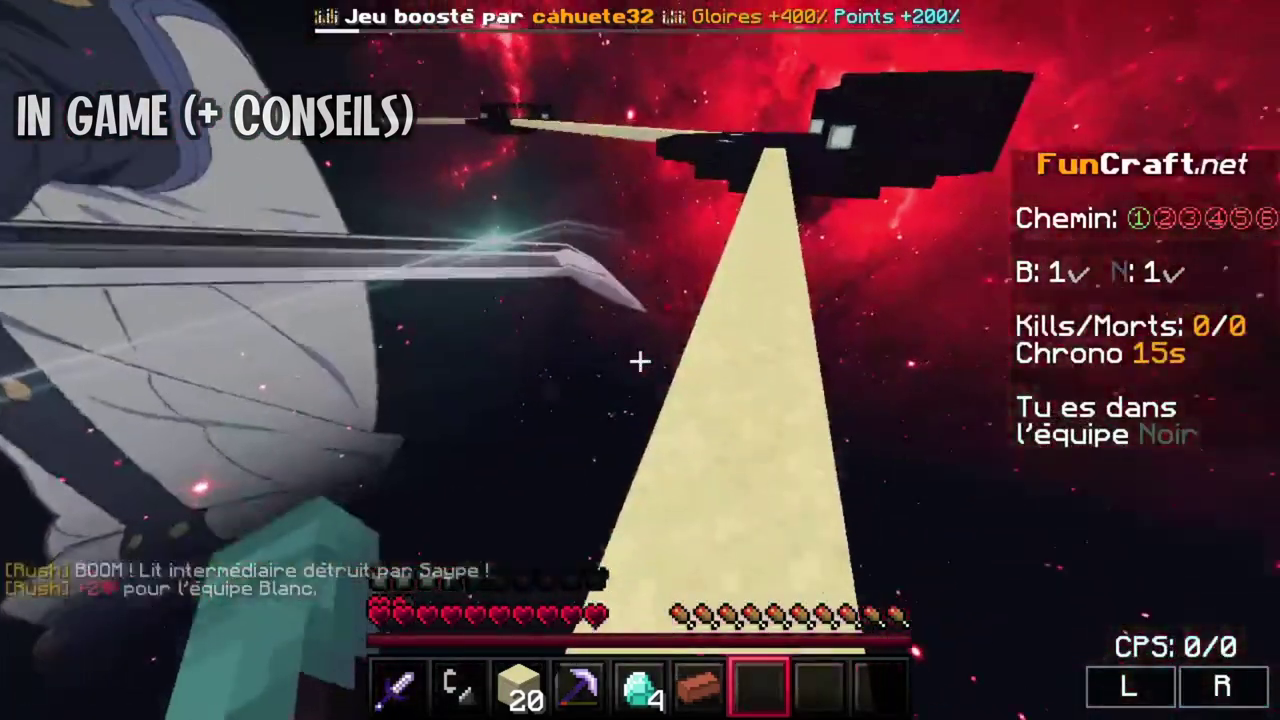
{"action": "left_click", "coordinate": [640, 360]}
{"action": "left_click", "coordinate": [640, 360]}
{"action": "left_click", "coordinate": [640, 360]}
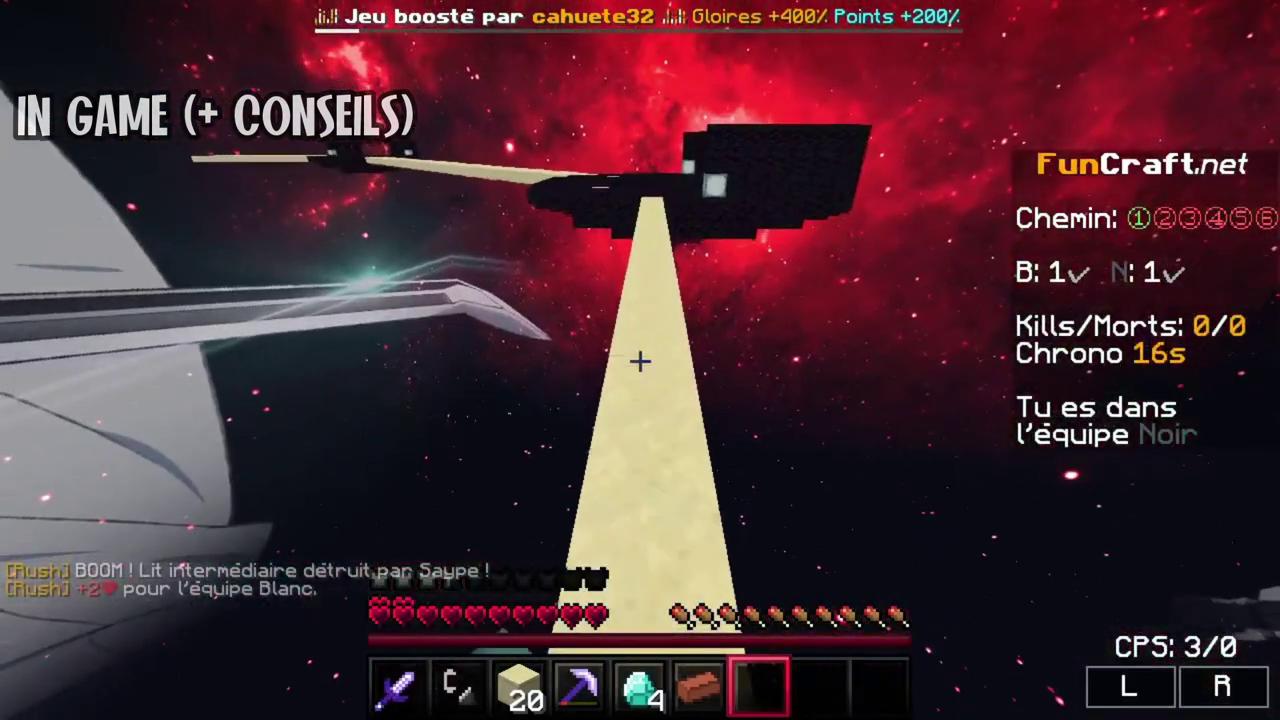
{"action": "left_click", "coordinate": [640, 360]}
{"action": "left_click", "coordinate": [640, 360]}
{"action": "left_click", "coordinate": [640, 360]}
{"action": "left_click", "coordinate": [640, 360]}
{"action": "left_click", "coordinate": [640, 360]}
{"action": "left_click", "coordinate": [640, 360]}
{"action": "key", "text": "F5"}
{"action": "key", "text": "2"}
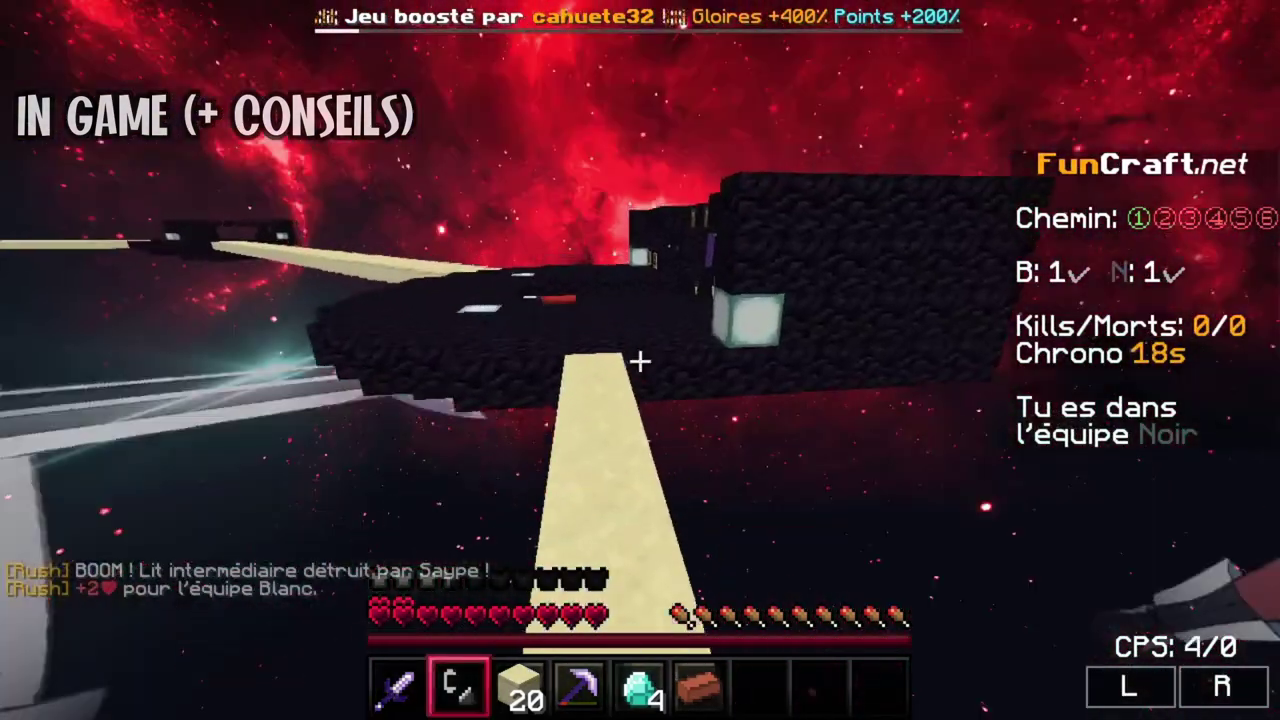
{"action": "key", "text": "f"}
{"action": "key", "text": "3"}
{"action": "key", "text": "f"}
{"action": "key", "text": "4"}
{"action": "key", "text": "f"}
{"action": "key", "text": "5"}
{"action": "key", "text": "f"}
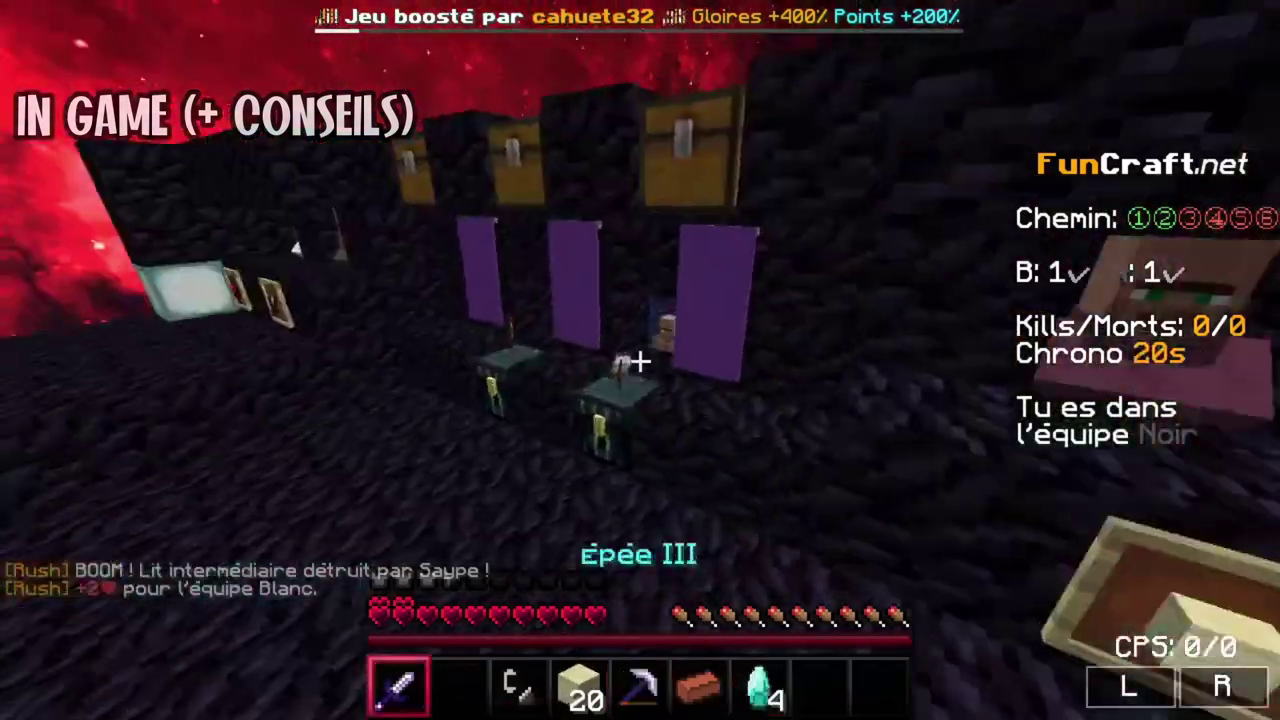
{"action": "key", "text": "1"}
{"action": "key", "text": "F5"}
{"action": "key", "text": "F5"}
{"action": "left_click", "coordinate": [640, 360]}
{"action": "left_click", "coordinate": [640, 360]}
{"action": "key", "text": "F5"}
{"action": "left_click", "coordinate": [640, 360]}
{"action": "left_click", "coordinate": [640, 360]}
{"action": "right_click", "coordinate": [640, 360]}
{"action": "key", "text": "2"}
{"action": "left_click", "coordinate": [756, 296], "text": "shift"}
{"action": "left_click", "coordinate": [854, 387]}
{"action": "left_click", "coordinate": [586, 241]}
{"action": "left_click", "coordinate": [753, 548], "text": "shift"}
{"action": "left_click", "coordinate": [423, 389]}
{"action": "left_click", "coordinate": [506, 294]}
{"action": "key", "text": "2"}
{"action": "key", "text": "Escape"}
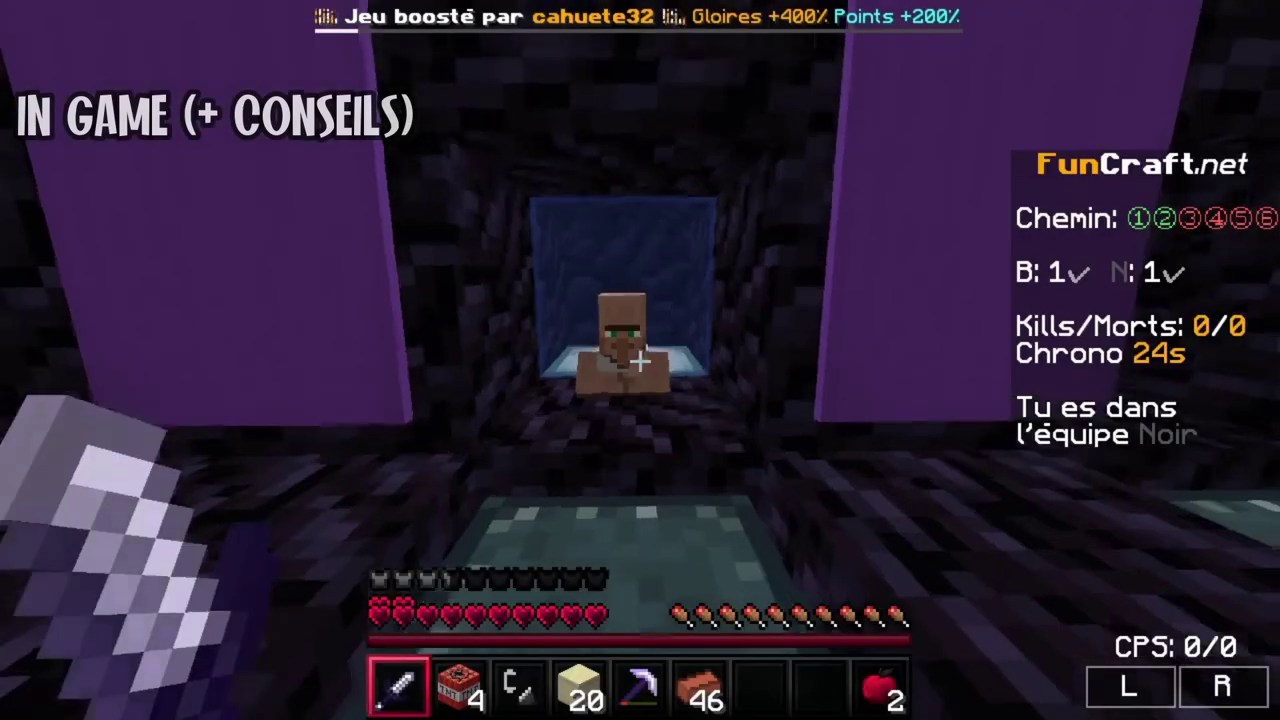
{"action": "right_click", "coordinate": [640, 360]}
{"action": "key", "text": "Escape"}
{"action": "key", "text": "2"}
{"action": "right_click", "coordinate": [640, 360]}
{"action": "key", "text": "3"}
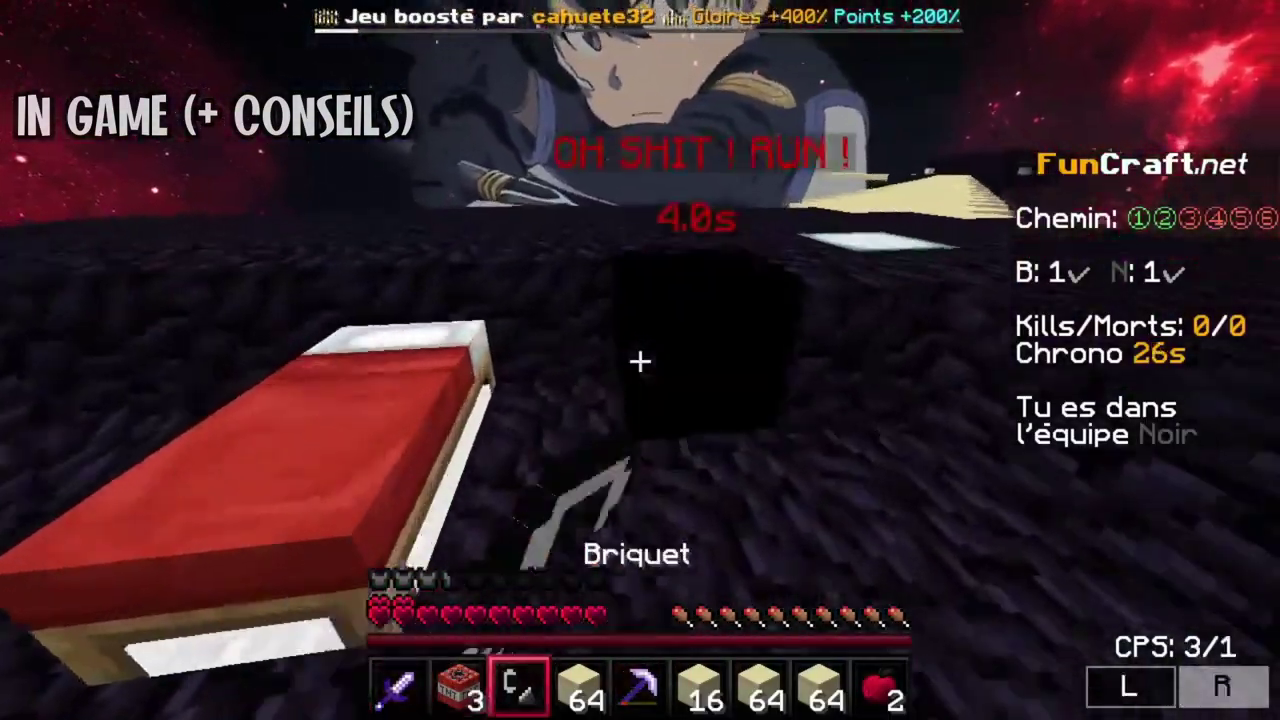
{"action": "key", "text": "4"}
{"action": "key", "text": "f"}
{"action": "key", "text": "1"}
{"action": "key", "text": "e"}
{"action": "key", "text": "4"}
{"action": "key", "text": "e"}
{"action": "key", "text": "7"}
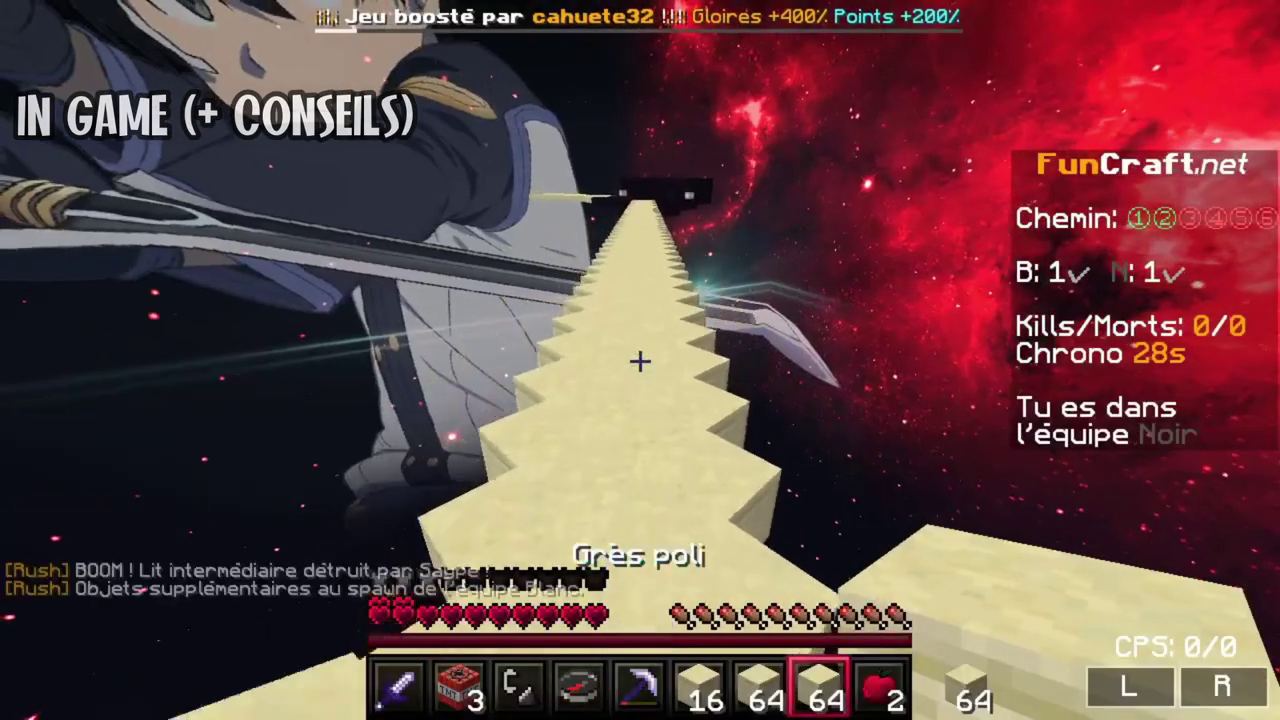
{"action": "key", "text": "e"}
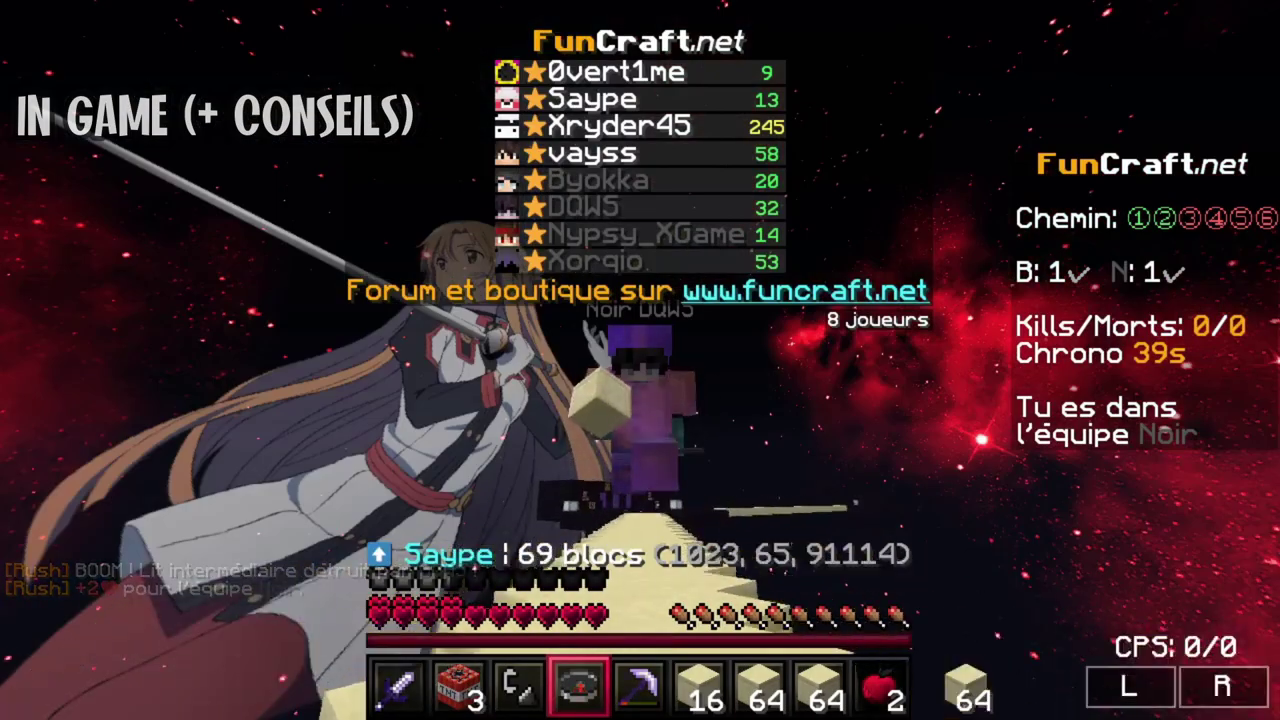
{"action": "key", "text": "F5"}
{"action": "left_click", "coordinate": [640, 361]}
{"action": "key", "text": "F5"}
{"action": "left_click", "coordinate": [640, 361]}
{"action": "key", "text": "F5"}
{"action": "left_click", "coordinate": [640, 361]}
{"action": "key", "text": "F5"}
{"action": "left_click", "coordinate": [640, 361]}
{"action": "key", "text": "F5"}
{"action": "left_click", "coordinate": [640, 361]}
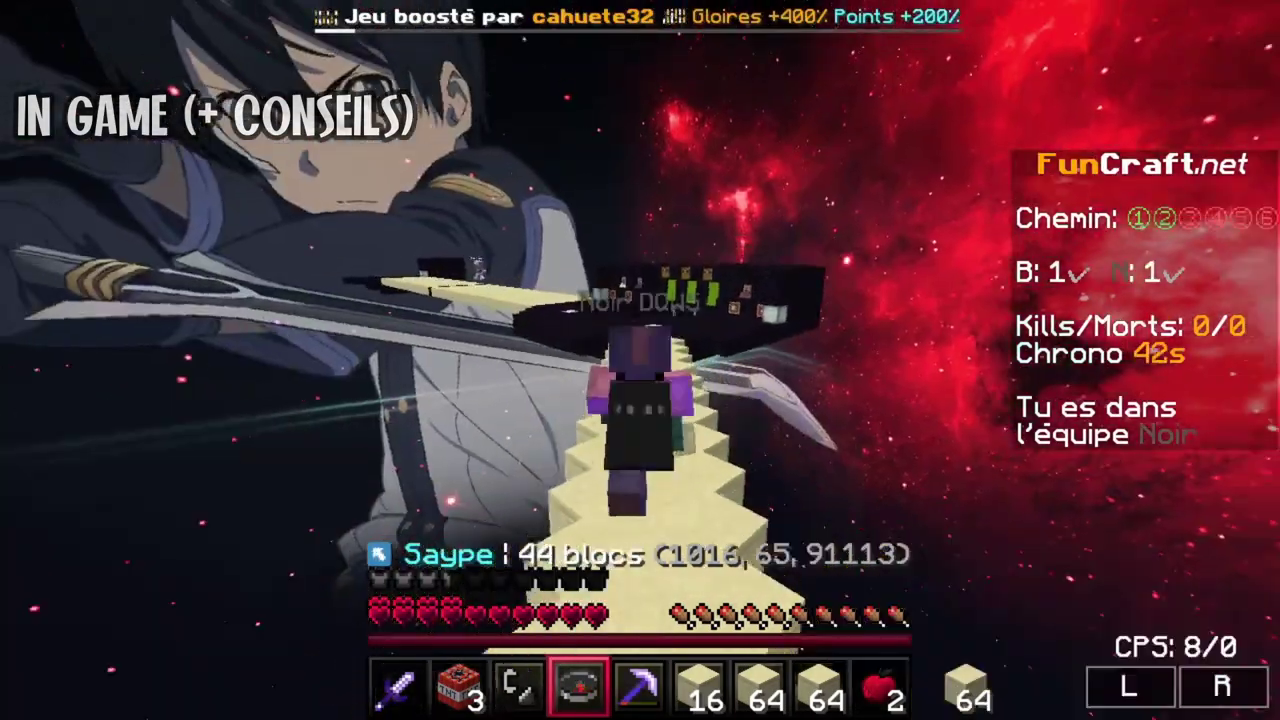
{"action": "key", "text": "F5"}
{"action": "key", "text": "2"}
{"action": "left_click", "coordinate": [640, 361]}
{"action": "key", "text": "F5"}
{"action": "left_click", "coordinate": [640, 361]}
{"action": "left_click", "coordinate": [640, 361]}
{"action": "left_click", "coordinate": [640, 360]}
{"action": "right_click", "coordinate": [640, 360]}
{"action": "key", "text": "1"}
{"action": "left_click", "coordinate": [640, 360]}
{"action": "left_click", "coordinate": [640, 360]}
{"action": "key", "text": "8"}
{"action": "right_click", "coordinate": [640, 360]}
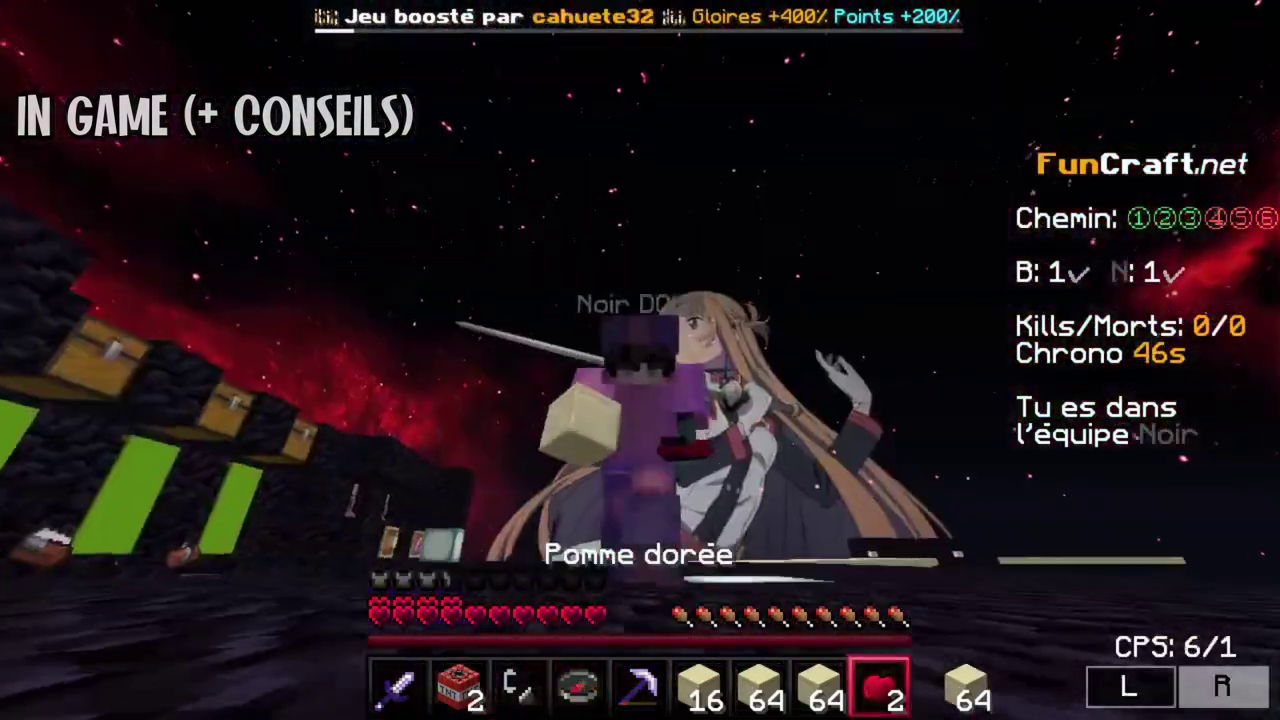
{"action": "left_click", "coordinate": [640, 360]}
{"action": "key", "text": "1"}
{"action": "left_click", "coordinate": [640, 360]}
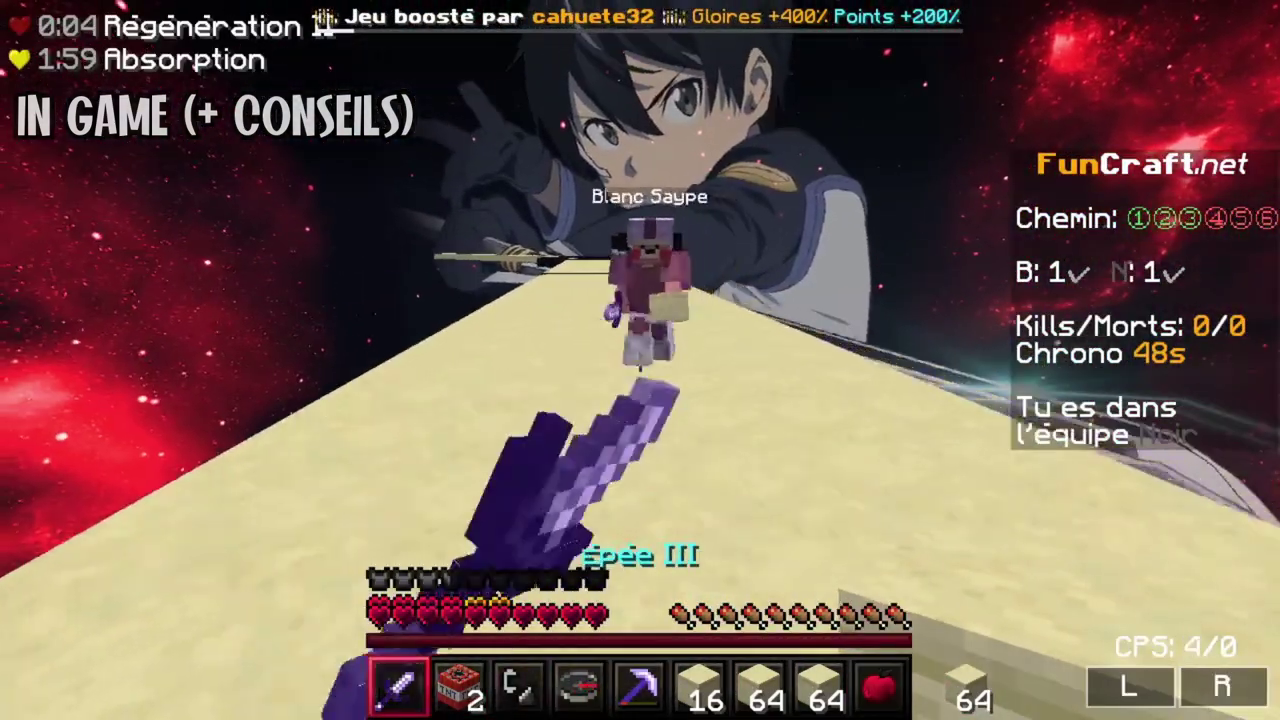
{"action": "left_click", "coordinate": [640, 360]}
{"action": "left_click", "coordinate": [640, 360]}
{"action": "left_click", "coordinate": [640, 360]}
{"action": "left_click", "coordinate": [640, 360]}
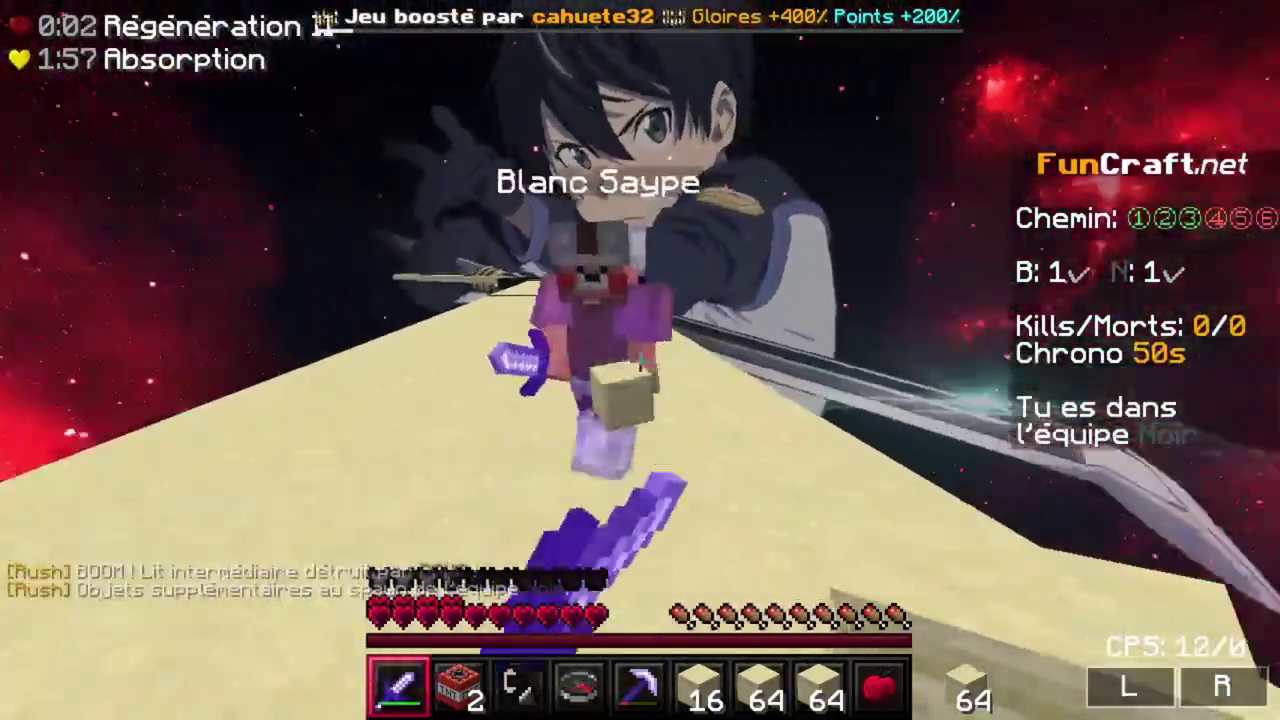
{"action": "left_click", "coordinate": [640, 360]}
{"action": "left_click", "coordinate": [640, 360]}
{"action": "left_click", "coordinate": [640, 360]}
{"action": "left_click", "coordinate": [640, 360]}
{"action": "left_click", "coordinate": [640, 360]}
{"action": "left_click", "coordinate": [640, 360]}
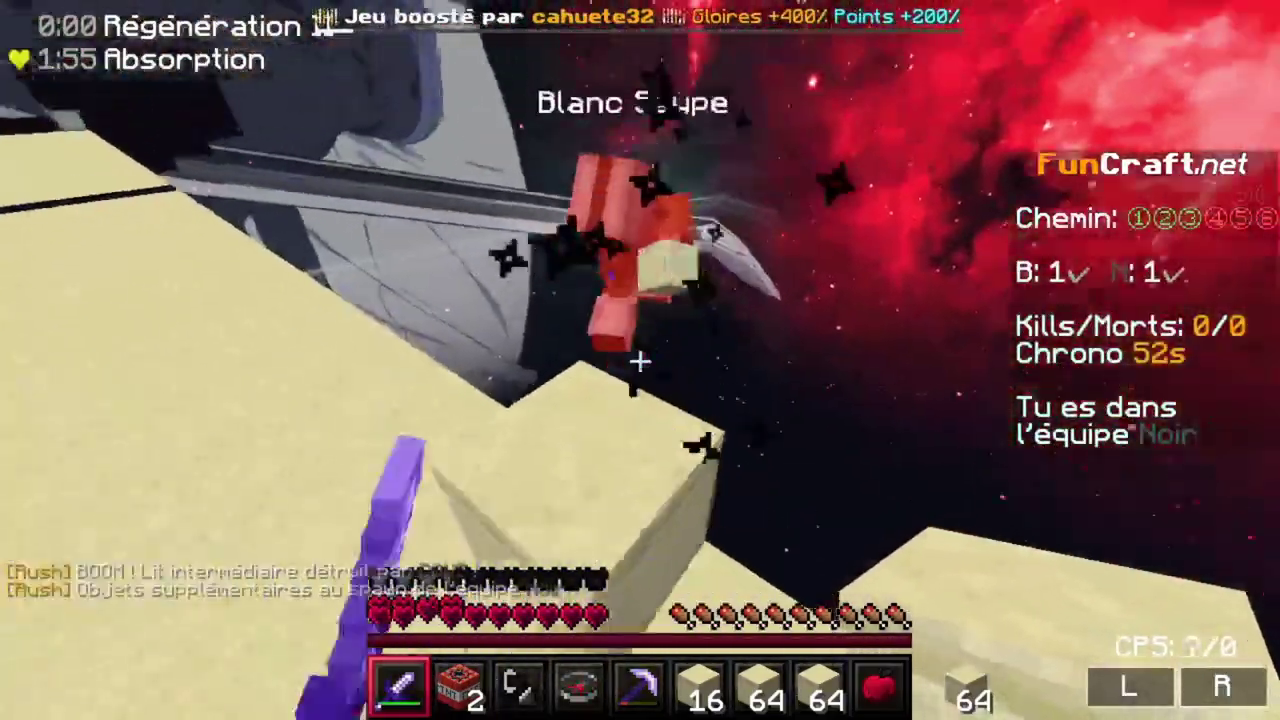